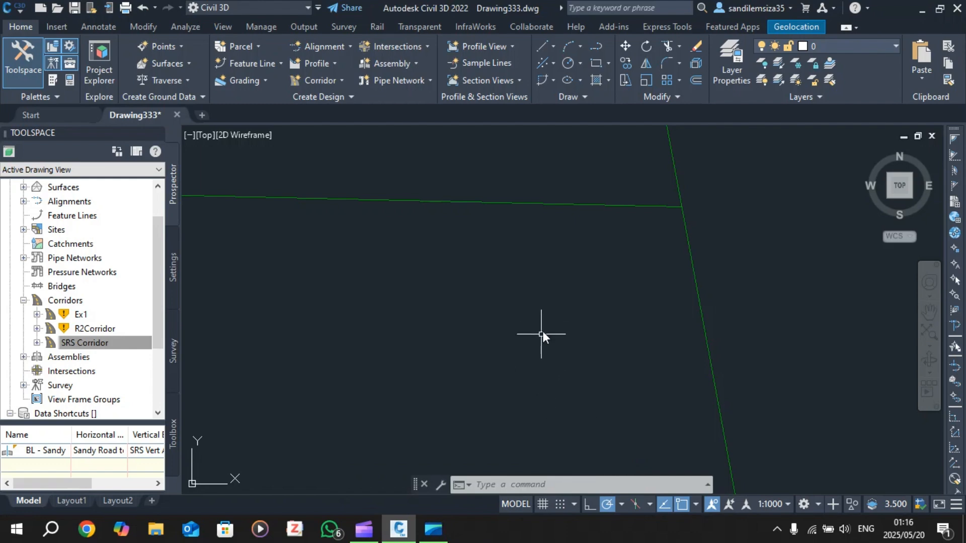
Examine the junction where the side road meets the cross road, including the surrounding corridors, surface boundary and profile views
{"action": "scroll", "coordinate": [553, 306], "scroll_direction": "down", "scroll_amount": 5}
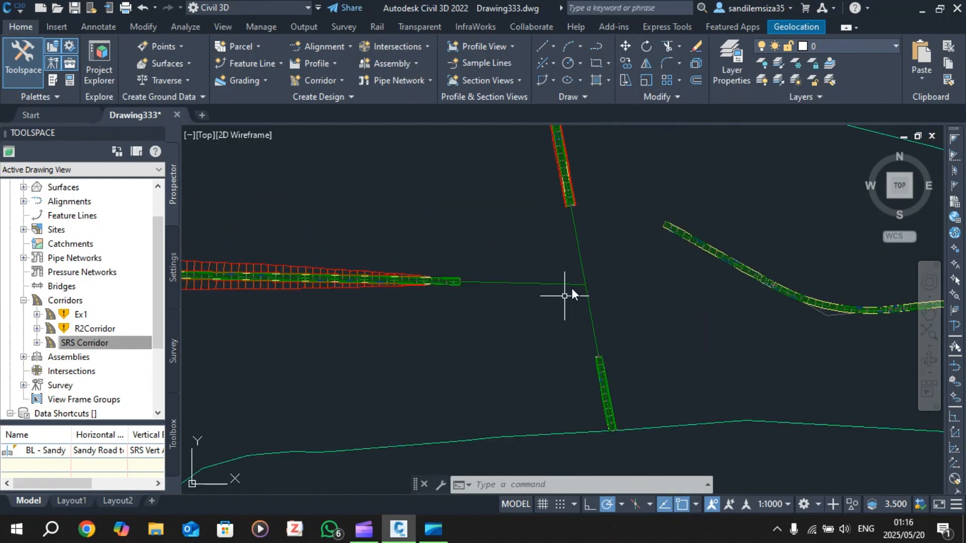
{"action": "scroll", "coordinate": [631, 251], "scroll_direction": "up", "scroll_amount": 2}
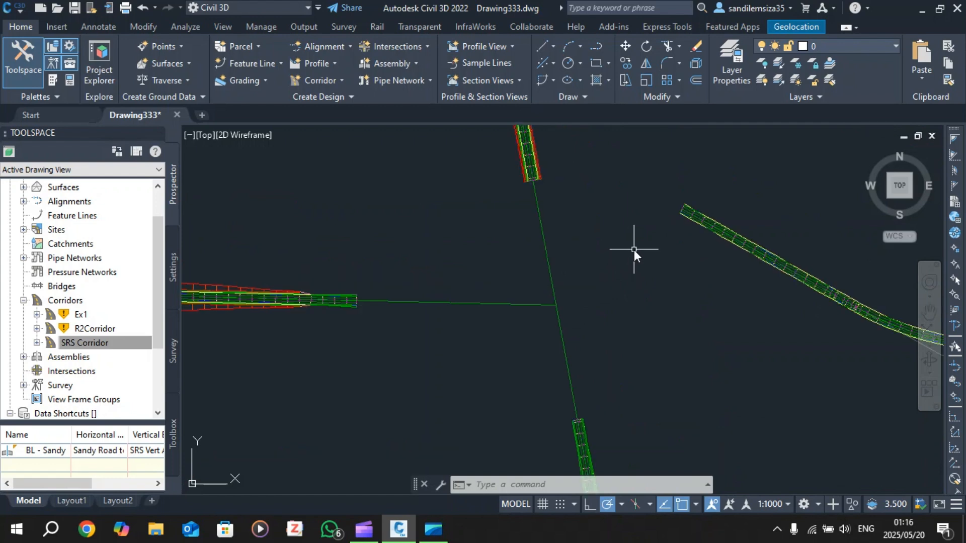
{"action": "mouse_move", "coordinate": [627, 252]}
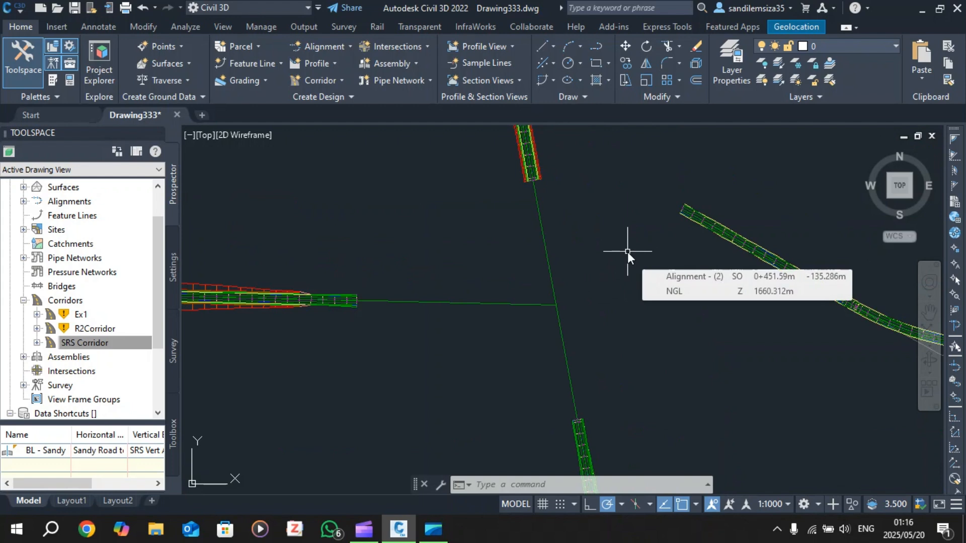
{"action": "scroll", "coordinate": [546, 233], "scroll_direction": "down", "scroll_amount": 6}
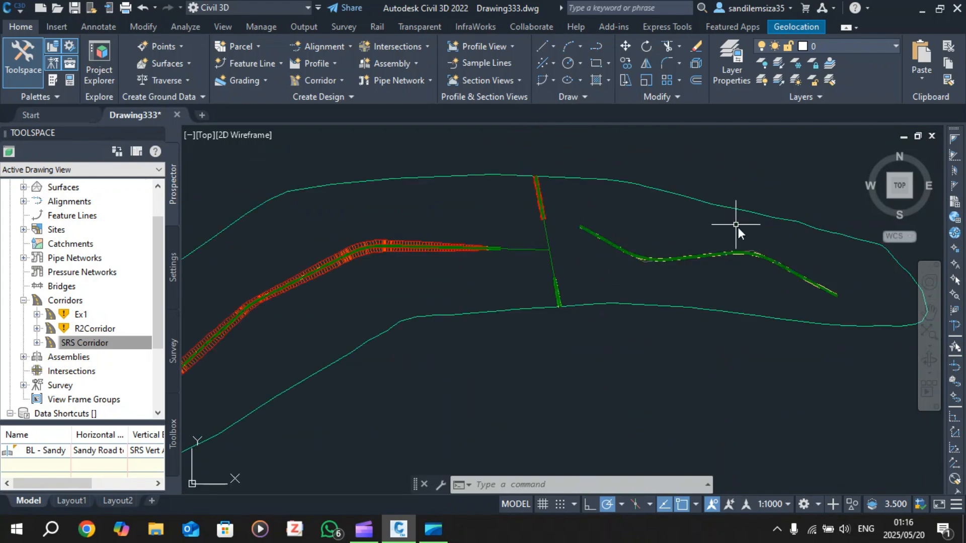
{"action": "scroll", "coordinate": [738, 228], "scroll_direction": "down", "scroll_amount": 4}
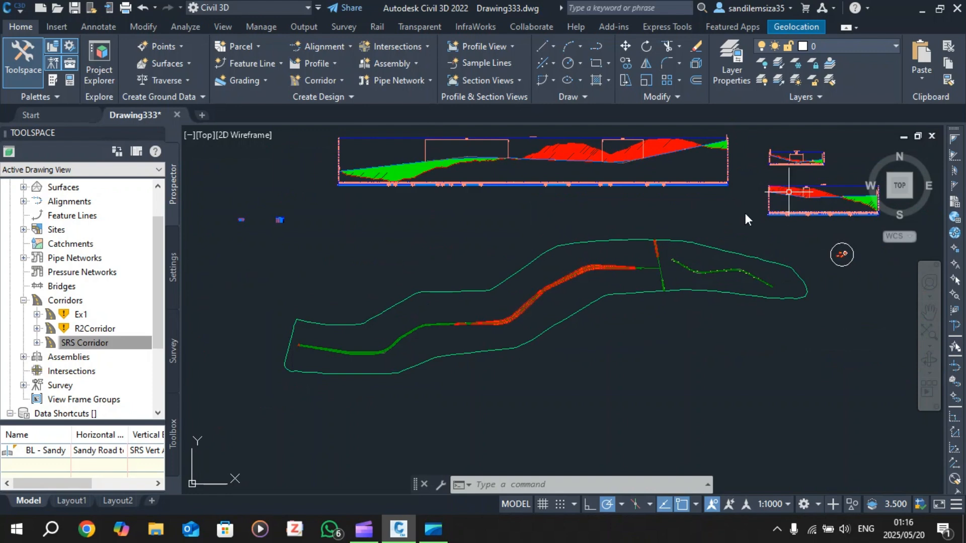
{"action": "scroll", "coordinate": [684, 268], "scroll_direction": "up", "scroll_amount": 5}
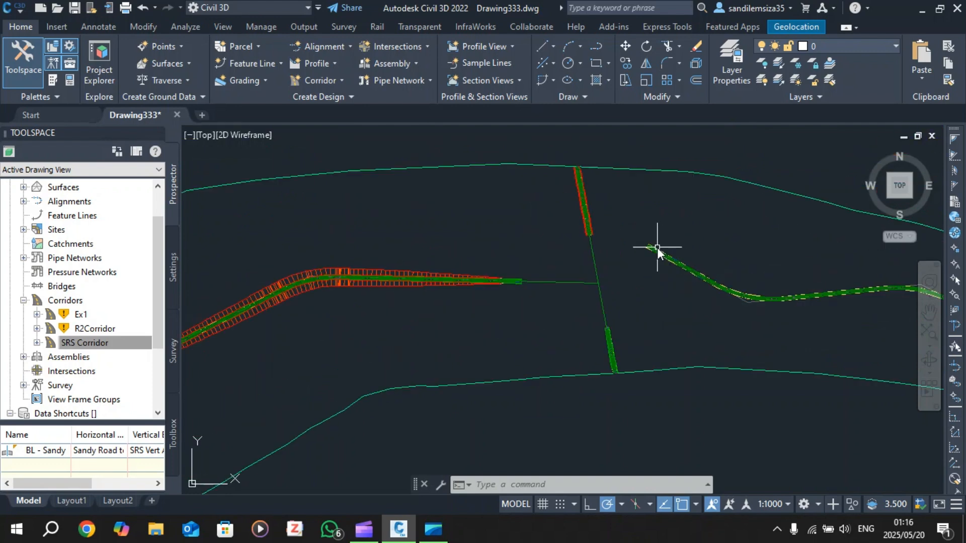
{"action": "scroll", "coordinate": [623, 266], "scroll_direction": "up", "scroll_amount": 2}
{"action": "scroll", "coordinate": [611, 275], "scroll_direction": "down", "scroll_amount": 2}
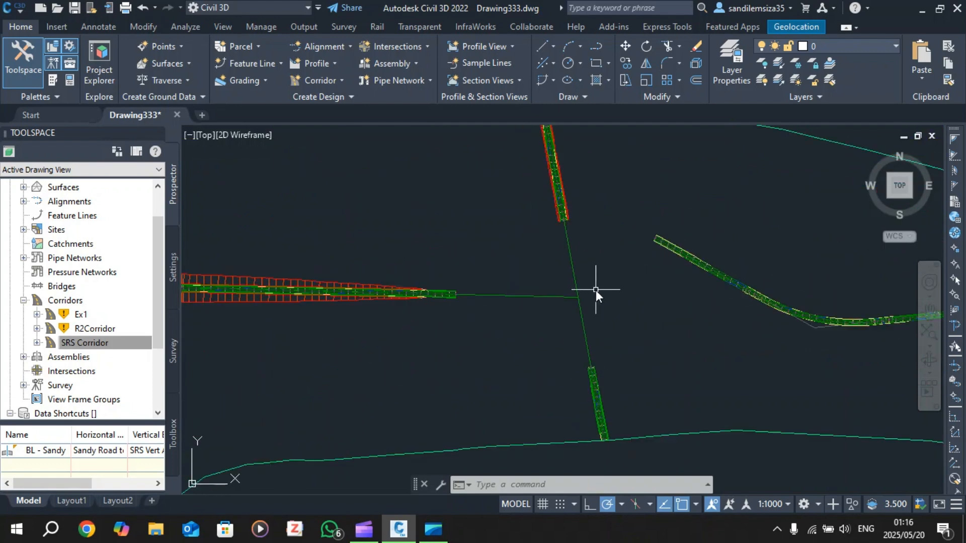
{"action": "scroll", "coordinate": [582, 304], "scroll_direction": "up", "scroll_amount": 2}
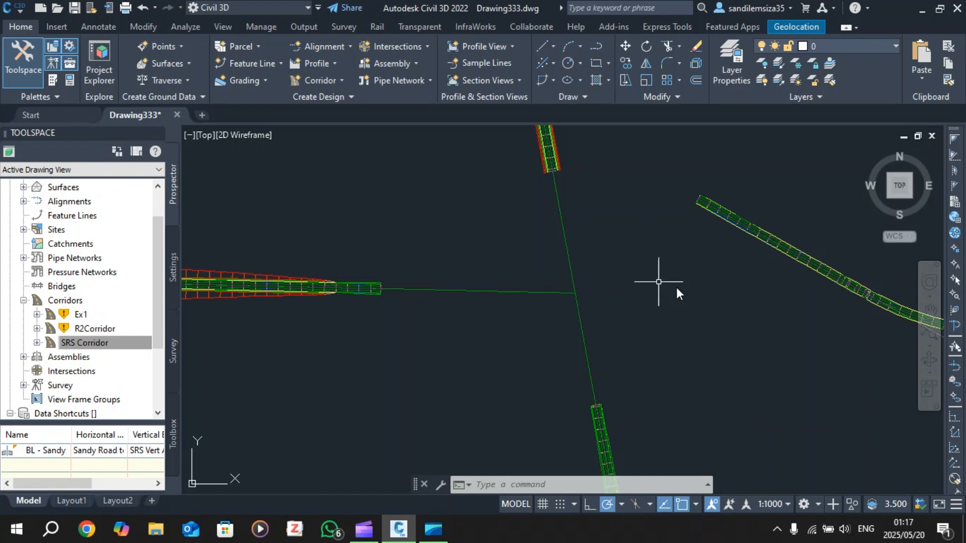
Start creating a roundabout and open the library of design standards for it, enlarged to show the full list
{"action": "left_click", "coordinate": [418, 46]}
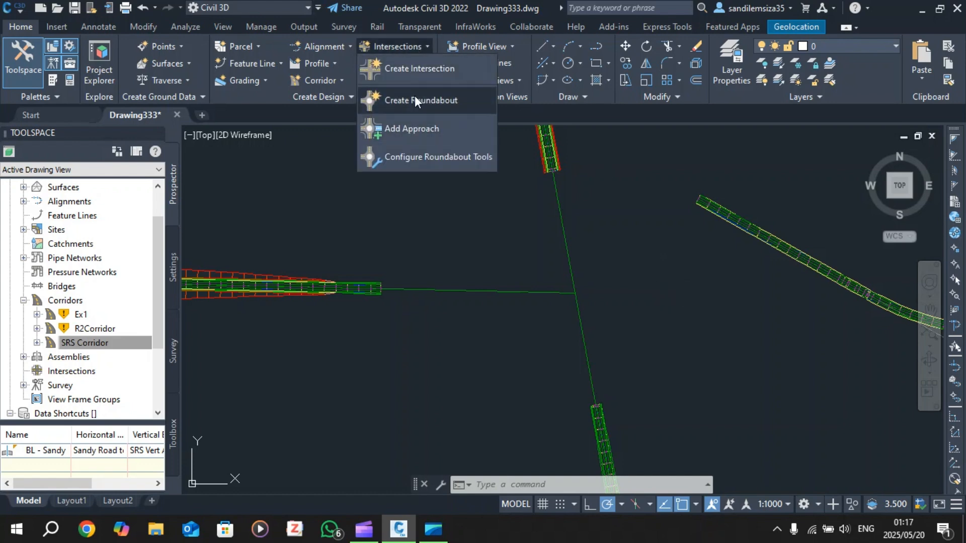
{"action": "left_click", "coordinate": [467, 114]}
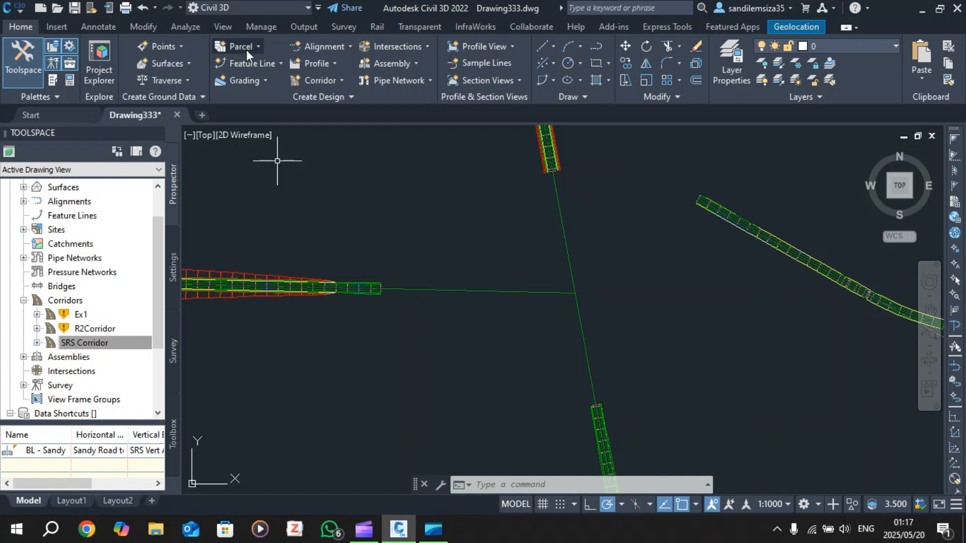
{"action": "left_click", "coordinate": [427, 47]}
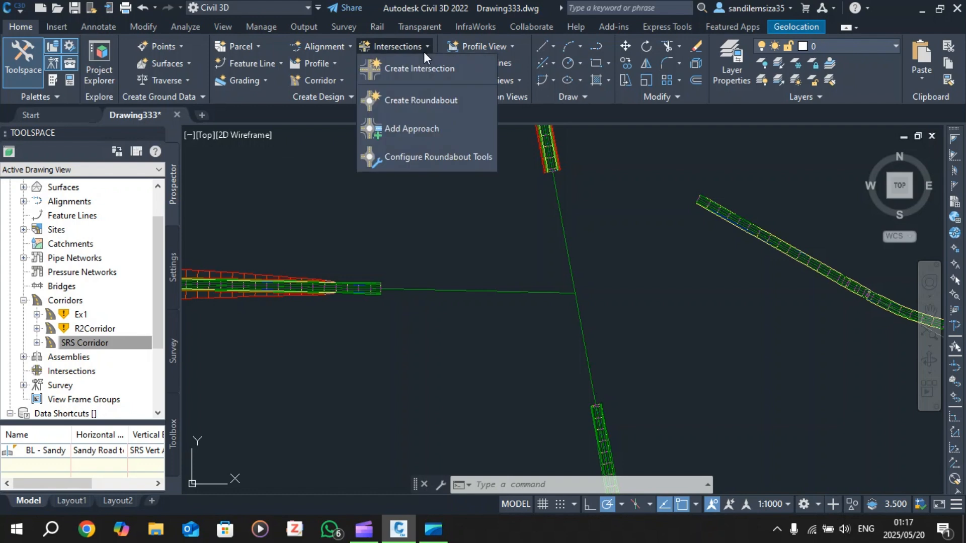
{"action": "left_click", "coordinate": [442, 105]}
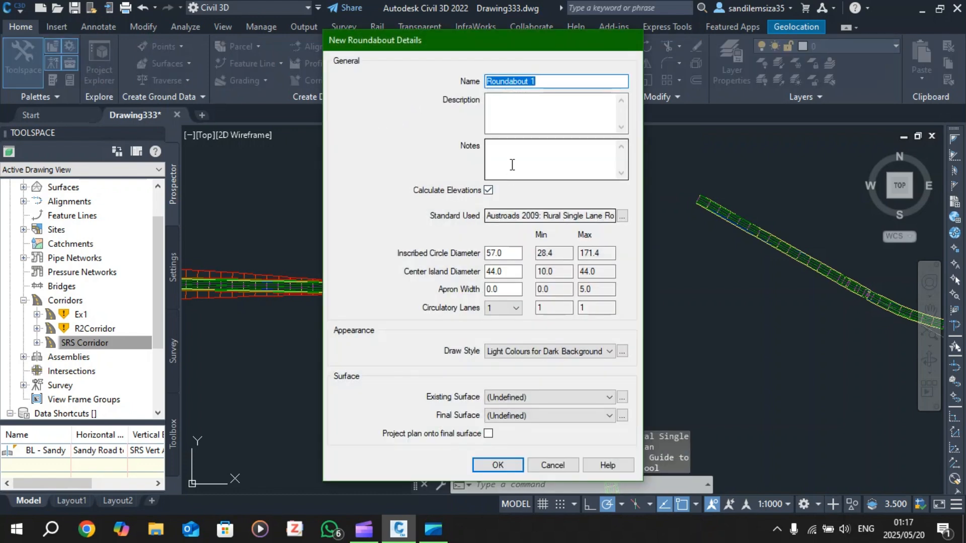
{"action": "left_click_drag", "start_coordinate": [469, 42], "coordinate": [272, 32]}
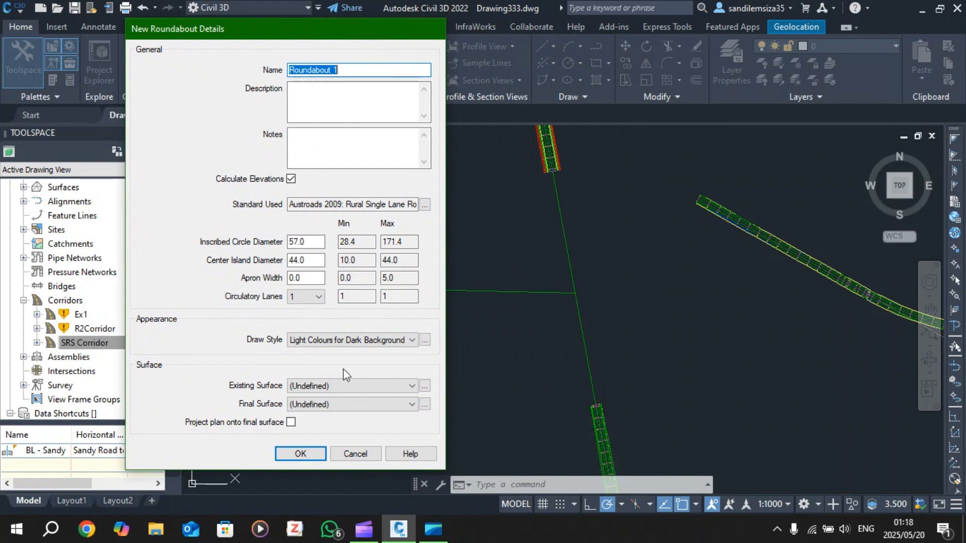
{"action": "left_click", "coordinate": [425, 204]}
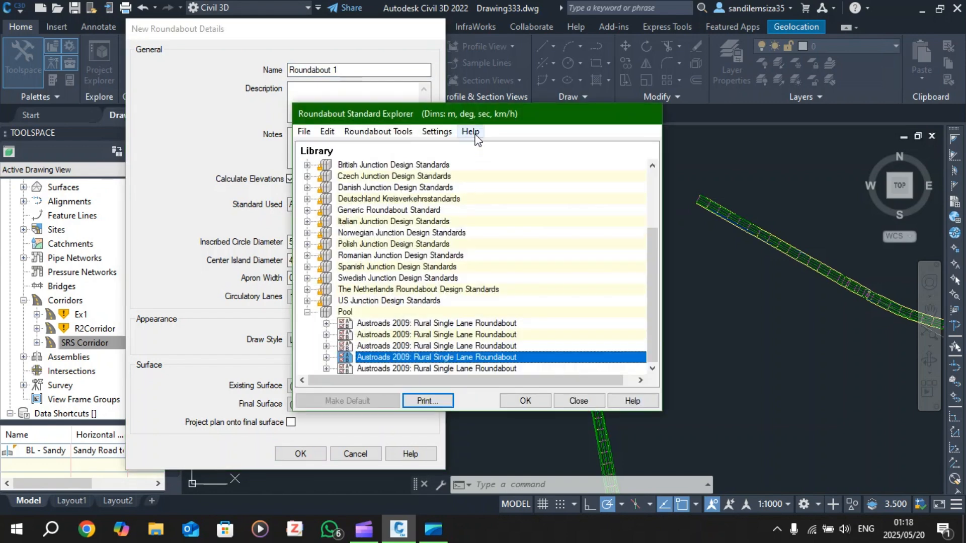
{"action": "left_click_drag", "start_coordinate": [470, 113], "coordinate": [510, 109]}
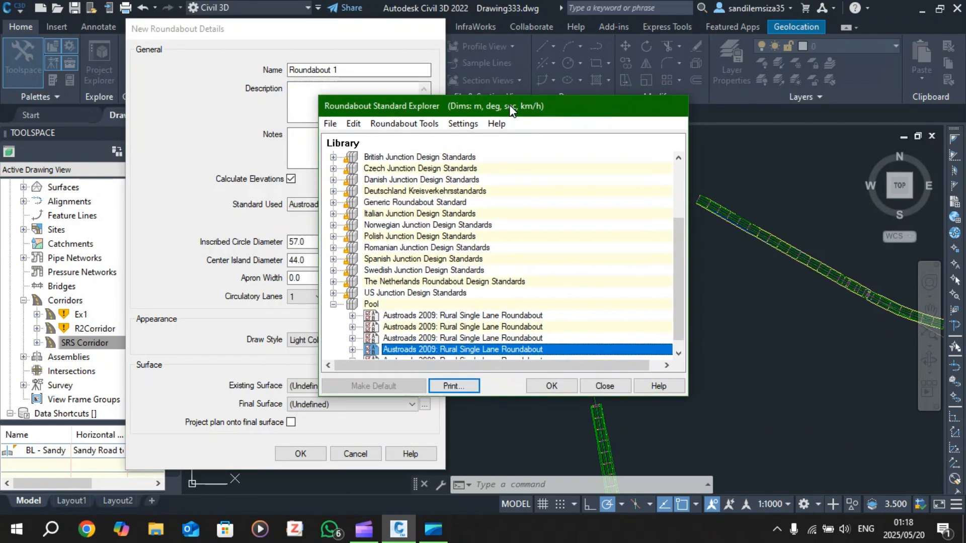
{"action": "left_click_drag", "start_coordinate": [444, 112], "coordinate": [226, 24]}
{"action": "left_click_drag", "start_coordinate": [298, 307], "coordinate": [298, 492]}
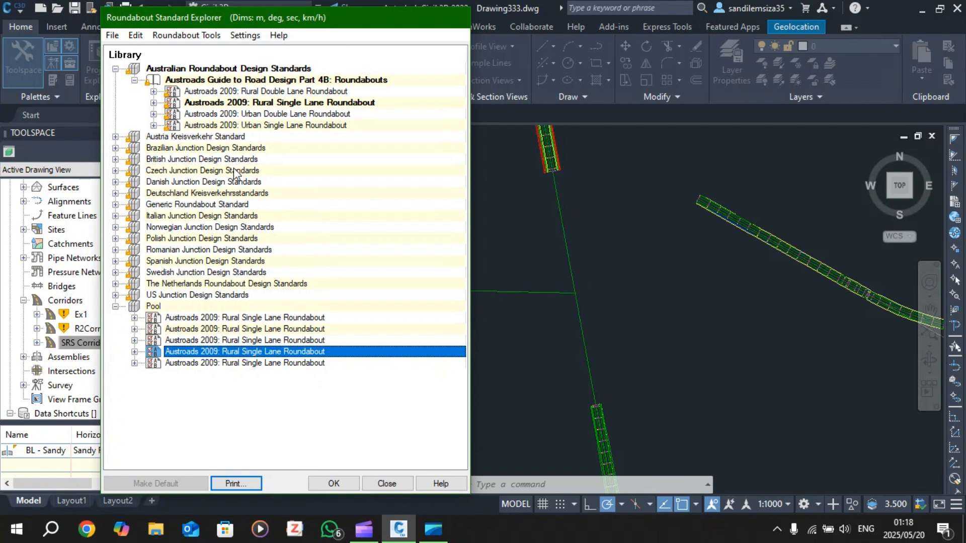
Browse the standards library and expand the Austroads Guide to Road Design Part 4B under Australian Roundabout Design Standards
{"action": "left_click", "coordinate": [116, 68]}
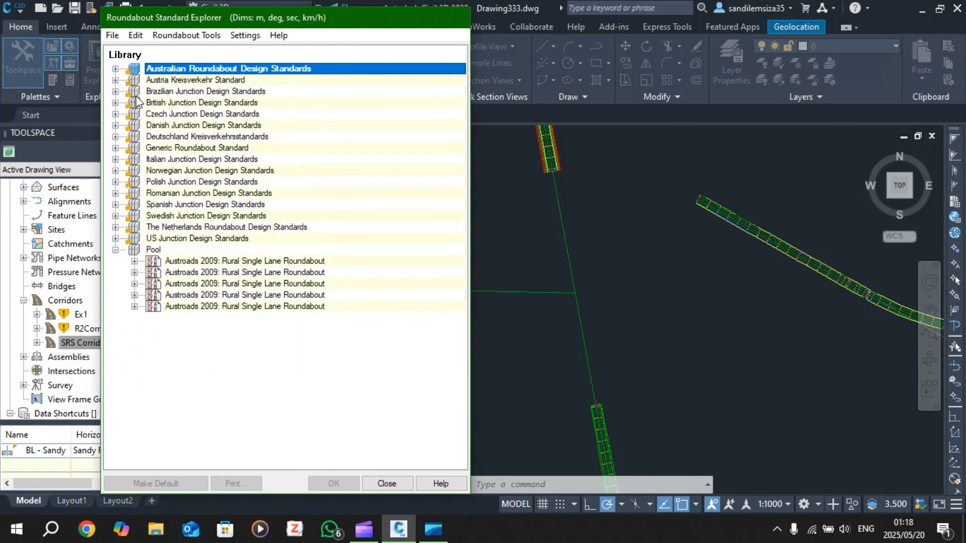
{"action": "left_click", "coordinate": [115, 251]}
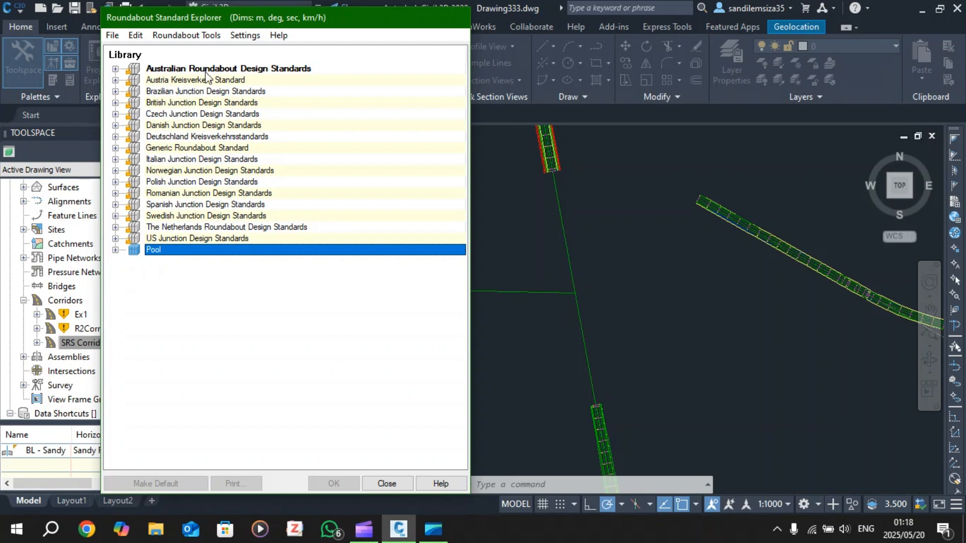
{"action": "left_click", "coordinate": [115, 69]}
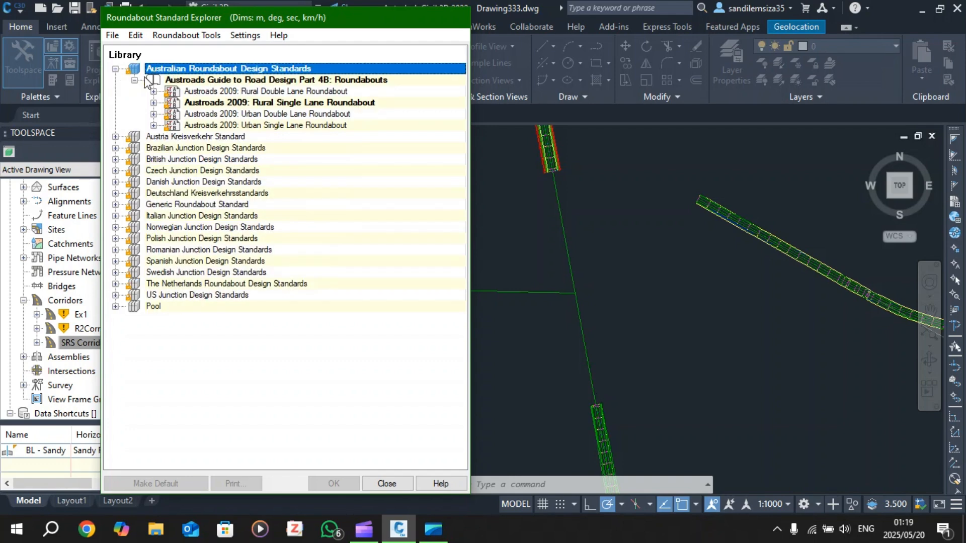
{"action": "left_click", "coordinate": [134, 80]}
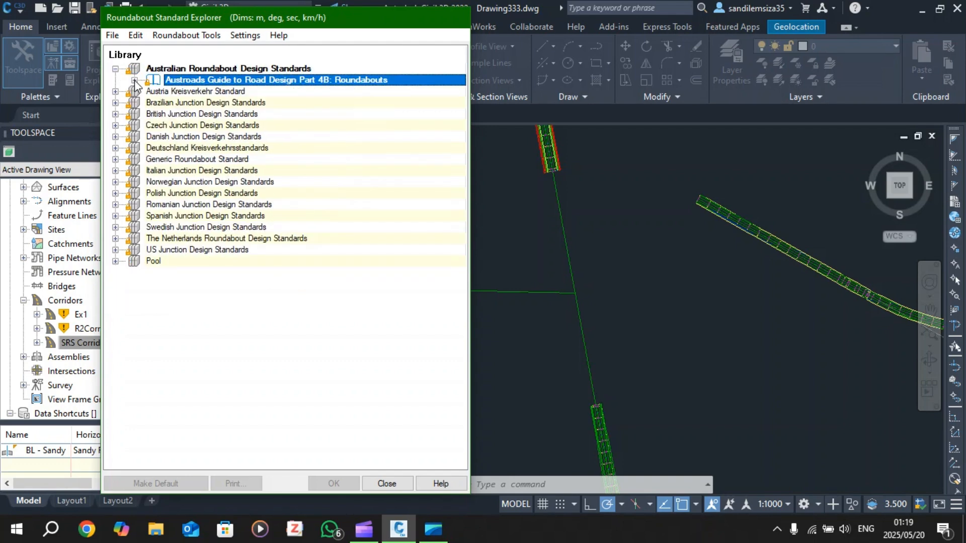
{"action": "left_click", "coordinate": [200, 73]}
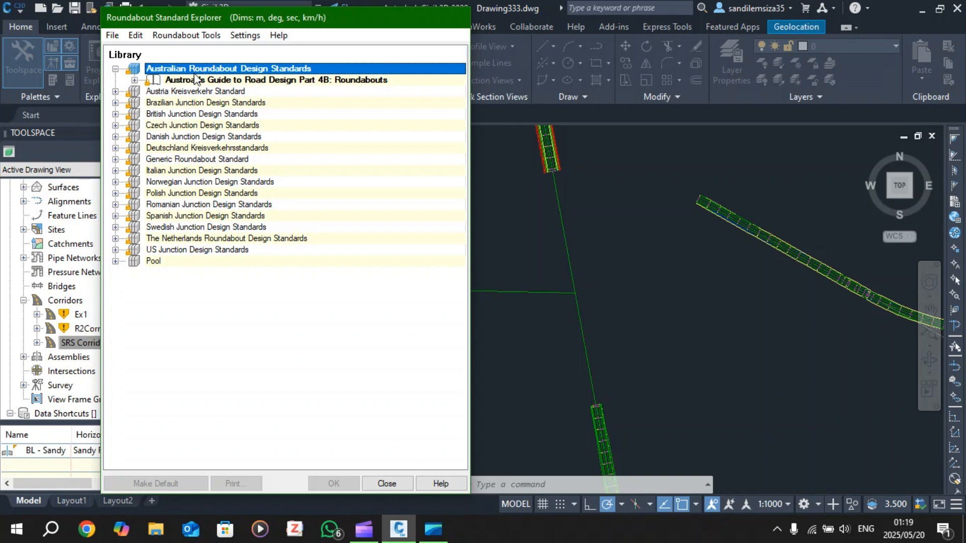
{"action": "left_click", "coordinate": [115, 70]}
{"action": "left_click", "coordinate": [115, 69]}
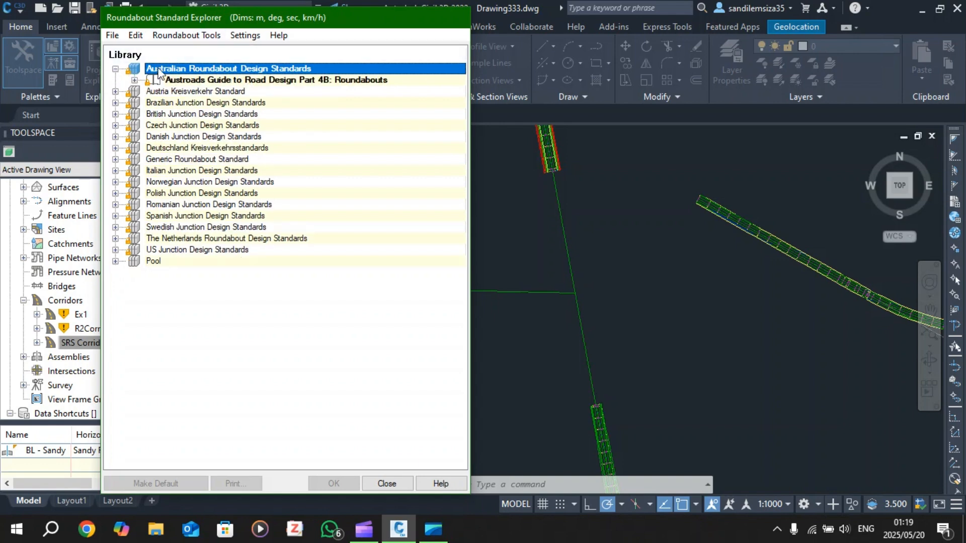
{"action": "left_click", "coordinate": [214, 82]}
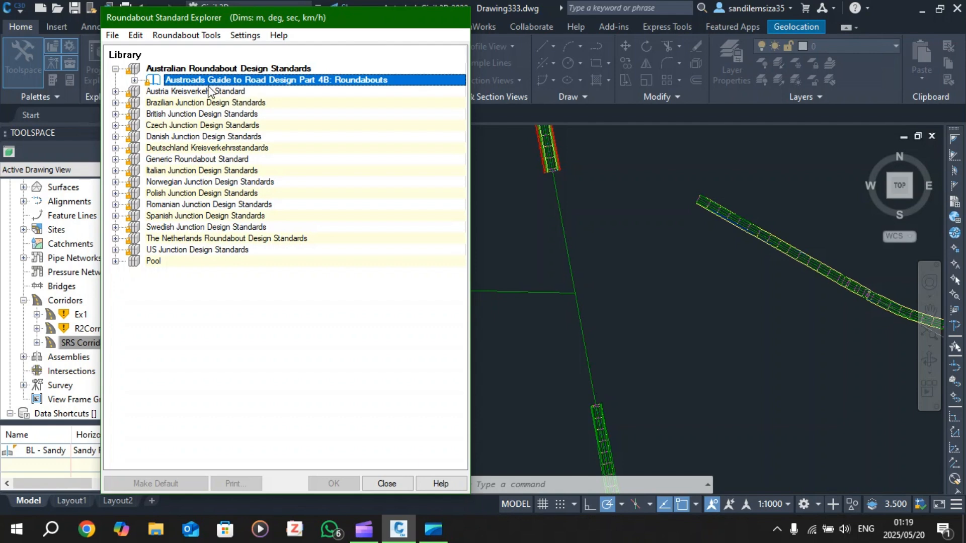
{"action": "left_click", "coordinate": [134, 81]}
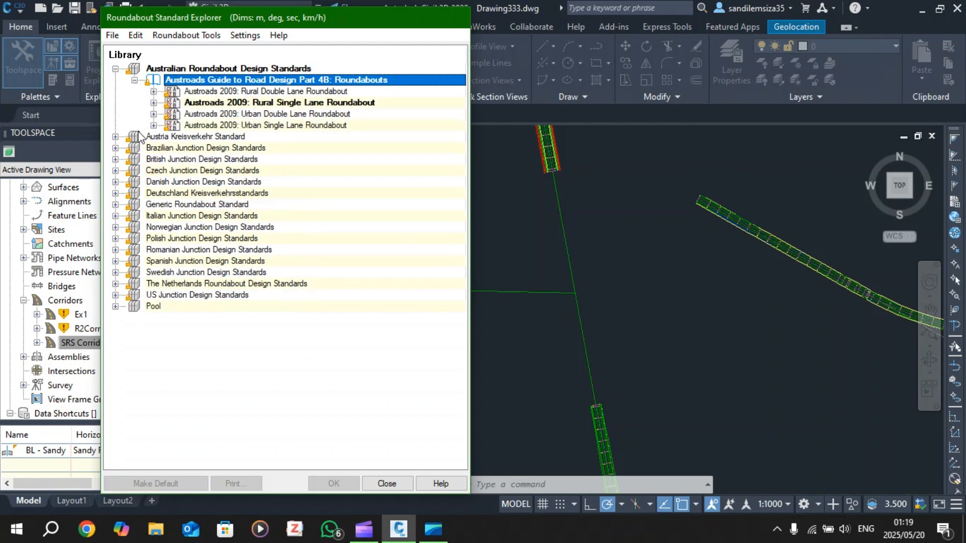
Apply Austroads 2009: Rural Single Lane Roundabout as the roundabout's design standard after going through the four Austroads options
{"action": "left_click", "coordinate": [302, 93]}
{"action": "left_click", "coordinate": [302, 106]}
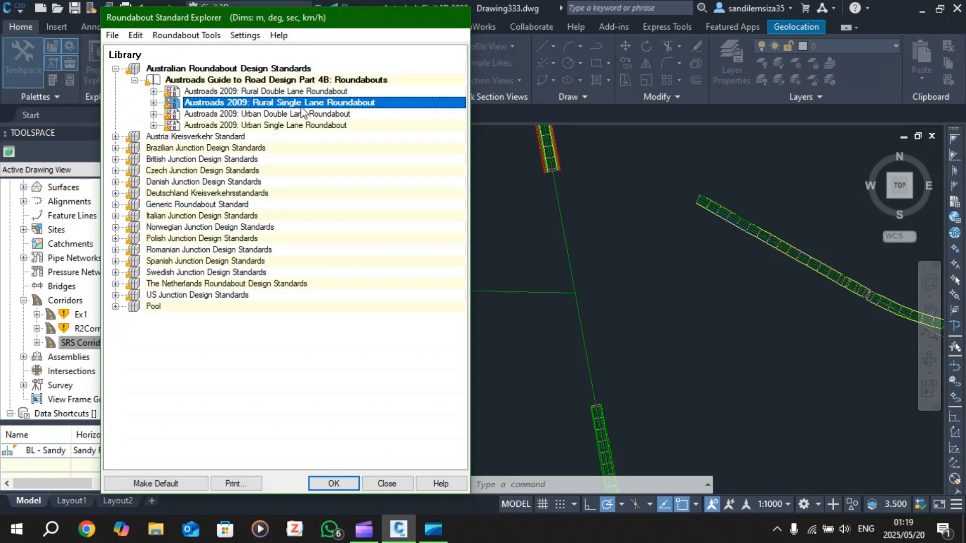
{"action": "left_click", "coordinate": [300, 114]}
{"action": "left_click", "coordinate": [299, 125]}
{"action": "left_click", "coordinate": [300, 114]}
{"action": "left_click", "coordinate": [296, 92]}
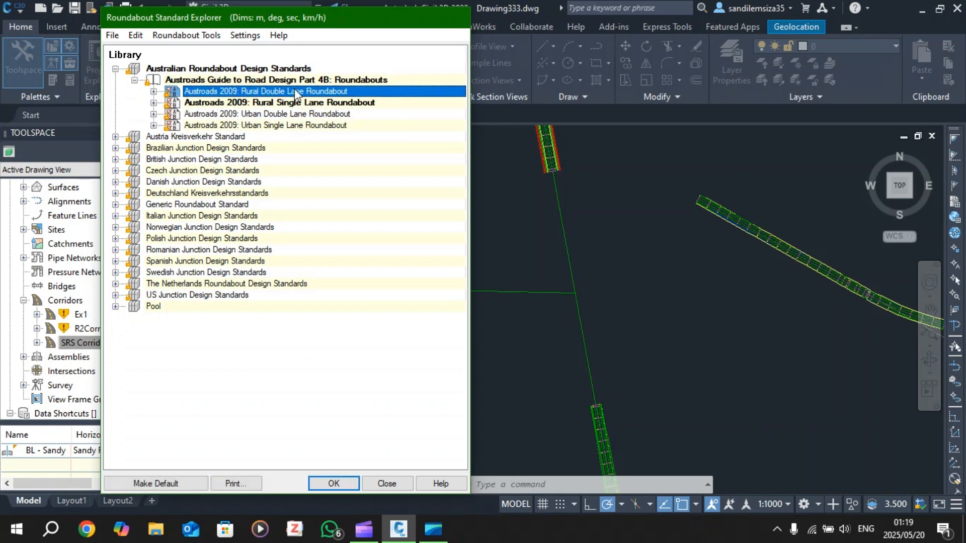
{"action": "left_click", "coordinate": [296, 104]}
{"action": "left_click", "coordinate": [297, 115]}
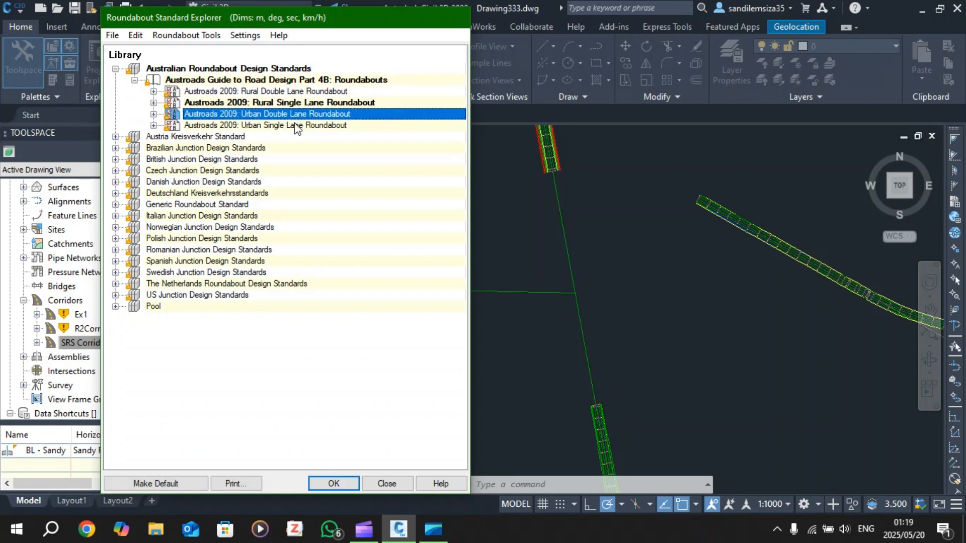
{"action": "left_click", "coordinate": [305, 126]}
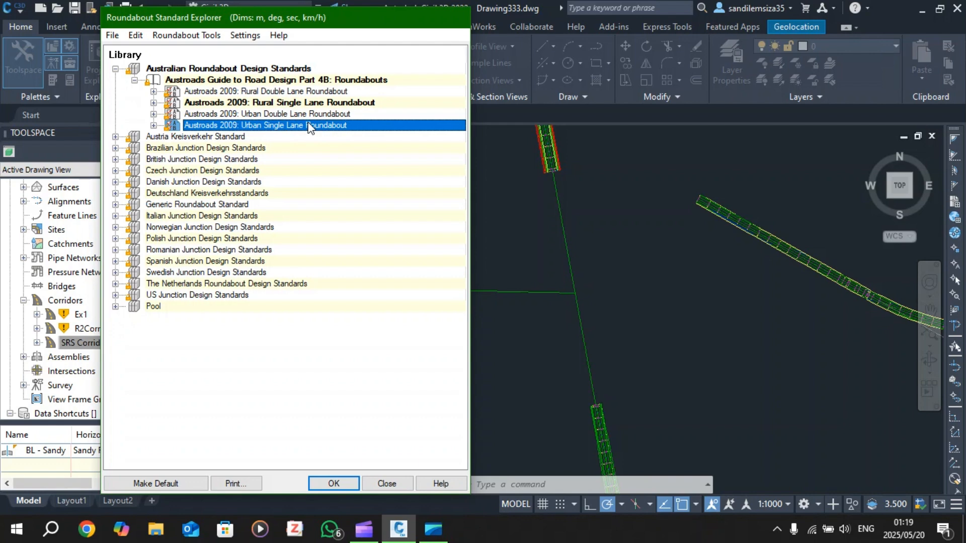
{"action": "left_click", "coordinate": [262, 104]}
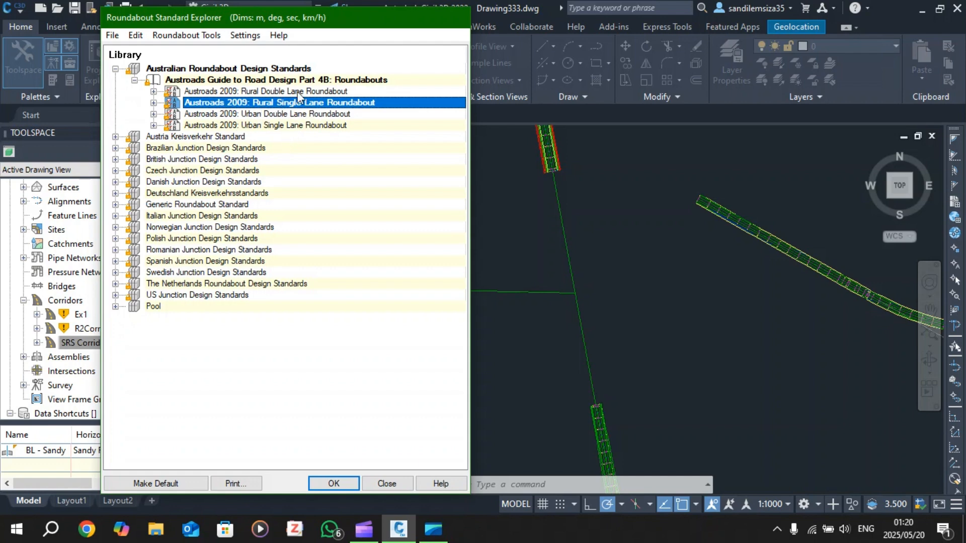
{"action": "left_click", "coordinate": [335, 483]}
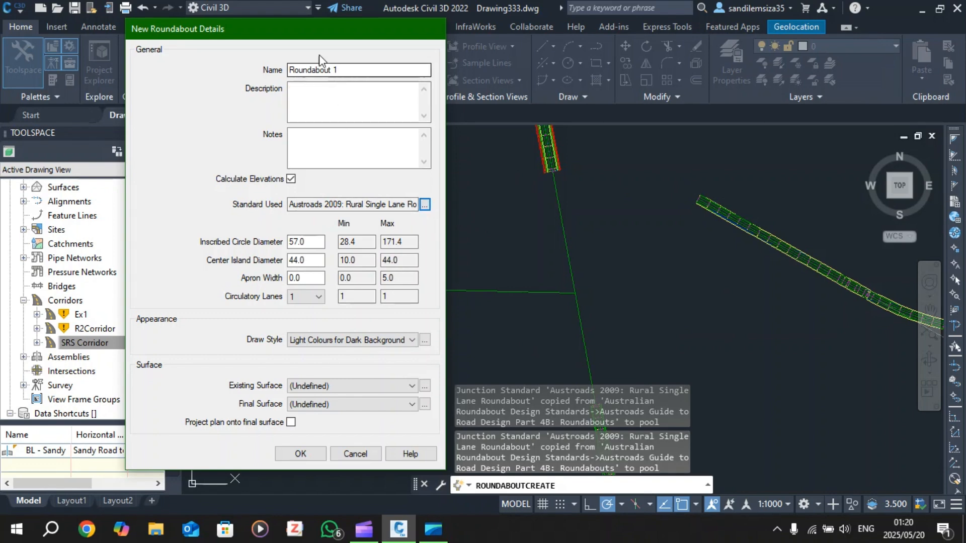
Name the new roundabout "Sandy's Roundabout" in its general details
{"action": "left_click_drag", "start_coordinate": [353, 33], "coordinate": [559, 40]}
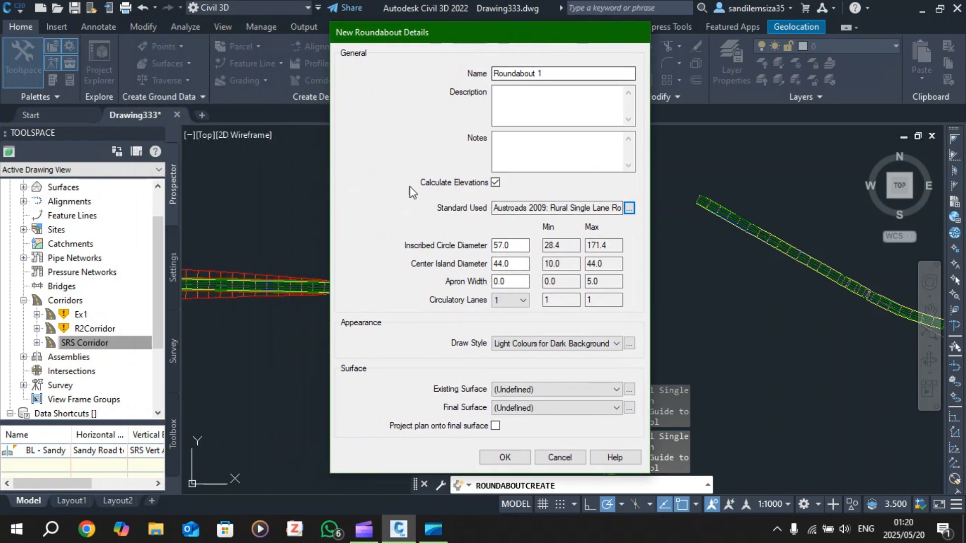
{"action": "left_click_drag", "start_coordinate": [470, 39], "coordinate": [449, 41]}
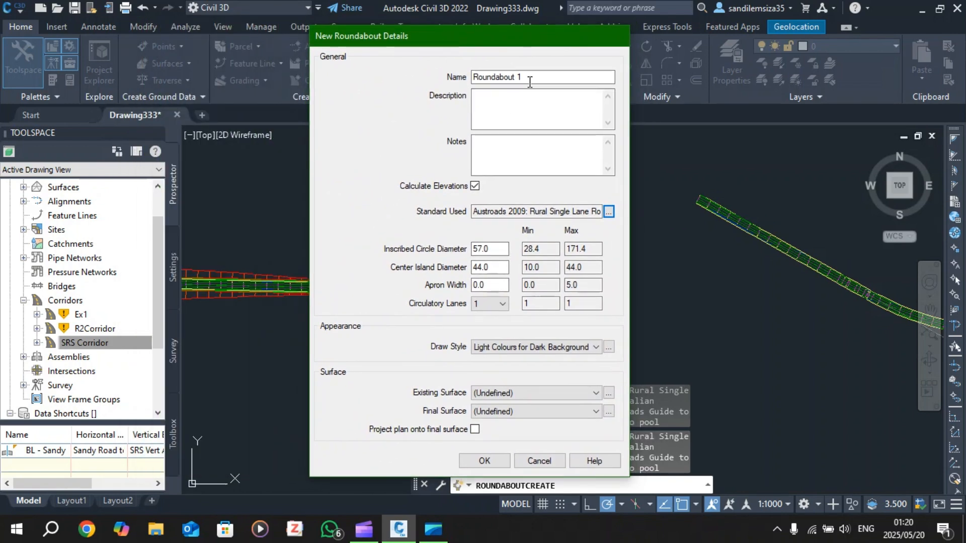
{"action": "left_click_drag", "start_coordinate": [526, 78], "coordinate": [466, 79]}
{"action": "type", "text": "S"}
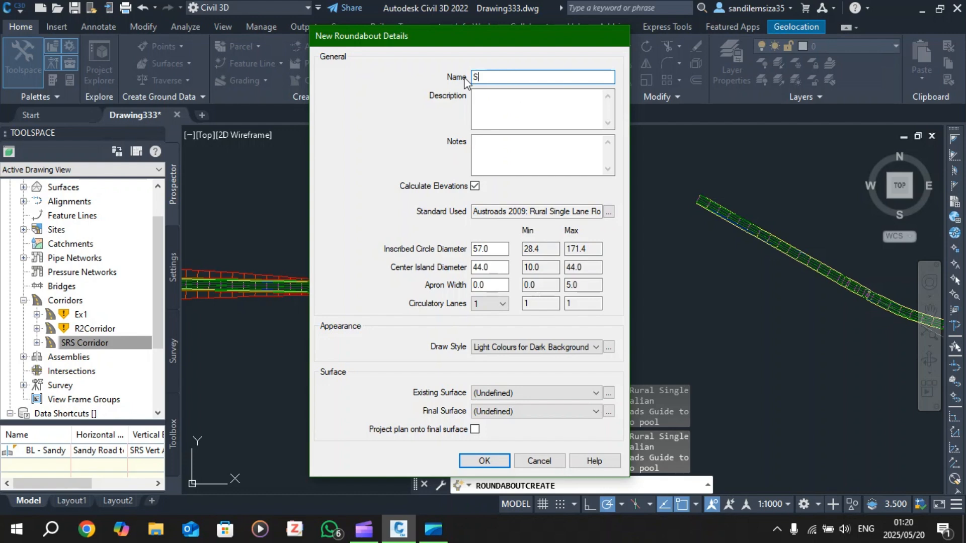
{"action": "type", "text": "andy's Roundabout"}
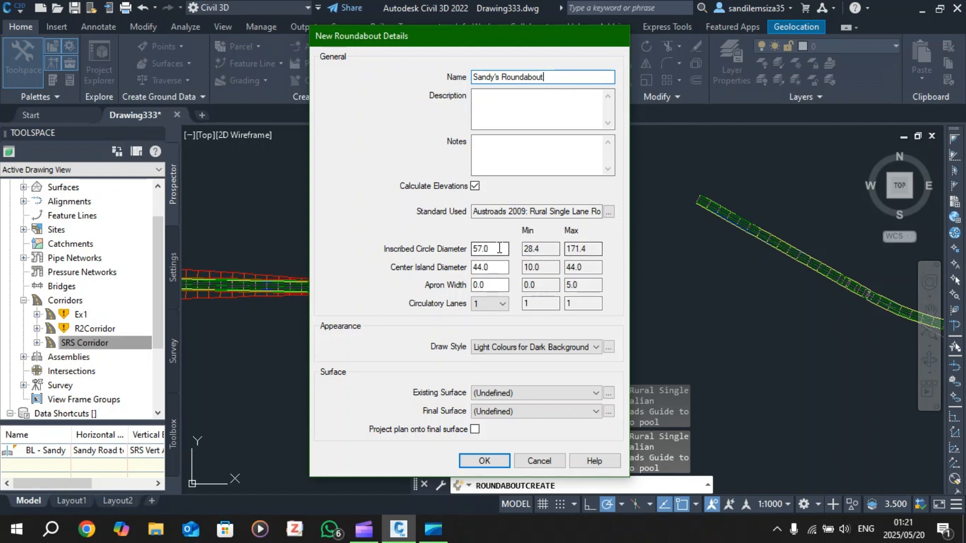
Set the roundabout's center island diameter to 25 after trying 30
{"action": "left_click", "coordinate": [498, 267]}
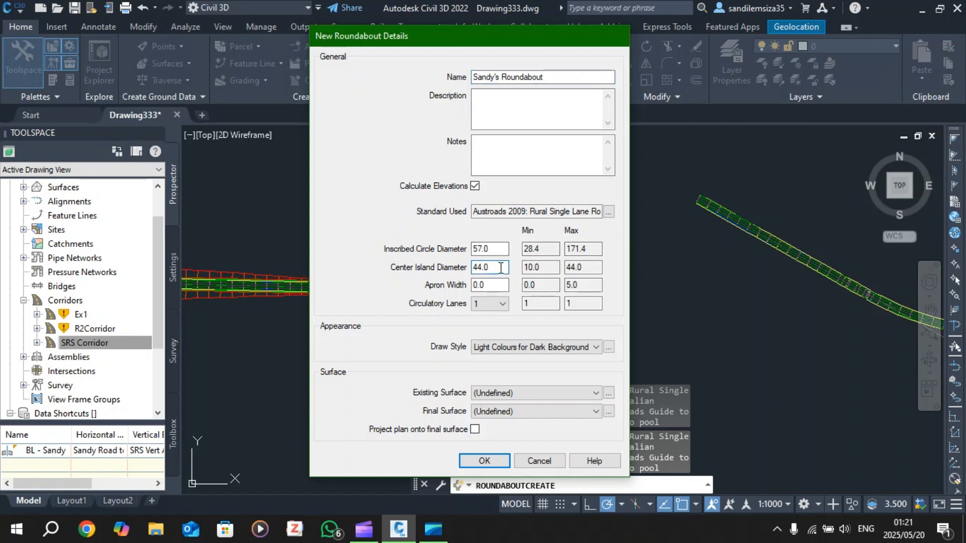
{"action": "double_click", "coordinate": [498, 267]}
{"action": "type", "text": "30"}
{"action": "double_click", "coordinate": [479, 266]}
{"action": "type", "text": "25"}
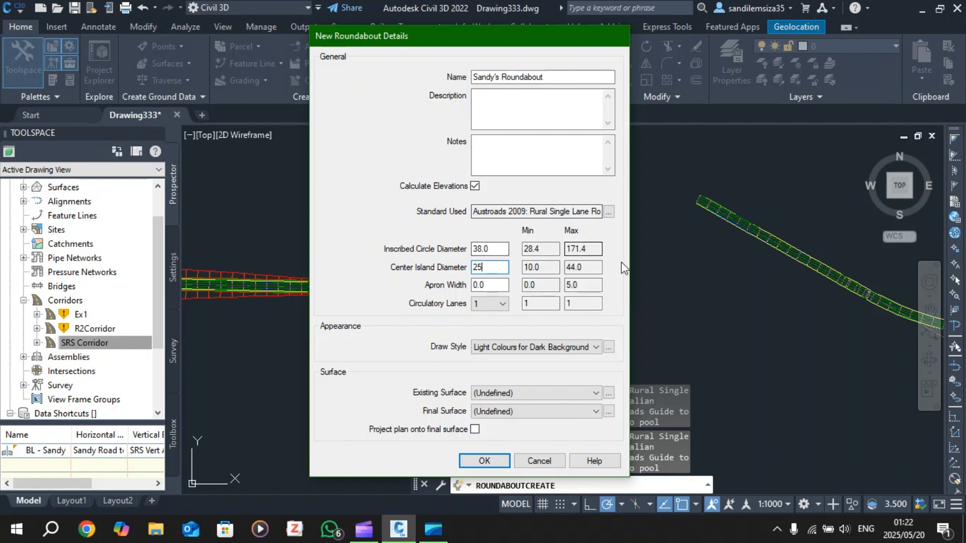
{"action": "double_click", "coordinate": [496, 267]}
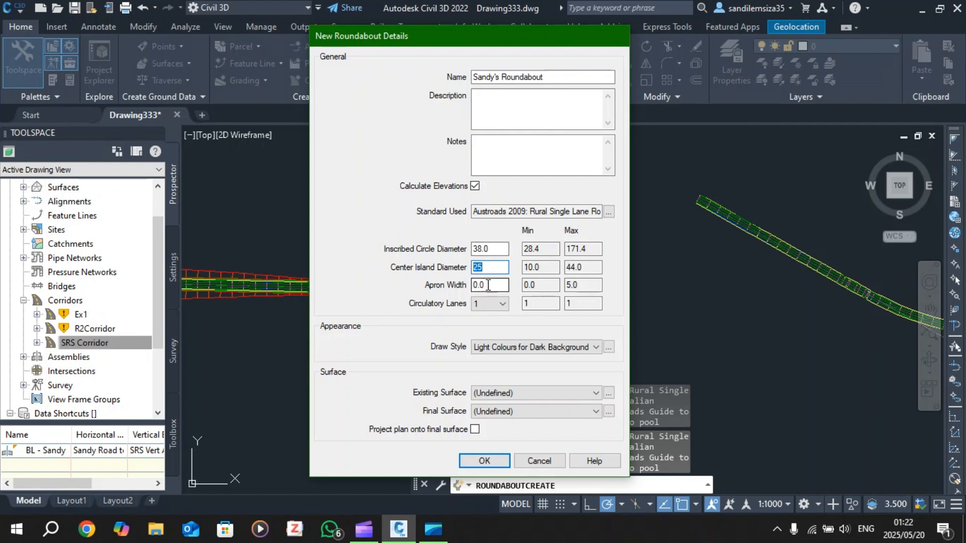
{"action": "left_click", "coordinate": [486, 284]}
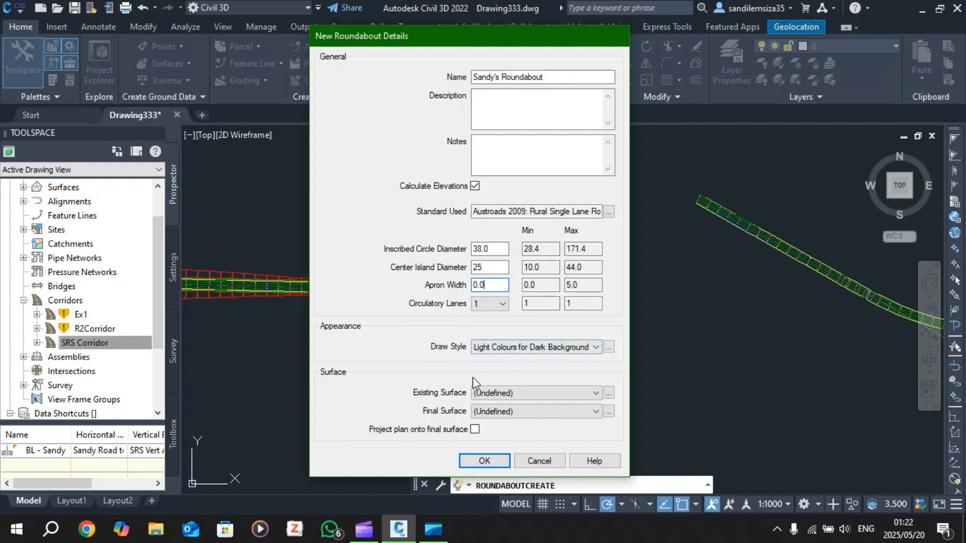
Try the Dark Colours for Light Background draw style and restore Light Colours for Dark Background
{"action": "left_click", "coordinate": [534, 347]}
{"action": "left_click", "coordinate": [531, 358]}
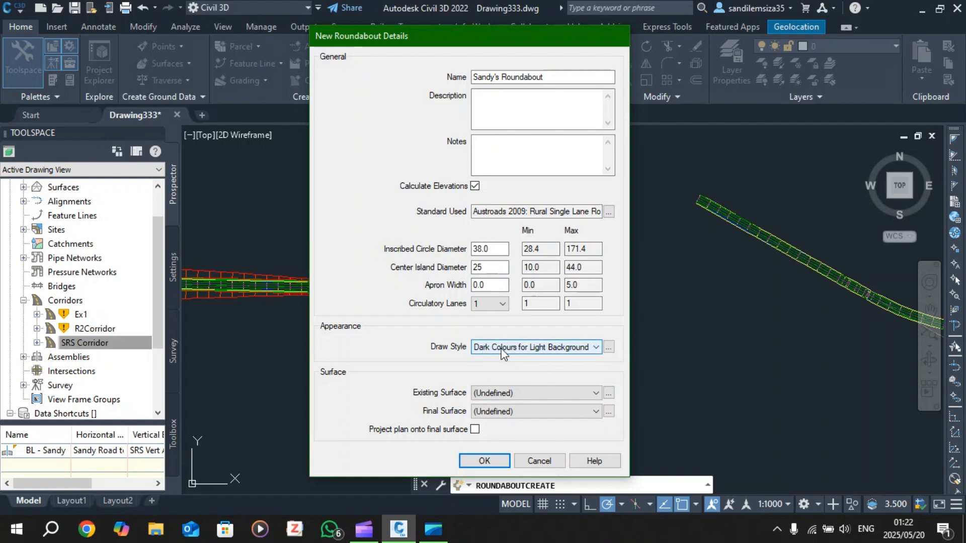
{"action": "left_click", "coordinate": [548, 348]}
{"action": "left_click", "coordinate": [519, 360]}
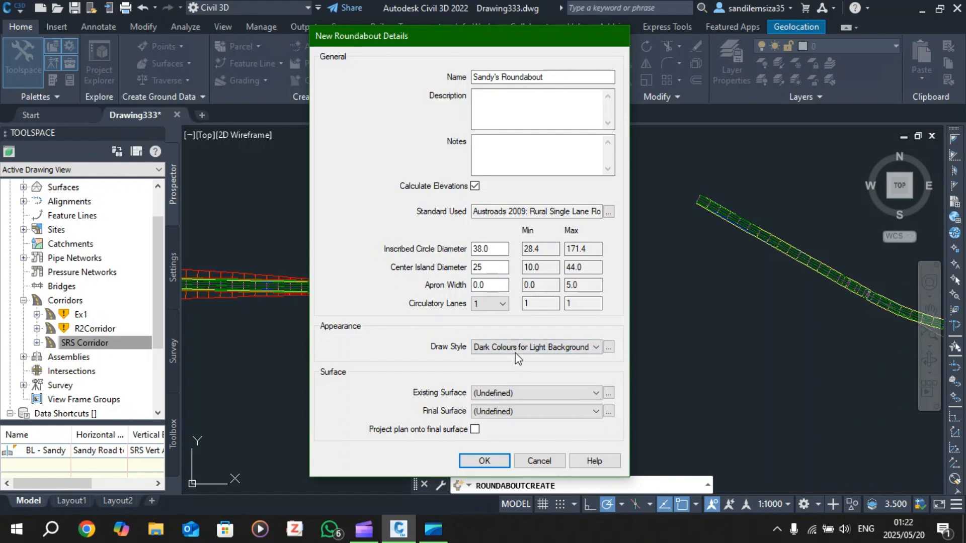
{"action": "left_click", "coordinate": [519, 359]}
{"action": "left_click", "coordinate": [533, 366]}
Use NGL as the existing surface, leave the final surface undefined, and accept the roundabout details
{"action": "left_click", "coordinate": [495, 392]}
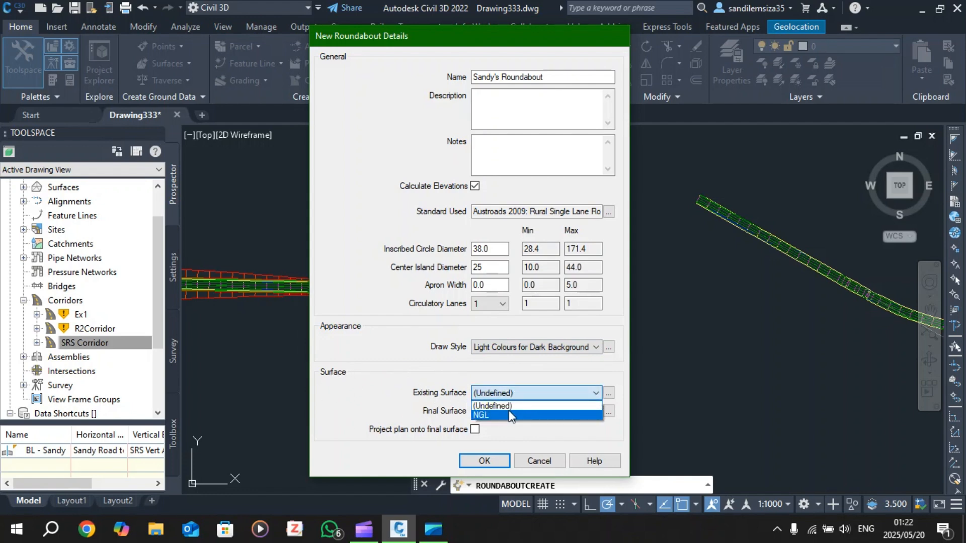
{"action": "left_click", "coordinate": [508, 415]}
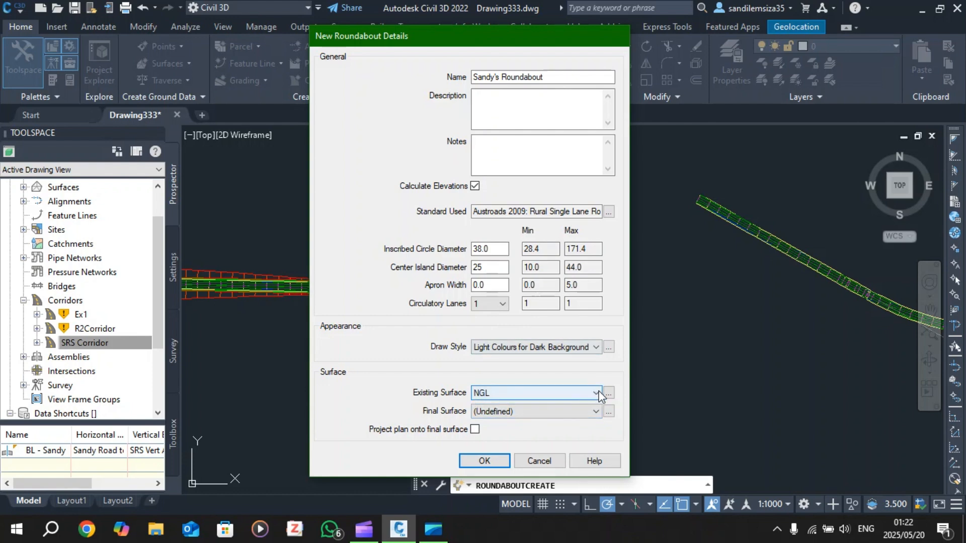
{"action": "left_click", "coordinate": [517, 412]}
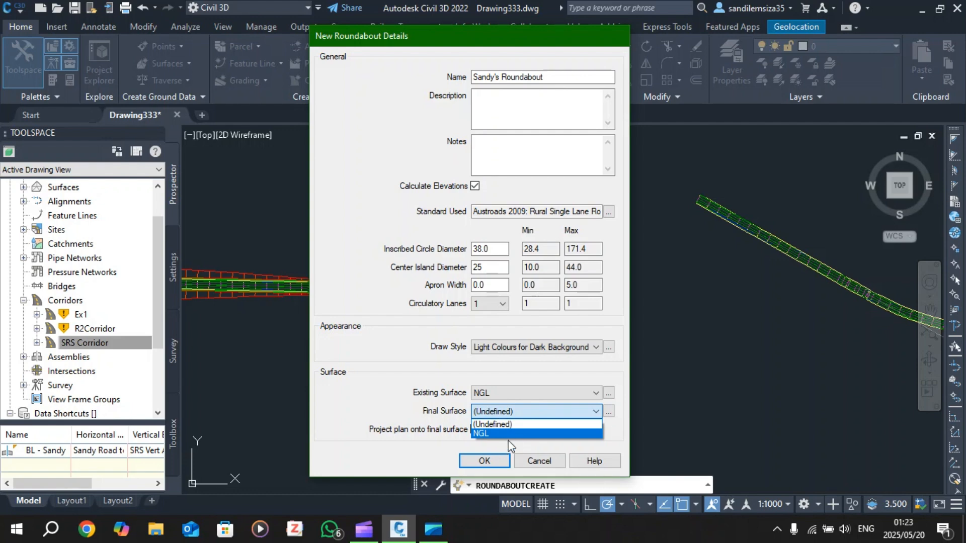
{"action": "left_click", "coordinate": [428, 433]}
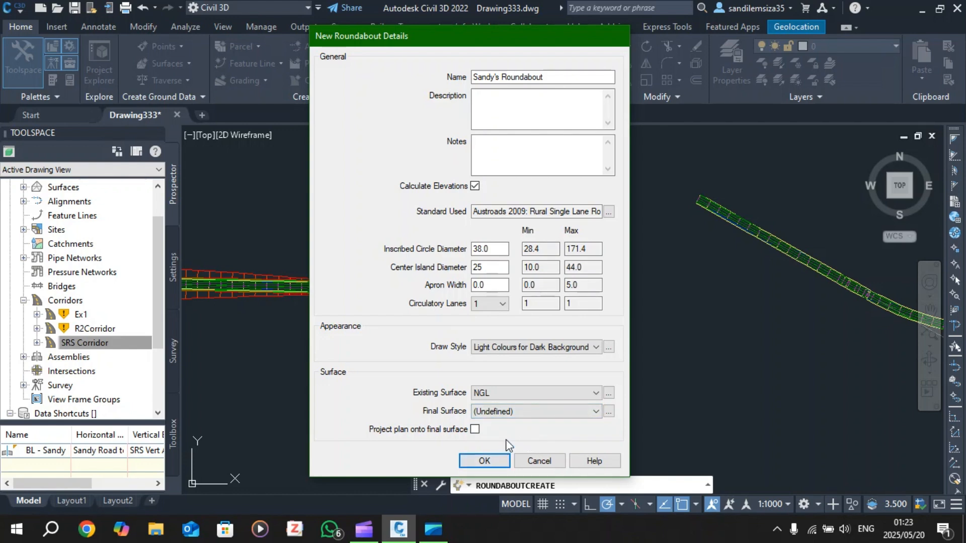
{"action": "left_click", "coordinate": [492, 463]}
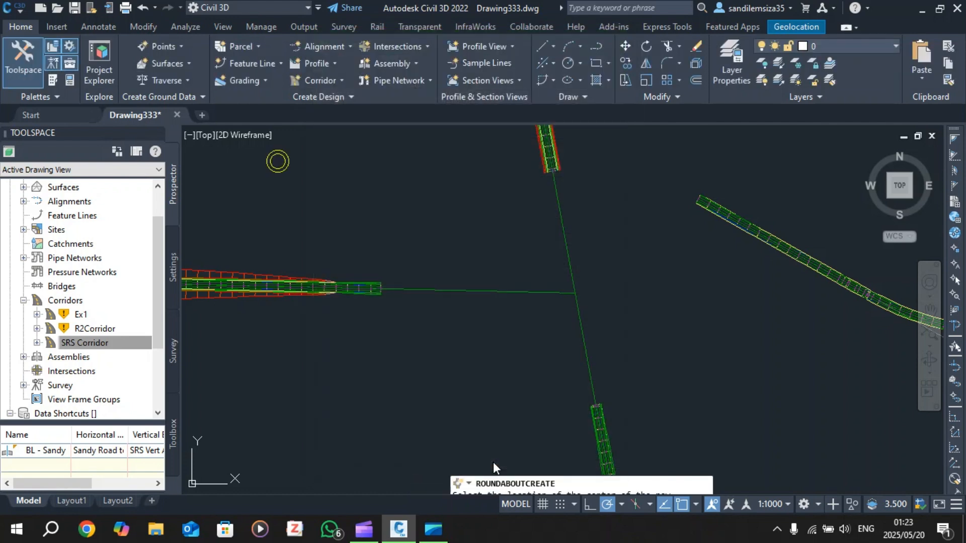
Place the roundabout's center on the point where the side road alignment meets the cross road alignment
{"action": "scroll", "coordinate": [596, 307], "scroll_direction": "up", "scroll_amount": 5}
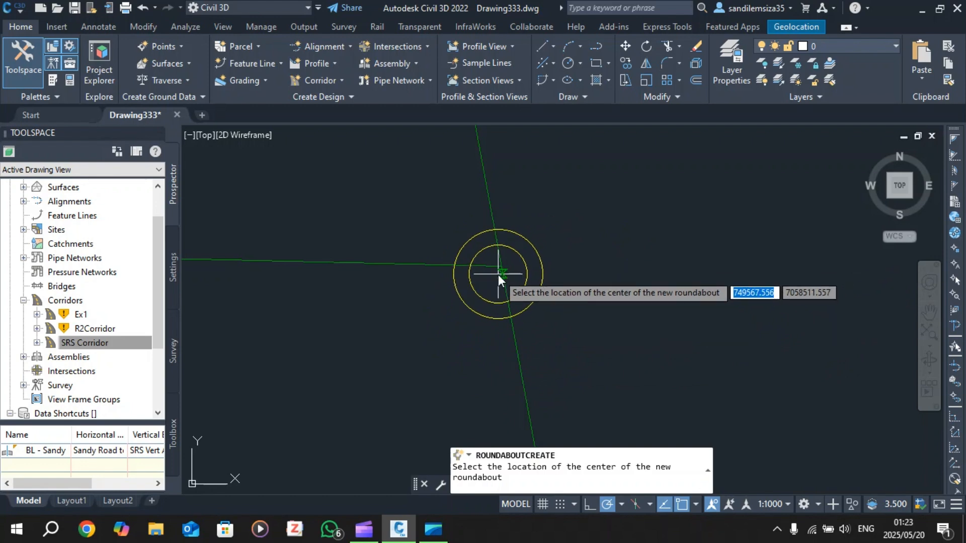
{"action": "scroll", "coordinate": [500, 261], "scroll_direction": "up", "scroll_amount": 4}
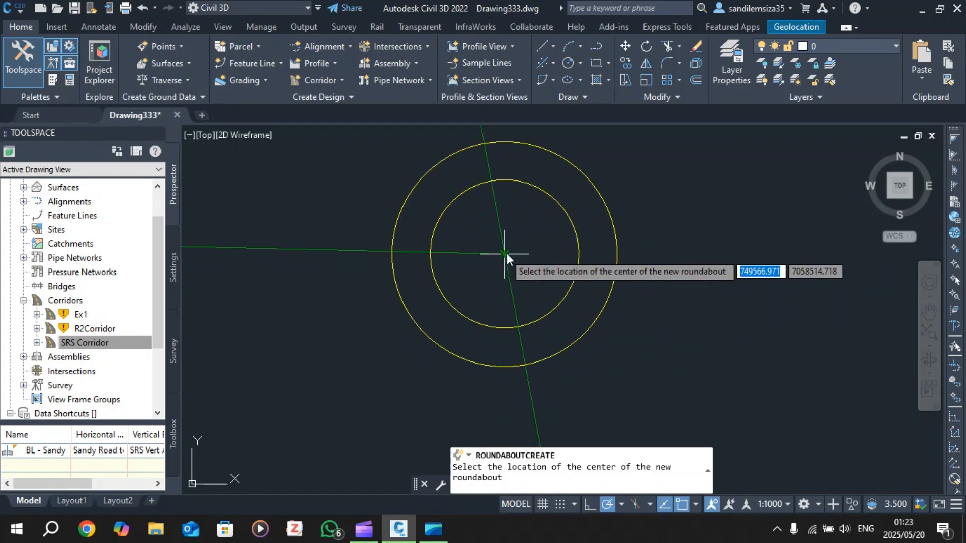
{"action": "left_click", "coordinate": [504, 254]}
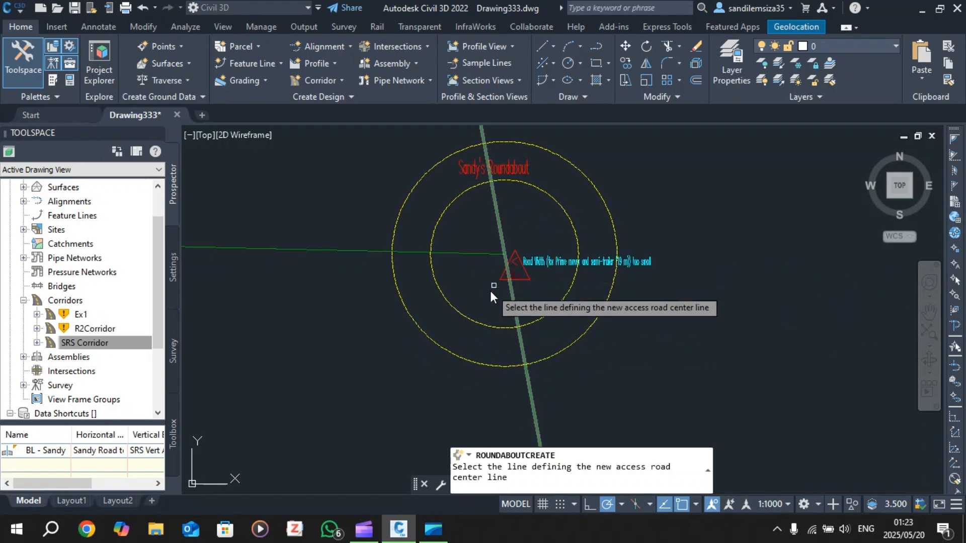
Examine the placed roundabout, its road width warning label, and its fit with the surrounding alignments and corridors
{"action": "scroll", "coordinate": [491, 168], "scroll_direction": "down", "scroll_amount": 4}
{"action": "scroll", "coordinate": [491, 167], "scroll_direction": "up", "scroll_amount": 5}
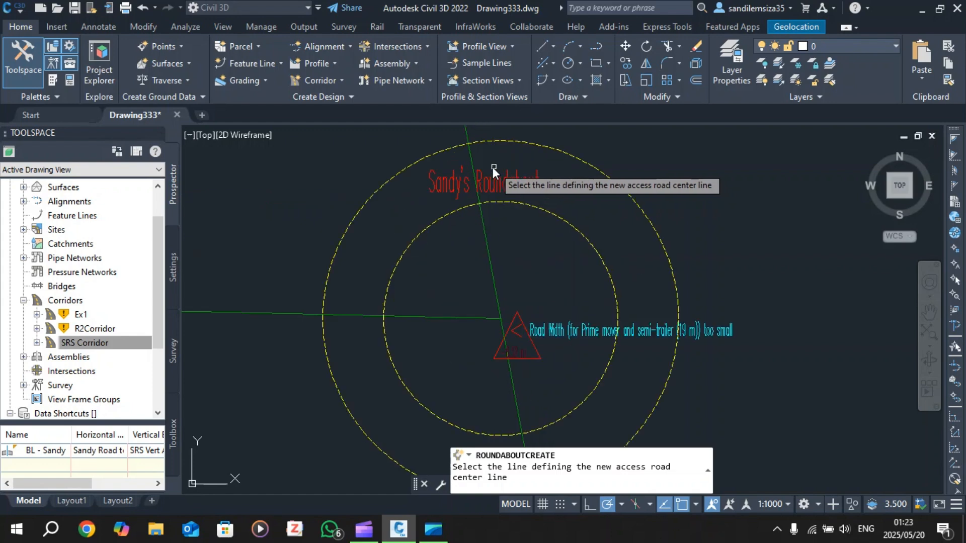
{"action": "scroll", "coordinate": [490, 167], "scroll_direction": "down", "scroll_amount": 4}
{"action": "scroll", "coordinate": [534, 269], "scroll_direction": "up", "scroll_amount": 6}
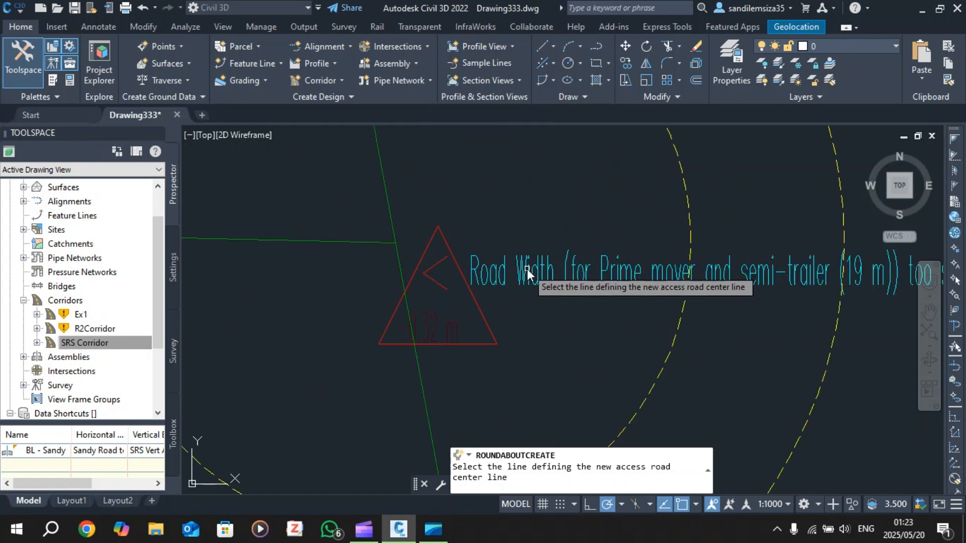
{"action": "scroll", "coordinate": [418, 334], "scroll_direction": "down", "scroll_amount": 6}
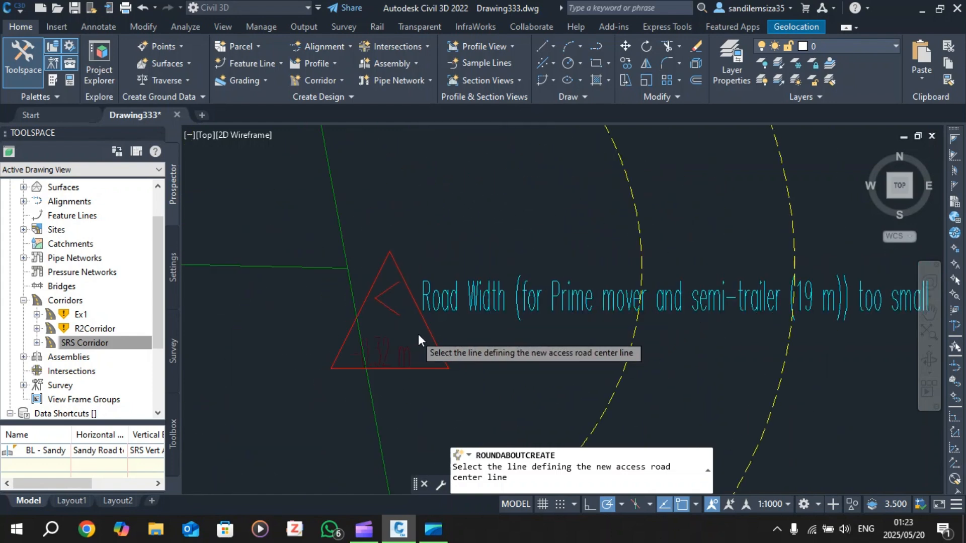
{"action": "scroll", "coordinate": [342, 387], "scroll_direction": "up", "scroll_amount": 6}
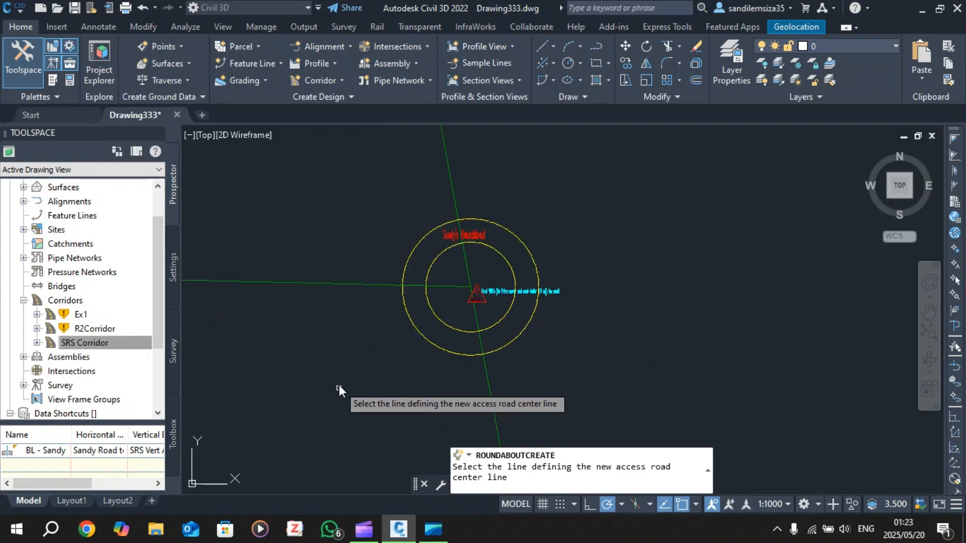
{"action": "scroll", "coordinate": [548, 252], "scroll_direction": "down", "scroll_amount": 4}
{"action": "scroll", "coordinate": [561, 246], "scroll_direction": "down", "scroll_amount": 3}
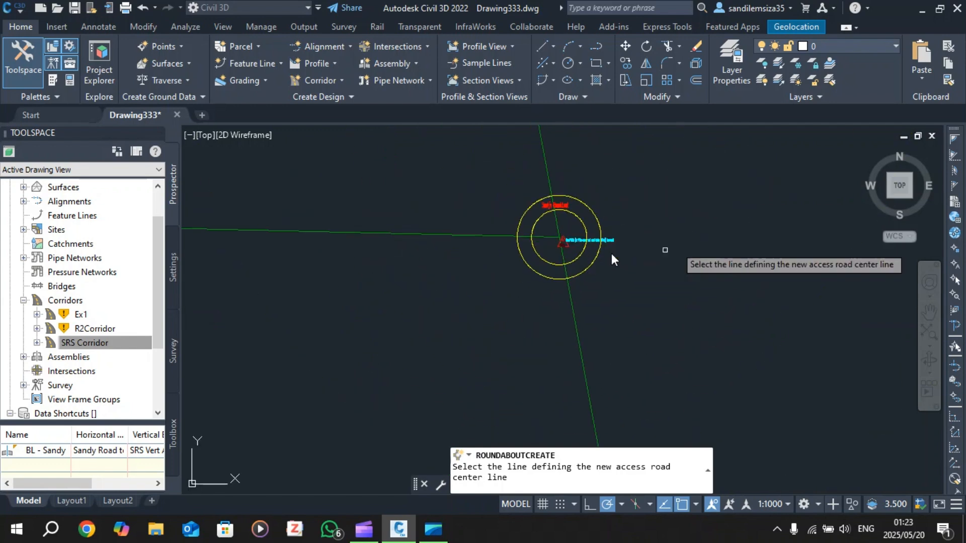
{"action": "scroll", "coordinate": [586, 211], "scroll_direction": "down", "scroll_amount": 3}
{"action": "scroll", "coordinate": [581, 209], "scroll_direction": "up", "scroll_amount": 3}
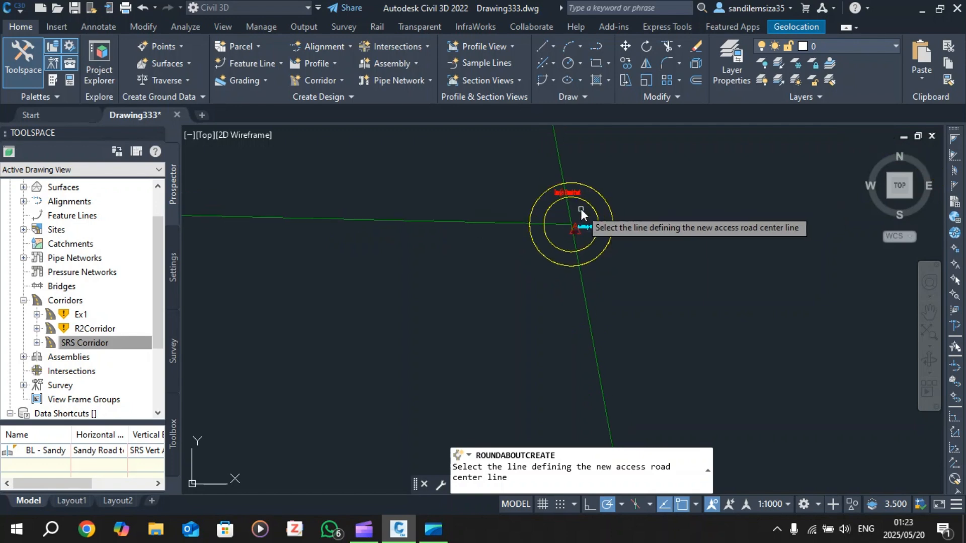
{"action": "scroll", "coordinate": [594, 171], "scroll_direction": "down", "scroll_amount": 3}
{"action": "scroll", "coordinate": [600, 147], "scroll_direction": "up", "scroll_amount": 4}
{"action": "scroll", "coordinate": [581, 204], "scroll_direction": "down", "scroll_amount": 3}
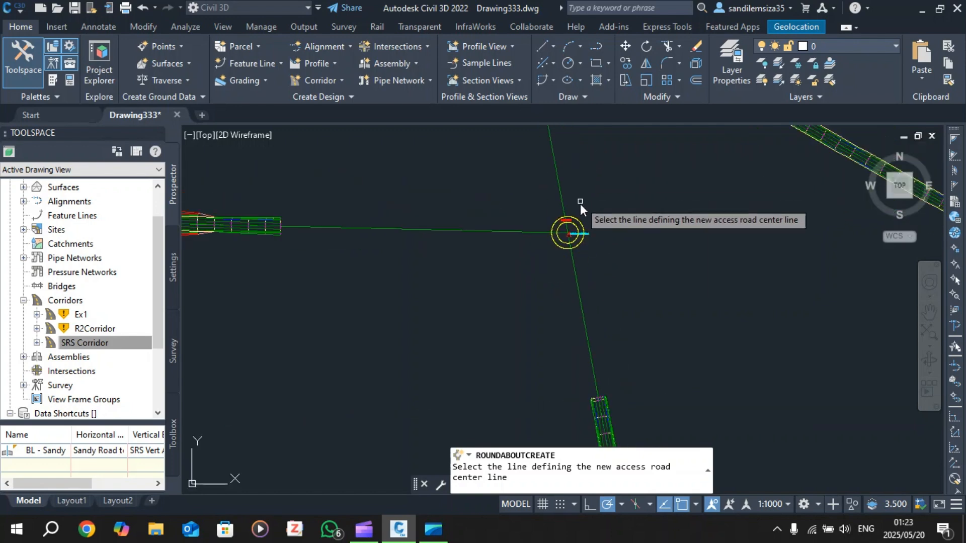
{"action": "scroll", "coordinate": [602, 207], "scroll_direction": "up", "scroll_amount": 3}
{"action": "scroll", "coordinate": [603, 221], "scroll_direction": "down", "scroll_amount": 1}
{"action": "scroll", "coordinate": [593, 236], "scroll_direction": "down", "scroll_amount": 2}
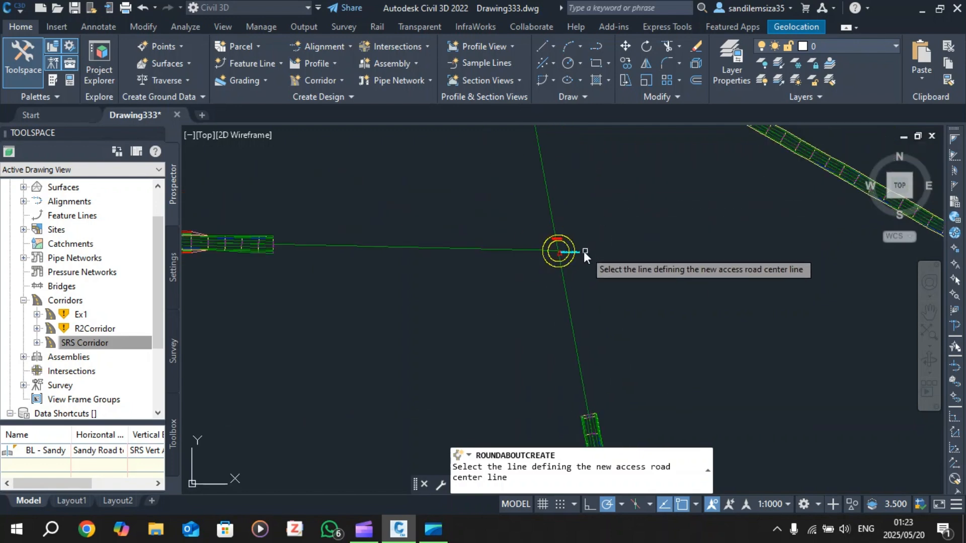
{"action": "scroll", "coordinate": [567, 271], "scroll_direction": "up", "scroll_amount": 2}
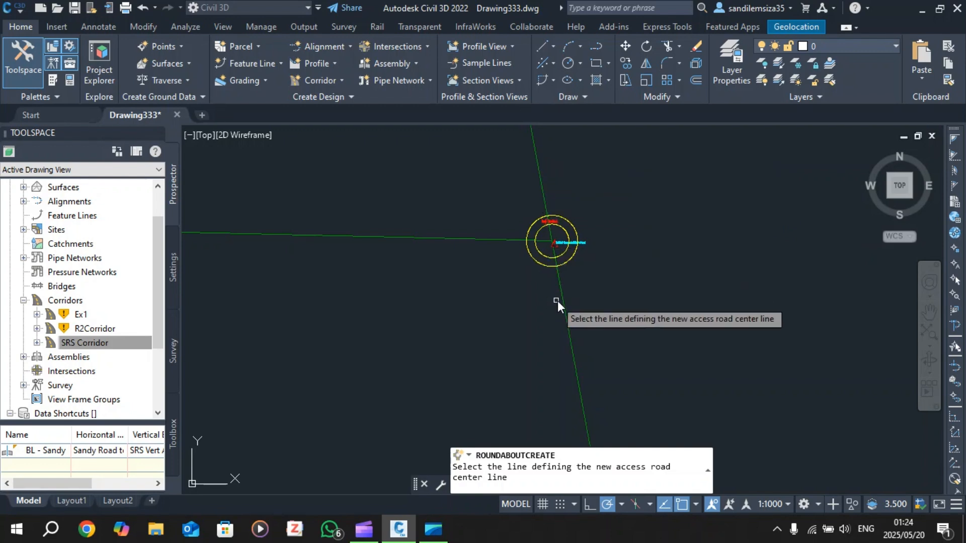
{"action": "scroll", "coordinate": [530, 309], "scroll_direction": "up", "scroll_amount": 2}
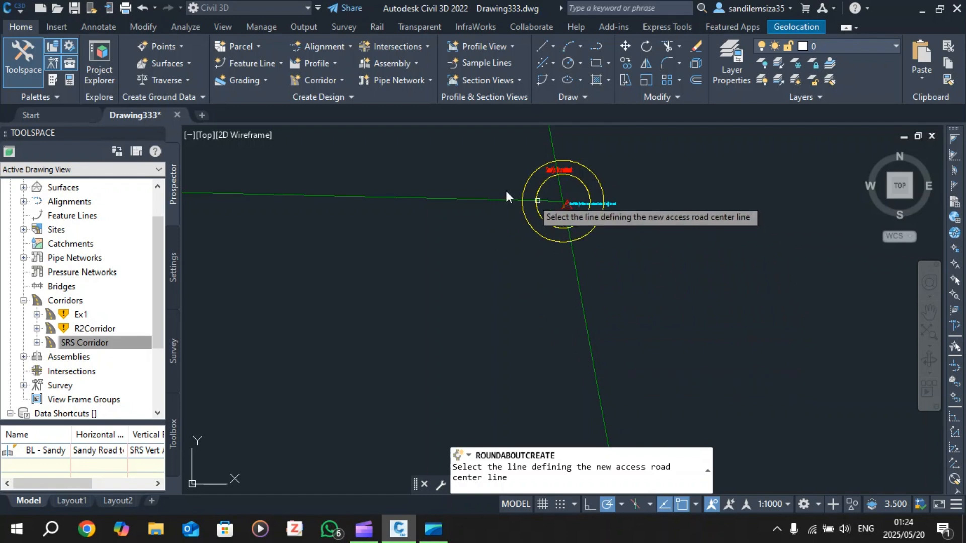
Start the first arm along the cross road alignment south of the roundabout, taking its elevation from the A2 Vert profile
{"action": "left_click", "coordinate": [576, 273]}
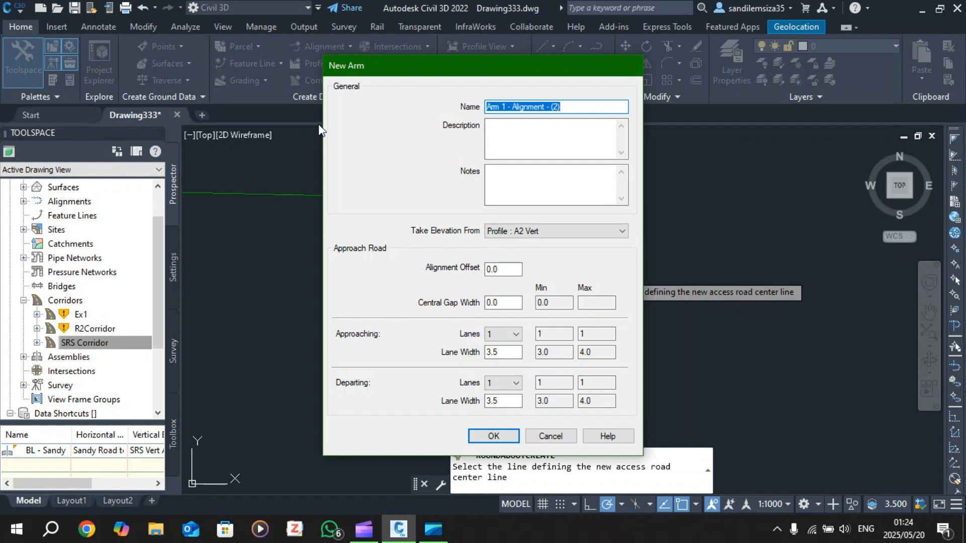
{"action": "left_click", "coordinate": [582, 109]}
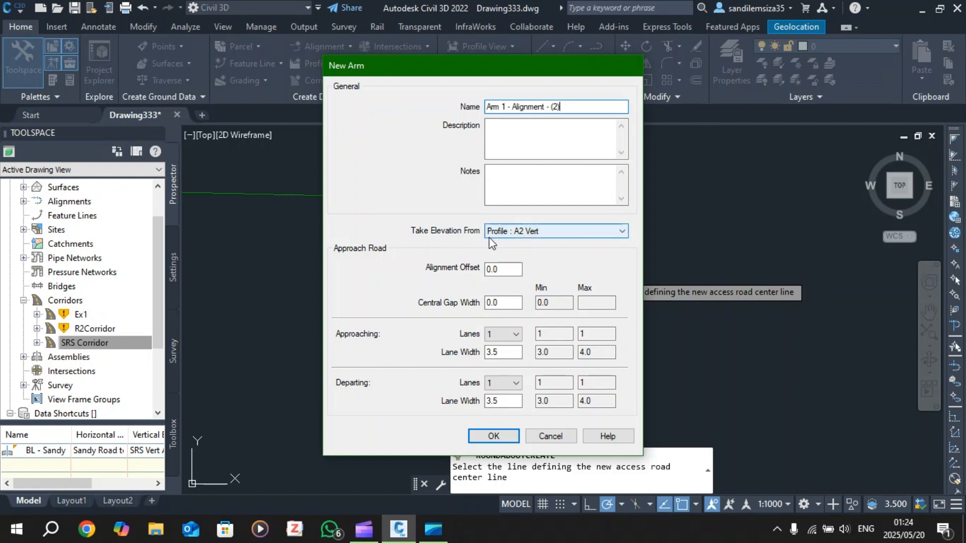
{"action": "left_click", "coordinate": [523, 231]}
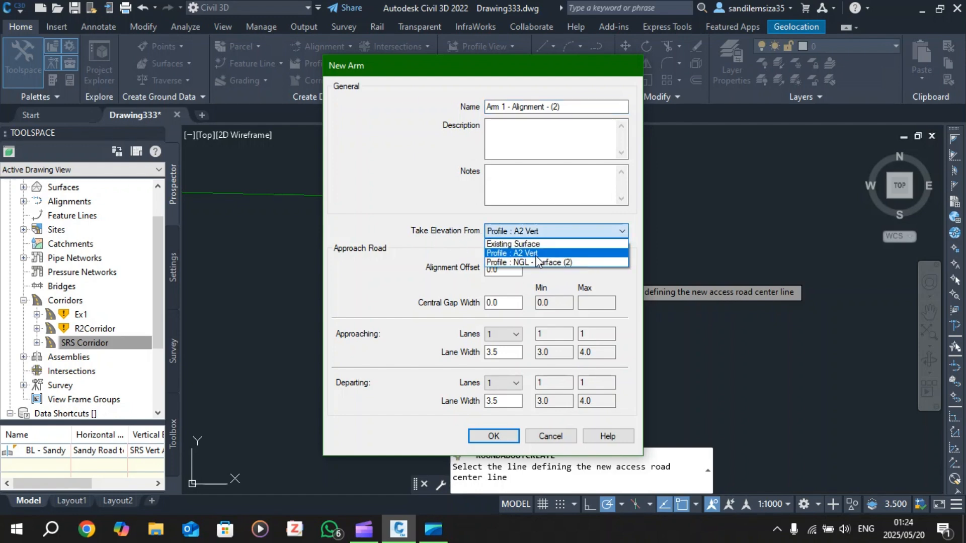
{"action": "left_click", "coordinate": [533, 254]}
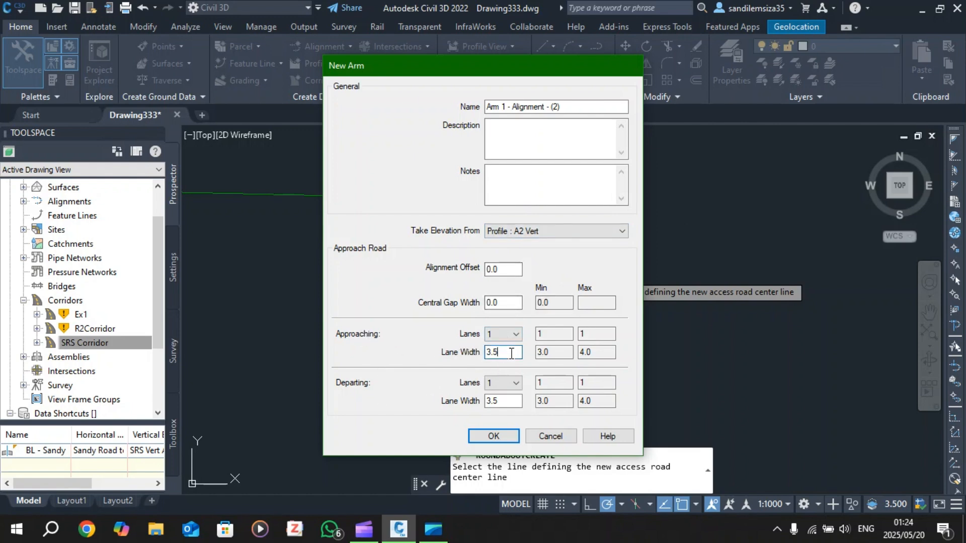
Set the approaching and departing lane widths to 3.7 and create the south arm
{"action": "key", "text": "BackSpace"}
{"action": "type", "text": "7"}
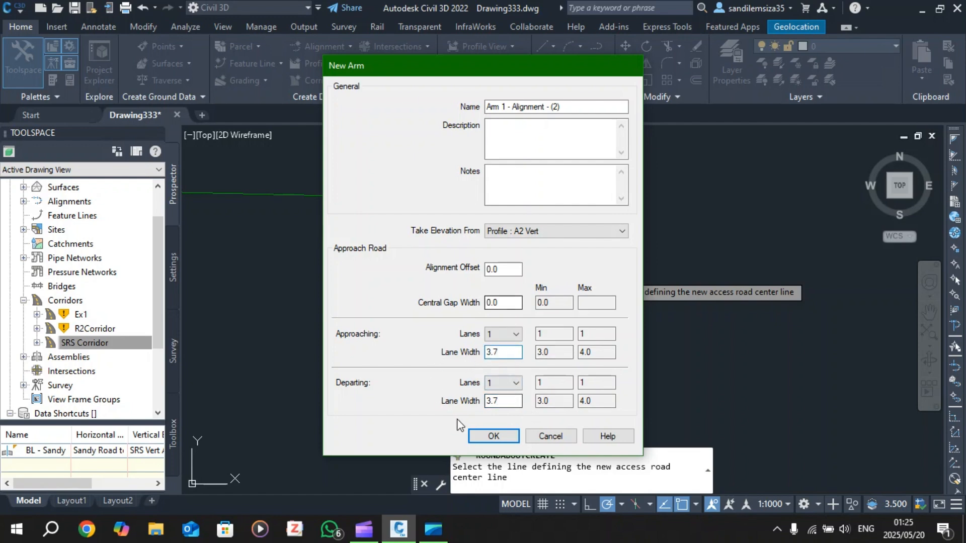
{"action": "left_click", "coordinate": [494, 436]}
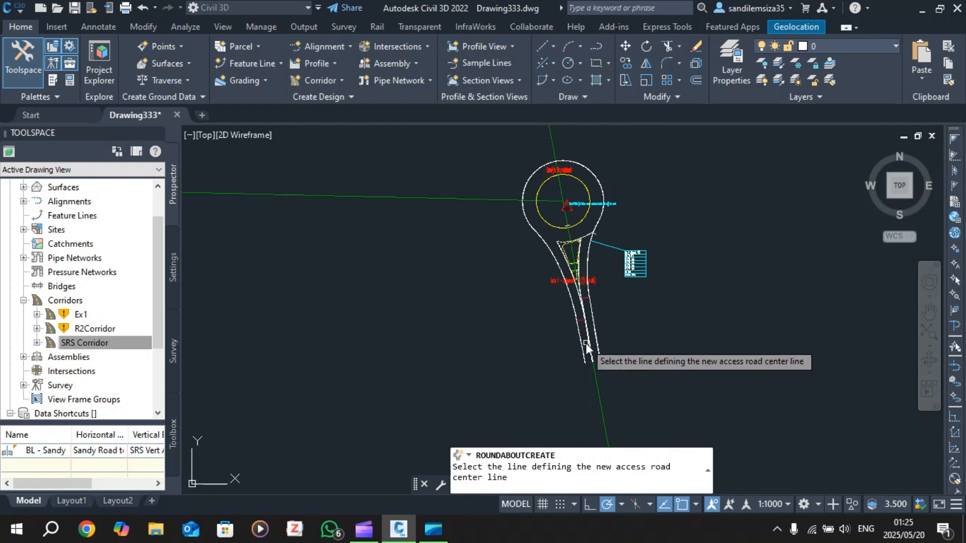
{"action": "scroll", "coordinate": [605, 295], "scroll_direction": "up", "scroll_amount": 4}
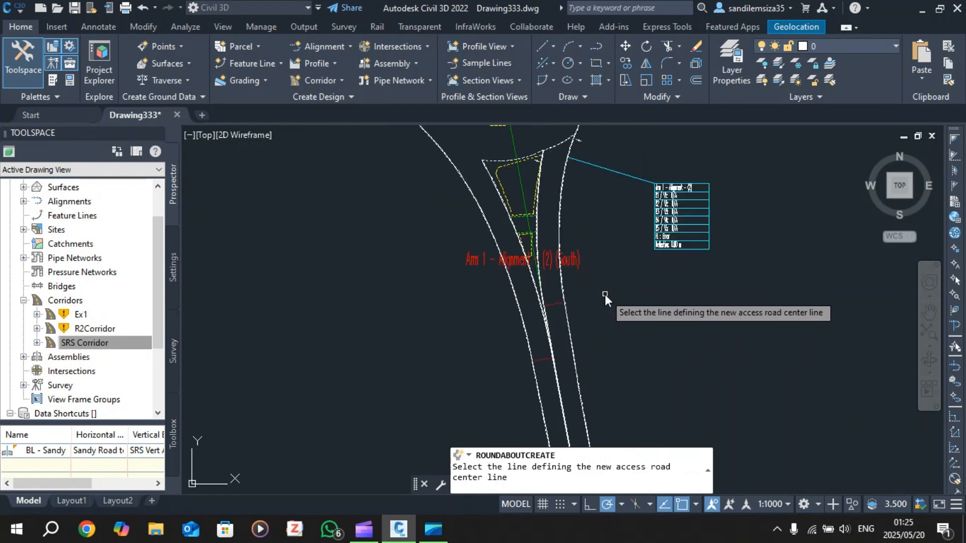
Start the second arm along the side road alignment west of the roundabout
{"action": "scroll", "coordinate": [594, 175], "scroll_direction": "down", "scroll_amount": 4}
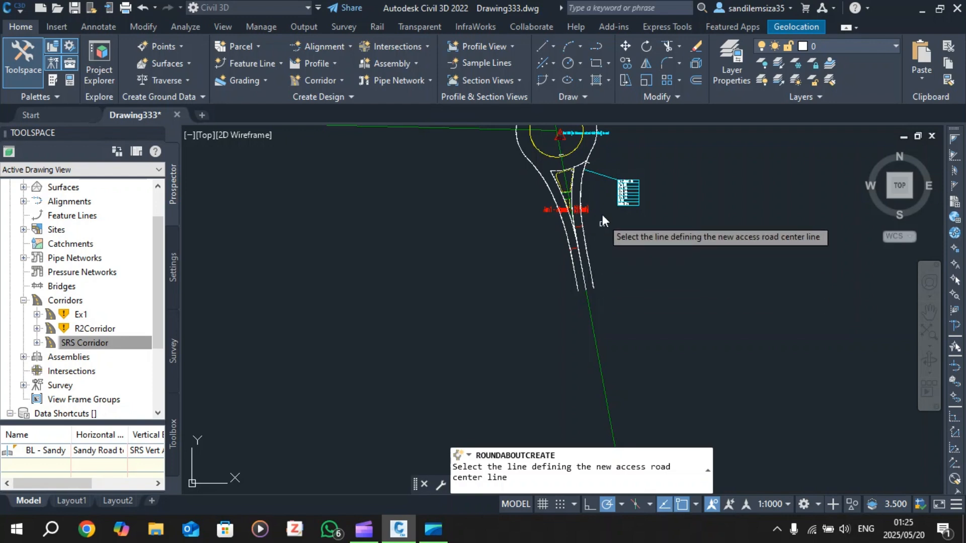
{"action": "scroll", "coordinate": [584, 283], "scroll_direction": "down", "scroll_amount": 4}
{"action": "scroll", "coordinate": [571, 177], "scroll_direction": "up", "scroll_amount": 5}
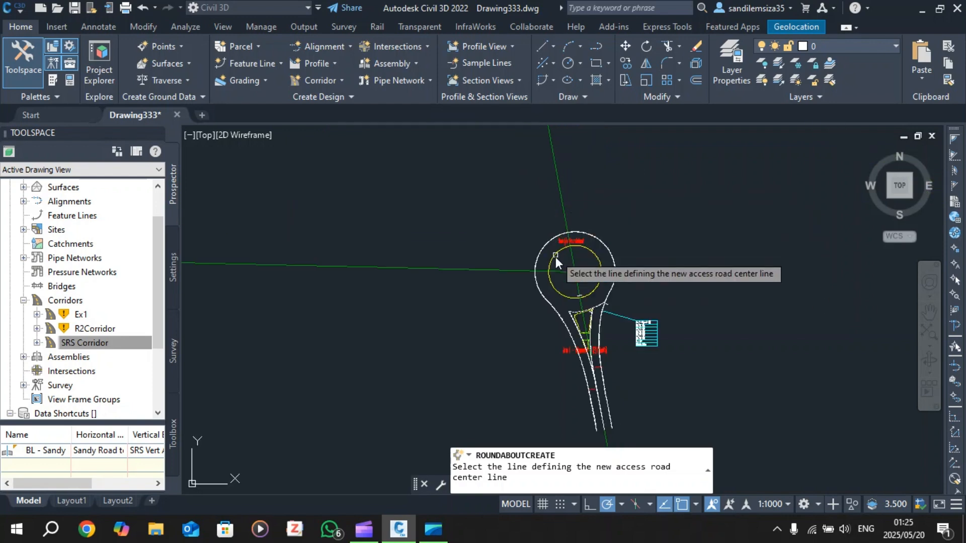
{"action": "scroll", "coordinate": [579, 314], "scroll_direction": "down", "scroll_amount": 3}
{"action": "scroll", "coordinate": [580, 315], "scroll_direction": "up", "scroll_amount": 3}
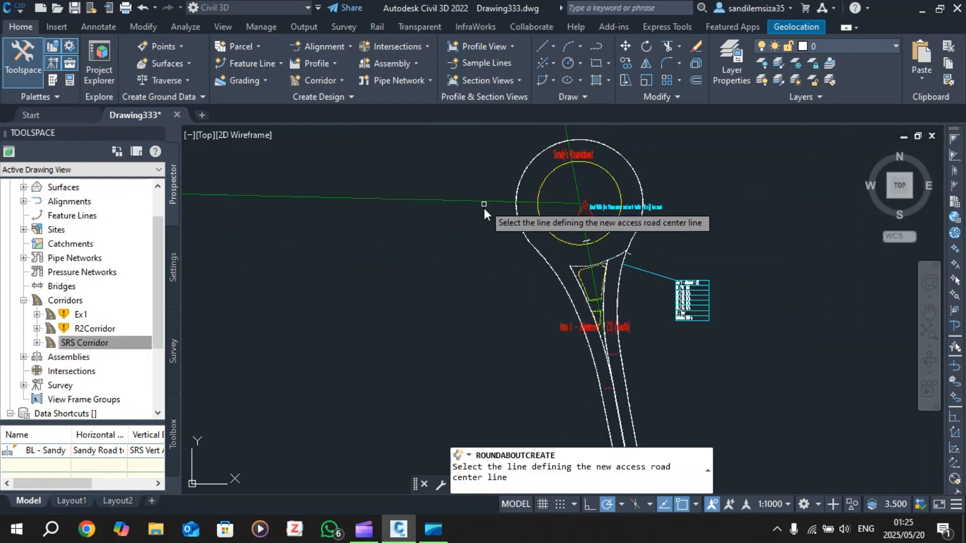
{"action": "scroll", "coordinate": [474, 199], "scroll_direction": "down", "scroll_amount": 2}
{"action": "scroll", "coordinate": [474, 201], "scroll_direction": "up", "scroll_amount": 4}
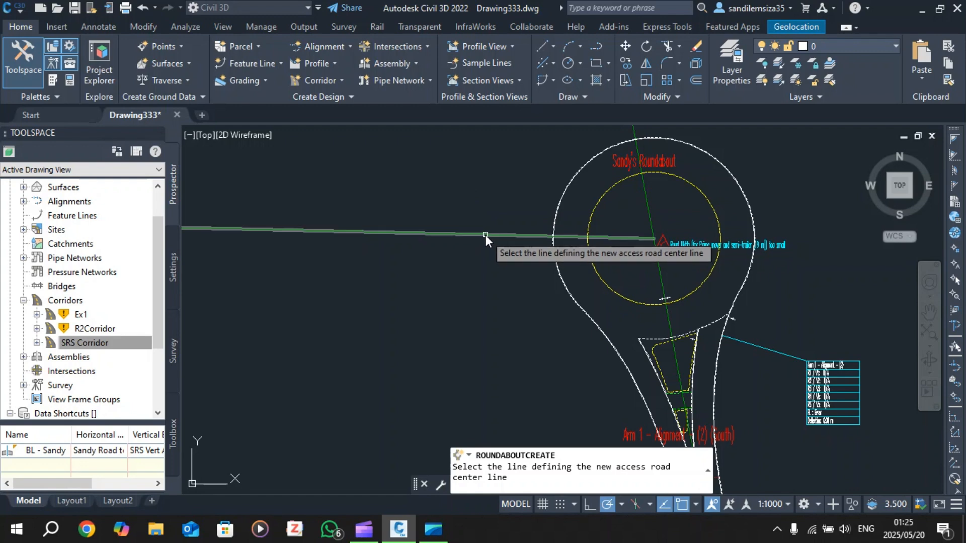
{"action": "left_click", "coordinate": [484, 233]}
Create Arm 2 - Sandy Road to Success with elevation from SRS Vert Align, setting the approaching lane width to 3.7 and updating the departing width
{"action": "left_click", "coordinate": [507, 107]}
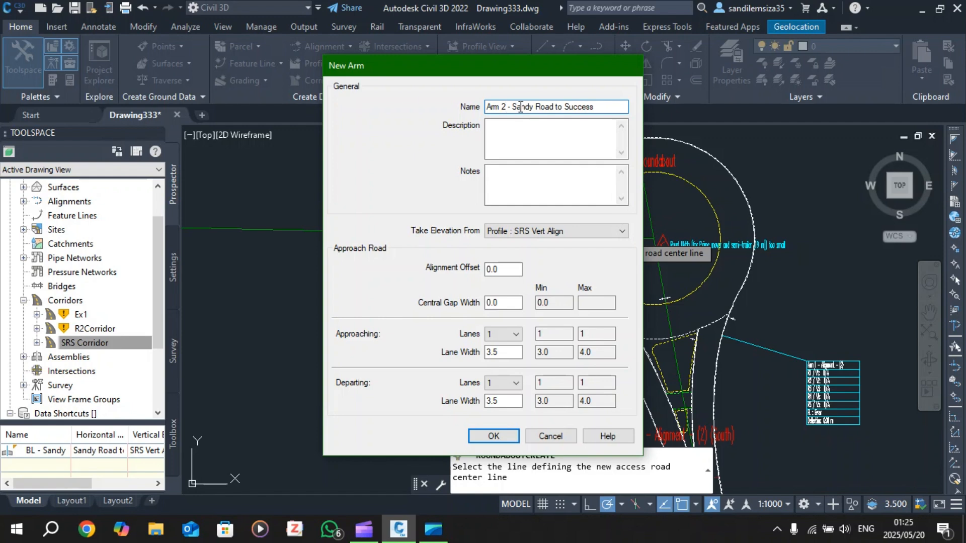
{"action": "left_click", "coordinate": [542, 230]}
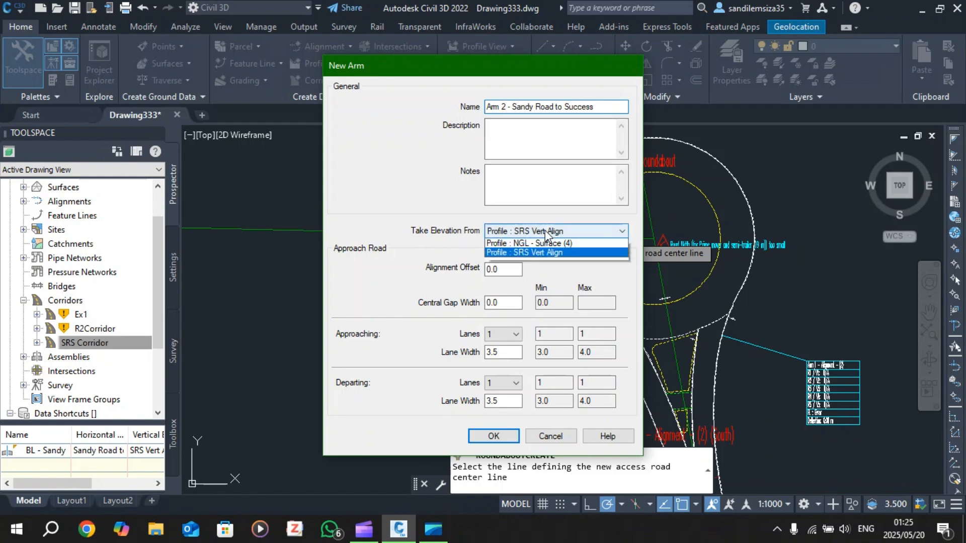
{"action": "left_click", "coordinate": [542, 231]}
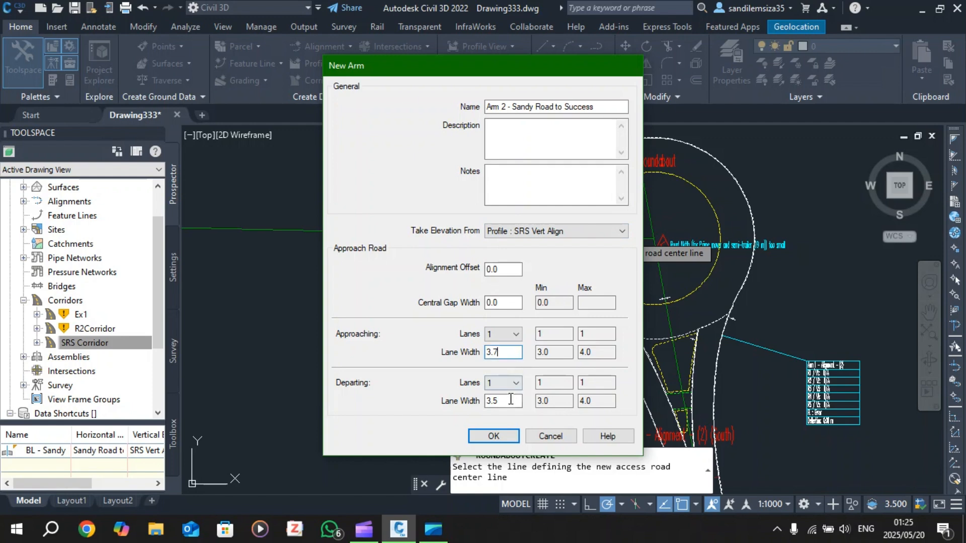
{"action": "left_click", "coordinate": [509, 438]}
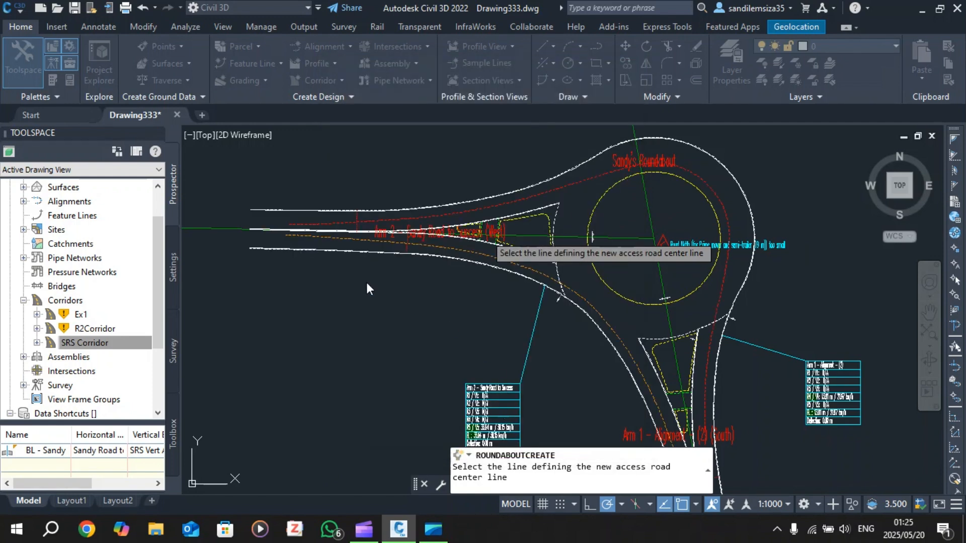
Start the third arm along the cross road alignment north of the roundabout
{"action": "scroll", "coordinate": [500, 288], "scroll_direction": "down", "scroll_amount": 2}
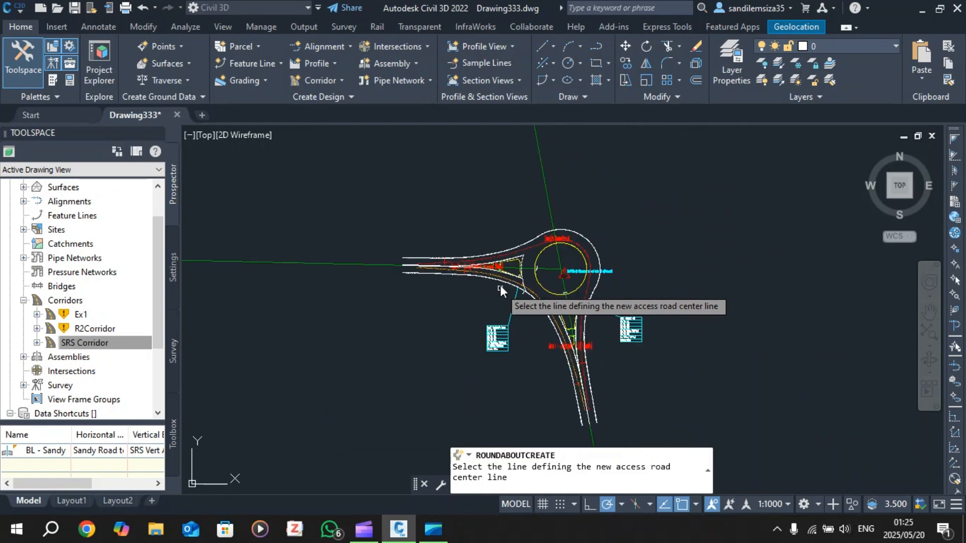
{"action": "scroll", "coordinate": [526, 230], "scroll_direction": "down", "scroll_amount": 3}
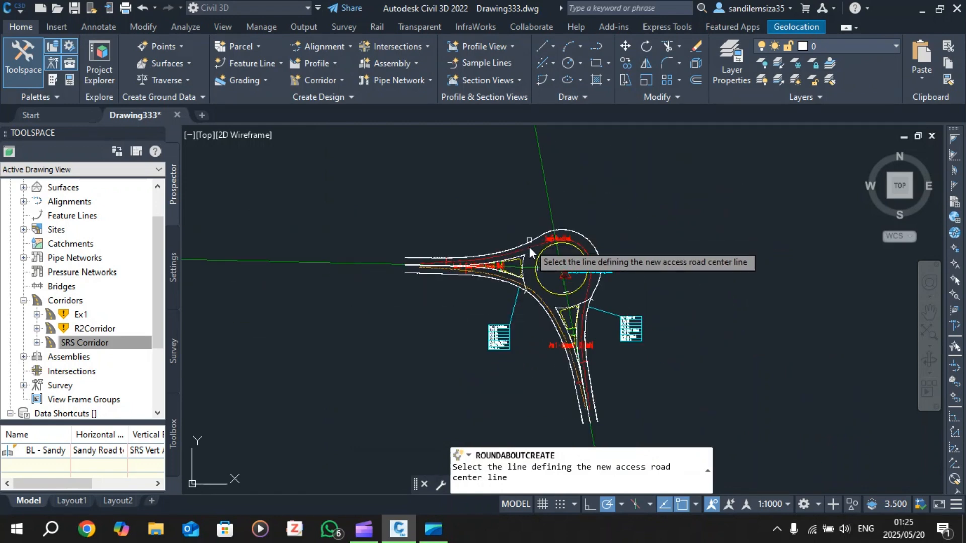
{"action": "scroll", "coordinate": [558, 280], "scroll_direction": "up", "scroll_amount": 4}
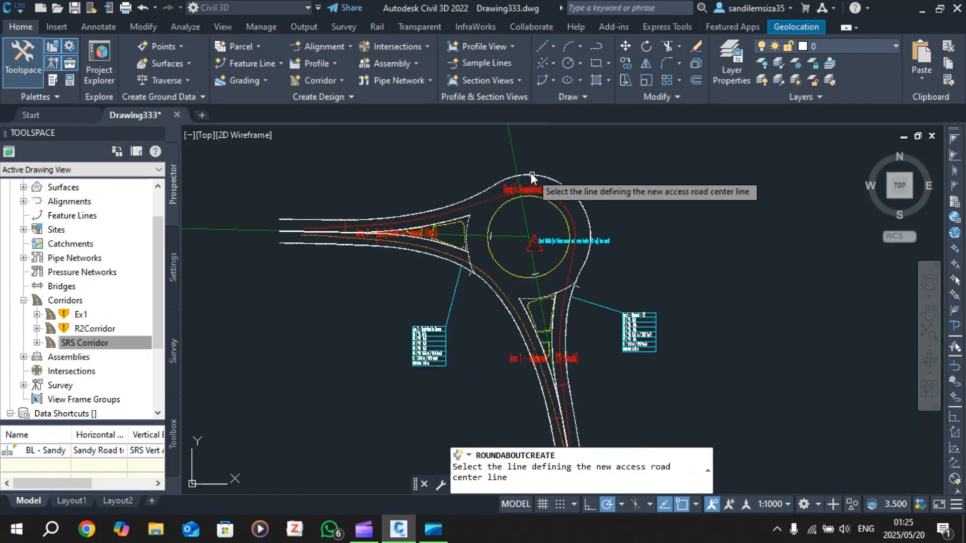
{"action": "scroll", "coordinate": [527, 179], "scroll_direction": "down", "scroll_amount": 2}
{"action": "scroll", "coordinate": [520, 201], "scroll_direction": "down", "scroll_amount": 2}
{"action": "scroll", "coordinate": [513, 149], "scroll_direction": "up", "scroll_amount": 4}
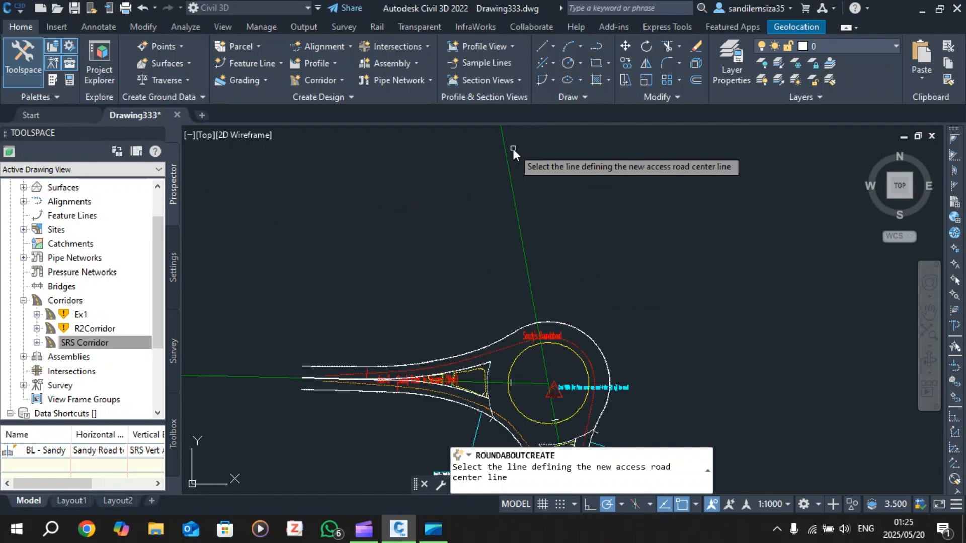
{"action": "left_click", "coordinate": [518, 226]}
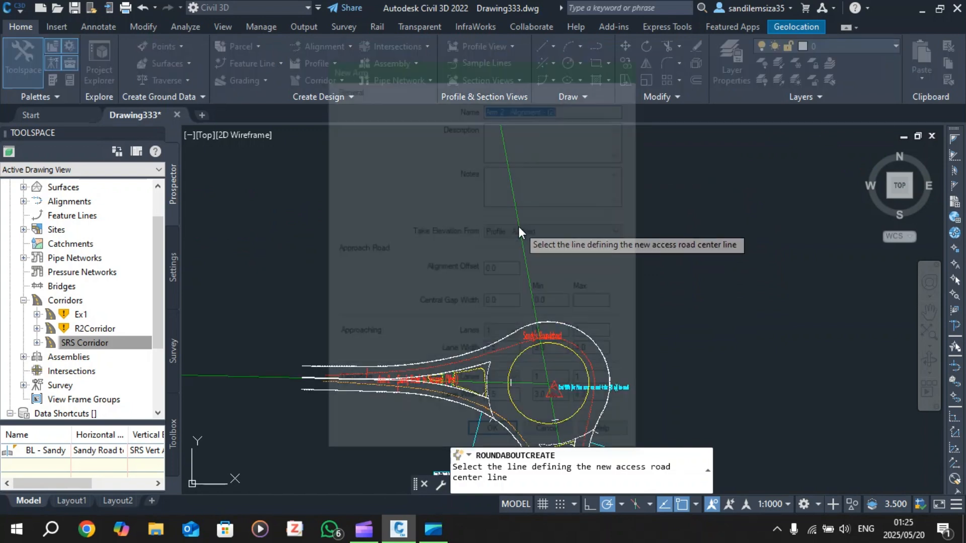
Create Arm 3 - Alignment - (2) with elevation from A2 Vert, setting the approaching lane width to 3.7 and updating the departing width
{"action": "left_click", "coordinate": [563, 231]}
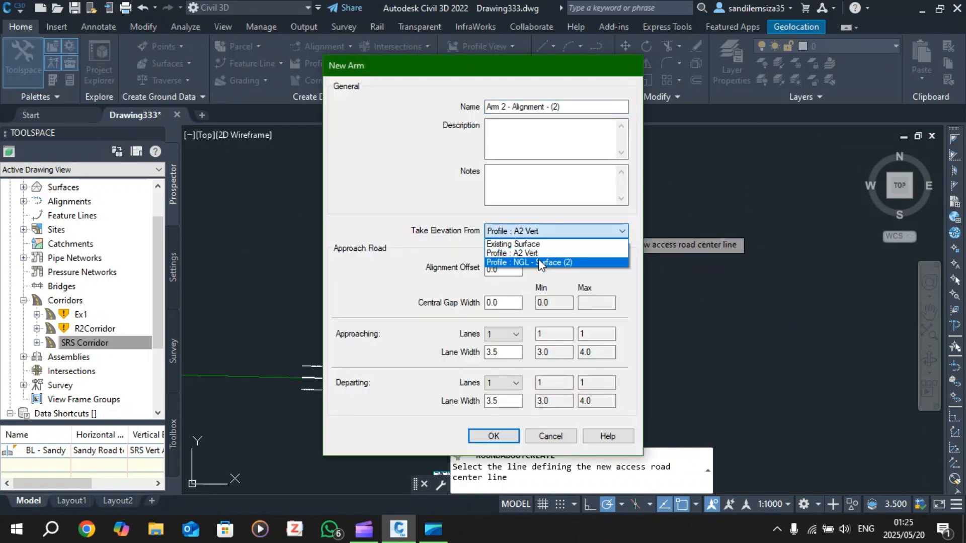
{"action": "left_click", "coordinate": [505, 107]}
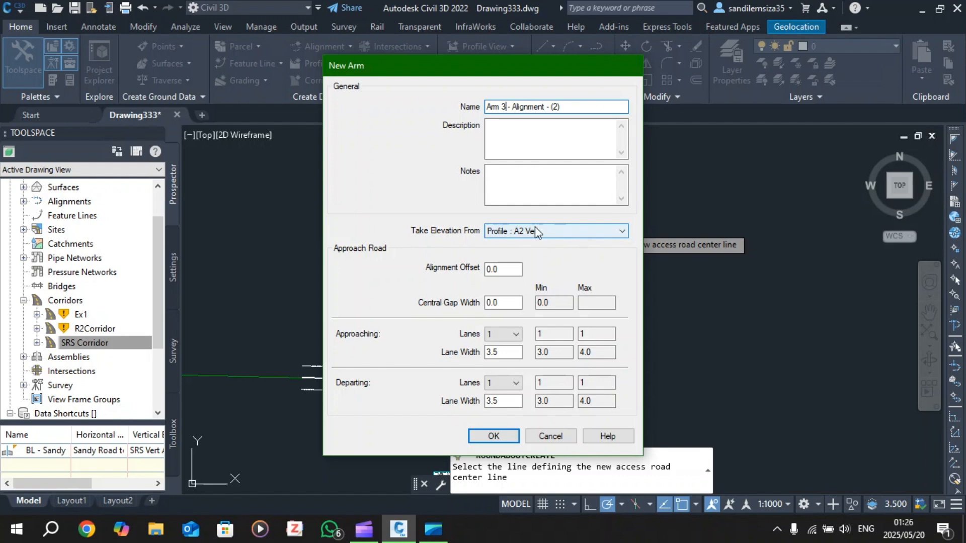
{"action": "left_click", "coordinate": [518, 352]}
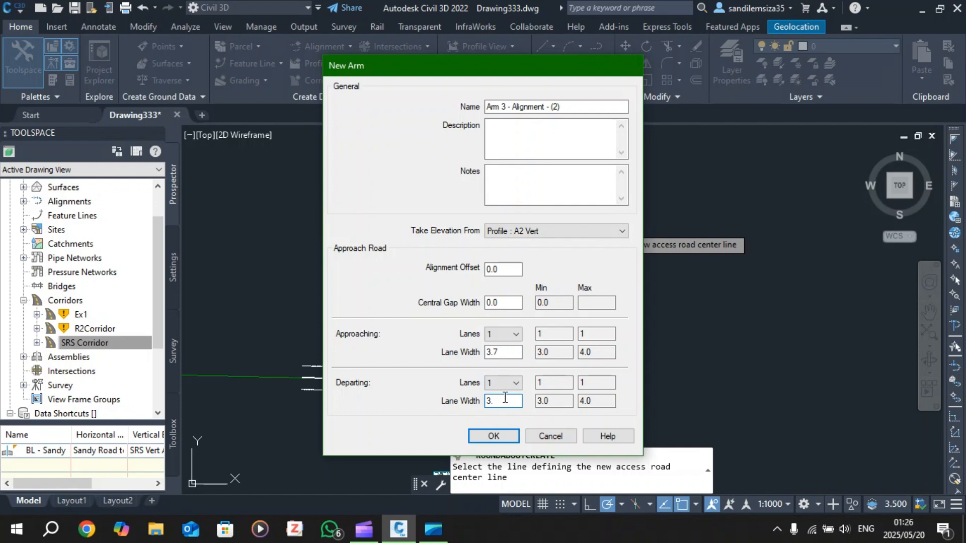
{"action": "left_click", "coordinate": [493, 436]}
Examine the three arms of the roundabout, their vehicle path curves, splitter islands and radius and speed tables
{"action": "scroll", "coordinate": [545, 259], "scroll_direction": "down", "scroll_amount": 4}
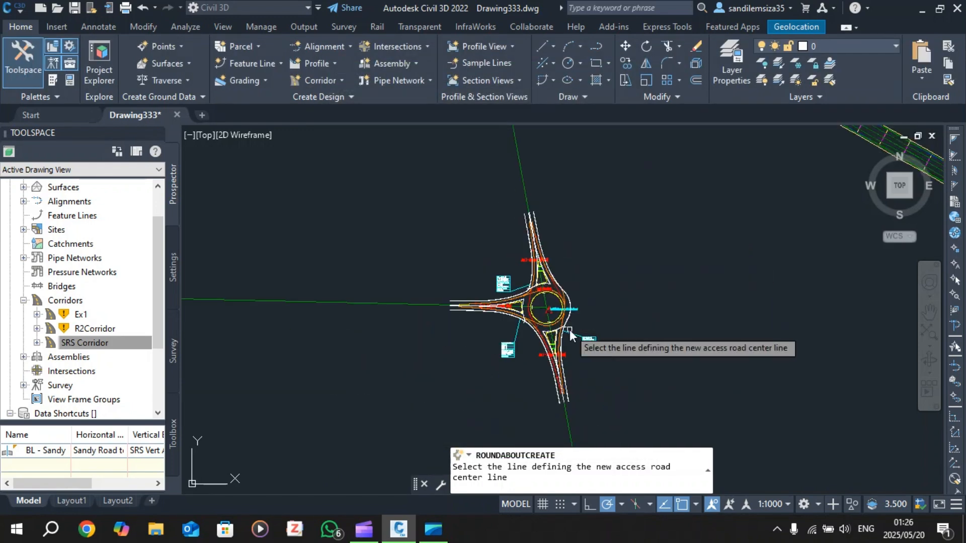
{"action": "scroll", "coordinate": [570, 330], "scroll_direction": "up", "scroll_amount": 5}
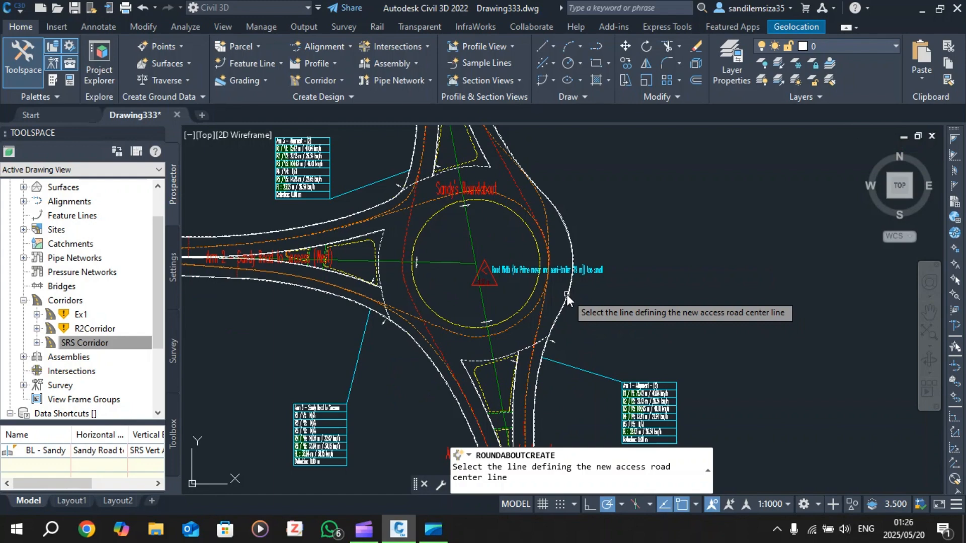
{"action": "scroll", "coordinate": [567, 294], "scroll_direction": "down", "scroll_amount": 4}
{"action": "scroll", "coordinate": [564, 353], "scroll_direction": "up", "scroll_amount": 5}
{"action": "scroll", "coordinate": [543, 327], "scroll_direction": "down", "scroll_amount": 1}
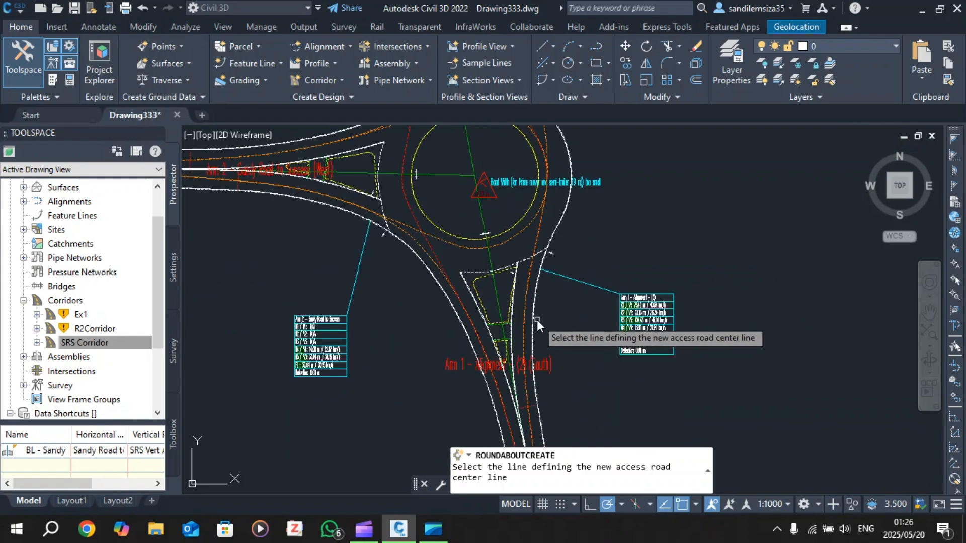
{"action": "scroll", "coordinate": [531, 314], "scroll_direction": "down", "scroll_amount": 4}
{"action": "scroll", "coordinate": [527, 300], "scroll_direction": "up", "scroll_amount": 6}
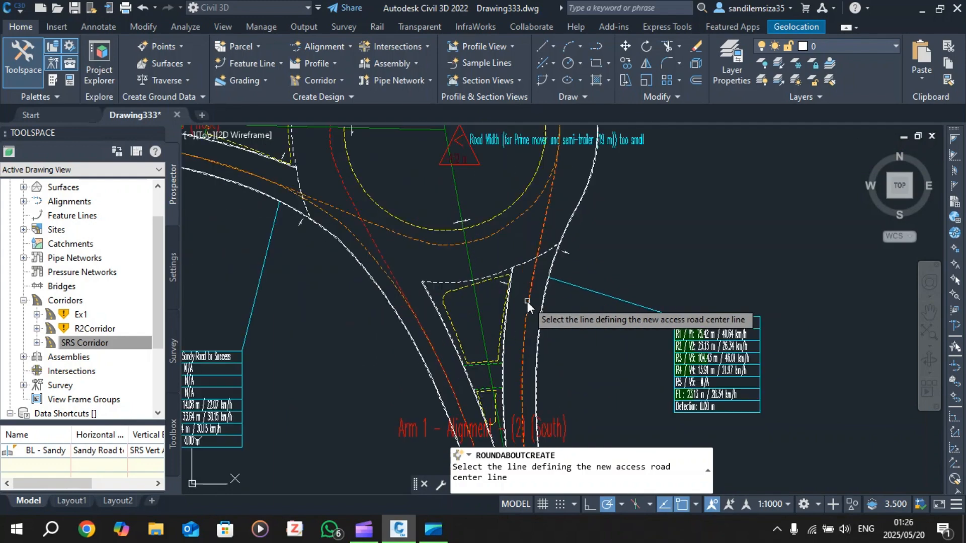
{"action": "scroll", "coordinate": [523, 281], "scroll_direction": "up", "scroll_amount": 2}
{"action": "scroll", "coordinate": [528, 260], "scroll_direction": "down", "scroll_amount": 5}
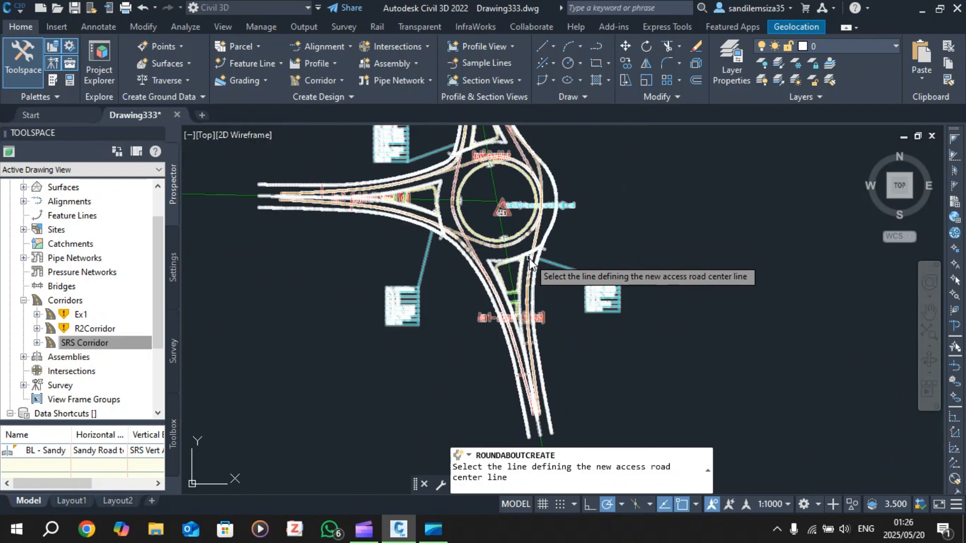
{"action": "scroll", "coordinate": [530, 262], "scroll_direction": "up", "scroll_amount": 5}
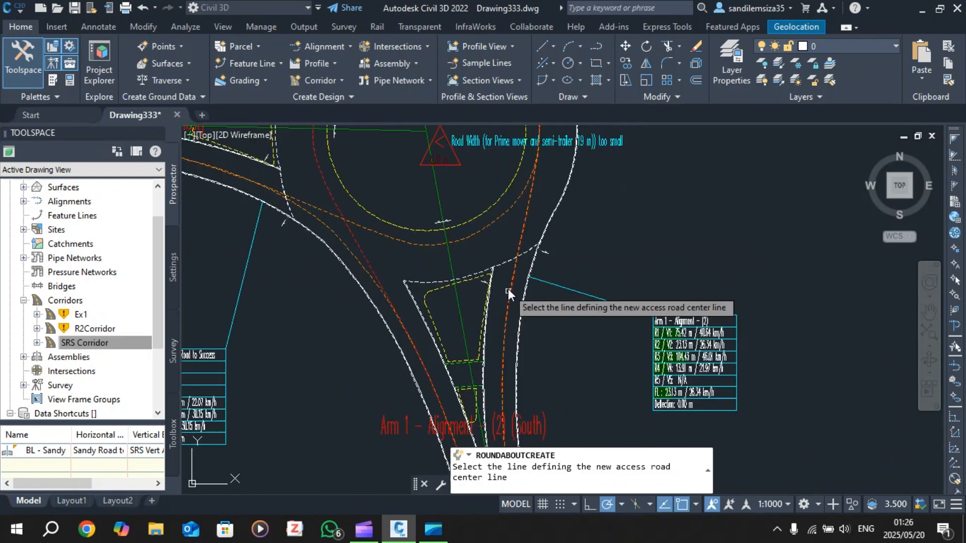
{"action": "scroll", "coordinate": [510, 280], "scroll_direction": "down", "scroll_amount": 5}
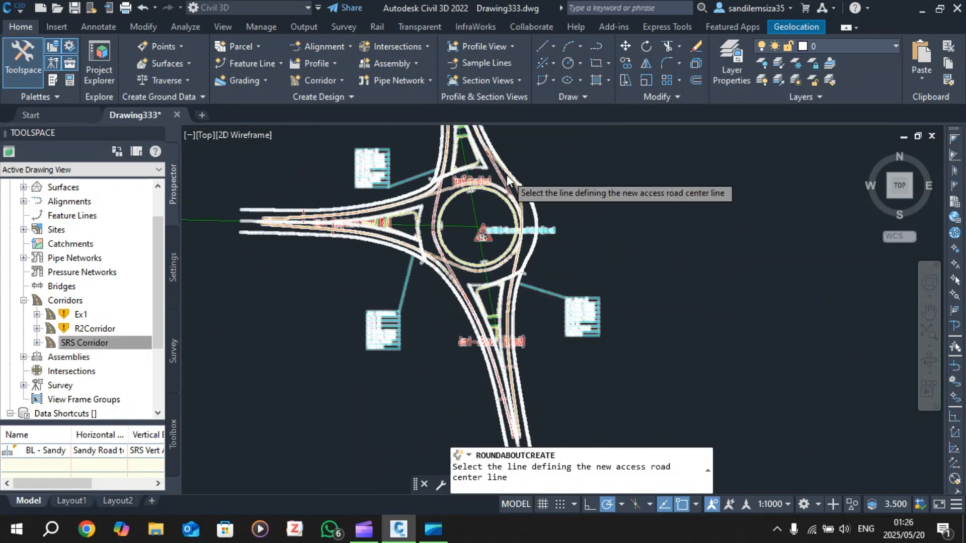
{"action": "scroll", "coordinate": [509, 177], "scroll_direction": "up", "scroll_amount": 2}
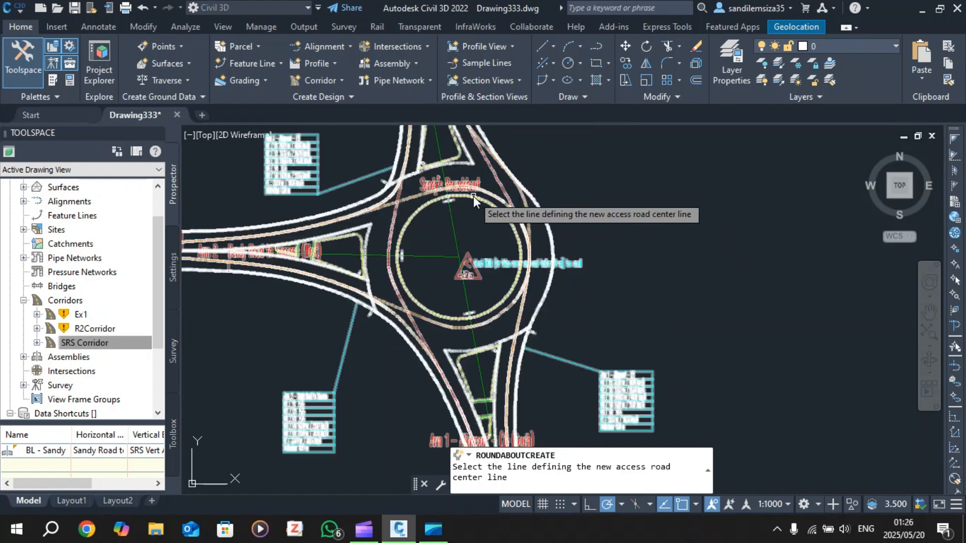
{"action": "scroll", "coordinate": [473, 197], "scroll_direction": "down", "scroll_amount": 5}
{"action": "scroll", "coordinate": [461, 162], "scroll_direction": "up", "scroll_amount": 2}
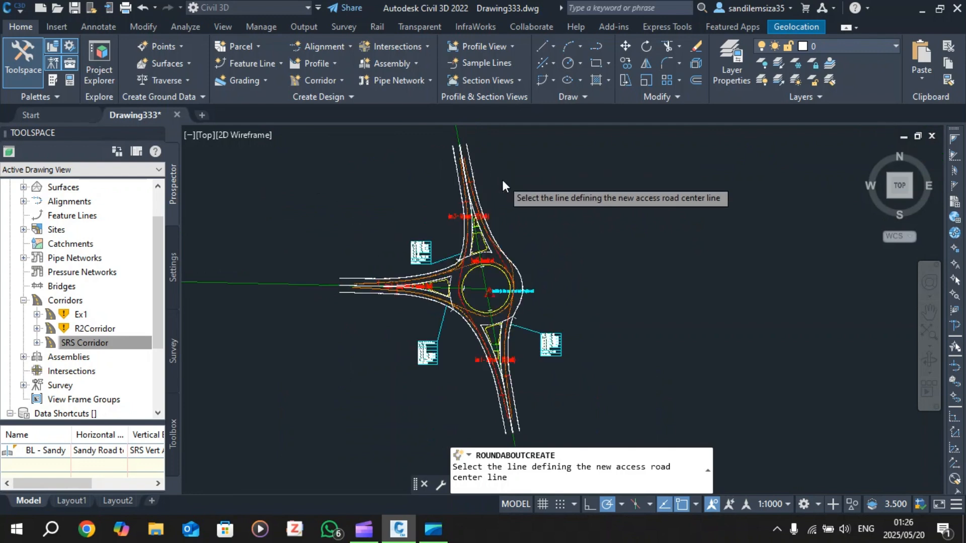
{"action": "scroll", "coordinate": [502, 180], "scroll_direction": "down", "scroll_amount": 2}
{"action": "scroll", "coordinate": [498, 165], "scroll_direction": "up", "scroll_amount": 2}
{"action": "scroll", "coordinate": [498, 166], "scroll_direction": "down", "scroll_amount": 2}
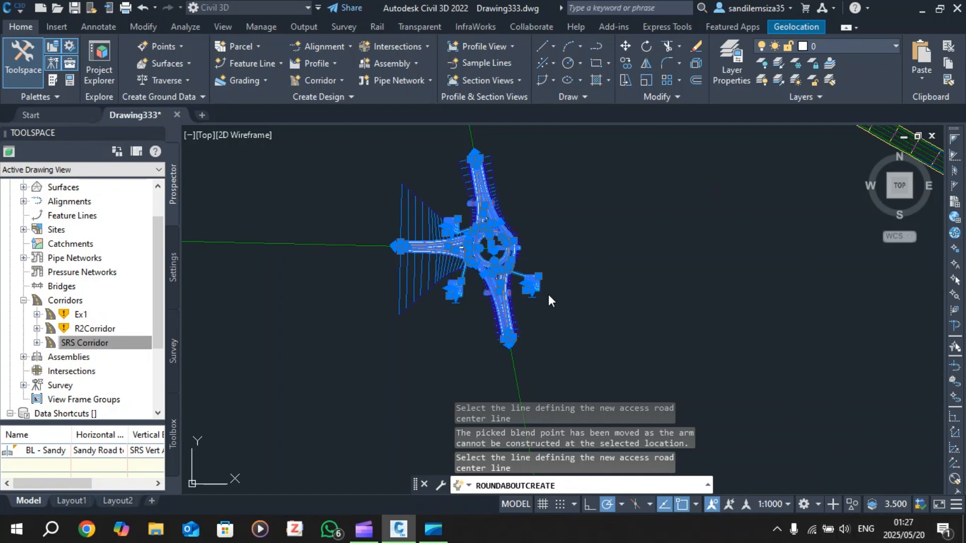
Finish adding arms to generate the roundabout with its corridor, and clear the resulting selection
{"action": "key", "text": "Return"}
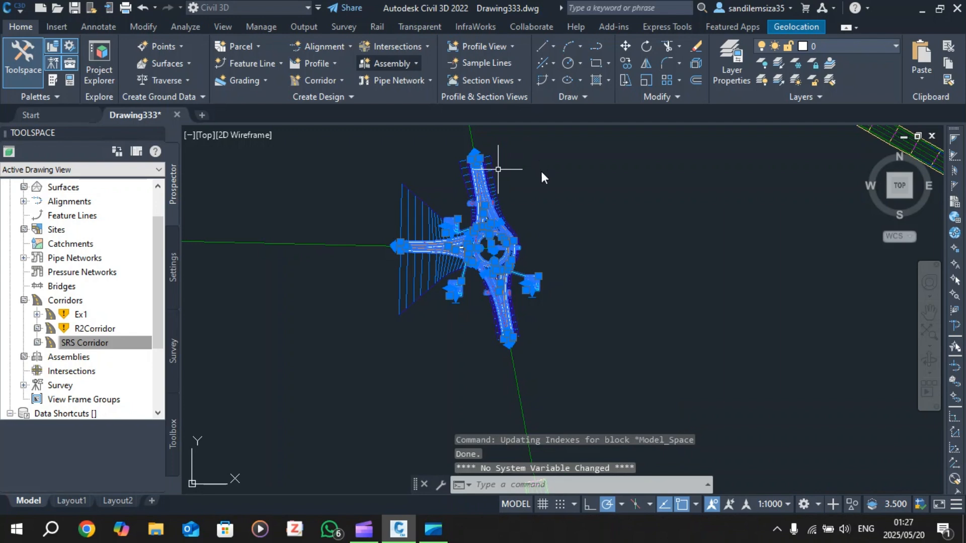
{"action": "left_click", "coordinate": [541, 176]}
{"action": "key", "text": "Escape"}
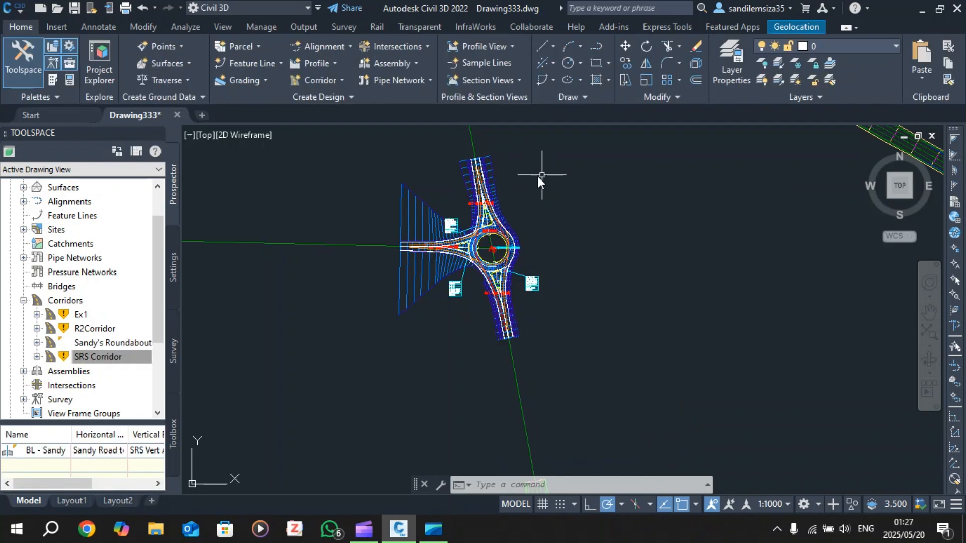
Examine the generated roundabout corridor, especially the extent of the section lines along the west arm
{"action": "scroll", "coordinate": [518, 198], "scroll_direction": "up", "scroll_amount": 3}
{"action": "scroll", "coordinate": [502, 201], "scroll_direction": "down", "scroll_amount": 2}
{"action": "scroll", "coordinate": [405, 256], "scroll_direction": "up", "scroll_amount": 3}
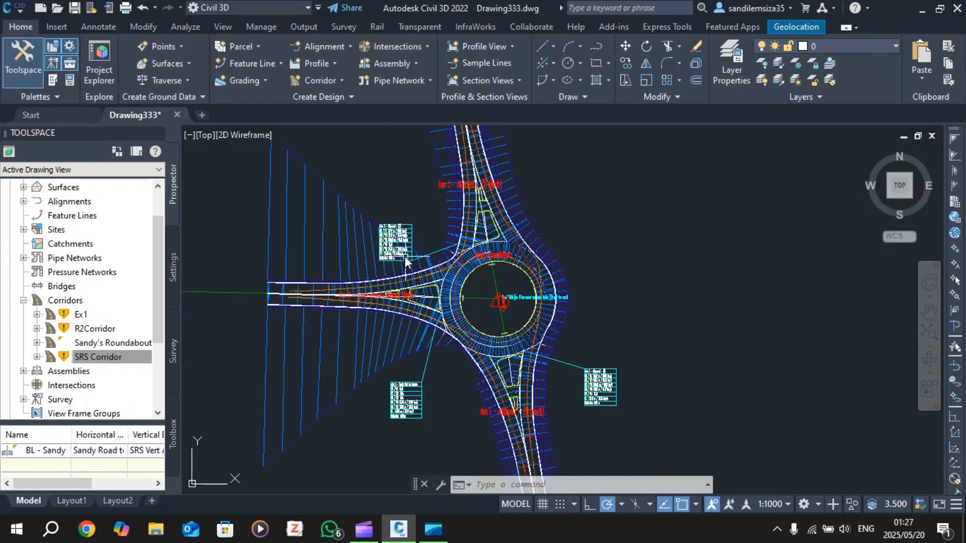
{"action": "scroll", "coordinate": [325, 203], "scroll_direction": "down", "scroll_amount": 4}
{"action": "scroll", "coordinate": [285, 221], "scroll_direction": "up", "scroll_amount": 4}
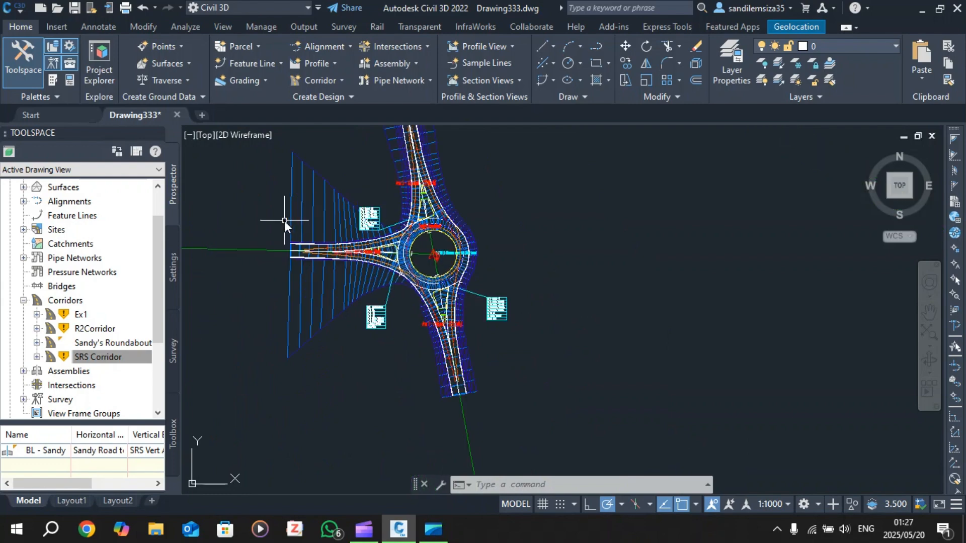
{"action": "scroll", "coordinate": [437, 247], "scroll_direction": "up", "scroll_amount": 2}
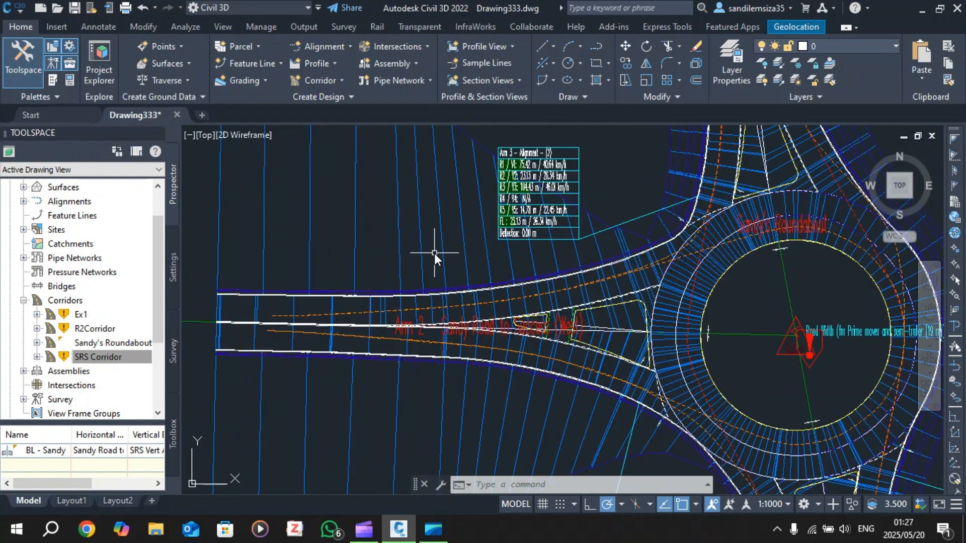
{"action": "scroll", "coordinate": [439, 246], "scroll_direction": "down", "scroll_amount": 4}
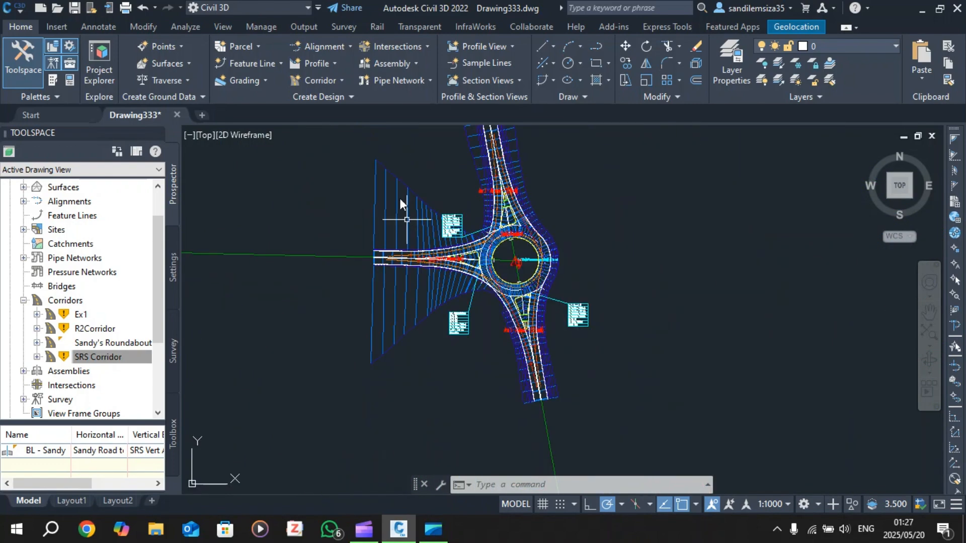
{"action": "scroll", "coordinate": [393, 191], "scroll_direction": "up", "scroll_amount": 1}
{"action": "scroll", "coordinate": [453, 265], "scroll_direction": "down", "scroll_amount": 3}
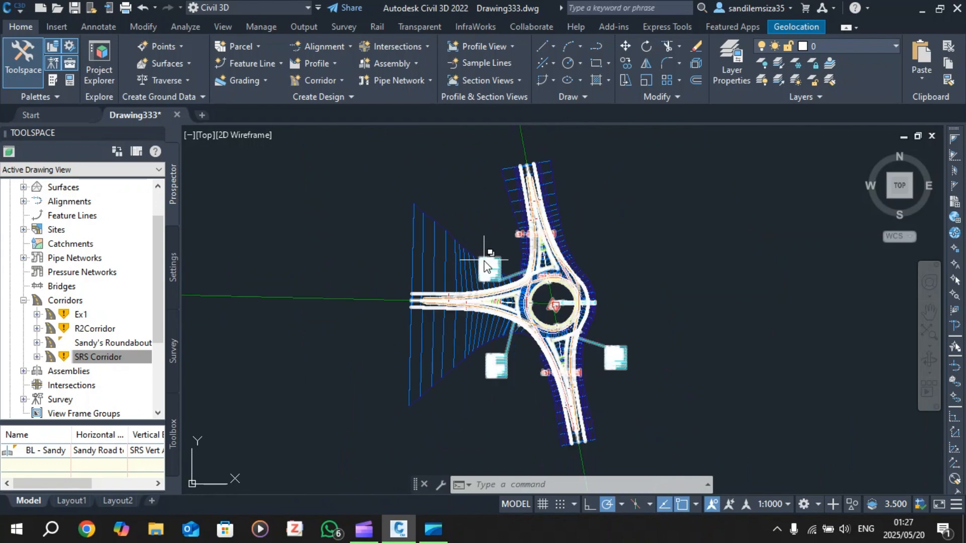
{"action": "scroll", "coordinate": [507, 180], "scroll_direction": "up", "scroll_amount": 2}
{"action": "scroll", "coordinate": [405, 252], "scroll_direction": "up", "scroll_amount": 1}
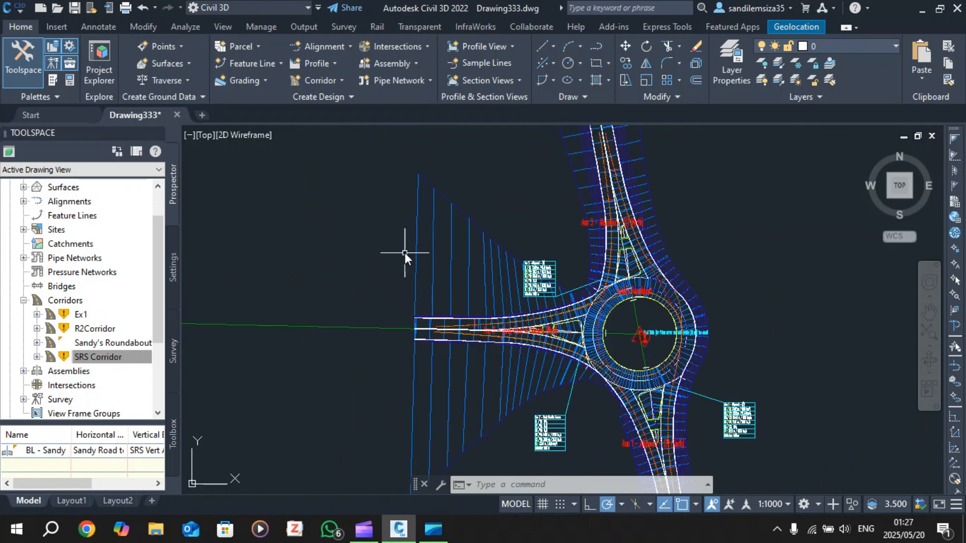
{"action": "scroll", "coordinate": [424, 195], "scroll_direction": "up", "scroll_amount": 1}
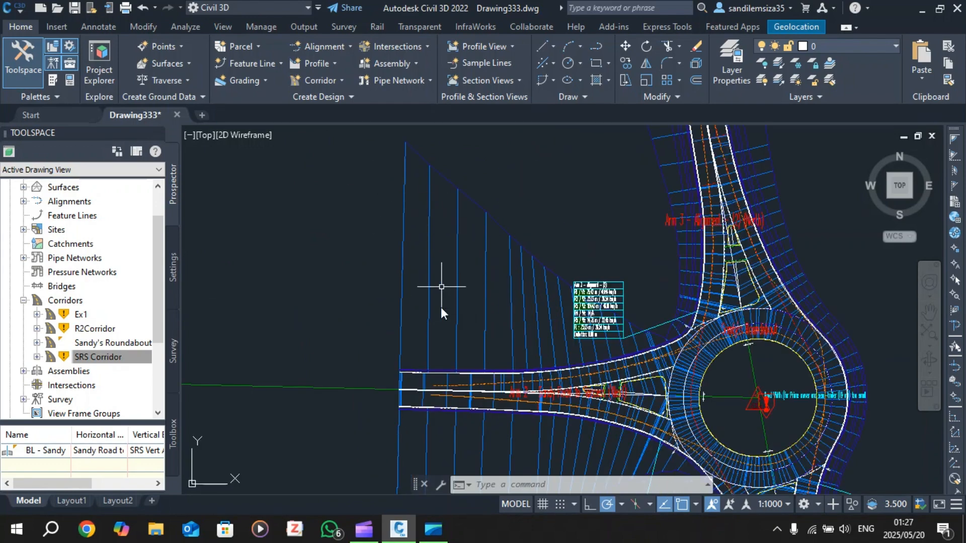
Examine the west arm's lane edges and centreline up close, along with its connection to the circulating carriageway
{"action": "scroll", "coordinate": [443, 280], "scroll_direction": "up", "scroll_amount": 1}
{"action": "scroll", "coordinate": [442, 248], "scroll_direction": "down", "scroll_amount": 1}
{"action": "scroll", "coordinate": [455, 299], "scroll_direction": "down", "scroll_amount": 2}
{"action": "scroll", "coordinate": [472, 372], "scroll_direction": "up", "scroll_amount": 2}
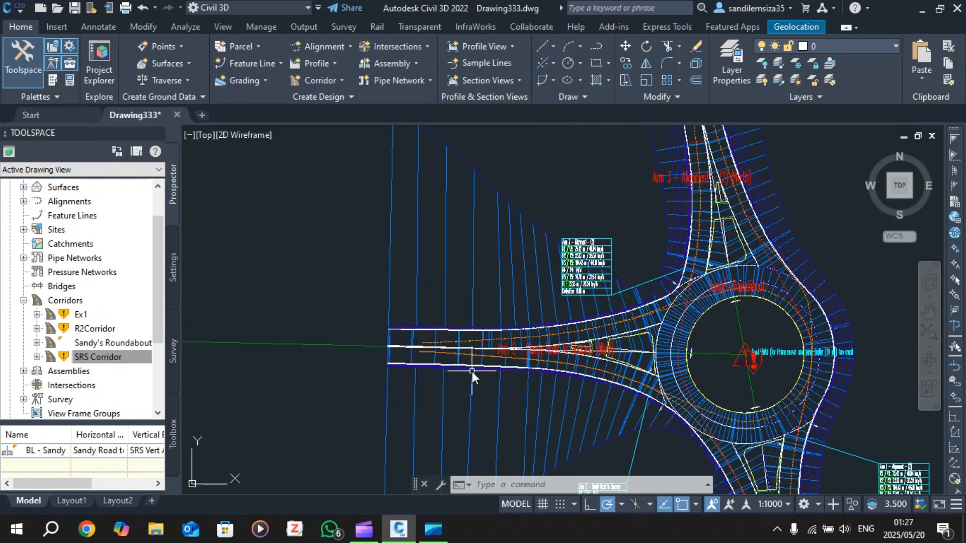
{"action": "scroll", "coordinate": [412, 337], "scroll_direction": "up", "scroll_amount": 2}
{"action": "scroll", "coordinate": [412, 337], "scroll_direction": "up", "scroll_amount": 2}
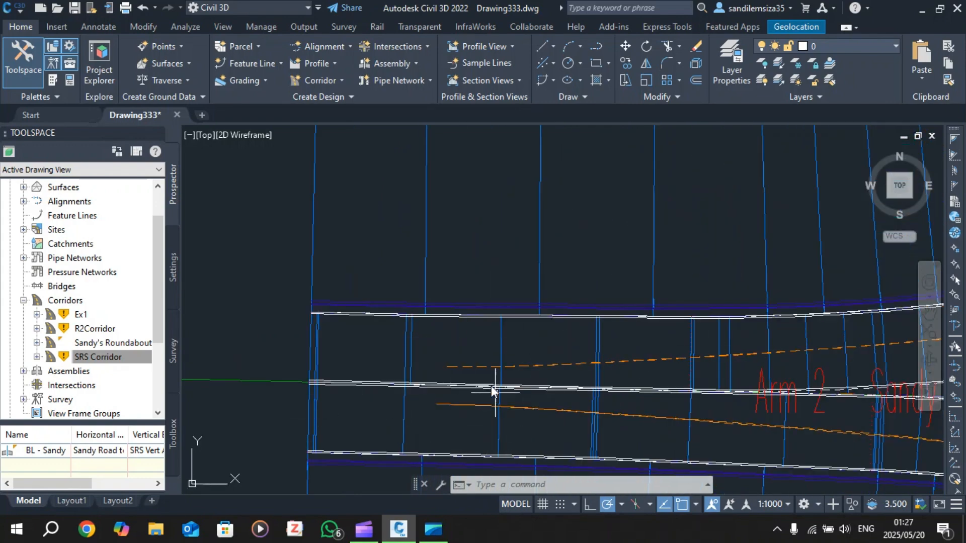
{"action": "scroll", "coordinate": [464, 303], "scroll_direction": "down", "scroll_amount": 8}
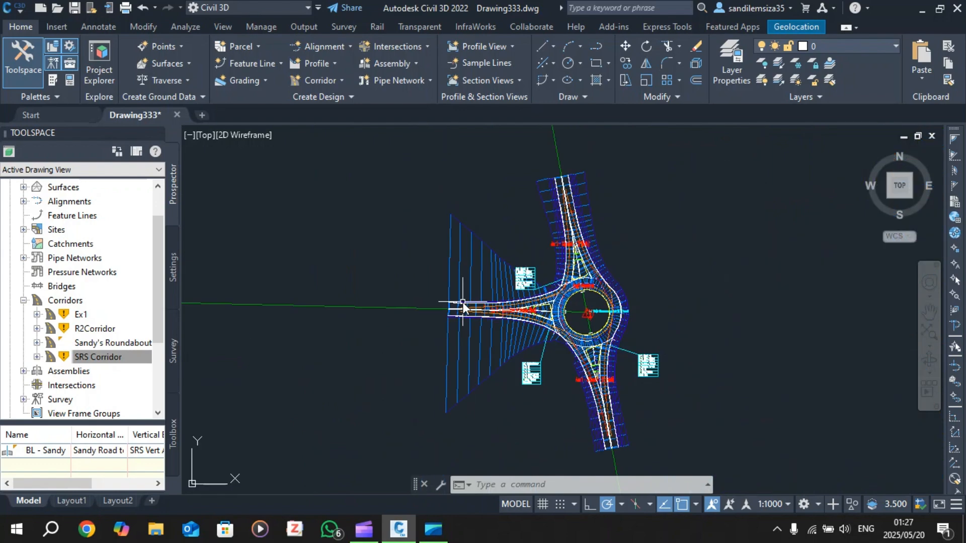
{"action": "scroll", "coordinate": [575, 341], "scroll_direction": "up", "scroll_amount": 7}
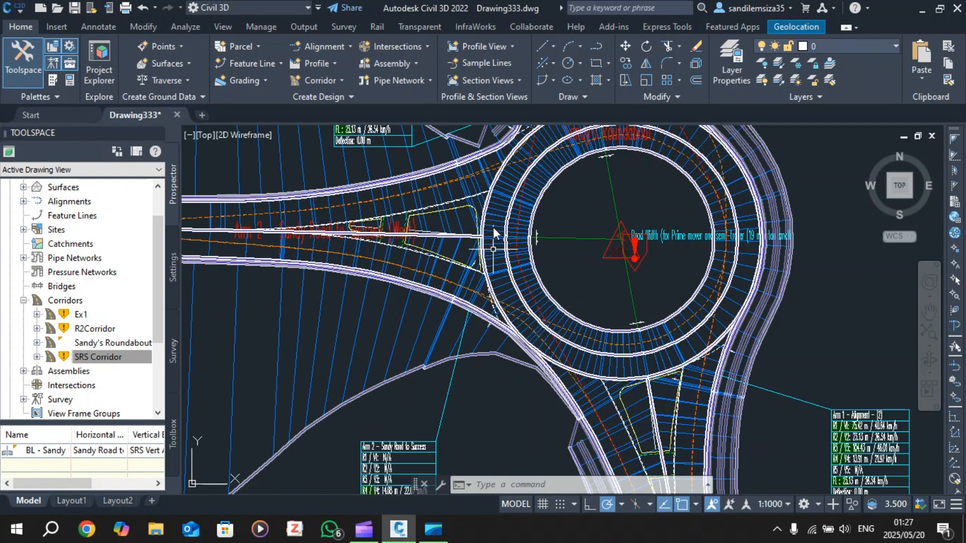
{"action": "scroll", "coordinate": [513, 168], "scroll_direction": "down", "scroll_amount": 4}
{"action": "scroll", "coordinate": [557, 222], "scroll_direction": "up", "scroll_amount": 3}
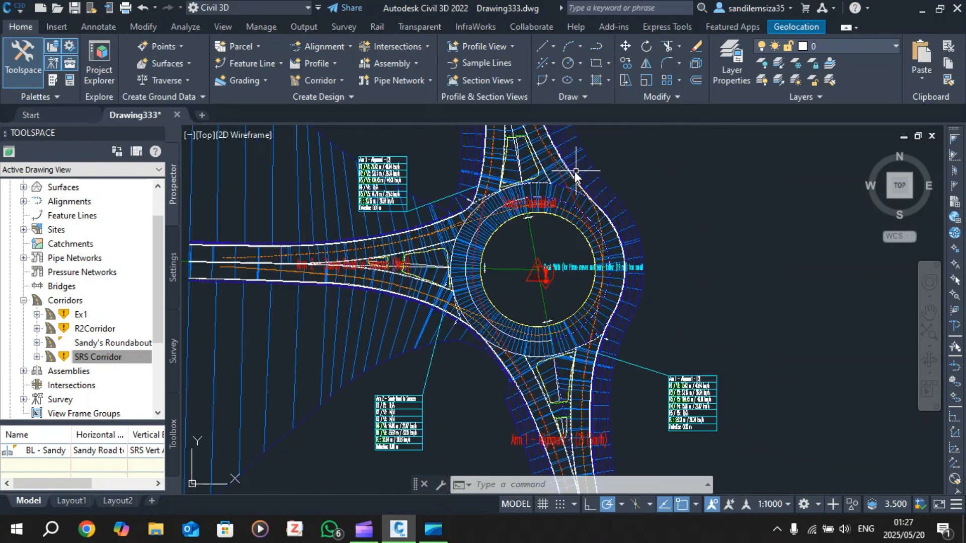
{"action": "scroll", "coordinate": [558, 219], "scroll_direction": "up", "scroll_amount": 3}
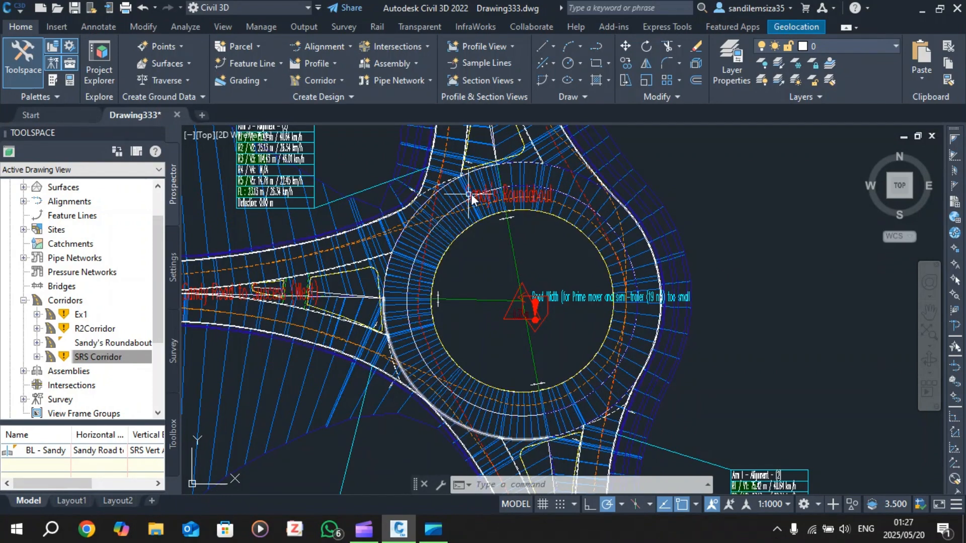
Examine the north arm's corridor up close and the roundabout's position relative to the surrounding road corridors
{"action": "scroll", "coordinate": [503, 221], "scroll_direction": "down", "scroll_amount": 5}
{"action": "scroll", "coordinate": [495, 151], "scroll_direction": "up", "scroll_amount": 5}
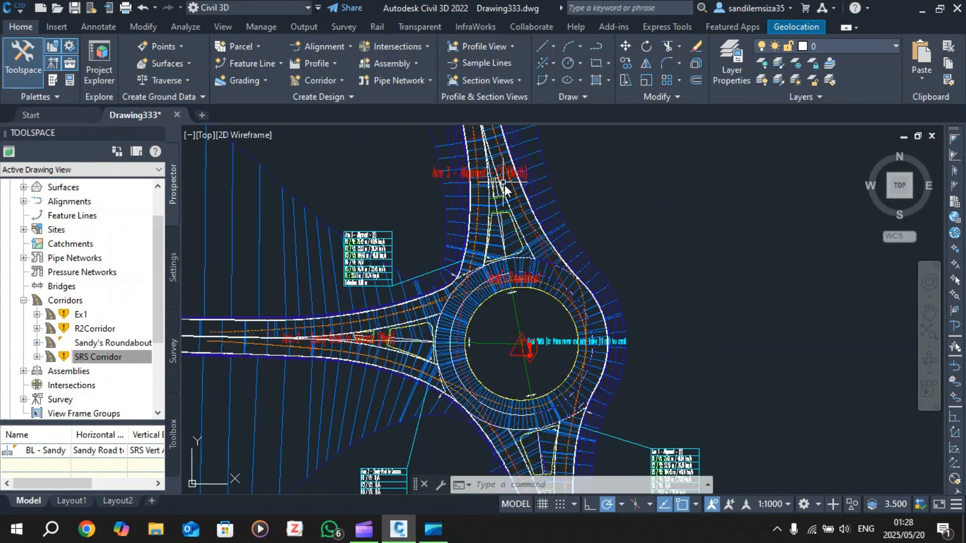
{"action": "scroll", "coordinate": [553, 217], "scroll_direction": "down", "scroll_amount": 5}
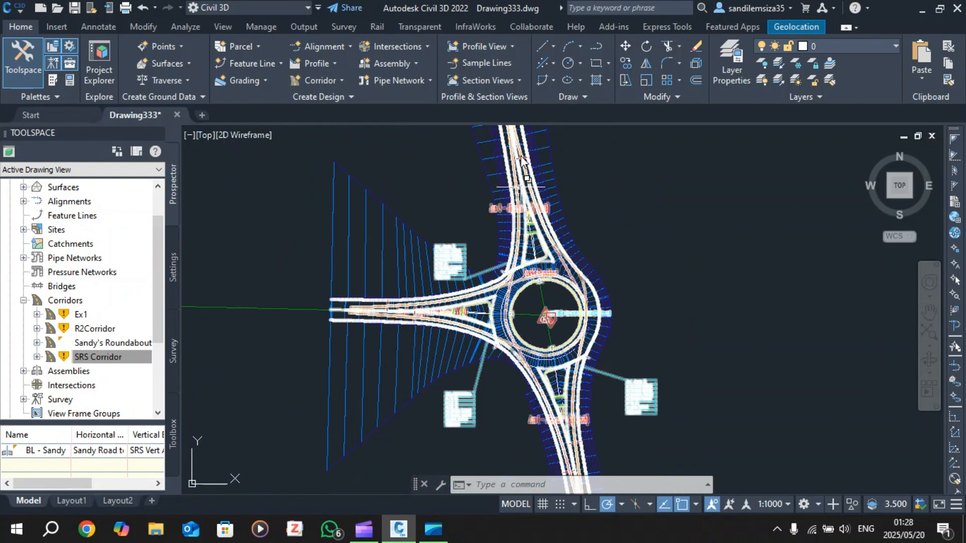
{"action": "scroll", "coordinate": [513, 184], "scroll_direction": "up", "scroll_amount": 8}
{"action": "scroll", "coordinate": [458, 179], "scroll_direction": "down", "scroll_amount": 10}
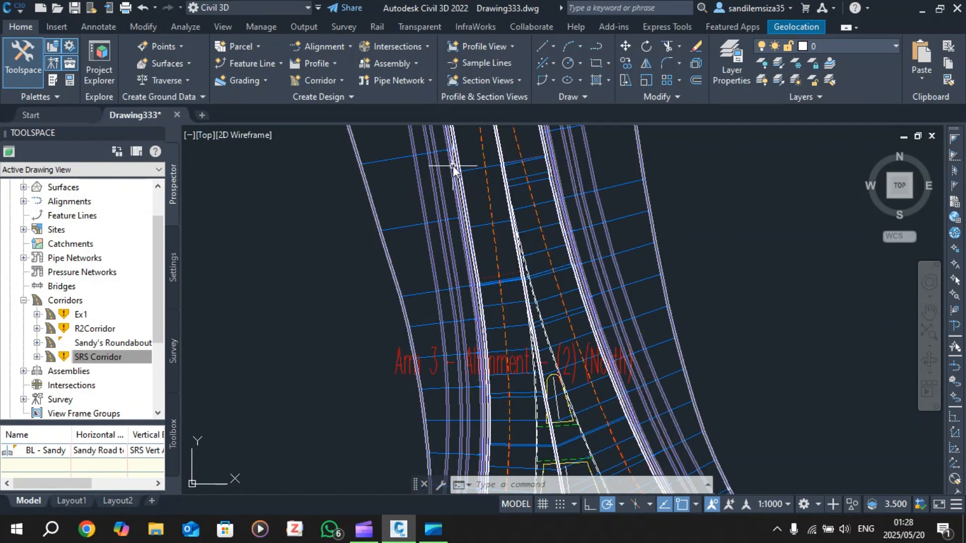
{"action": "scroll", "coordinate": [448, 173], "scroll_direction": "down", "scroll_amount": 4}
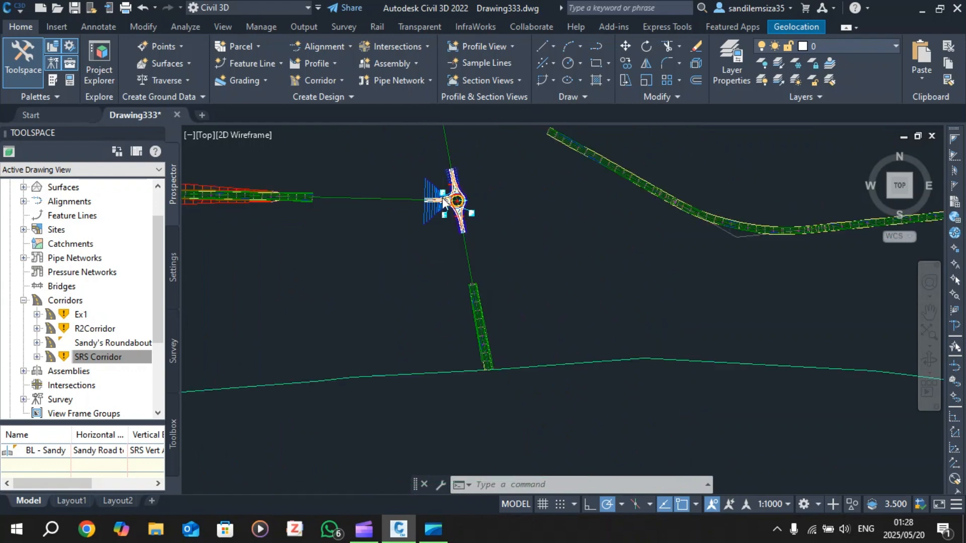
{"action": "scroll", "coordinate": [437, 173], "scroll_direction": "up", "scroll_amount": 2}
{"action": "scroll", "coordinate": [441, 183], "scroll_direction": "down", "scroll_amount": 6}
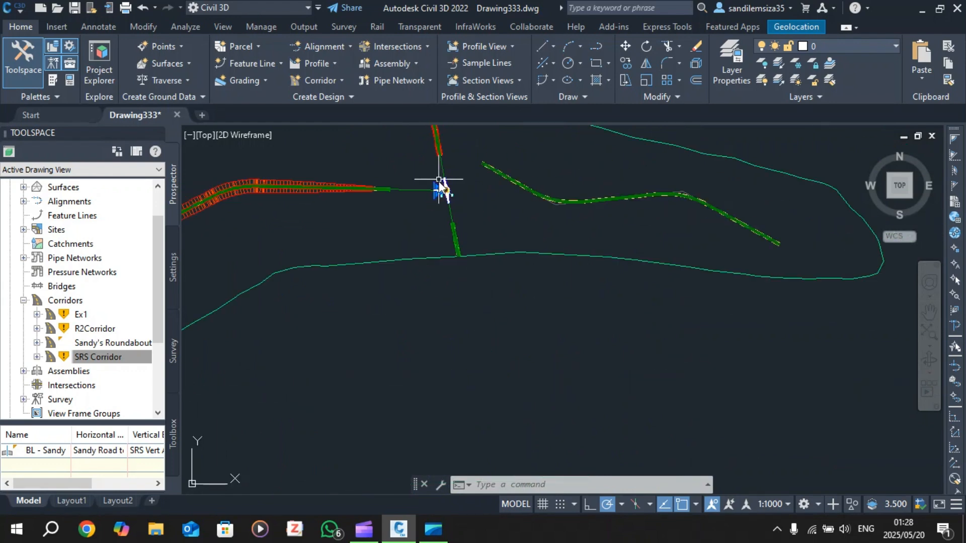
Examine the chain of roundabout assemblies beside the site, including their cut and fill slope layouts
{"action": "scroll", "coordinate": [671, 141], "scroll_direction": "up", "scroll_amount": 5}
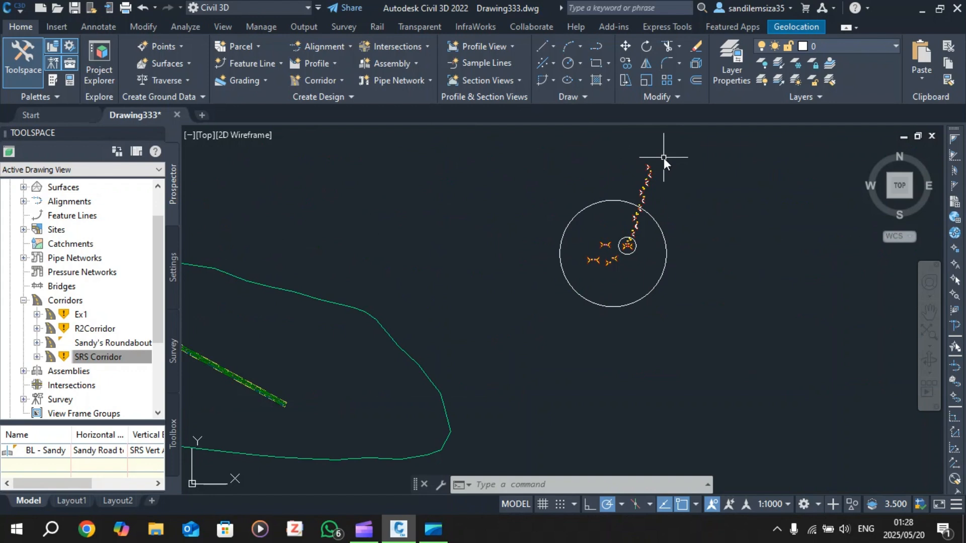
{"action": "scroll", "coordinate": [663, 158], "scroll_direction": "up", "scroll_amount": 2}
{"action": "scroll", "coordinate": [644, 210], "scroll_direction": "up", "scroll_amount": 3}
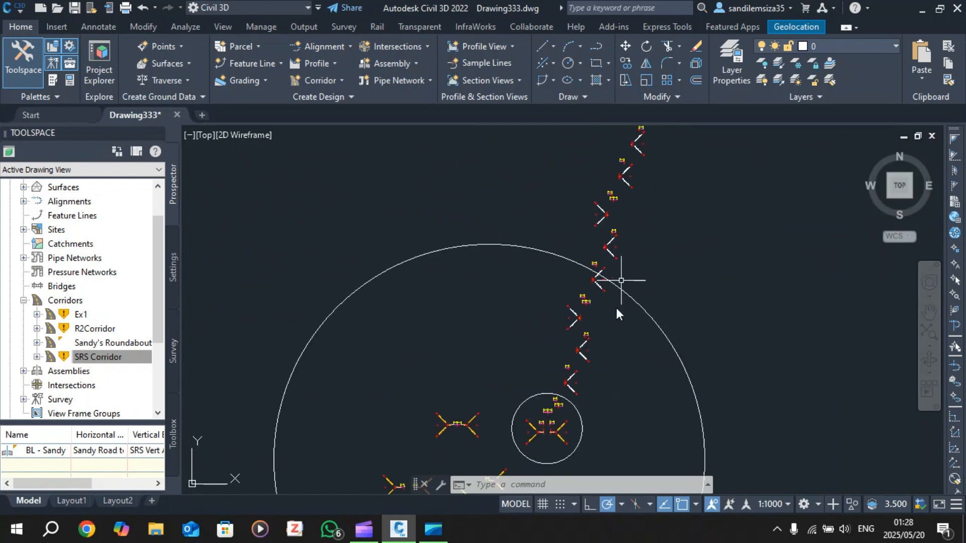
{"action": "scroll", "coordinate": [574, 405], "scroll_direction": "up", "scroll_amount": 4}
{"action": "scroll", "coordinate": [562, 418], "scroll_direction": "up", "scroll_amount": 3}
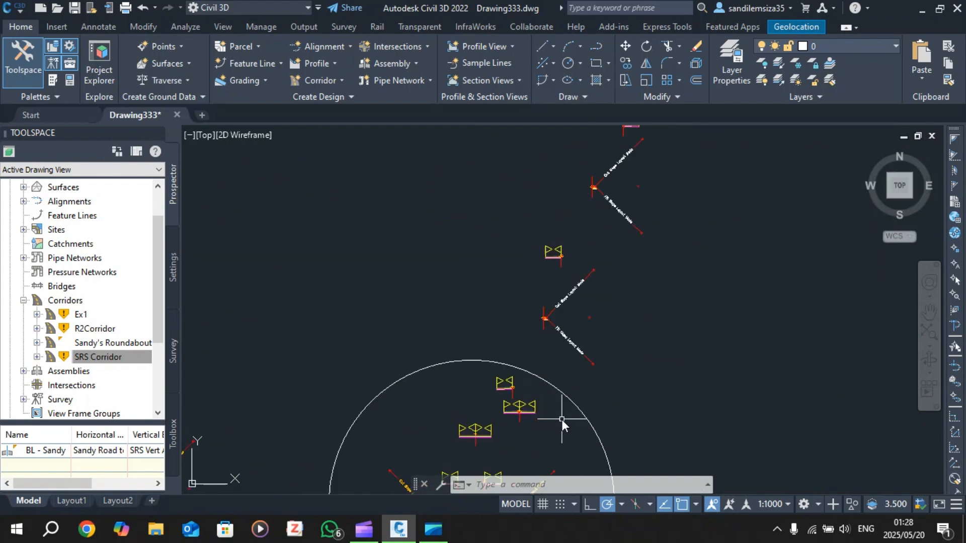
{"action": "scroll", "coordinate": [610, 206], "scroll_direction": "up", "scroll_amount": 4}
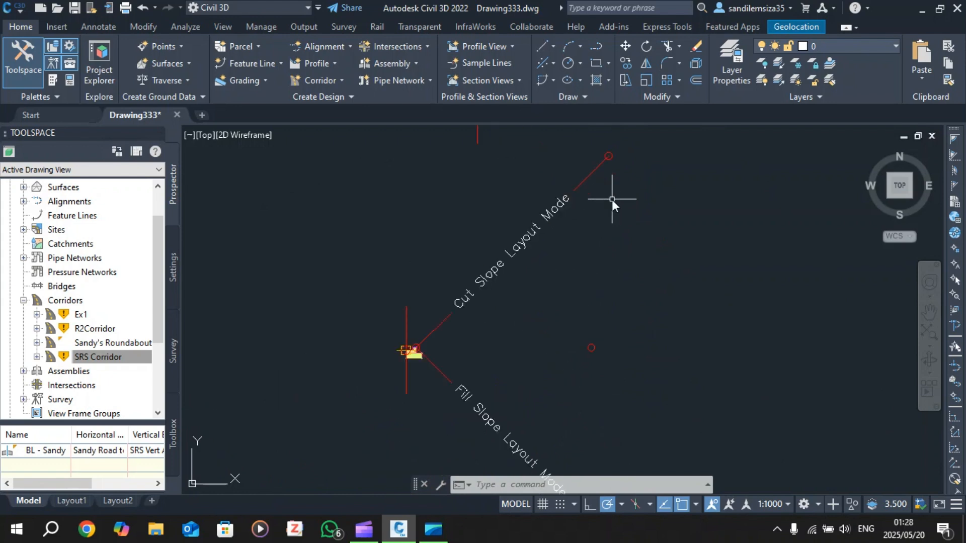
{"action": "scroll", "coordinate": [424, 355], "scroll_direction": "down", "scroll_amount": 5}
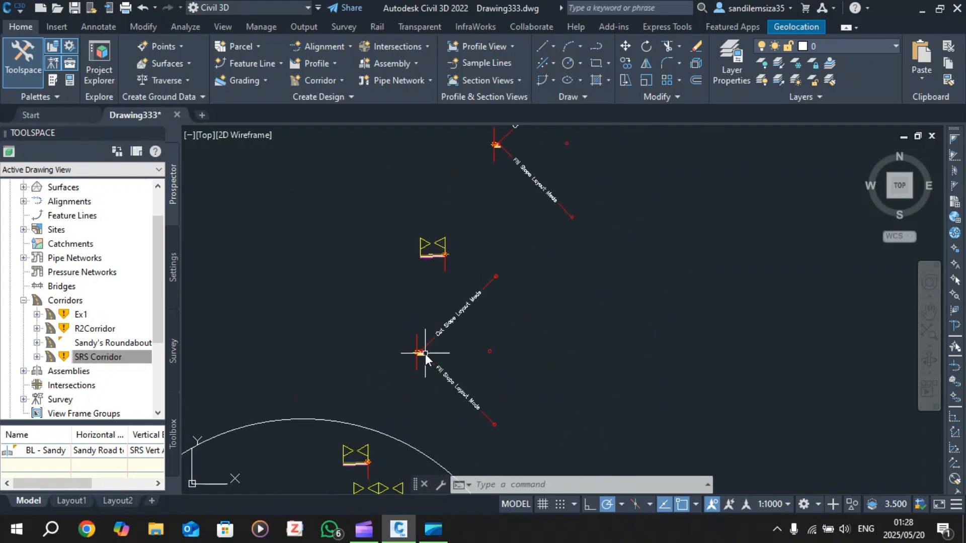
{"action": "scroll", "coordinate": [429, 356], "scroll_direction": "down", "scroll_amount": 3}
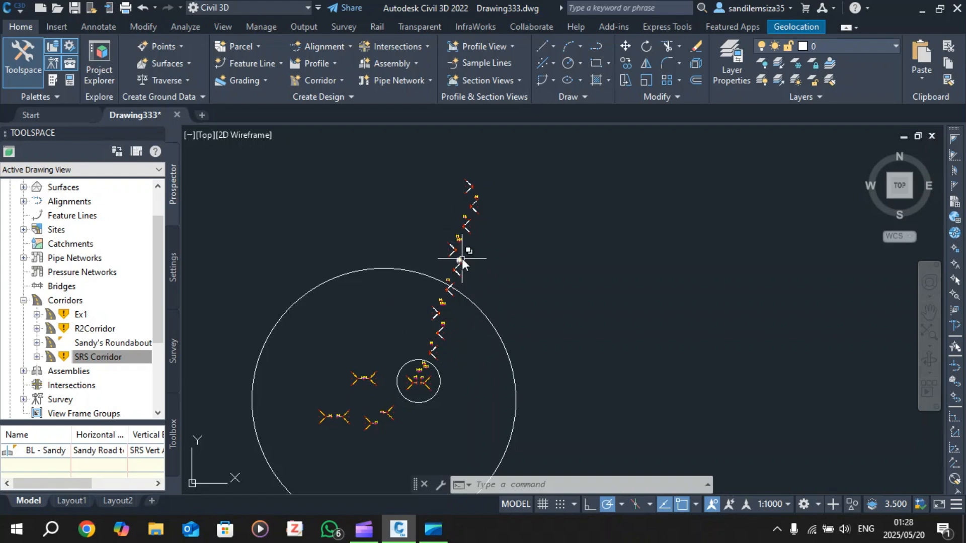
{"action": "scroll", "coordinate": [462, 258], "scroll_direction": "up", "scroll_amount": 5}
{"action": "scroll", "coordinate": [432, 234], "scroll_direction": "up", "scroll_amount": 2}
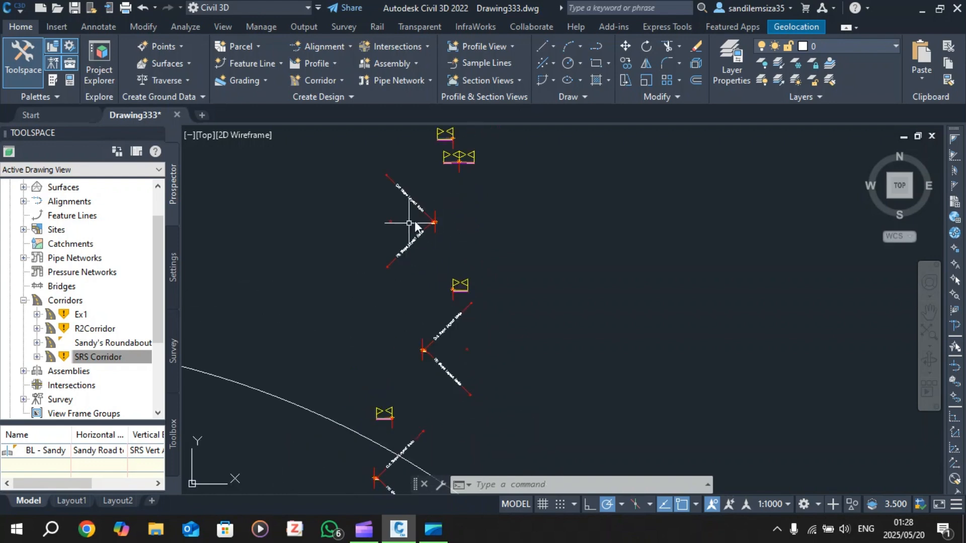
{"action": "scroll", "coordinate": [445, 239], "scroll_direction": "down", "scroll_amount": 8}
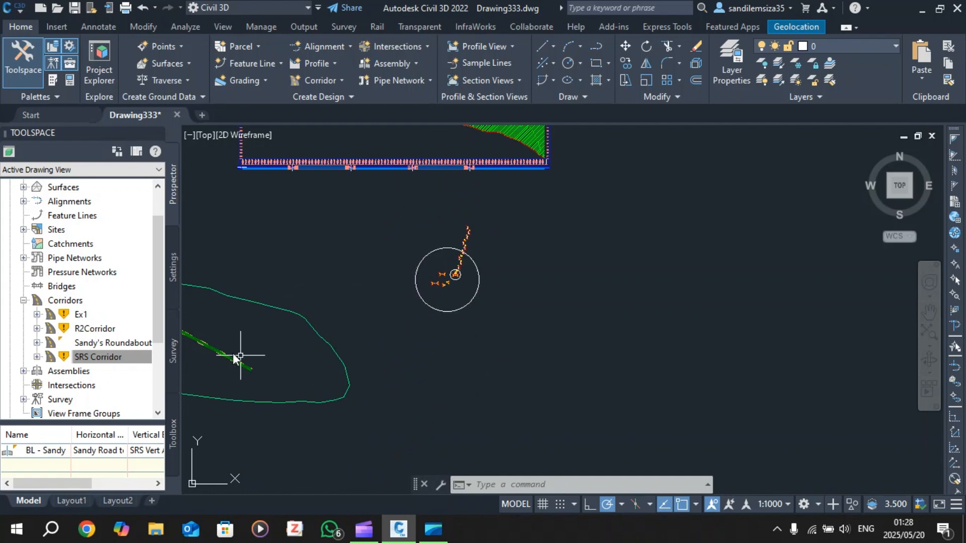
Compare the roundabout assemblies that have side slopes with the lane-only assemblies near the small circle, including their pavement layers
{"action": "scroll", "coordinate": [230, 352], "scroll_direction": "up", "scroll_amount": 2}
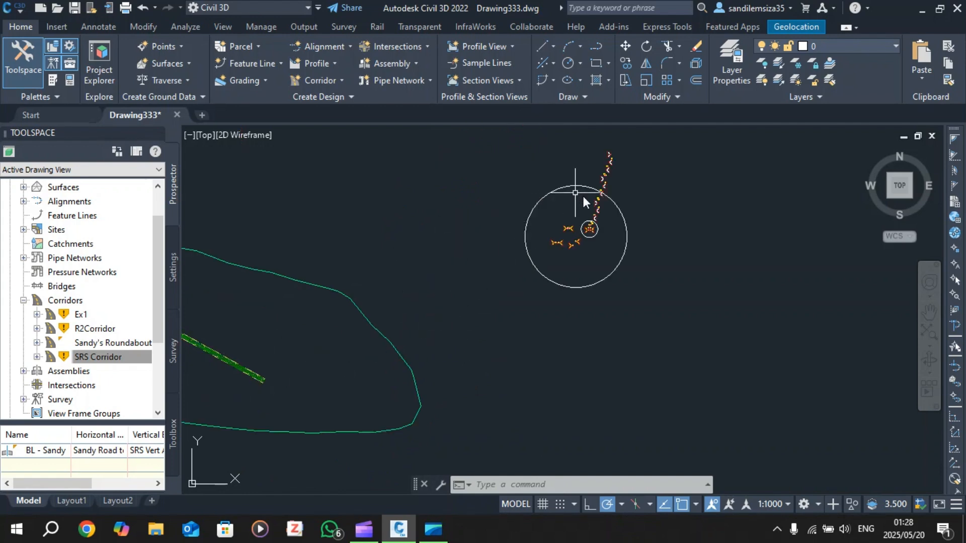
{"action": "scroll", "coordinate": [602, 195], "scroll_direction": "up", "scroll_amount": 10}
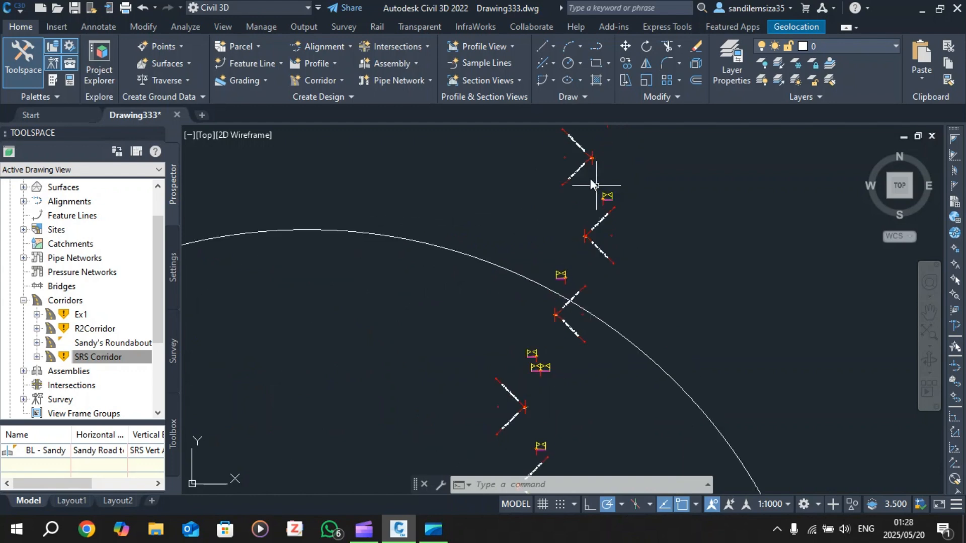
{"action": "scroll", "coordinate": [585, 262], "scroll_direction": "up", "scroll_amount": 4}
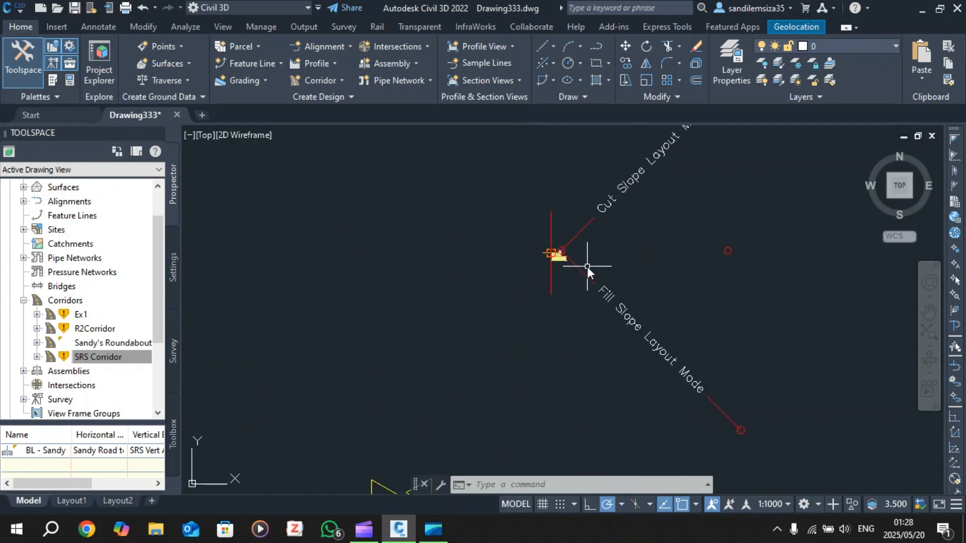
{"action": "scroll", "coordinate": [586, 272], "scroll_direction": "down", "scroll_amount": 8}
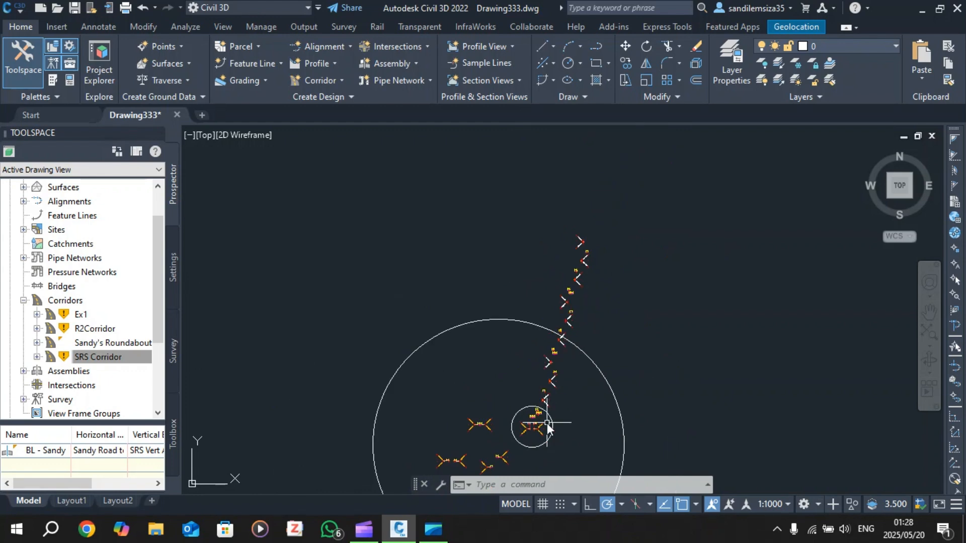
{"action": "scroll", "coordinate": [519, 418], "scroll_direction": "up", "scroll_amount": 6}
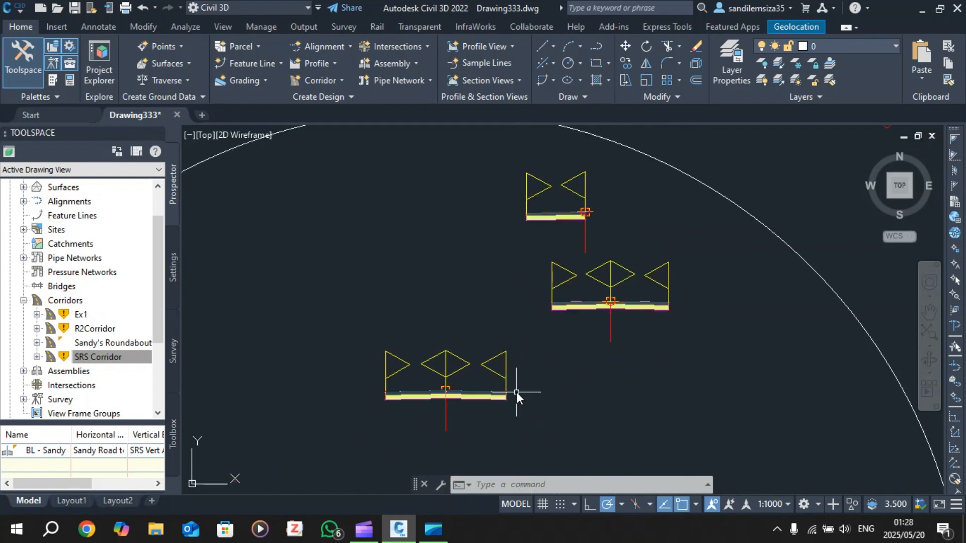
{"action": "scroll", "coordinate": [571, 339], "scroll_direction": "up", "scroll_amount": 8}
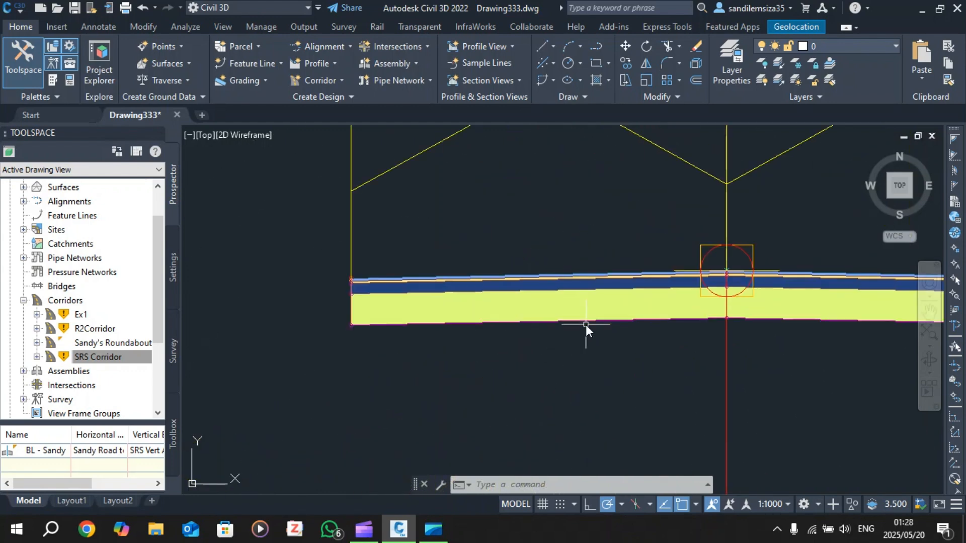
{"action": "scroll", "coordinate": [585, 324], "scroll_direction": "down", "scroll_amount": 6}
{"action": "scroll", "coordinate": [595, 285], "scroll_direction": "down", "scroll_amount": 5}
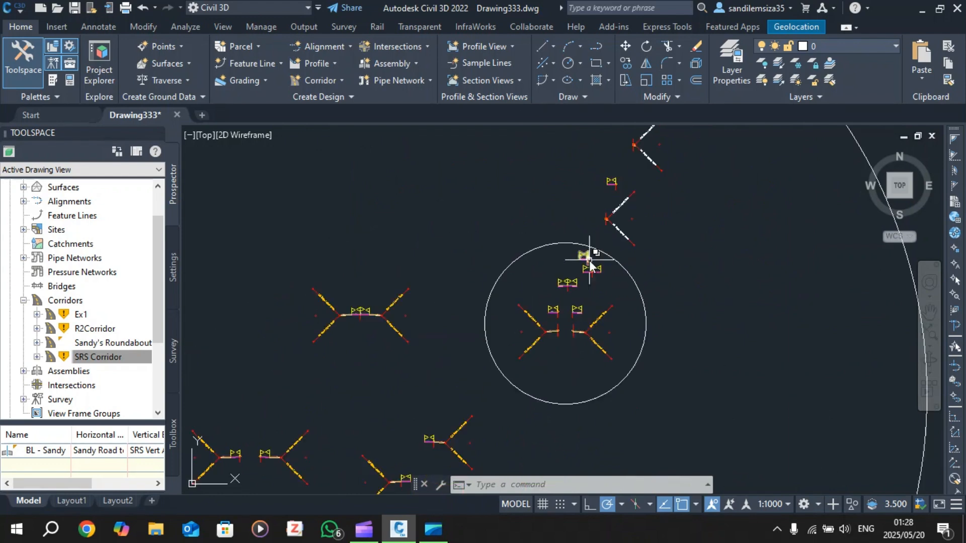
{"action": "scroll", "coordinate": [632, 132], "scroll_direction": "down", "scroll_amount": 3}
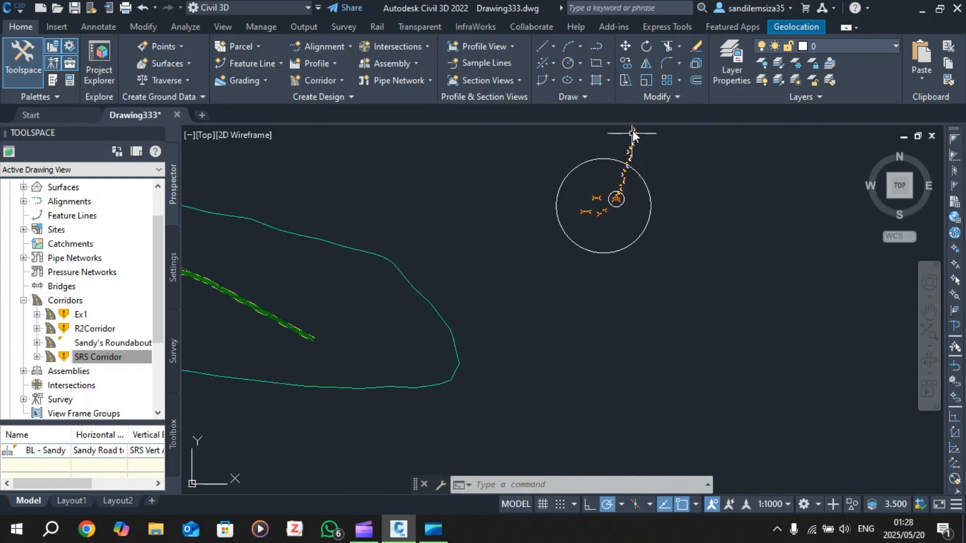
{"action": "scroll", "coordinate": [635, 129], "scroll_direction": "up", "scroll_amount": 7}
Return to the roundabout, select its VehicleTrackingJunction object and open the Roundabout Properties
{"action": "scroll", "coordinate": [639, 134], "scroll_direction": "down", "scroll_amount": 10}
{"action": "scroll", "coordinate": [646, 150], "scroll_direction": "down", "scroll_amount": 4}
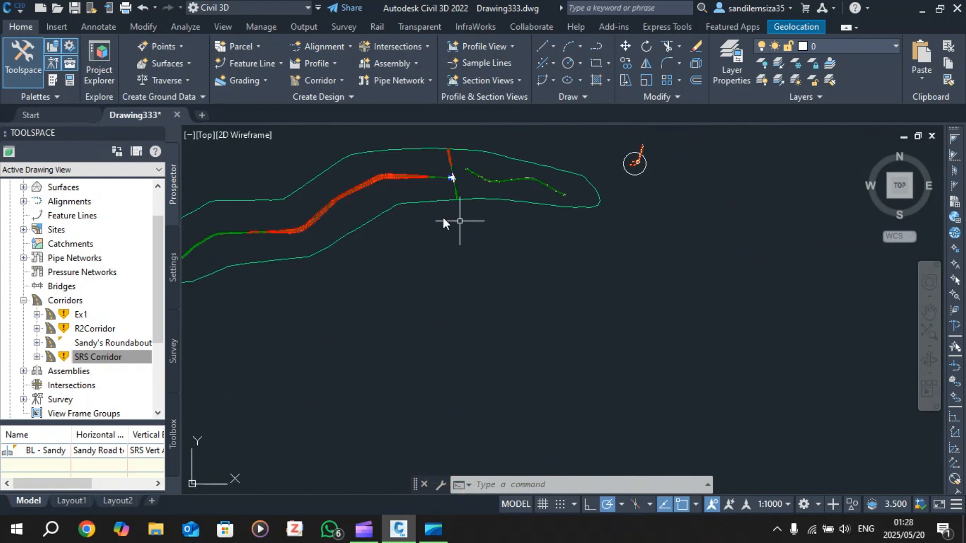
{"action": "scroll", "coordinate": [464, 182], "scroll_direction": "up", "scroll_amount": 8}
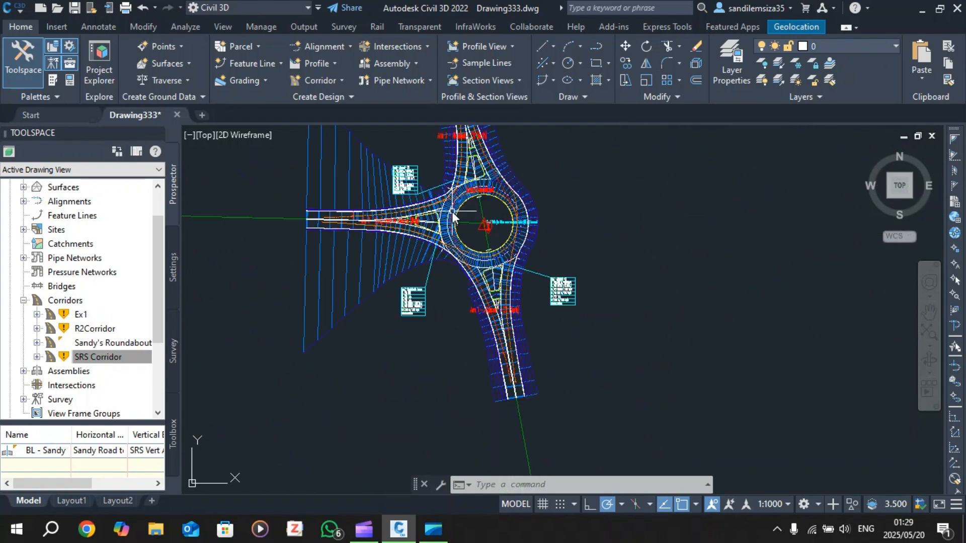
{"action": "scroll", "coordinate": [487, 214], "scroll_direction": "up", "scroll_amount": 4}
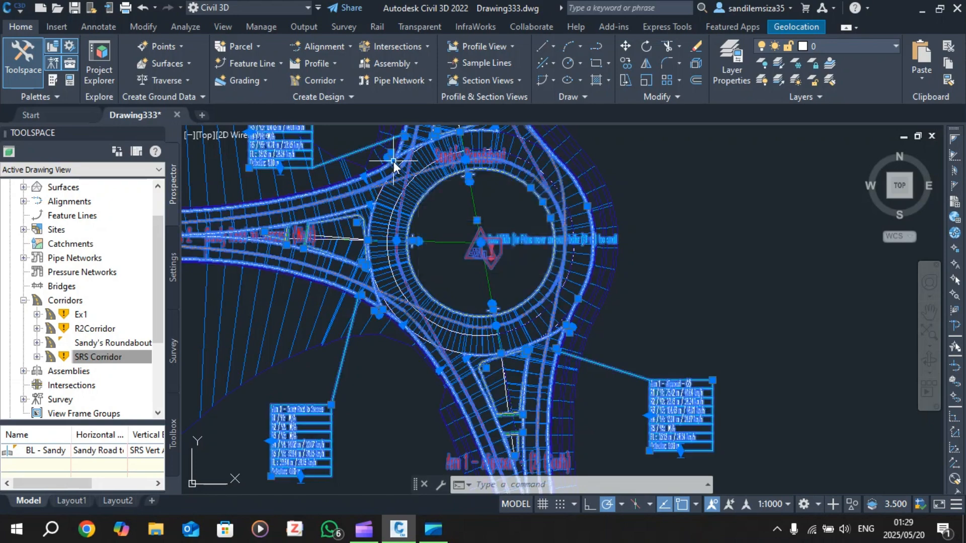
{"action": "left_click", "coordinate": [393, 161]}
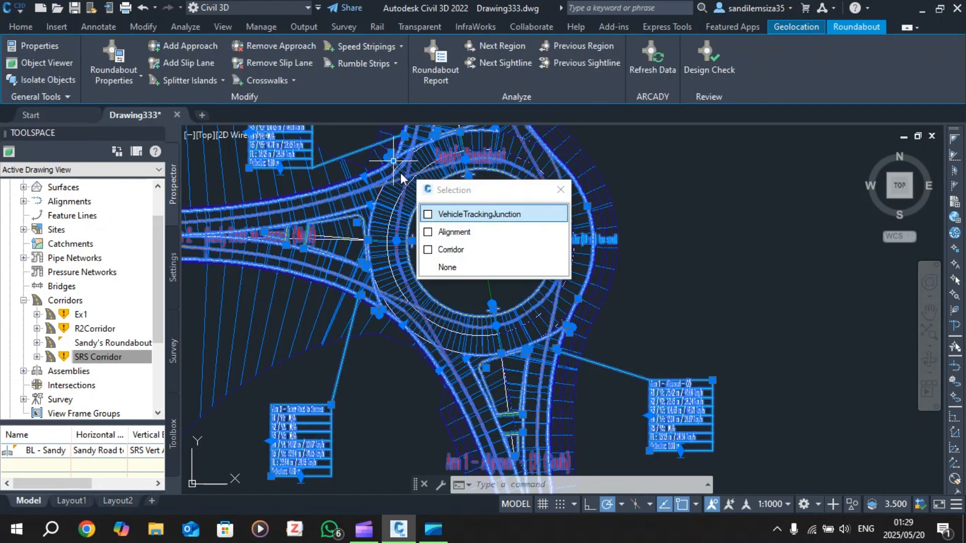
{"action": "left_click", "coordinate": [531, 206]}
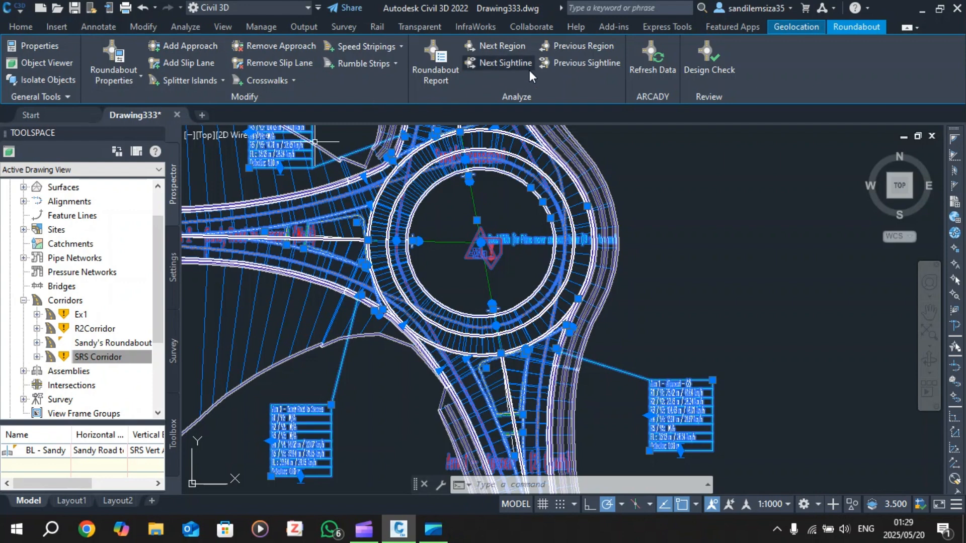
{"action": "left_click", "coordinate": [125, 79]}
{"action": "left_click", "coordinate": [129, 51]}
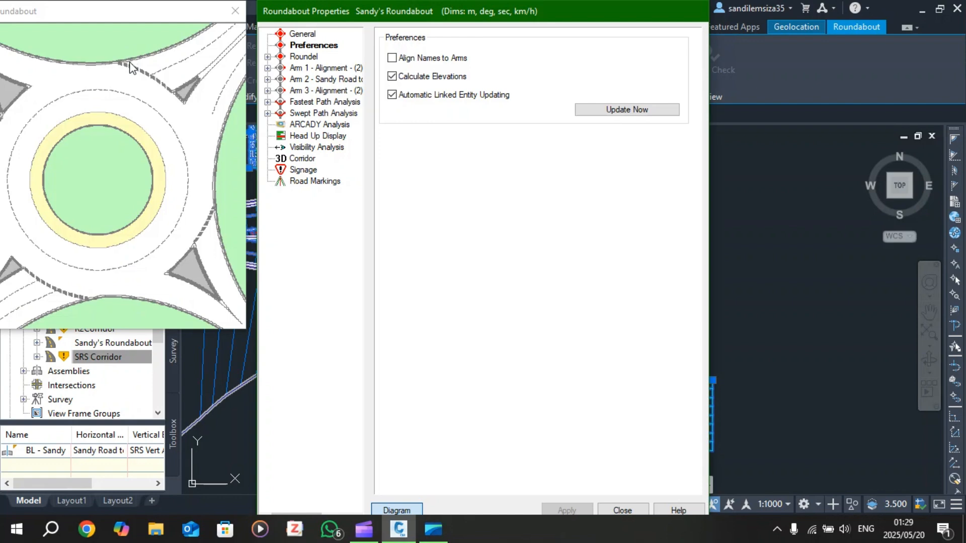
Move the diagram window clear of the properties, show the General settings and open the library for the design standard used
{"action": "left_click_drag", "start_coordinate": [182, 17], "coordinate": [280, 205]}
{"action": "left_click", "coordinate": [304, 34]}
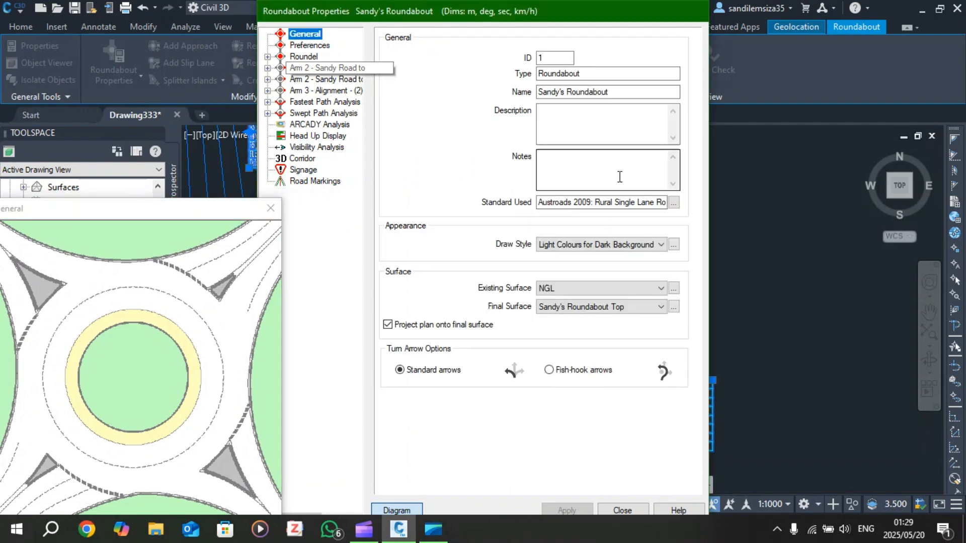
{"action": "left_click", "coordinate": [675, 204]}
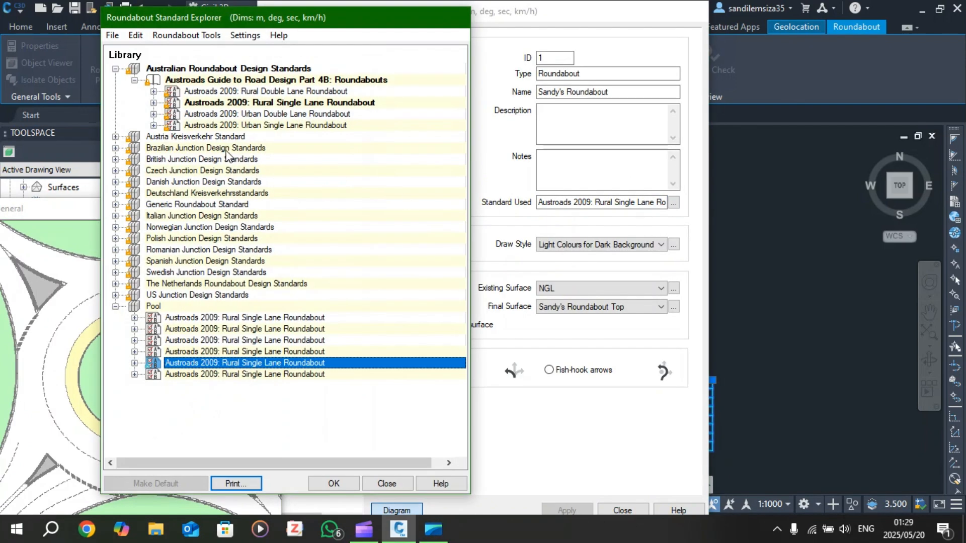
Replace the roundabout's design standard with the British TD16/07: Normal Roundabouts (Single Carriageway Intersection), close its properties and deselect the roundabout
{"action": "left_click", "coordinate": [116, 159]}
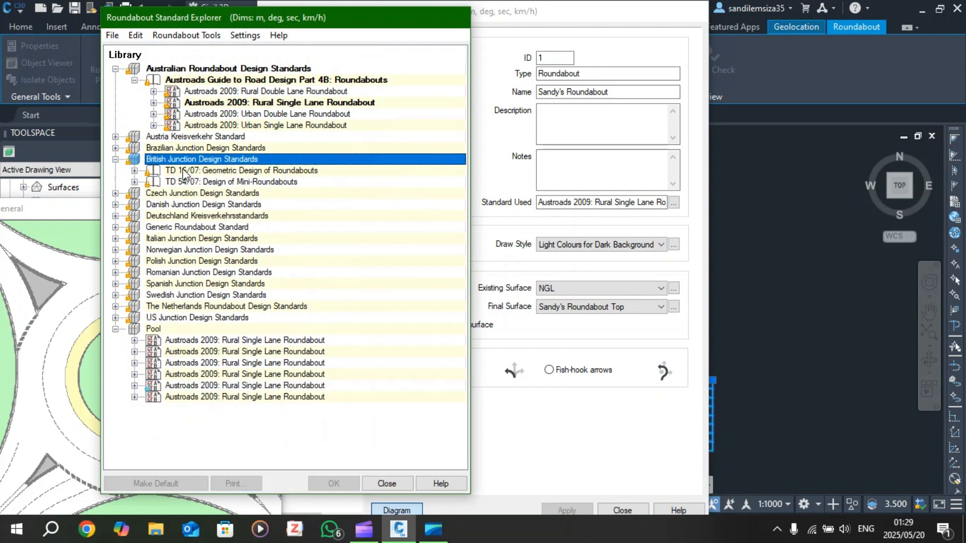
{"action": "left_click", "coordinate": [134, 171]}
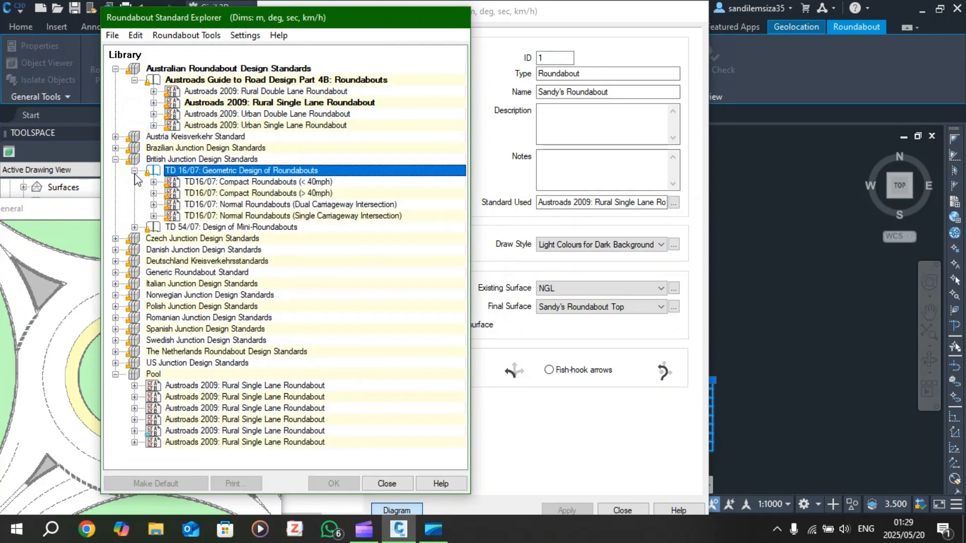
{"action": "left_click", "coordinate": [235, 216]}
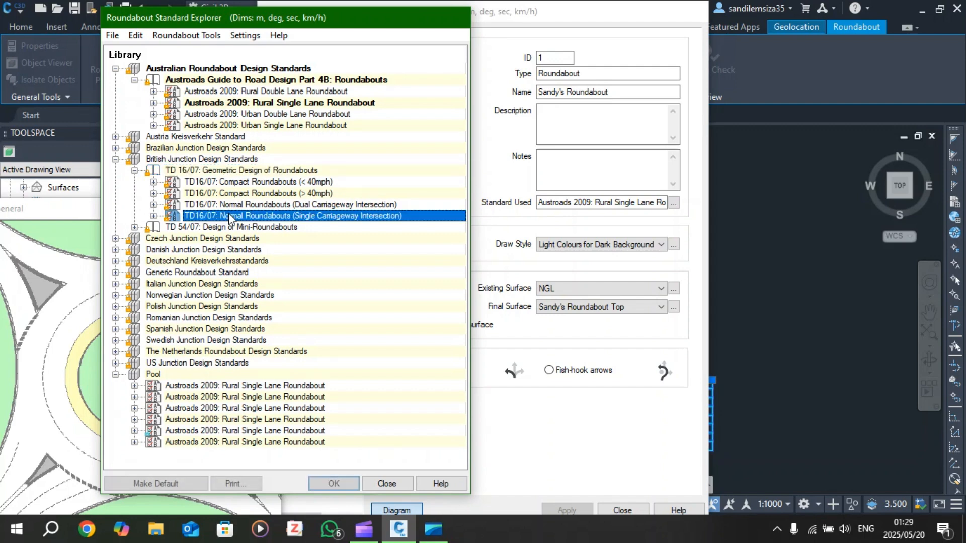
{"action": "left_click", "coordinate": [134, 227]}
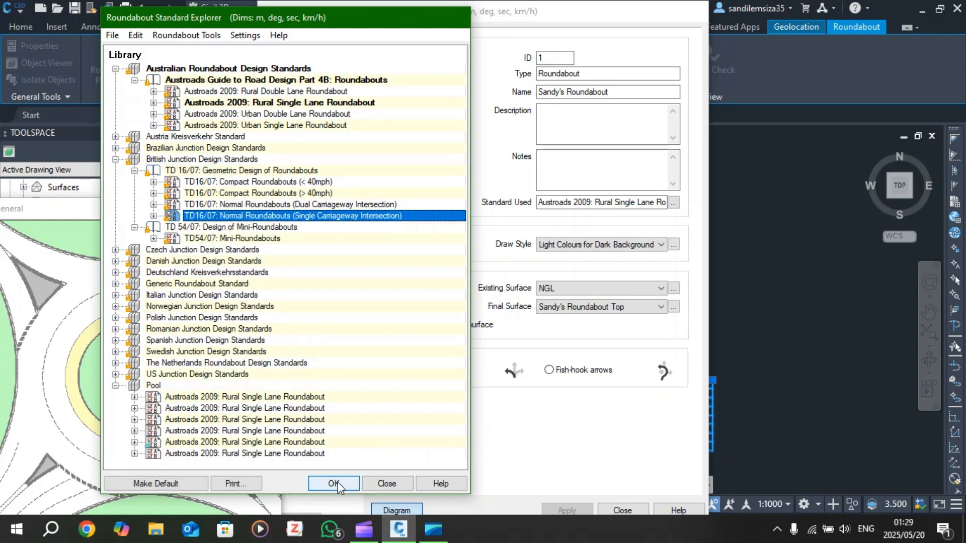
{"action": "left_click", "coordinate": [333, 484]}
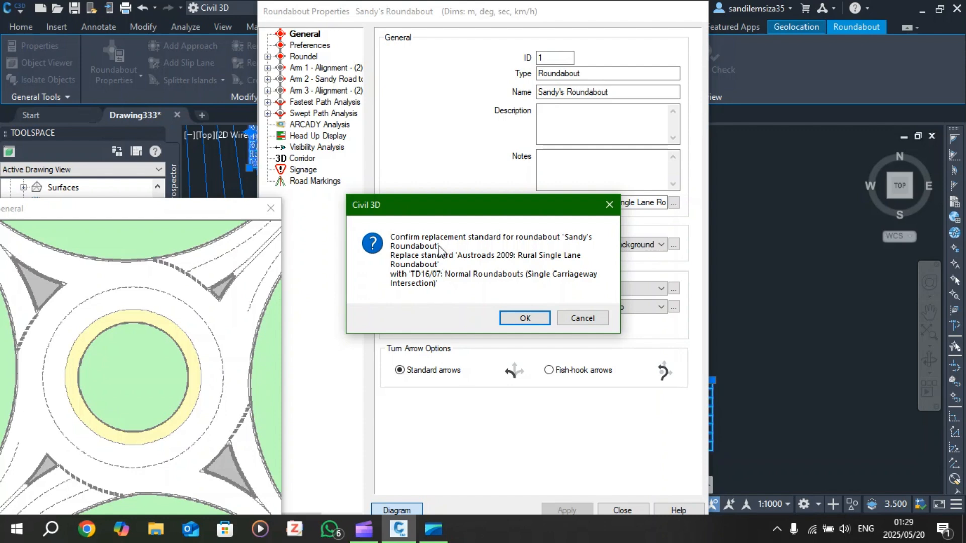
{"action": "left_click", "coordinate": [536, 317]}
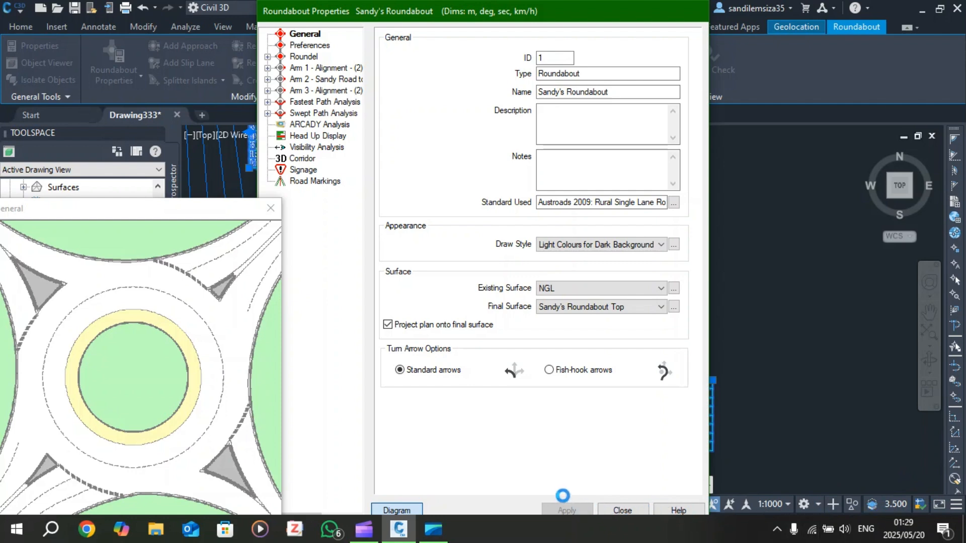
{"action": "left_click", "coordinate": [616, 506]}
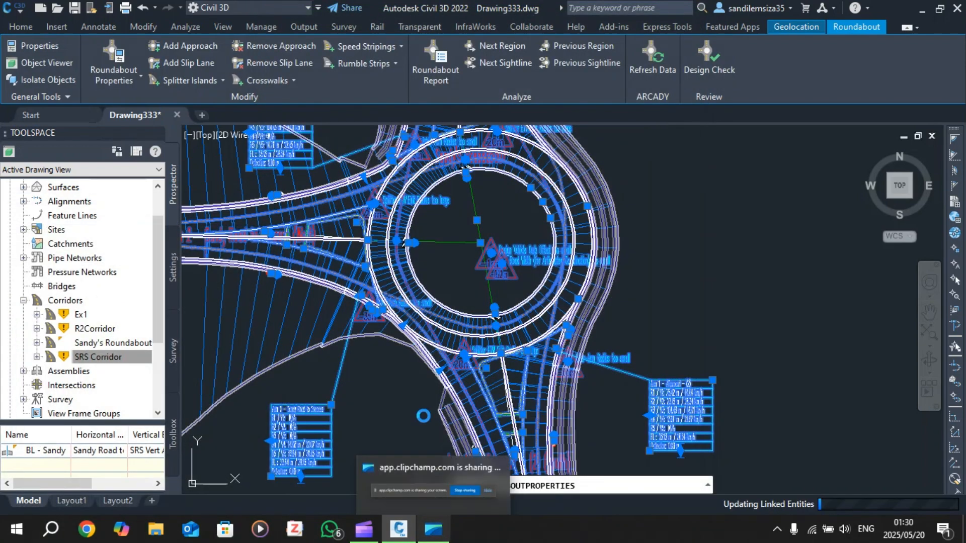
{"action": "left_click", "coordinate": [444, 309]}
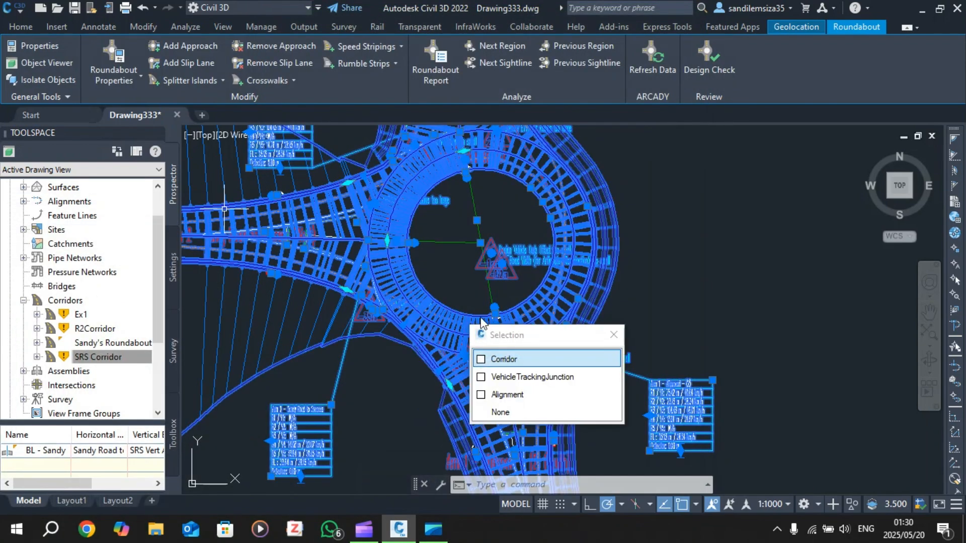
{"action": "left_click", "coordinate": [612, 337]}
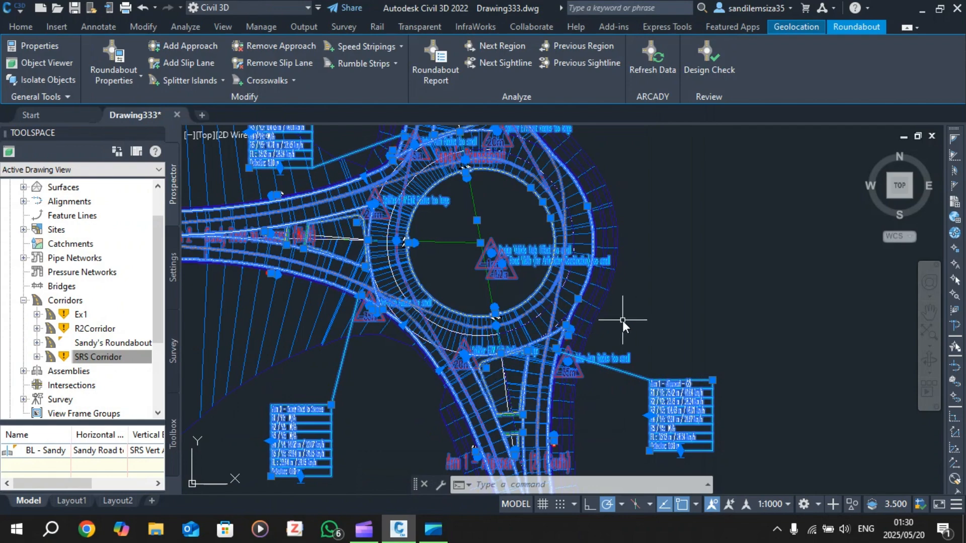
{"action": "key", "text": "Escape"}
Examine the regenerated roundabout, including the traffic signs, chevron markers and design warnings around the circle and its south arm
{"action": "scroll", "coordinate": [622, 303], "scroll_direction": "down", "scroll_amount": 5}
{"action": "scroll", "coordinate": [614, 319], "scroll_direction": "up", "scroll_amount": 6}
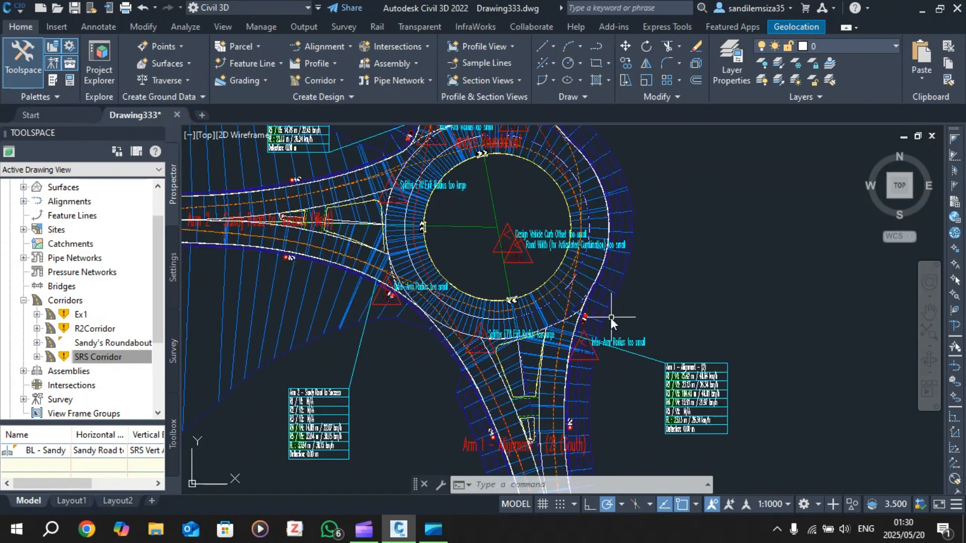
{"action": "scroll", "coordinate": [610, 318], "scroll_direction": "down", "scroll_amount": 6}
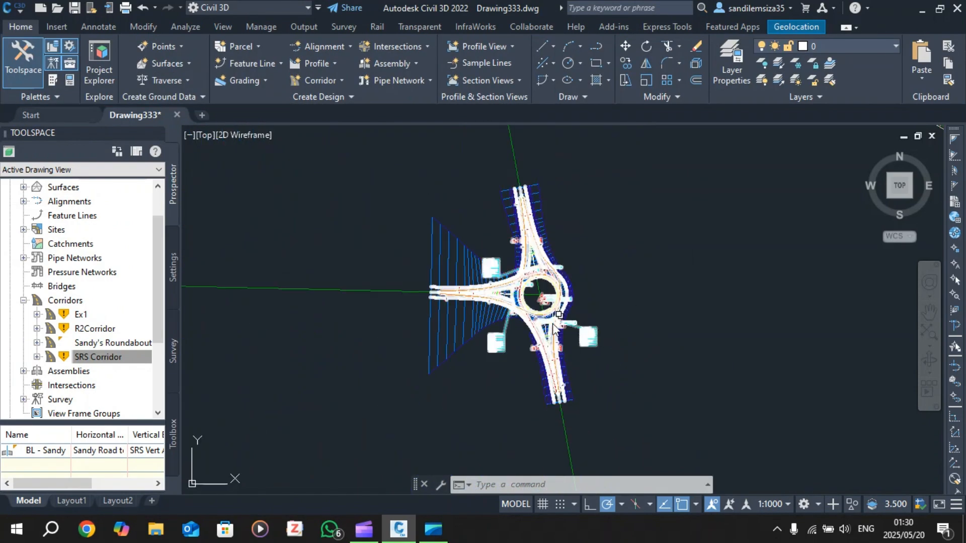
{"action": "scroll", "coordinate": [552, 325], "scroll_direction": "up", "scroll_amount": 7}
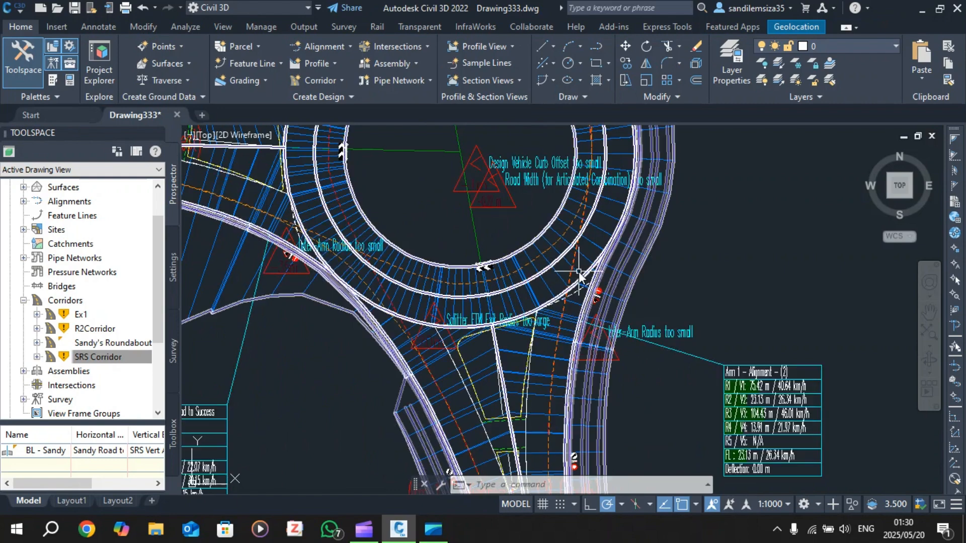
{"action": "scroll", "coordinate": [624, 313], "scroll_direction": "up", "scroll_amount": 4}
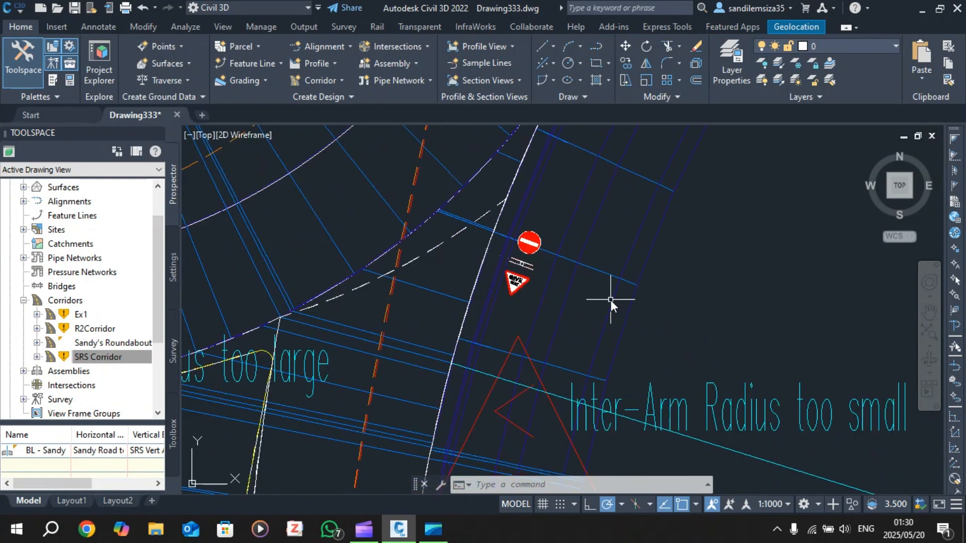
{"action": "scroll", "coordinate": [610, 300], "scroll_direction": "down", "scroll_amount": 4}
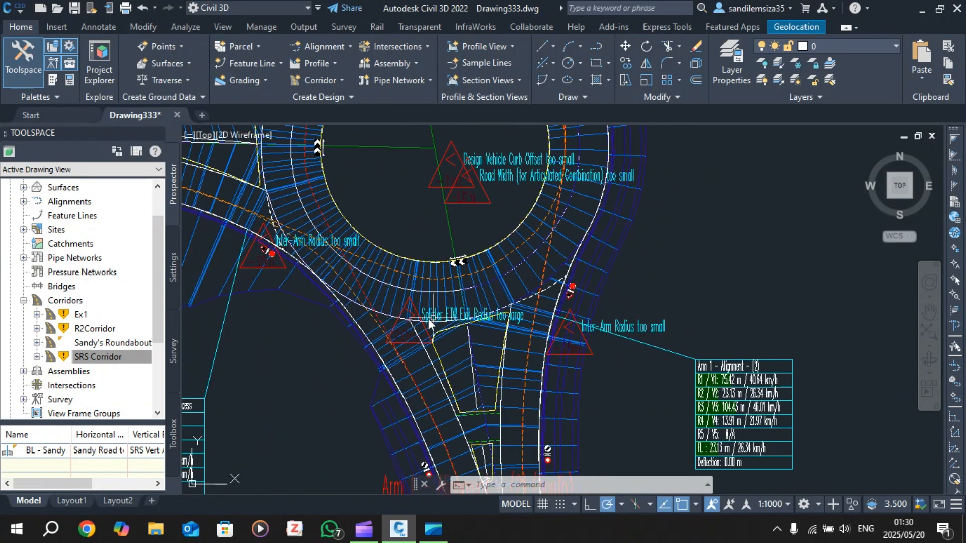
{"action": "scroll", "coordinate": [418, 319], "scroll_direction": "down", "scroll_amount": 3}
{"action": "scroll", "coordinate": [465, 247], "scroll_direction": "up", "scroll_amount": 5}
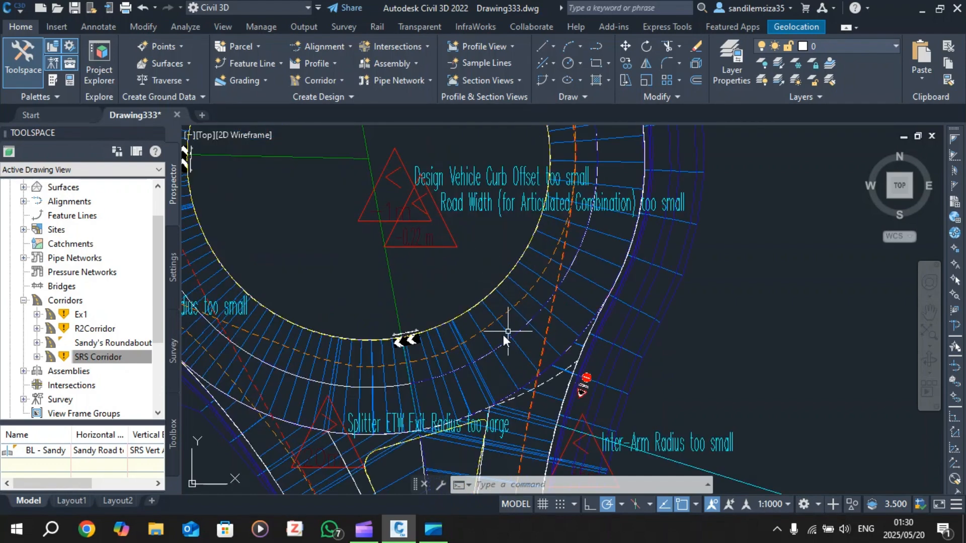
{"action": "scroll", "coordinate": [403, 345], "scroll_direction": "up", "scroll_amount": 5}
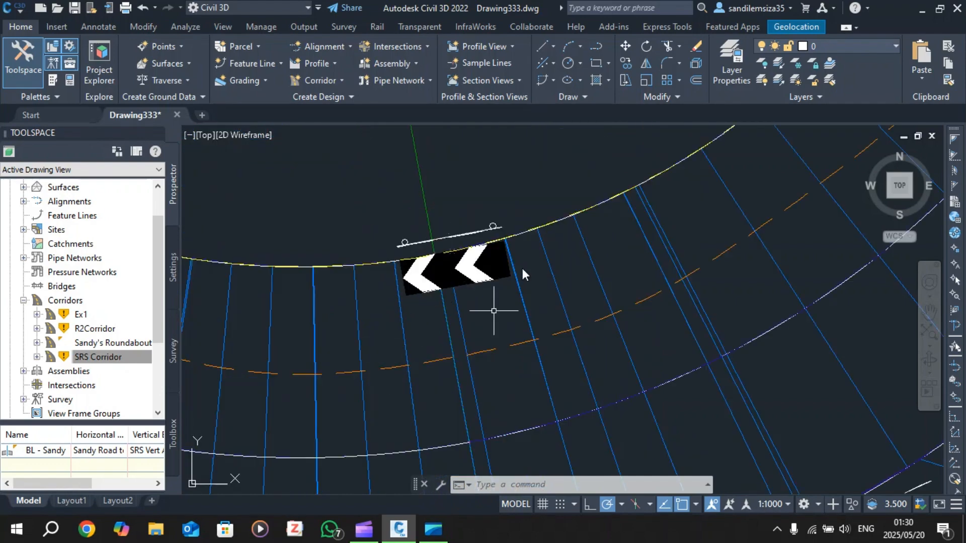
{"action": "scroll", "coordinate": [436, 248], "scroll_direction": "down", "scroll_amount": 3}
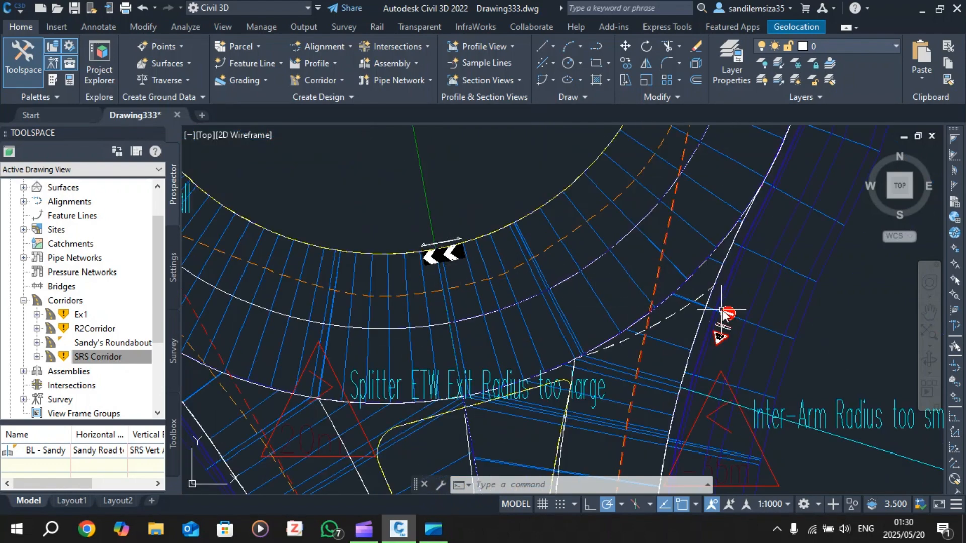
{"action": "scroll", "coordinate": [741, 341], "scroll_direction": "up", "scroll_amount": 4}
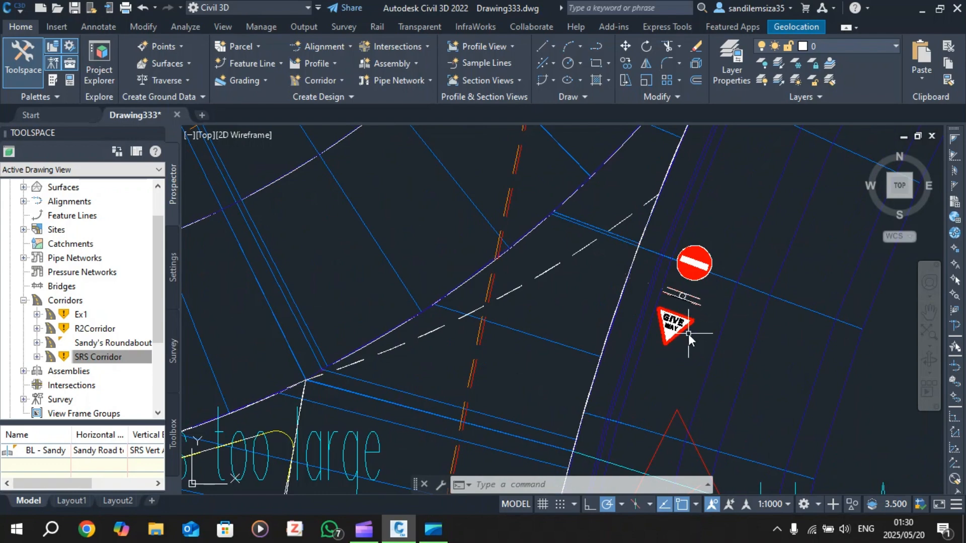
{"action": "scroll", "coordinate": [689, 335], "scroll_direction": "down", "scroll_amount": 5}
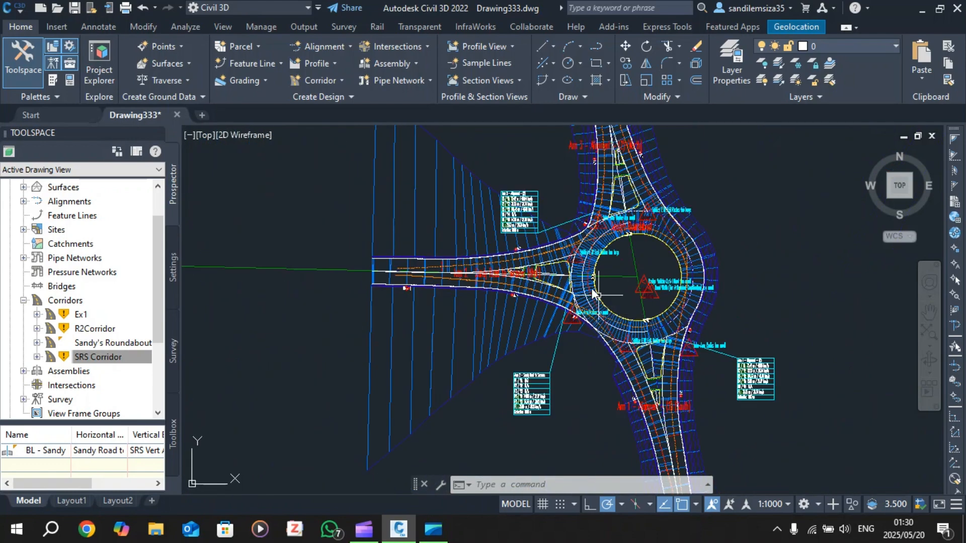
{"action": "left_click", "coordinate": [255, 267]}
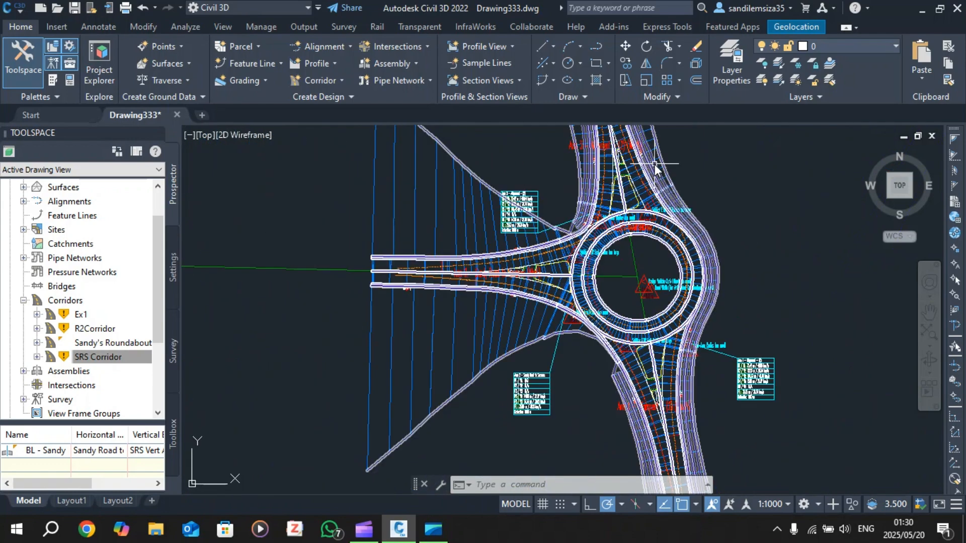
{"action": "left_click", "coordinate": [655, 168]}
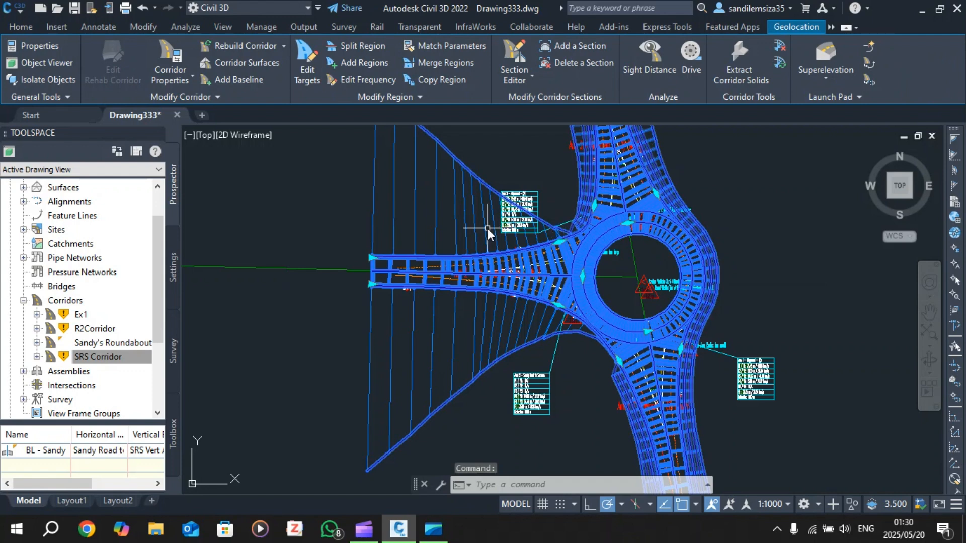
{"action": "key", "text": "Escape"}
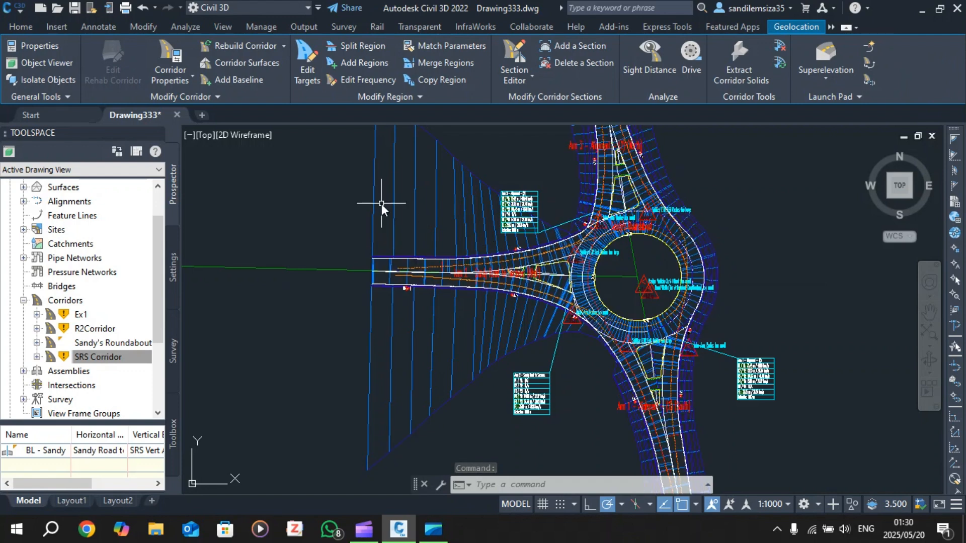
Undo the recent operations back through the Roundabout Properties command that replaced the design standard
{"action": "key", "text": "ctrl+z"}
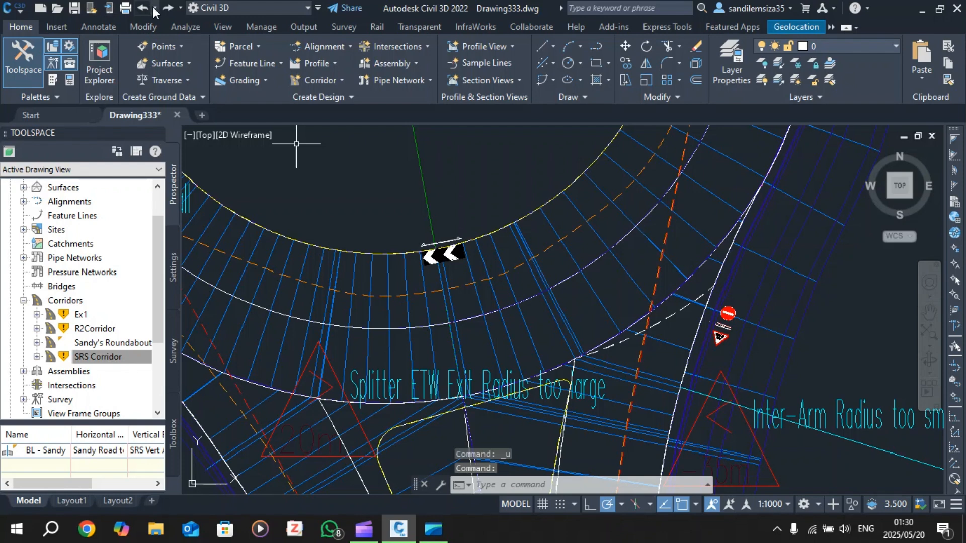
{"action": "left_click", "coordinate": [155, 9]}
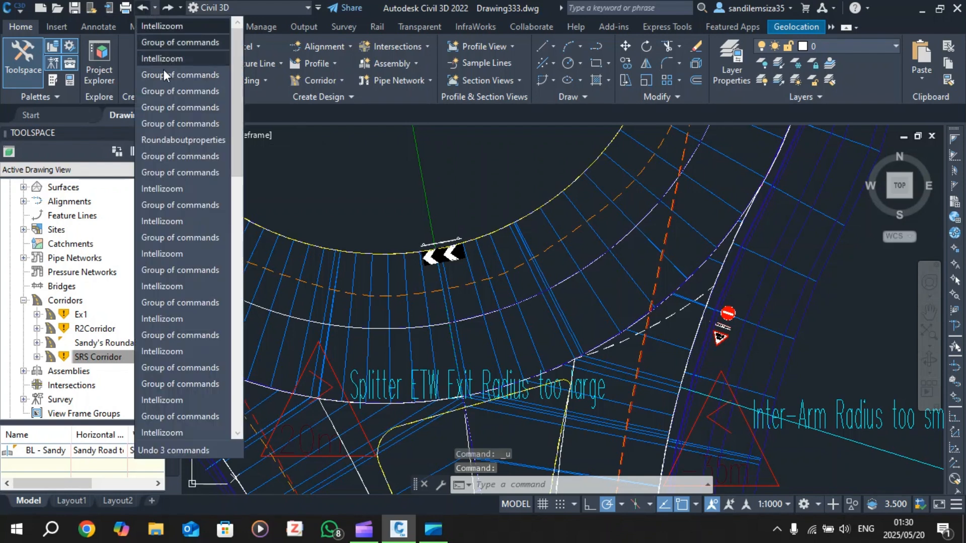
{"action": "left_click", "coordinate": [173, 141]}
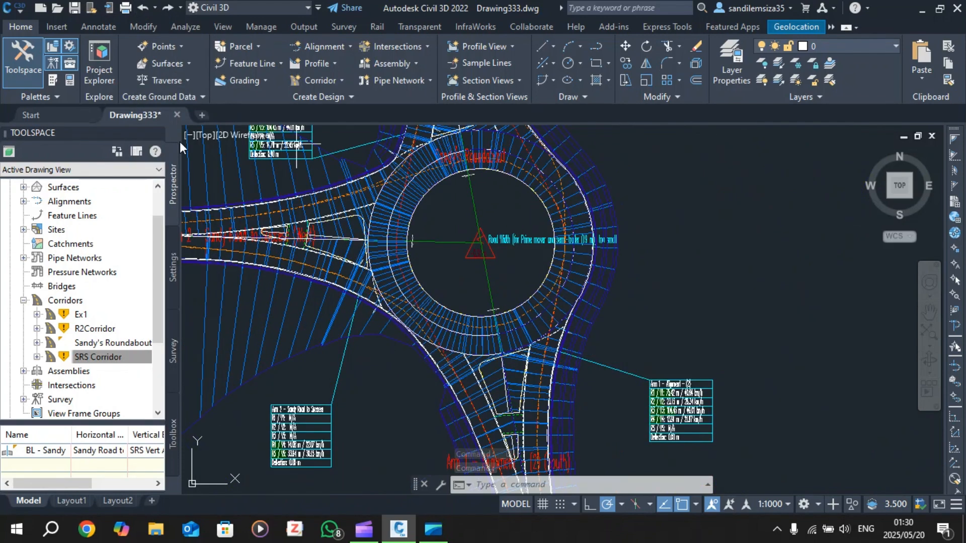
Examine the roundabout's three arms and its position relative to the surrounding road corridors, dismissing the chat notification
{"action": "scroll", "coordinate": [548, 275], "scroll_direction": "down", "scroll_amount": 4}
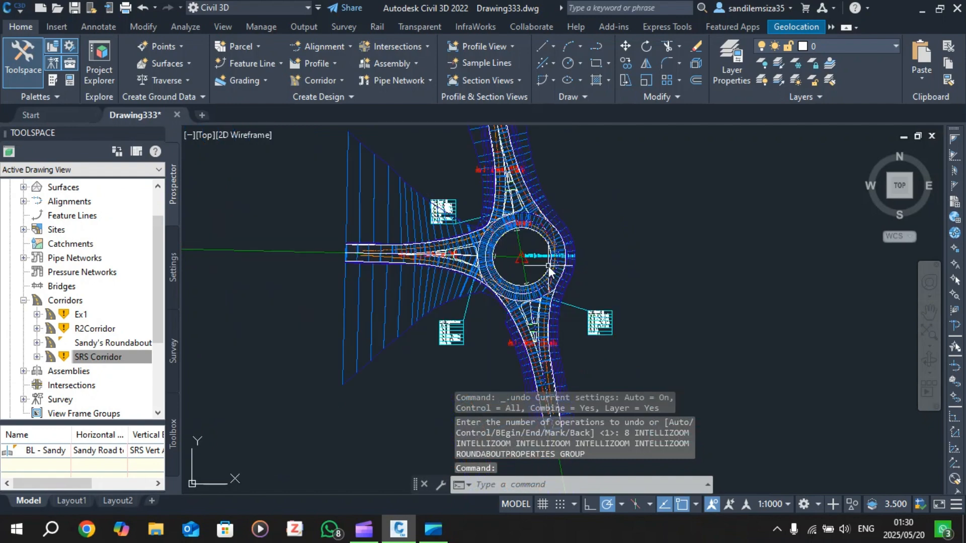
{"action": "scroll", "coordinate": [565, 281], "scroll_direction": "up", "scroll_amount": 2}
{"action": "scroll", "coordinate": [568, 285], "scroll_direction": "down", "scroll_amount": 4}
{"action": "scroll", "coordinate": [567, 286], "scroll_direction": "down", "scroll_amount": 3}
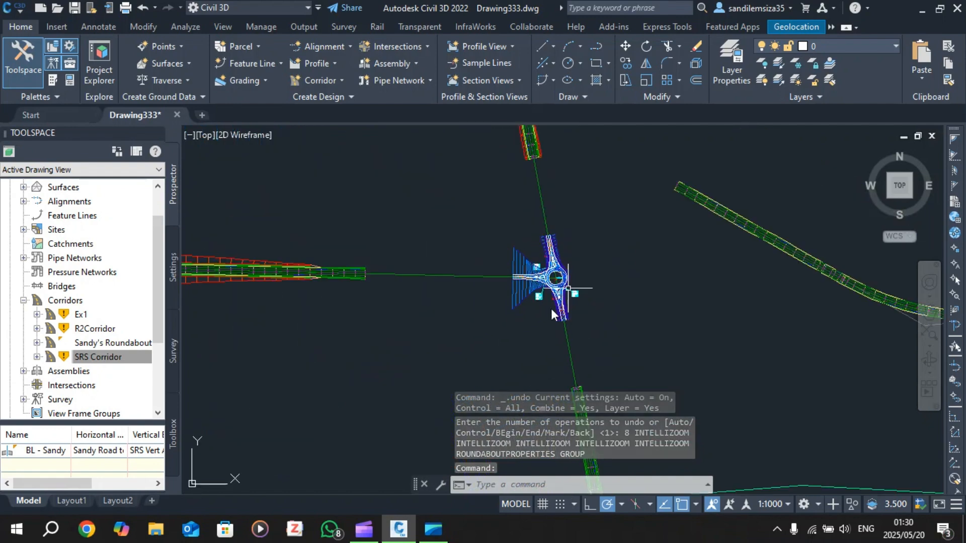
{"action": "scroll", "coordinate": [540, 287], "scroll_direction": "up", "scroll_amount": 5}
{"action": "scroll", "coordinate": [539, 290], "scroll_direction": "down", "scroll_amount": 4}
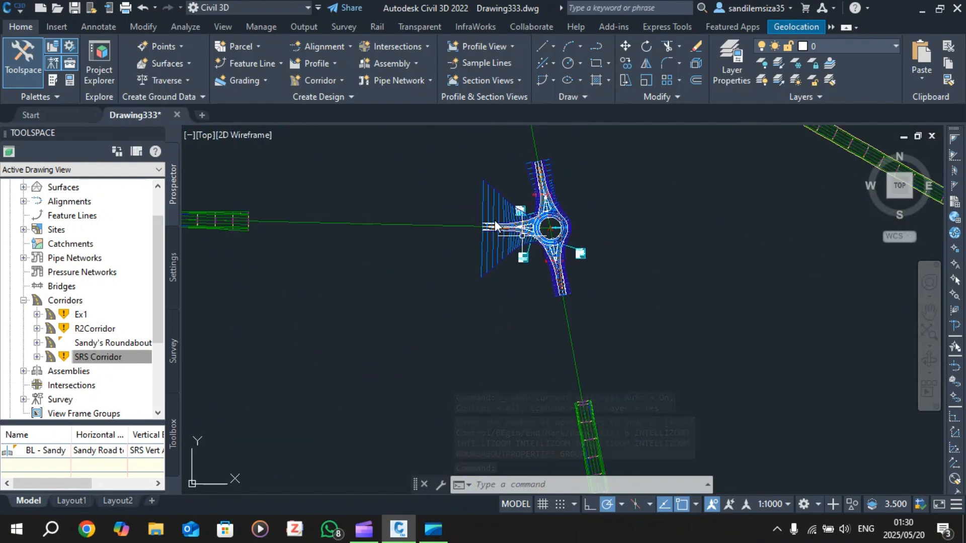
{"action": "scroll", "coordinate": [506, 198], "scroll_direction": "up", "scroll_amount": 4}
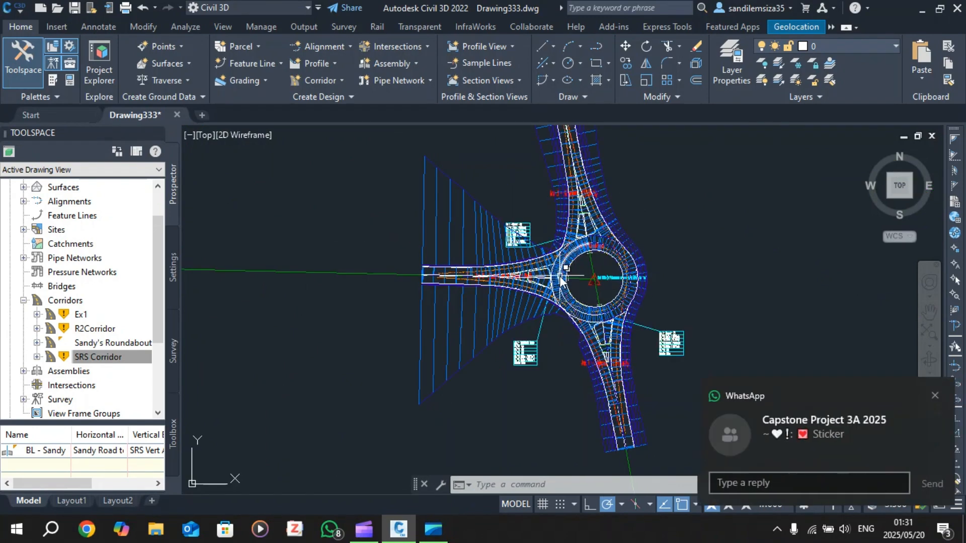
{"action": "left_click", "coordinate": [931, 397]}
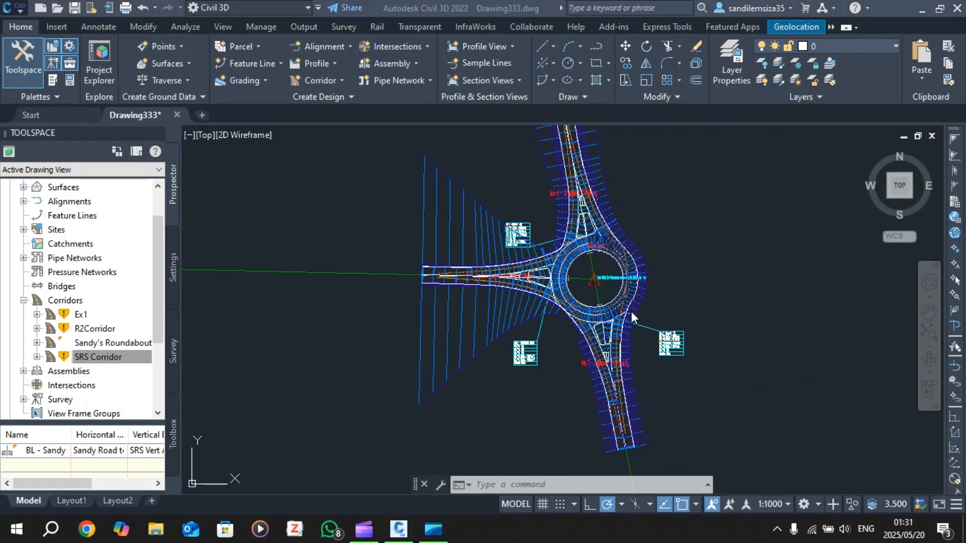
{"action": "scroll", "coordinate": [532, 233], "scroll_direction": "up", "scroll_amount": 2}
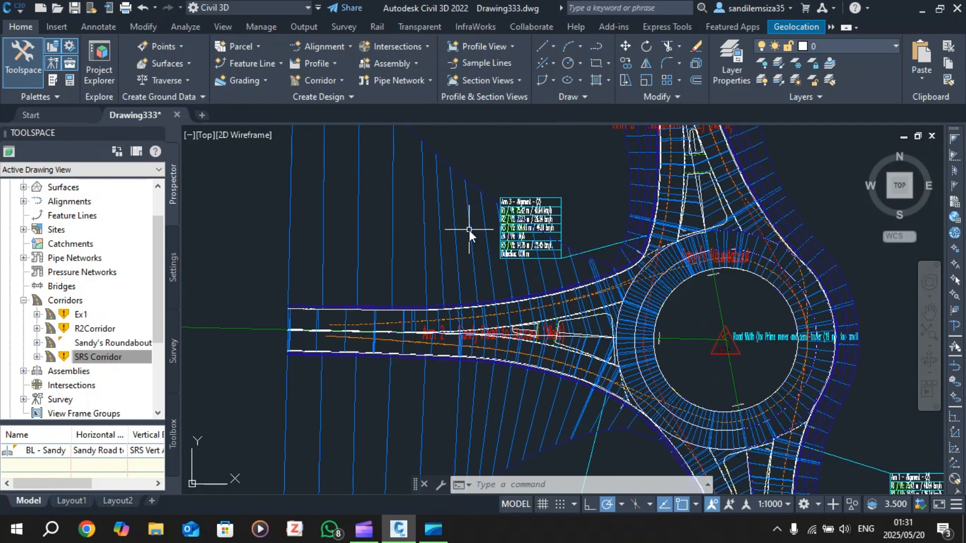
{"action": "scroll", "coordinate": [469, 229], "scroll_direction": "down", "scroll_amount": 8}
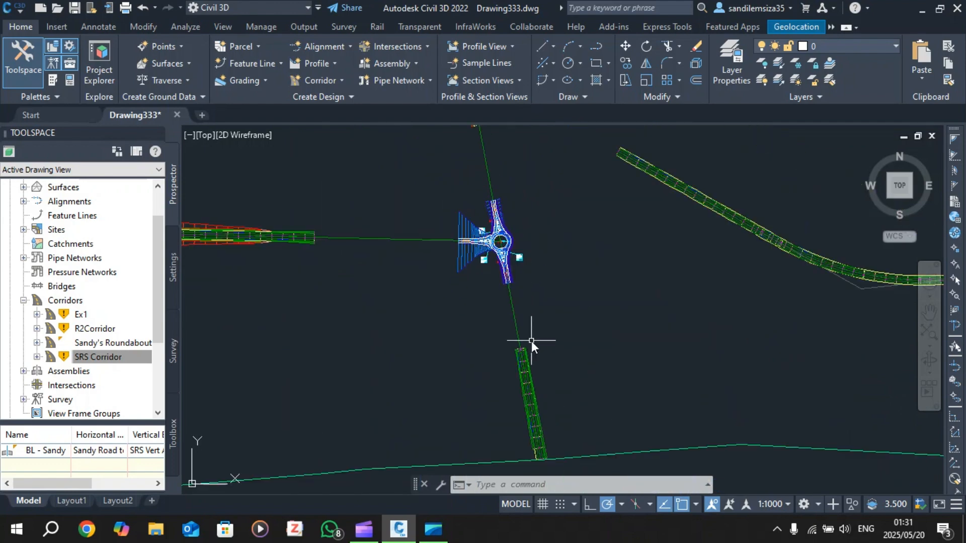
{"action": "scroll", "coordinate": [511, 235], "scroll_direction": "up", "scroll_amount": 5}
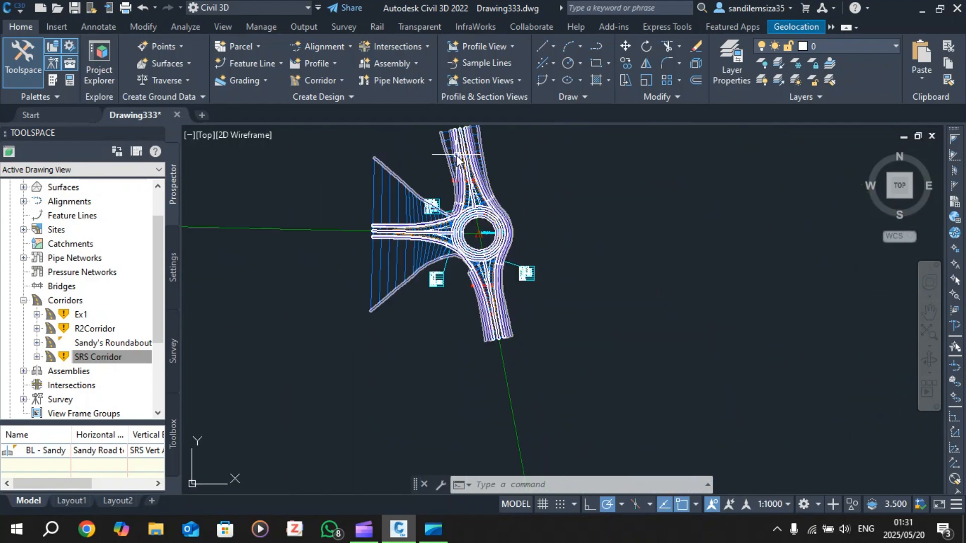
{"action": "scroll", "coordinate": [475, 237], "scroll_direction": "down", "scroll_amount": 2}
{"action": "scroll", "coordinate": [484, 235], "scroll_direction": "up", "scroll_amount": 5}
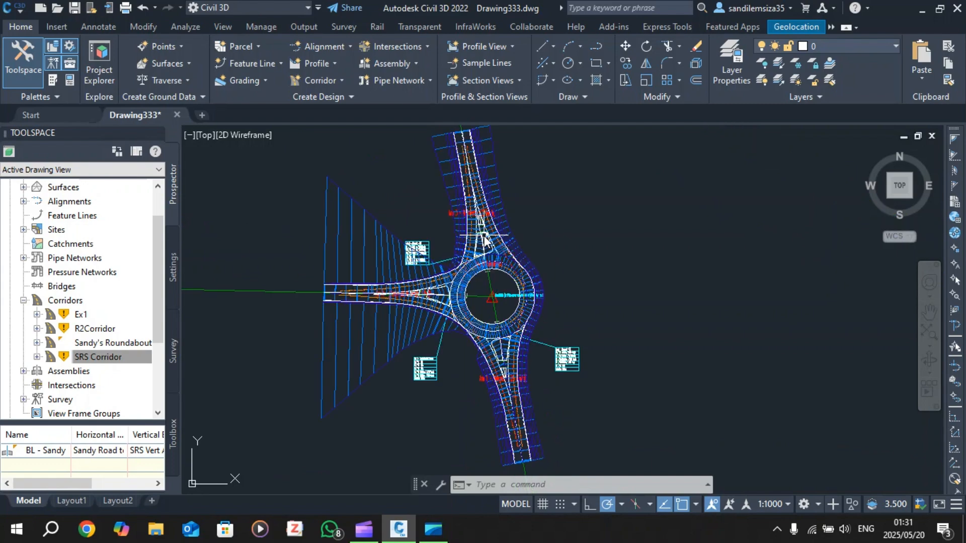
{"action": "scroll", "coordinate": [477, 241], "scroll_direction": "down", "scroll_amount": 5}
{"action": "scroll", "coordinate": [477, 241], "scroll_direction": "down", "scroll_amount": 3}
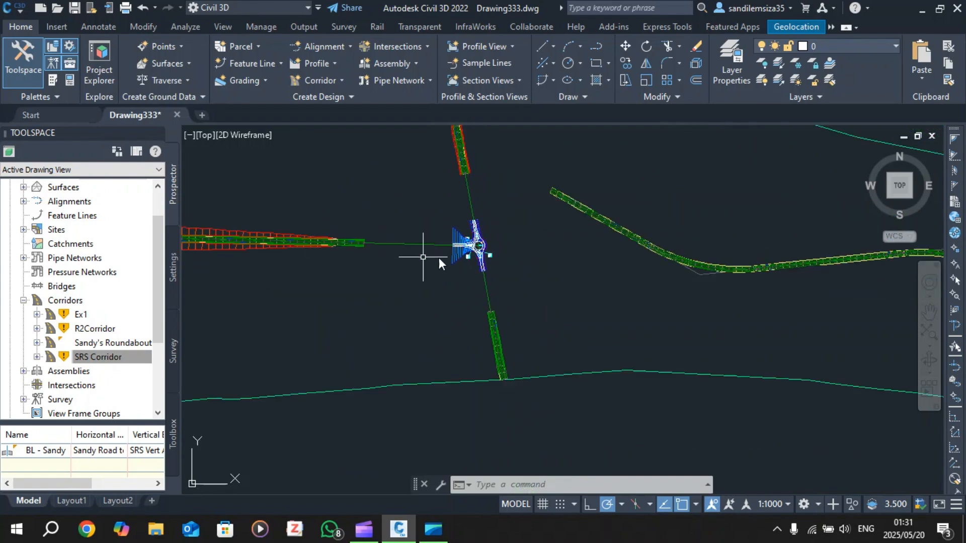
Examine the roundabout's west arm, its slope lines and data tables, and its position among the surrounding roads
{"action": "scroll", "coordinate": [438, 258], "scroll_direction": "up", "scroll_amount": 8}
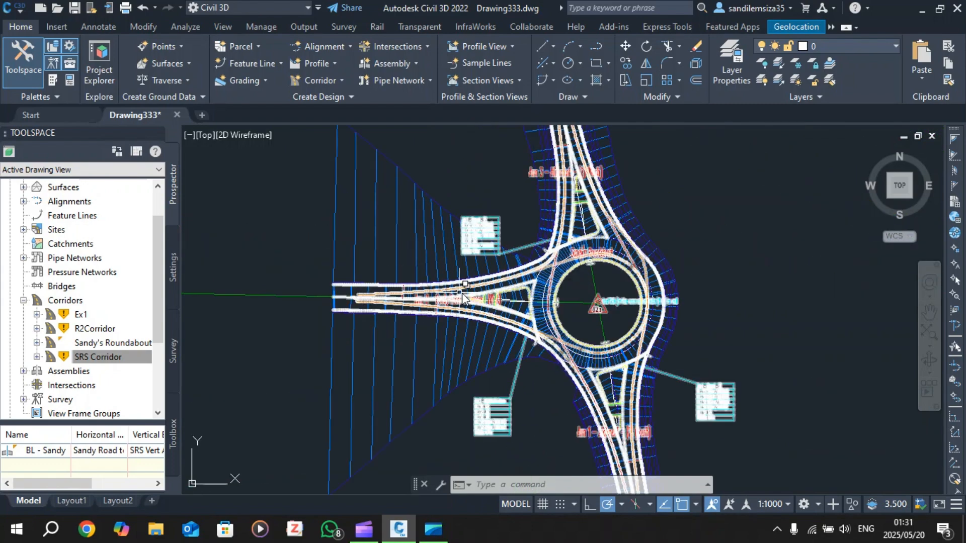
{"action": "scroll", "coordinate": [453, 291], "scroll_direction": "up", "scroll_amount": 4}
{"action": "scroll", "coordinate": [440, 274], "scroll_direction": "down", "scroll_amount": 1}
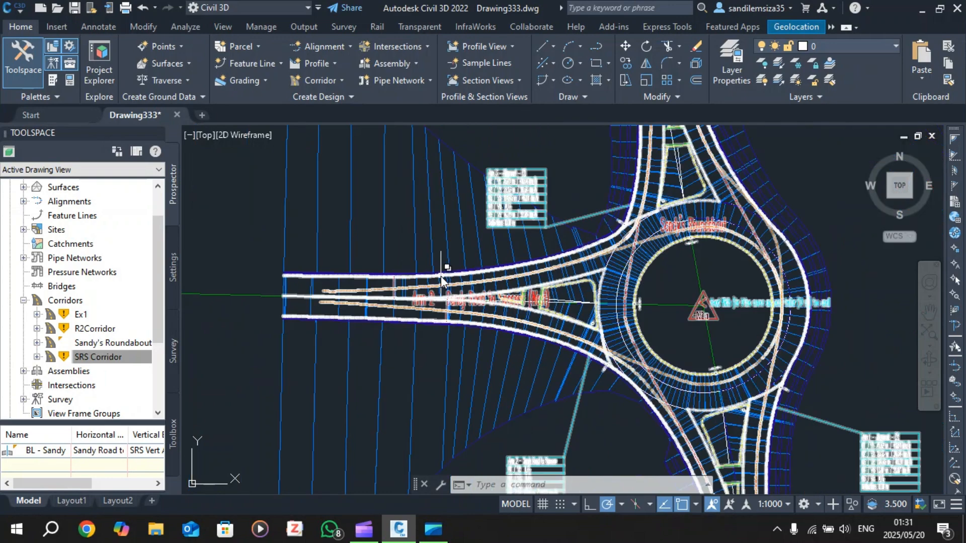
{"action": "scroll", "coordinate": [428, 257], "scroll_direction": "down", "scroll_amount": 5}
{"action": "scroll", "coordinate": [433, 247], "scroll_direction": "up", "scroll_amount": 2}
{"action": "scroll", "coordinate": [413, 257], "scroll_direction": "up", "scroll_amount": 4}
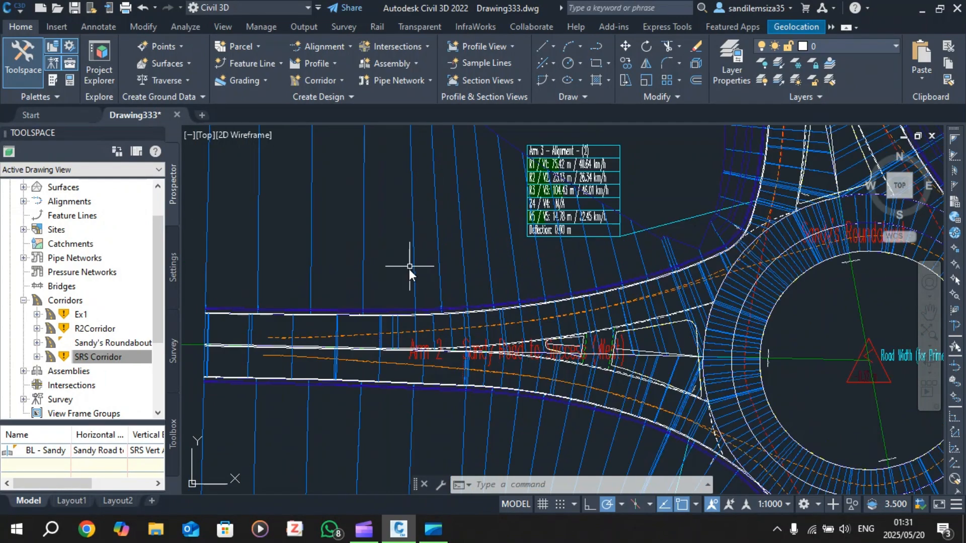
{"action": "scroll", "coordinate": [317, 314], "scroll_direction": "down", "scroll_amount": 6}
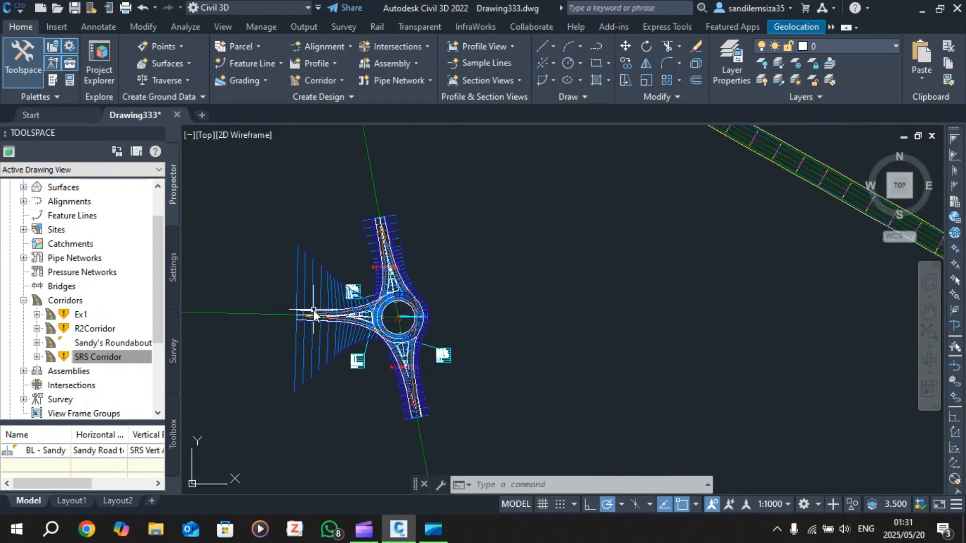
{"action": "scroll", "coordinate": [322, 312], "scroll_direction": "down", "scroll_amount": 3}
{"action": "scroll", "coordinate": [496, 300], "scroll_direction": "down", "scroll_amount": 2}
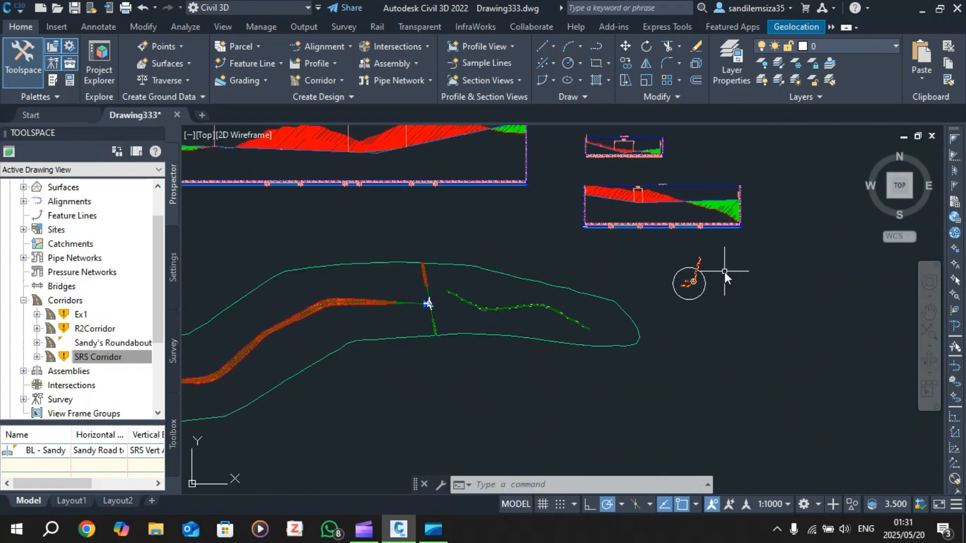
Look over the assemblies near the profile views, both inside the small circle and in the chain leading away from it
{"action": "scroll", "coordinate": [724, 271], "scroll_direction": "up", "scroll_amount": 3}
{"action": "scroll", "coordinate": [589, 312], "scroll_direction": "up", "scroll_amount": 5}
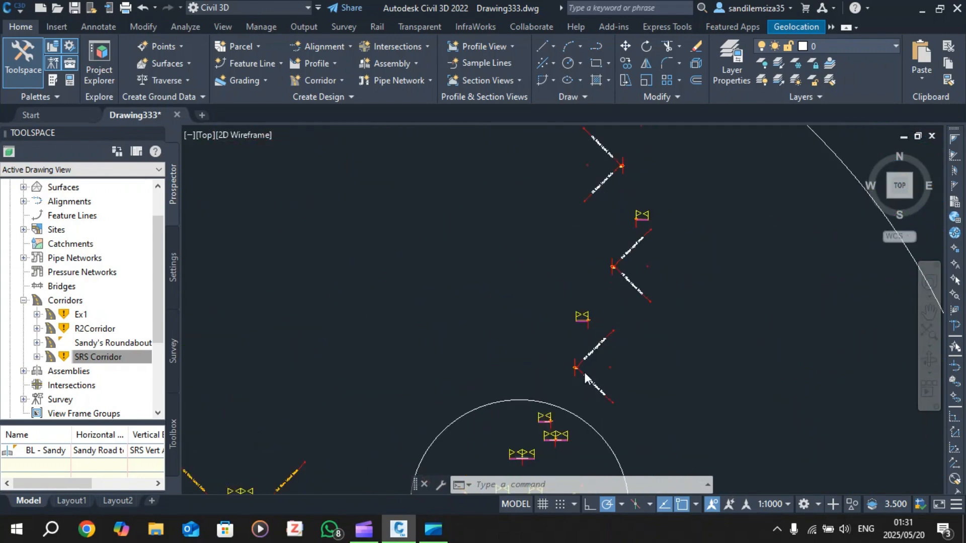
{"action": "scroll", "coordinate": [566, 365], "scroll_direction": "up", "scroll_amount": 1}
{"action": "scroll", "coordinate": [562, 370], "scroll_direction": "down", "scroll_amount": 3}
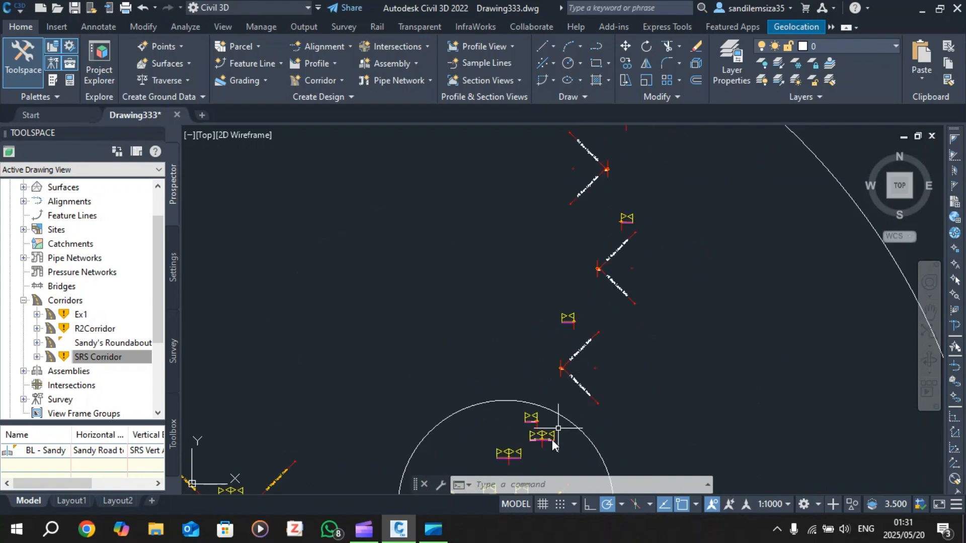
{"action": "scroll", "coordinate": [550, 423], "scroll_direction": "up", "scroll_amount": 1}
{"action": "scroll", "coordinate": [548, 408], "scroll_direction": "down", "scroll_amount": 3}
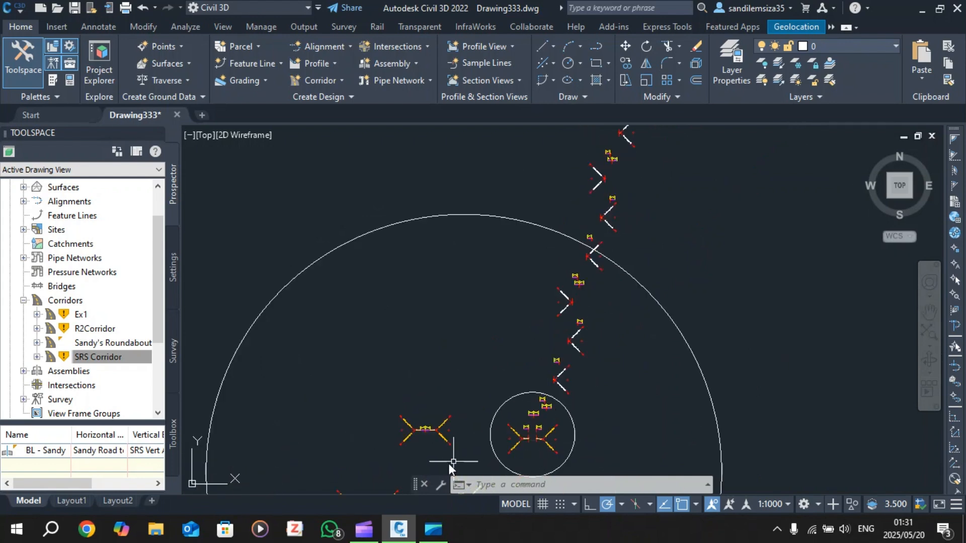
{"action": "scroll", "coordinate": [437, 445], "scroll_direction": "up", "scroll_amount": 3}
{"action": "scroll", "coordinate": [455, 342], "scroll_direction": "down", "scroll_amount": 3}
{"action": "scroll", "coordinate": [421, 399], "scroll_direction": "up", "scroll_amount": 3}
{"action": "scroll", "coordinate": [402, 262], "scroll_direction": "down", "scroll_amount": 2}
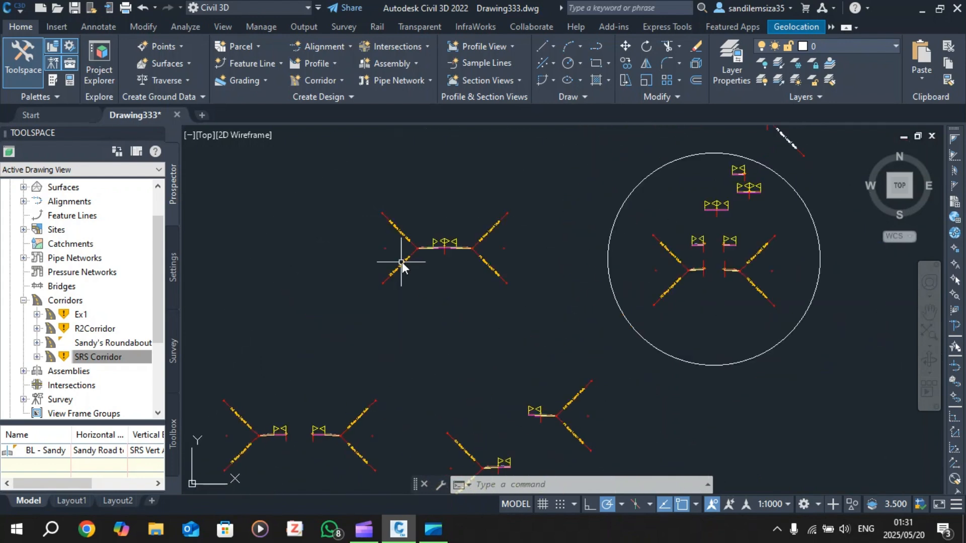
Examine the standalone full-width road assembly, including its lanes, shoulders and cut and fill slopes
{"action": "scroll", "coordinate": [448, 241], "scroll_direction": "up", "scroll_amount": 3}
{"action": "scroll", "coordinate": [524, 195], "scroll_direction": "up", "scroll_amount": 2}
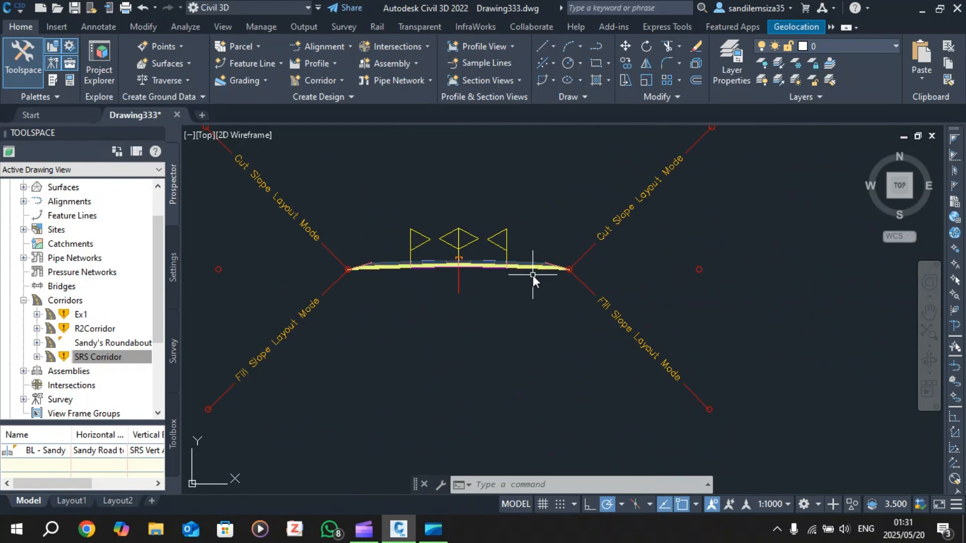
{"action": "scroll", "coordinate": [507, 278], "scroll_direction": "up", "scroll_amount": 3}
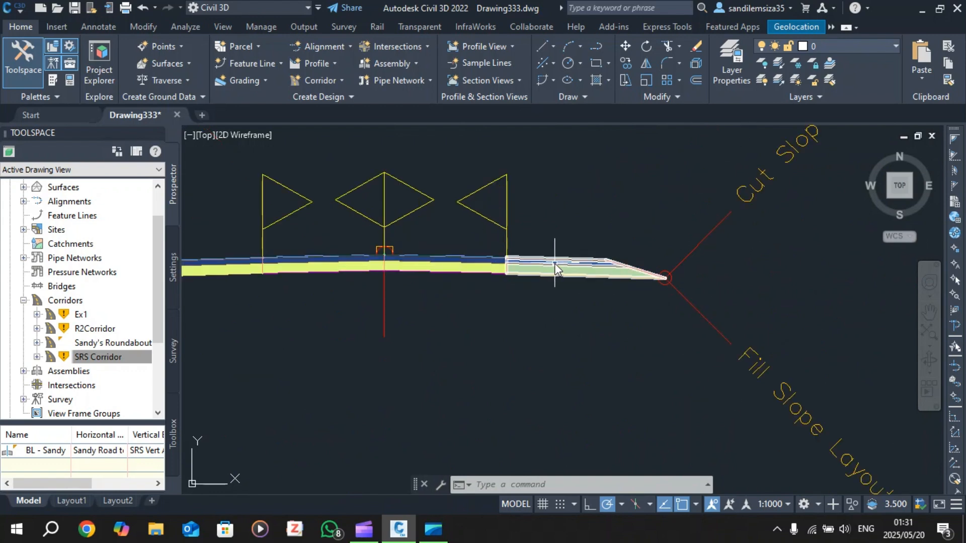
{"action": "scroll", "coordinate": [555, 275], "scroll_direction": "down", "scroll_amount": 4}
{"action": "scroll", "coordinate": [569, 295], "scroll_direction": "down", "scroll_amount": 2}
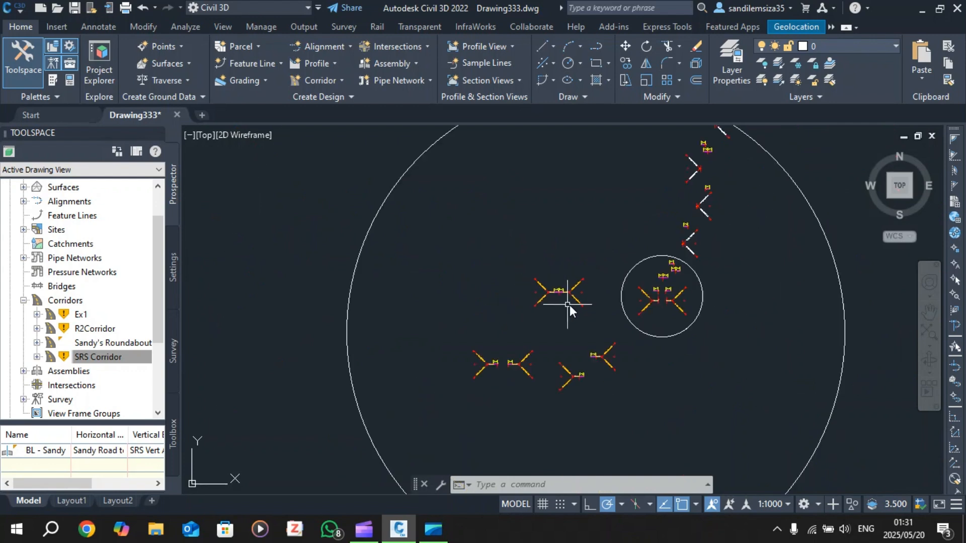
{"action": "scroll", "coordinate": [649, 259], "scroll_direction": "up", "scroll_amount": 5}
{"action": "scroll", "coordinate": [662, 291], "scroll_direction": "down", "scroll_amount": 5}
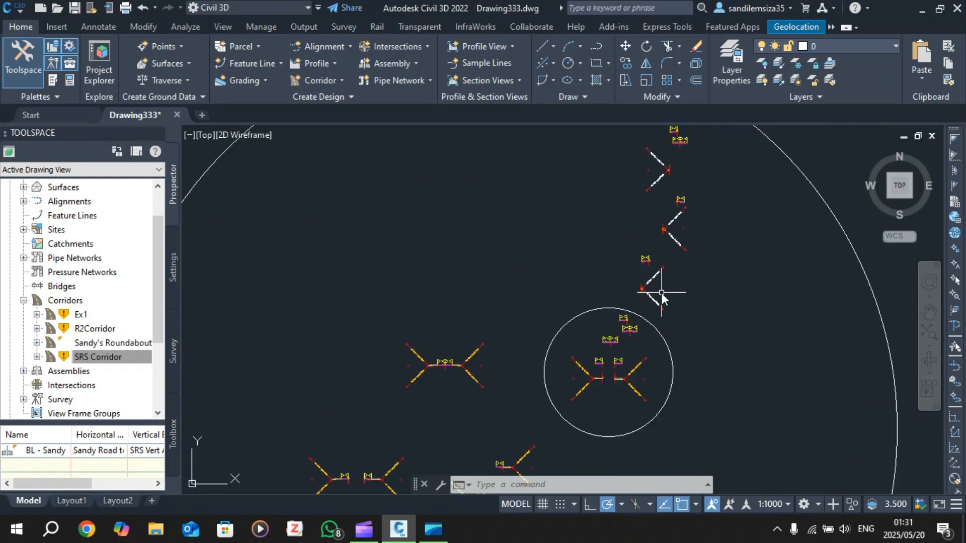
{"action": "scroll", "coordinate": [553, 321], "scroll_direction": "down", "scroll_amount": 2}
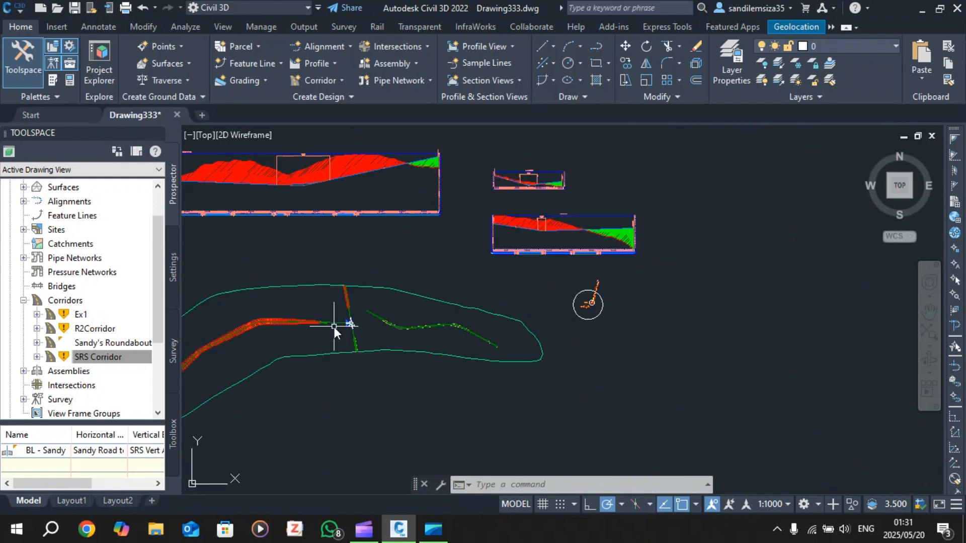
Inspect the roundabout corridor's wide daylight lines along the west arm and the gaps to the adjoining road corridors
{"action": "scroll", "coordinate": [337, 326], "scroll_direction": "up", "scroll_amount": 8}
{"action": "scroll", "coordinate": [352, 332], "scroll_direction": "up", "scroll_amount": 2}
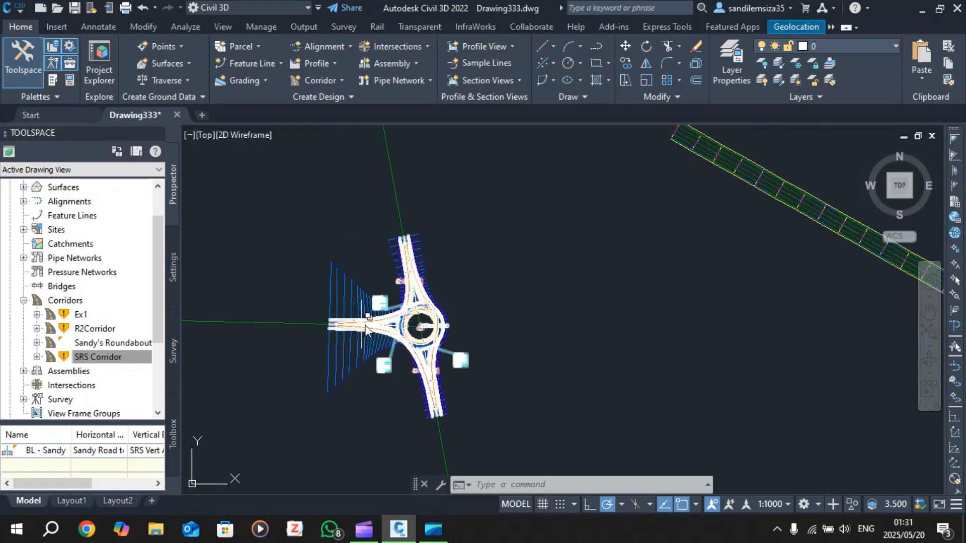
{"action": "scroll", "coordinate": [387, 342], "scroll_direction": "down", "scroll_amount": 1}
{"action": "scroll", "coordinate": [391, 347], "scroll_direction": "up", "scroll_amount": 3}
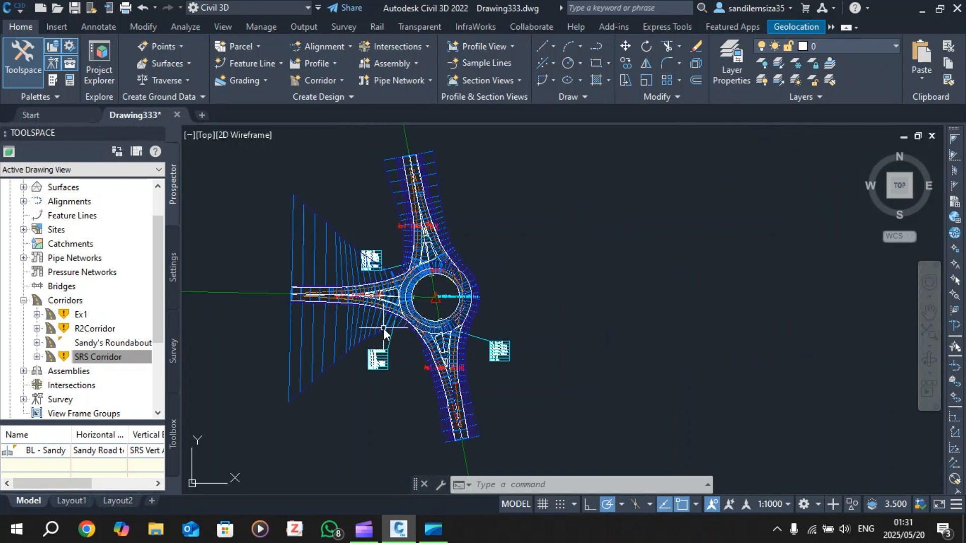
{"action": "scroll", "coordinate": [385, 330], "scroll_direction": "up", "scroll_amount": 2}
{"action": "scroll", "coordinate": [437, 286], "scroll_direction": "down", "scroll_amount": 2}
{"action": "scroll", "coordinate": [437, 287], "scroll_direction": "down", "scroll_amount": 5}
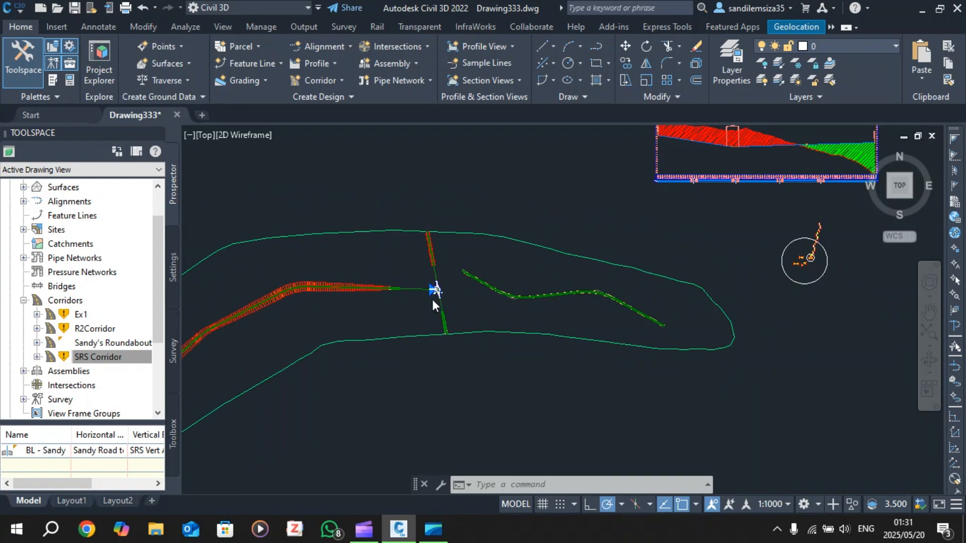
{"action": "scroll", "coordinate": [433, 300], "scroll_direction": "up", "scroll_amount": 5}
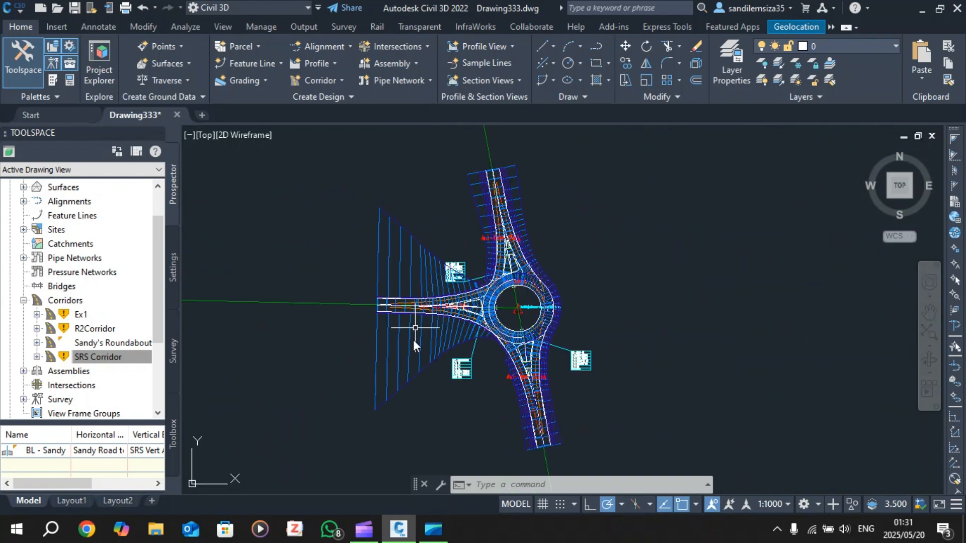
{"action": "scroll", "coordinate": [411, 364], "scroll_direction": "up", "scroll_amount": 2}
{"action": "mouse_move", "coordinate": [410, 362]}
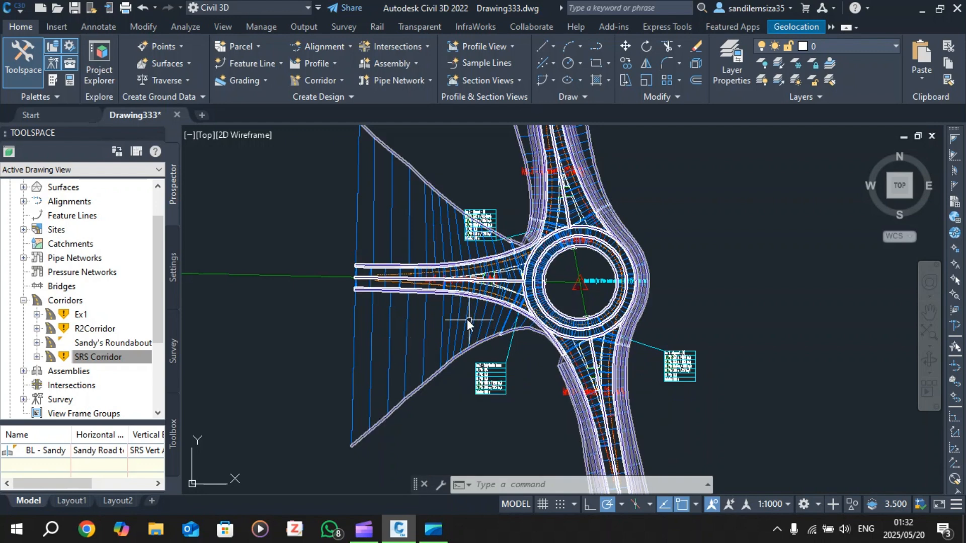
{"action": "scroll", "coordinate": [382, 234], "scroll_direction": "down", "scroll_amount": 10}
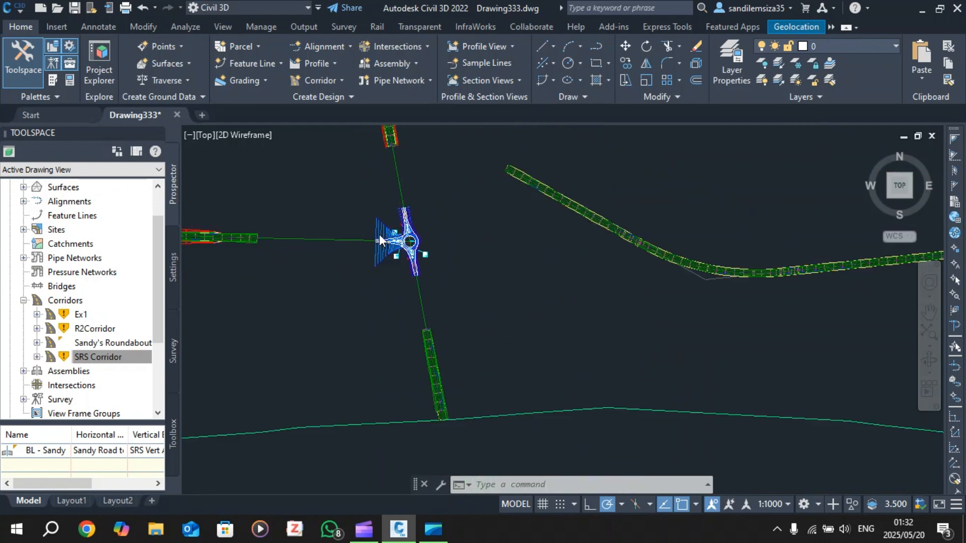
Window-select the central group of assemblies inside the small circle to identify them, and clear the selection
{"action": "scroll", "coordinate": [749, 207], "scroll_direction": "up", "scroll_amount": 10}
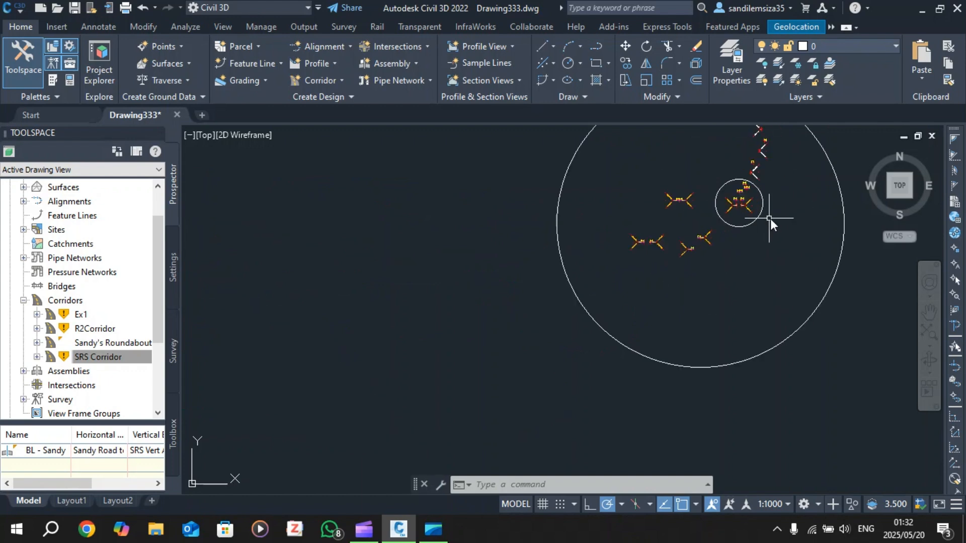
{"action": "scroll", "coordinate": [757, 188], "scroll_direction": "down", "scroll_amount": 2}
{"action": "scroll", "coordinate": [740, 151], "scroll_direction": "up", "scroll_amount": 10}
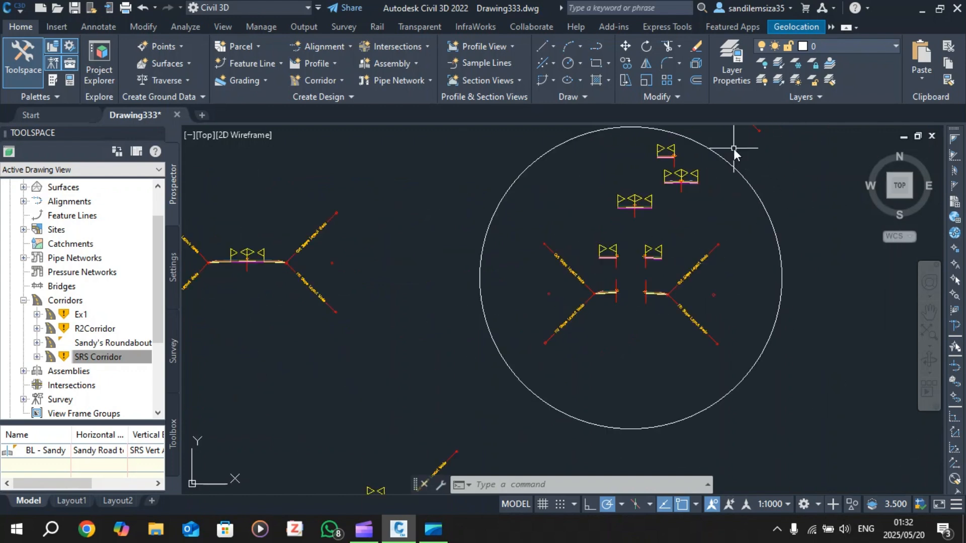
{"action": "scroll", "coordinate": [646, 211], "scroll_direction": "down", "scroll_amount": 3}
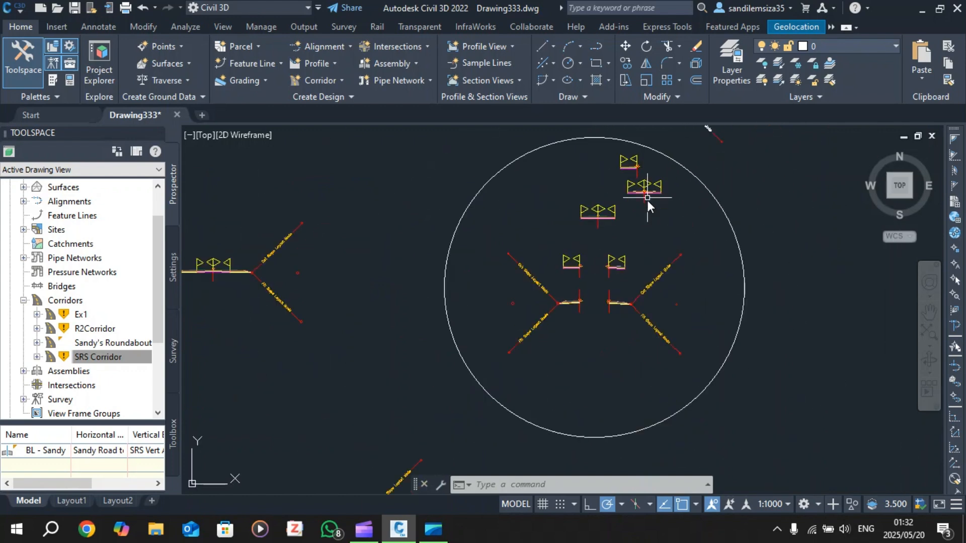
{"action": "scroll", "coordinate": [645, 221], "scroll_direction": "up", "scroll_amount": 1}
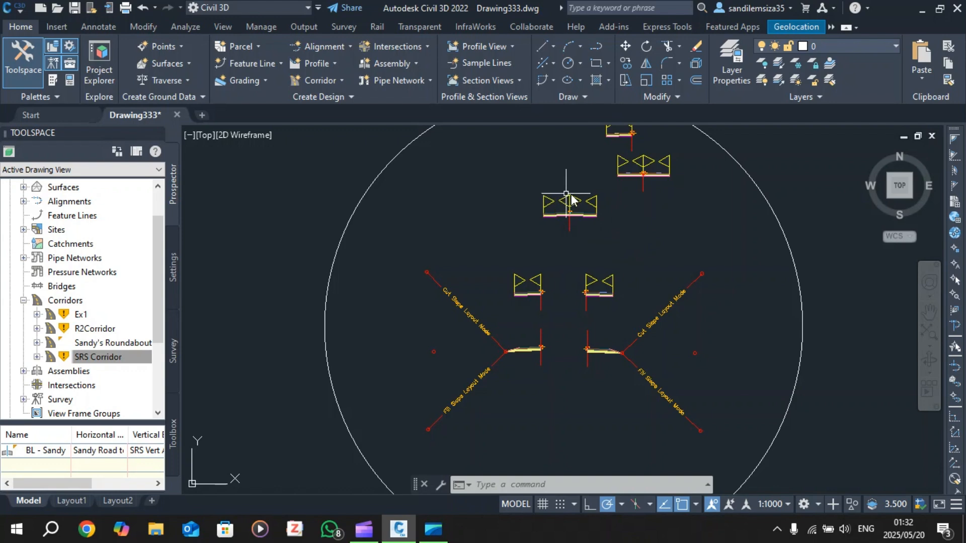
{"action": "left_click", "coordinate": [436, 213]}
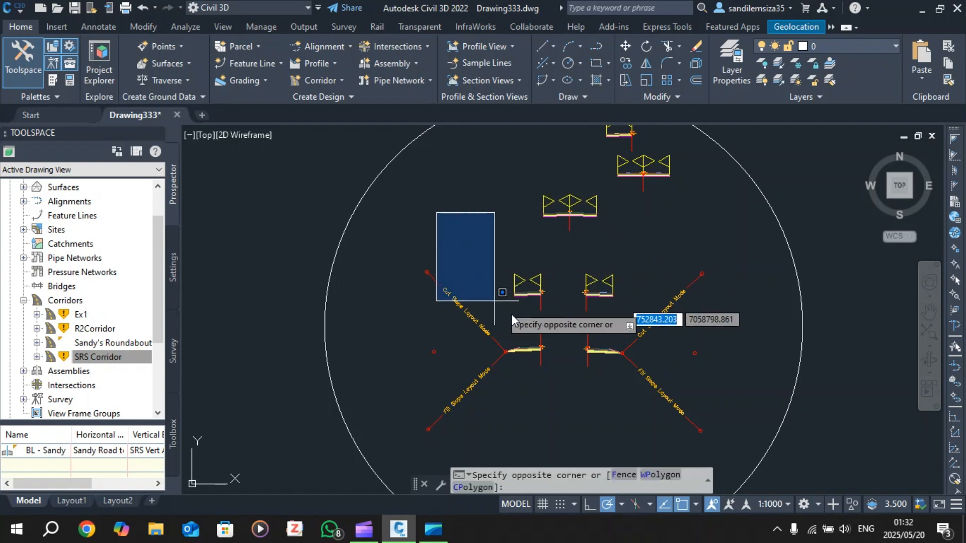
{"action": "left_click", "coordinate": [740, 391]}
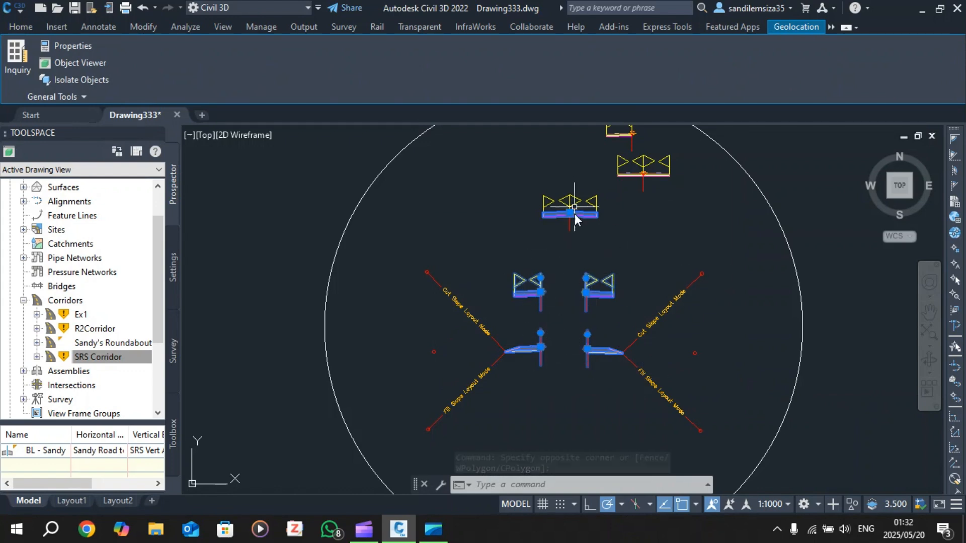
{"action": "scroll", "coordinate": [566, 277], "scroll_direction": "down", "scroll_amount": 5}
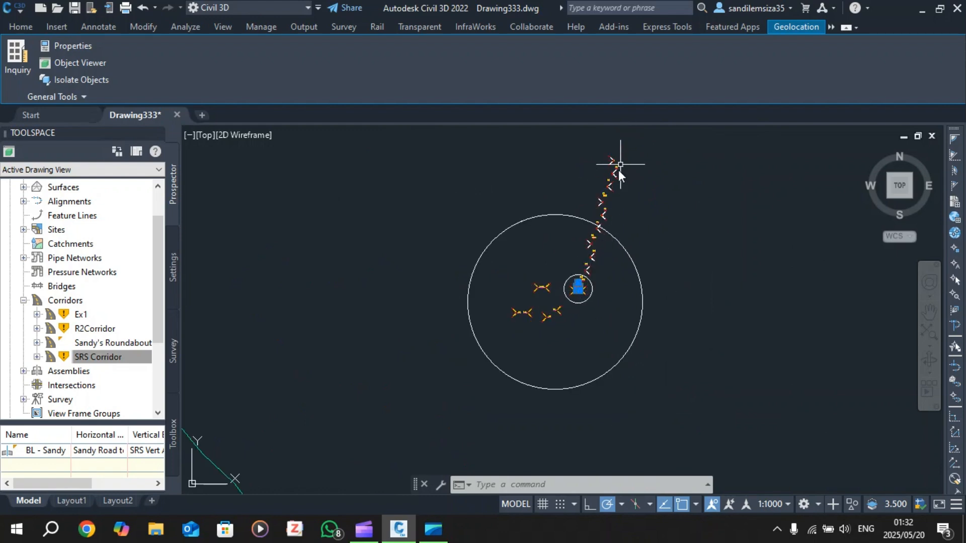
{"action": "scroll", "coordinate": [585, 271], "scroll_direction": "up", "scroll_amount": 4}
{"action": "scroll", "coordinate": [585, 270], "scroll_direction": "up", "scroll_amount": 1}
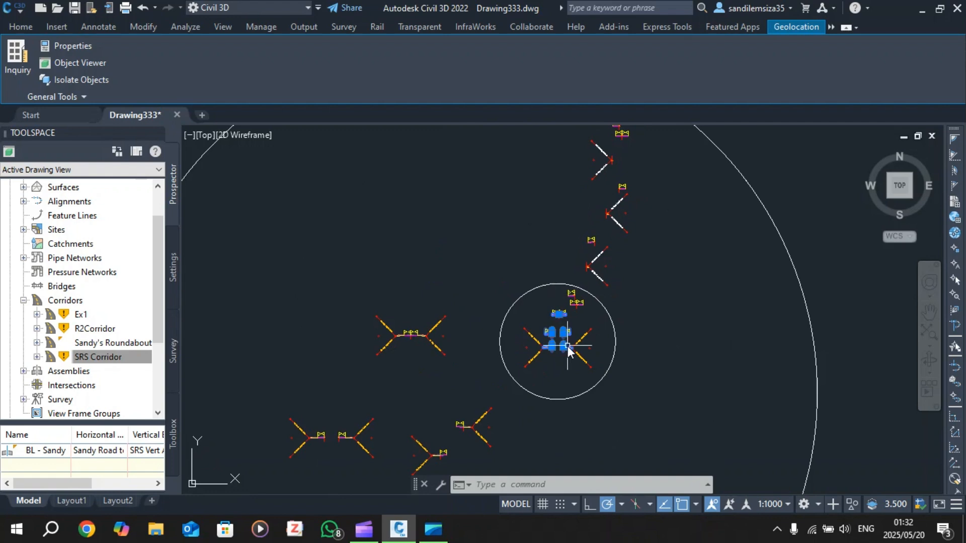
{"action": "scroll", "coordinate": [567, 347], "scroll_direction": "up", "scroll_amount": 6}
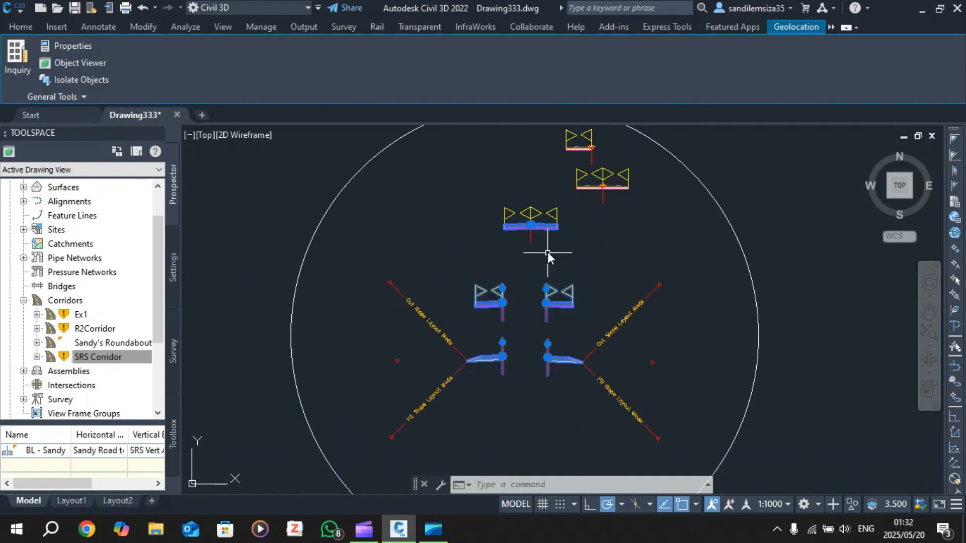
{"action": "left_click", "coordinate": [529, 222]}
{"action": "key", "text": "Escape"}
Compare the two full-width lane assemblies without side slopes inside the small circle, checking their baselines and pavement layers
{"action": "scroll", "coordinate": [529, 222], "scroll_direction": "up", "scroll_amount": 6}
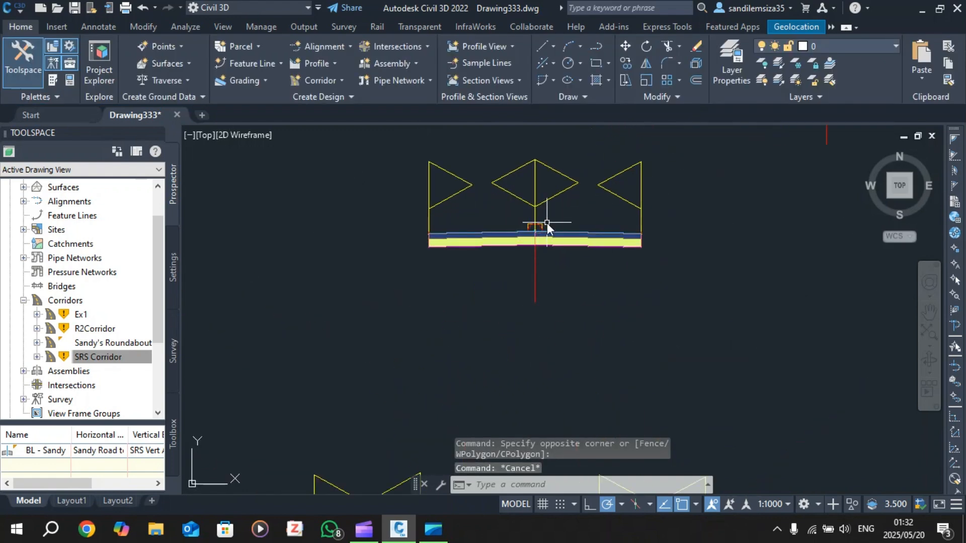
{"action": "scroll", "coordinate": [548, 223], "scroll_direction": "up", "scroll_amount": 2}
{"action": "scroll", "coordinate": [549, 244], "scroll_direction": "down", "scroll_amount": 6}
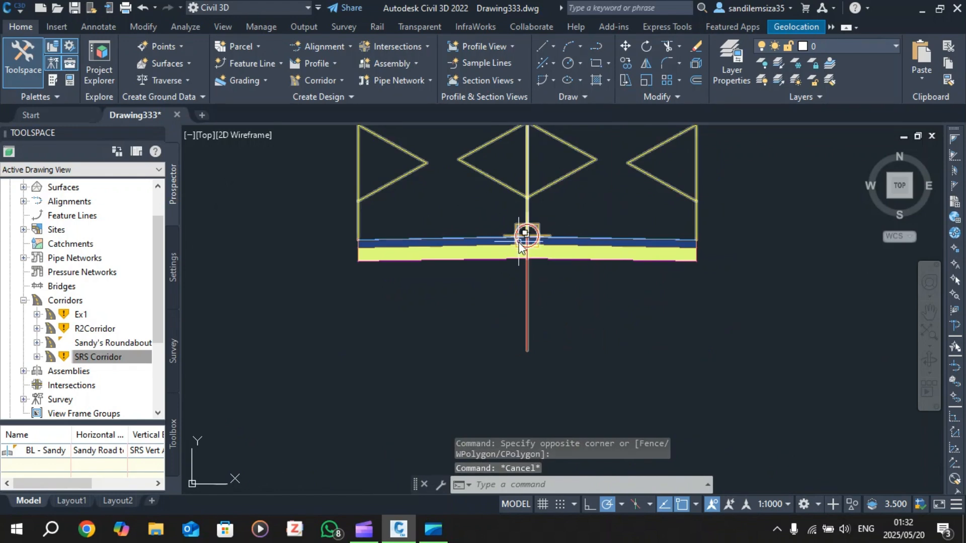
{"action": "scroll", "coordinate": [576, 213], "scroll_direction": "down", "scroll_amount": 2}
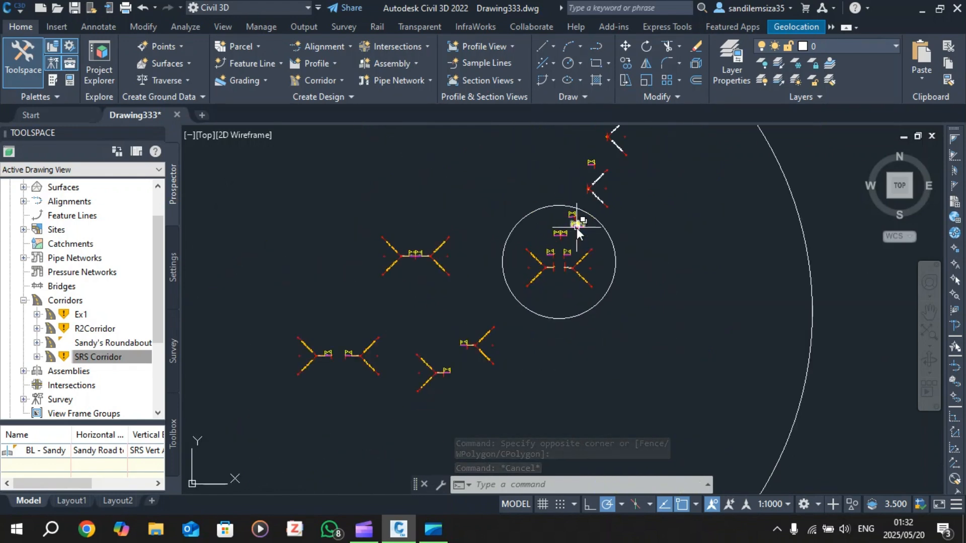
{"action": "scroll", "coordinate": [577, 217], "scroll_direction": "up", "scroll_amount": 6}
{"action": "mouse_move", "coordinate": [581, 221]}
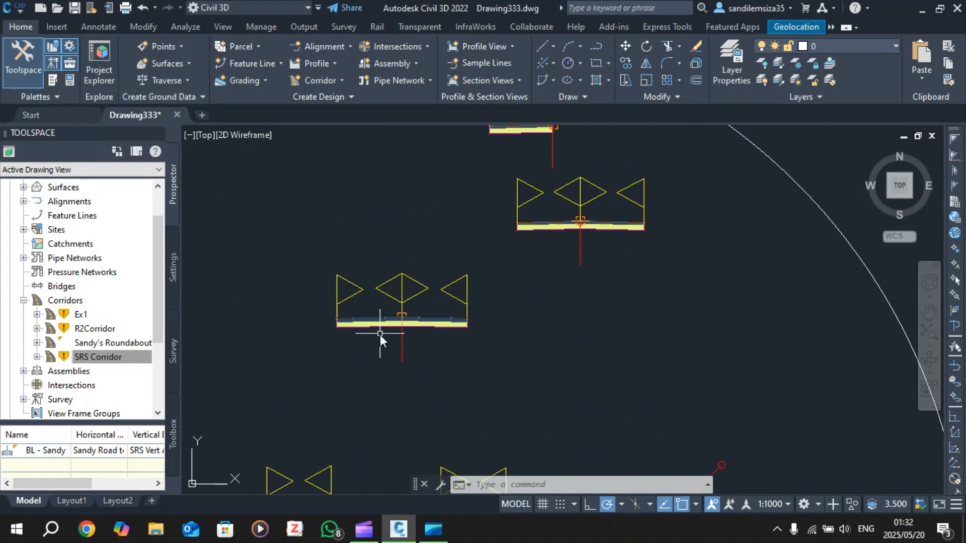
{"action": "scroll", "coordinate": [381, 333], "scroll_direction": "up", "scroll_amount": 4}
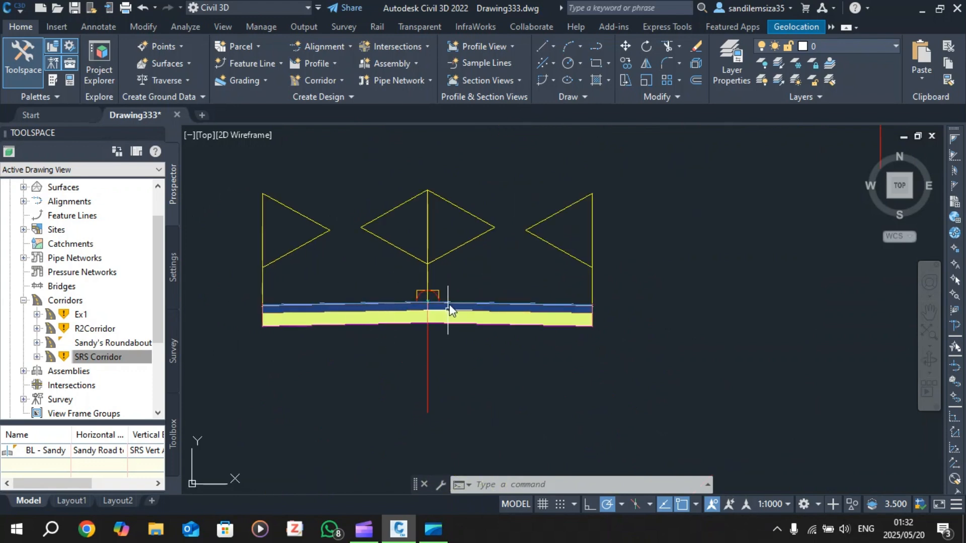
{"action": "scroll", "coordinate": [466, 282], "scroll_direction": "down", "scroll_amount": 5}
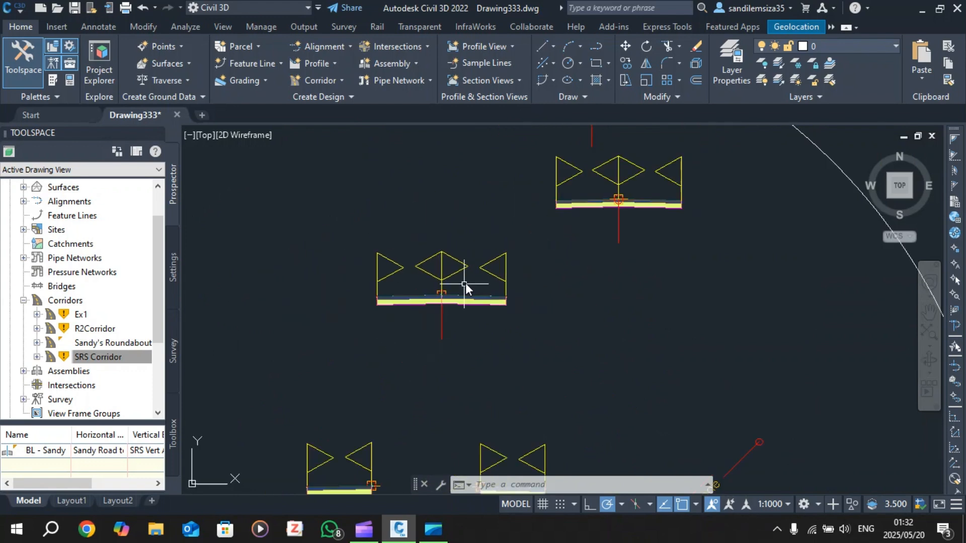
Examine the paired half-width assemblies inside the small circle, comparing the lane-only sections with the verge sections carrying cut and fill slopes
{"action": "scroll", "coordinate": [431, 391], "scroll_direction": "up", "scroll_amount": 2}
{"action": "scroll", "coordinate": [432, 391], "scroll_direction": "up", "scroll_amount": 4}
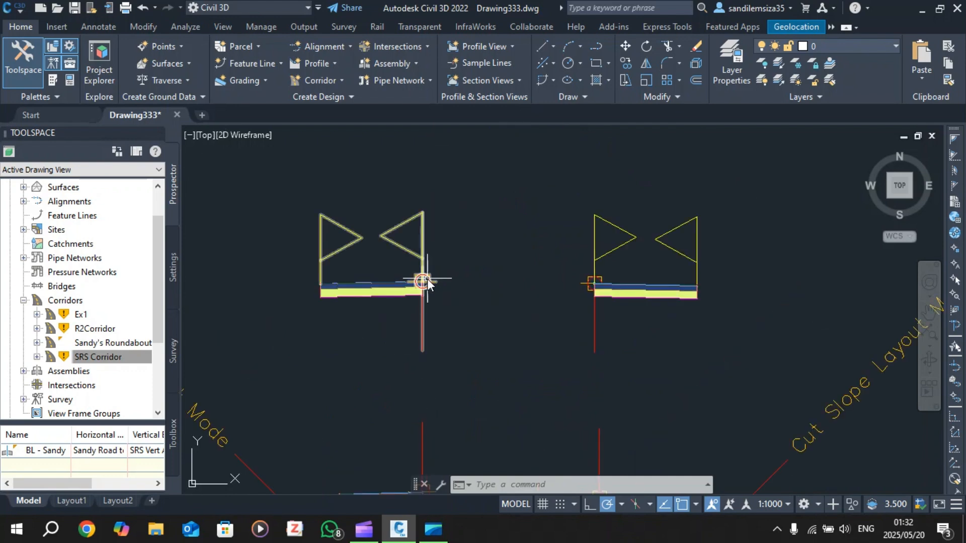
{"action": "scroll", "coordinate": [428, 283], "scroll_direction": "down", "scroll_amount": 5}
{"action": "scroll", "coordinate": [428, 283], "scroll_direction": "up", "scroll_amount": 5}
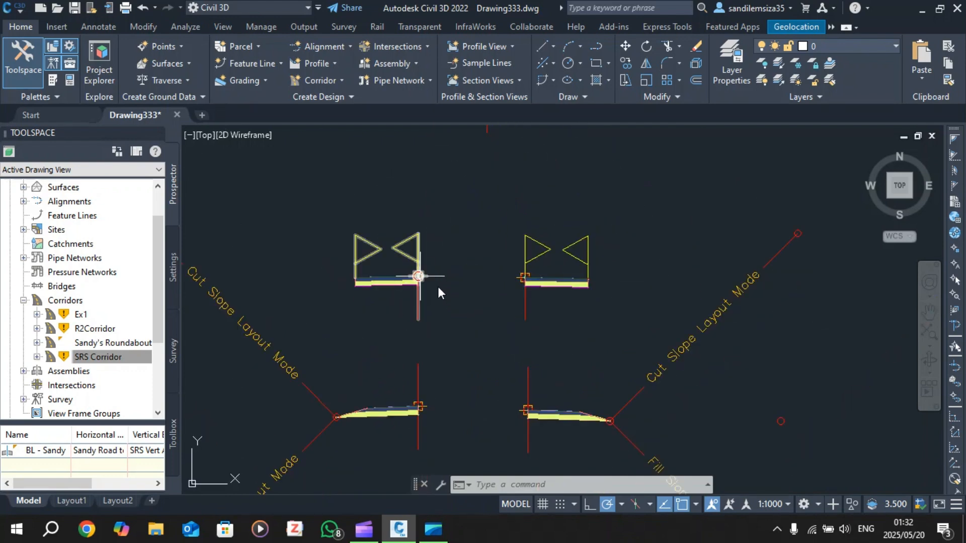
{"action": "scroll", "coordinate": [526, 279], "scroll_direction": "down", "scroll_amount": 4}
{"action": "scroll", "coordinate": [480, 325], "scroll_direction": "up", "scroll_amount": 10}
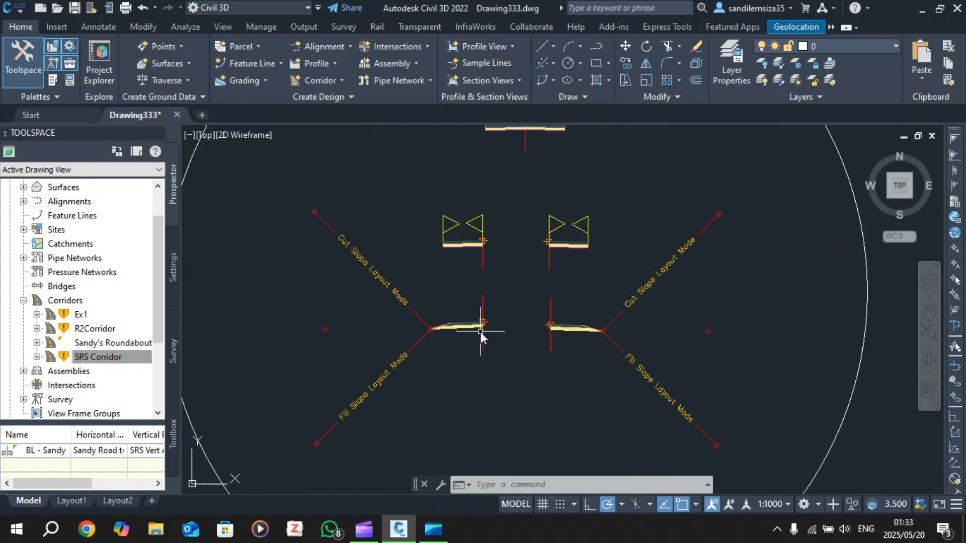
{"action": "scroll", "coordinate": [486, 278], "scroll_direction": "down", "scroll_amount": 2}
{"action": "scroll", "coordinate": [490, 273], "scroll_direction": "down", "scroll_amount": 3}
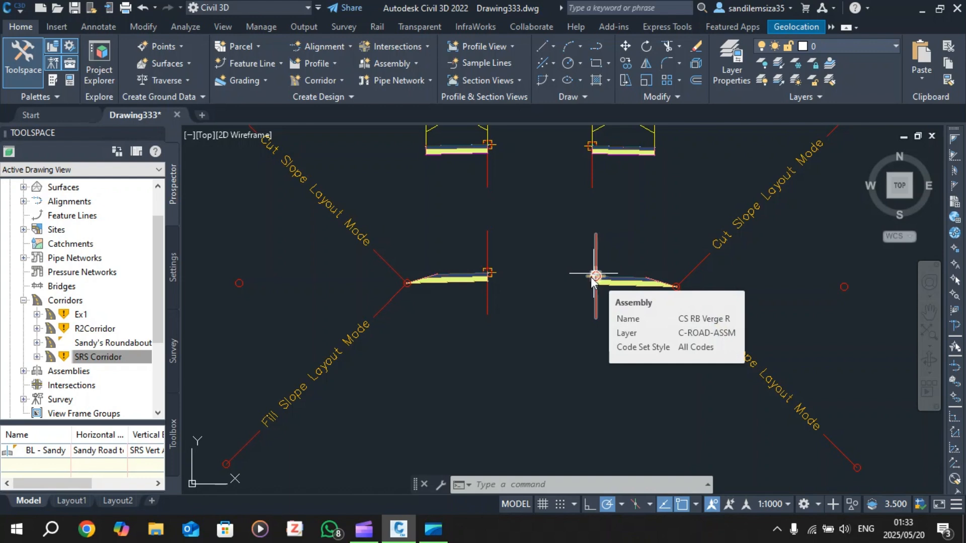
Review the roundabout corridor in plan, checking the outer edges and slope lines around the circle and along its three arms
{"action": "scroll", "coordinate": [594, 277], "scroll_direction": "down", "scroll_amount": 8}
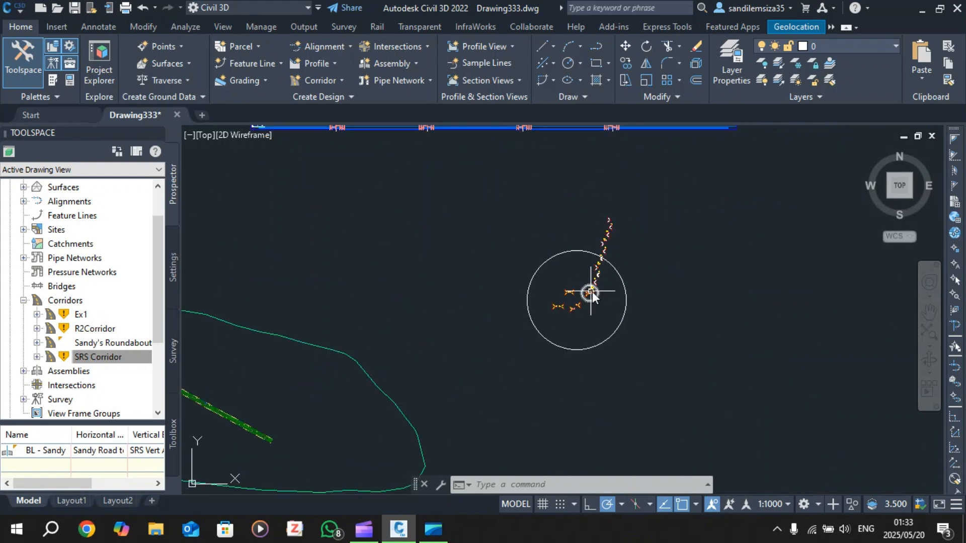
{"action": "scroll", "coordinate": [589, 292], "scroll_direction": "up", "scroll_amount": 3}
{"action": "scroll", "coordinate": [591, 297], "scroll_direction": "down", "scroll_amount": 8}
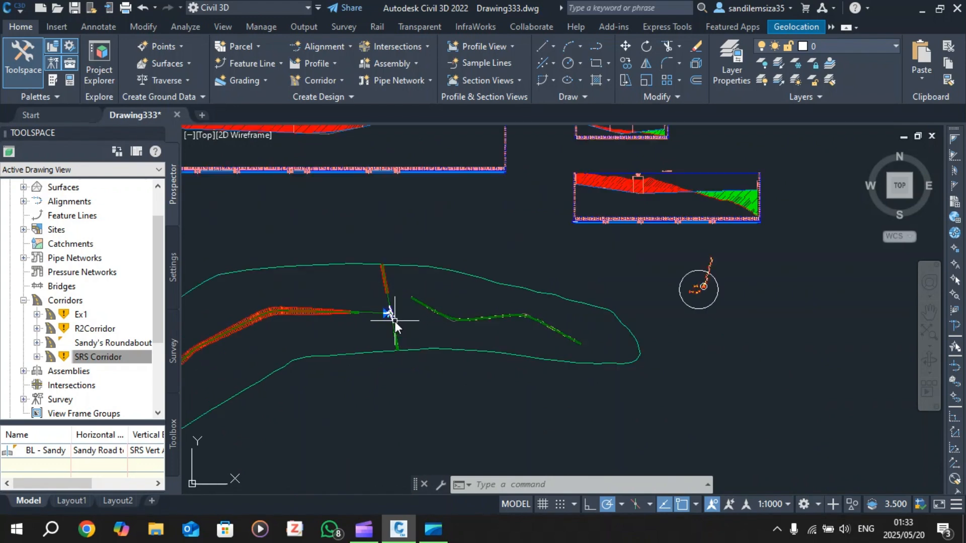
{"action": "scroll", "coordinate": [393, 317], "scroll_direction": "up", "scroll_amount": 10}
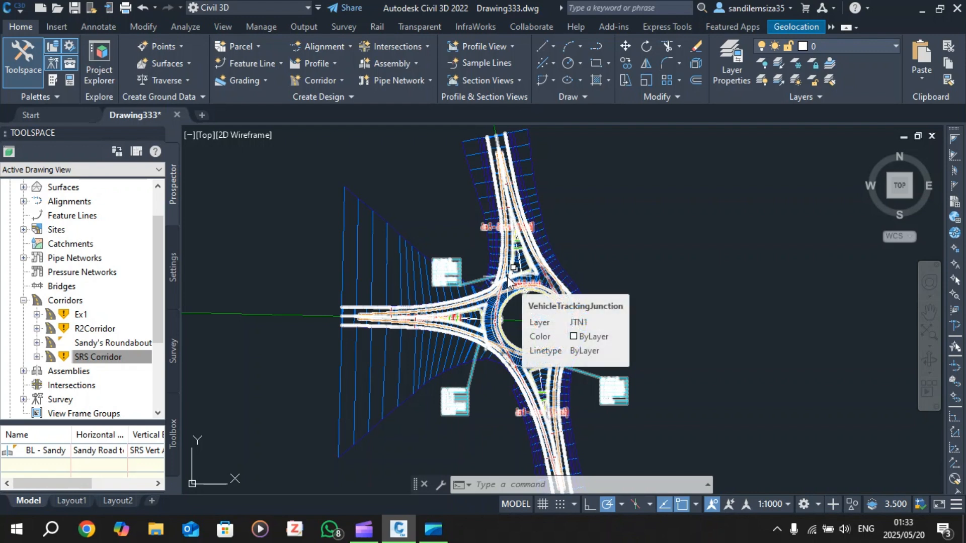
{"action": "scroll", "coordinate": [634, 289], "scroll_direction": "down", "scroll_amount": 2}
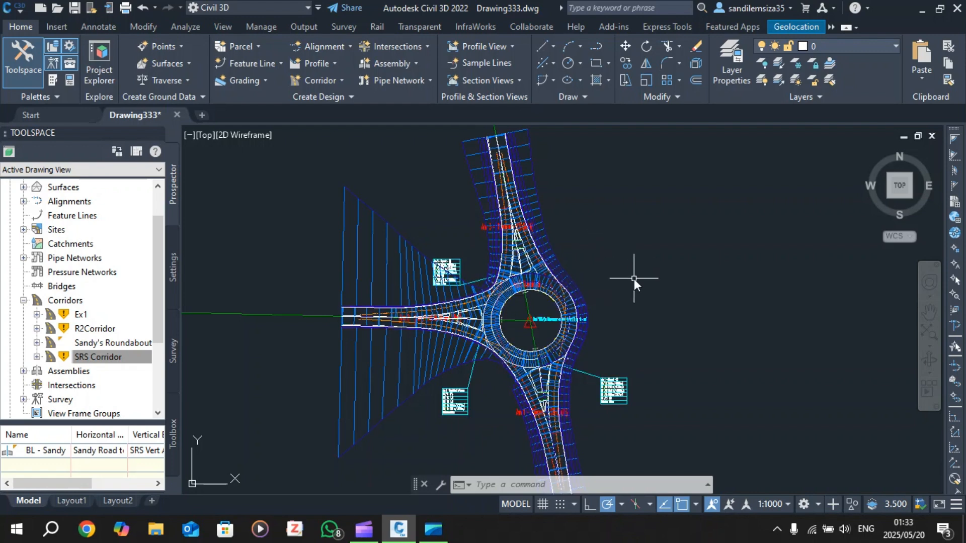
{"action": "scroll", "coordinate": [629, 346], "scroll_direction": "up", "scroll_amount": 2}
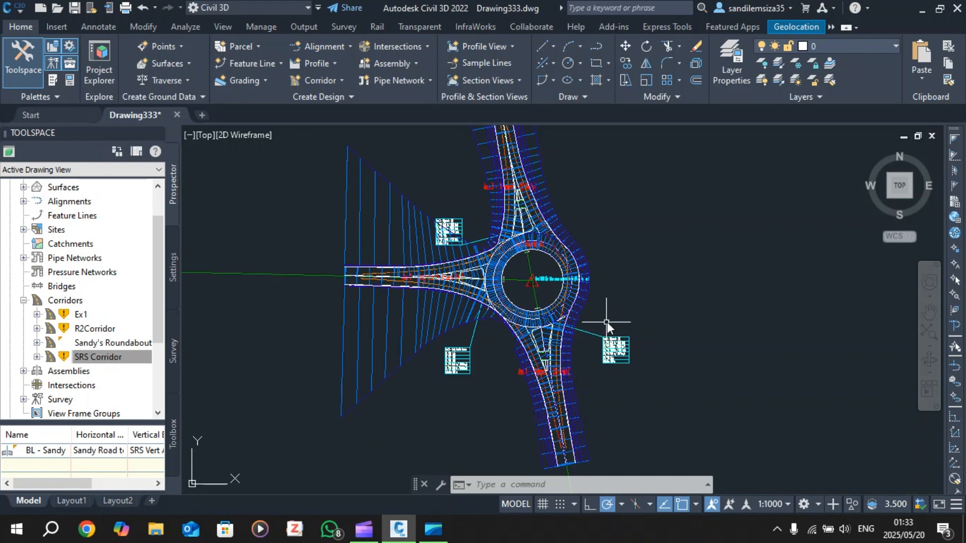
{"action": "scroll", "coordinate": [608, 316], "scroll_direction": "down", "scroll_amount": 1}
{"action": "scroll", "coordinate": [594, 329], "scroll_direction": "up", "scroll_amount": 1}
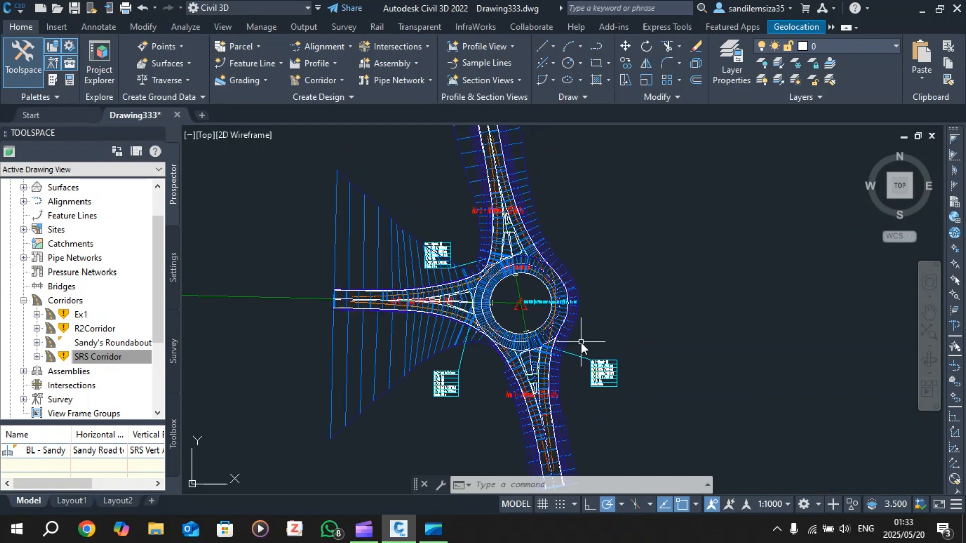
{"action": "scroll", "coordinate": [581, 342], "scroll_direction": "down", "scroll_amount": 1}
{"action": "scroll", "coordinate": [568, 363], "scroll_direction": "up", "scroll_amount": 2}
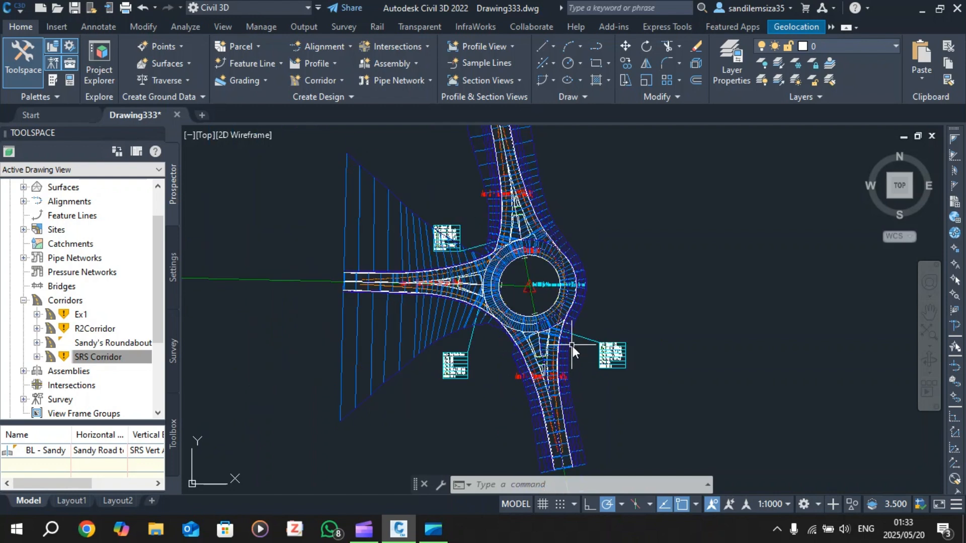
{"action": "scroll", "coordinate": [575, 333], "scroll_direction": "up", "scroll_amount": 1}
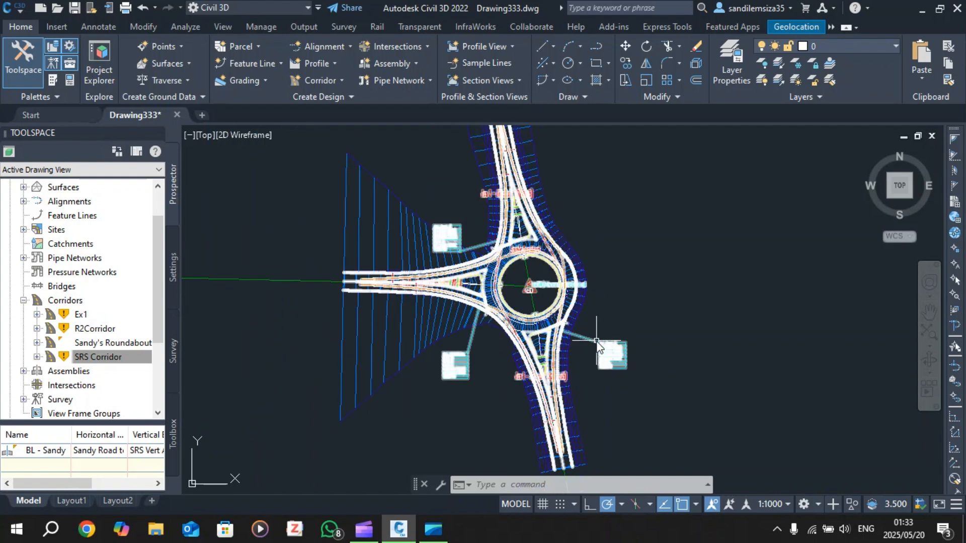
{"action": "scroll", "coordinate": [594, 329], "scroll_direction": "down", "scroll_amount": 1}
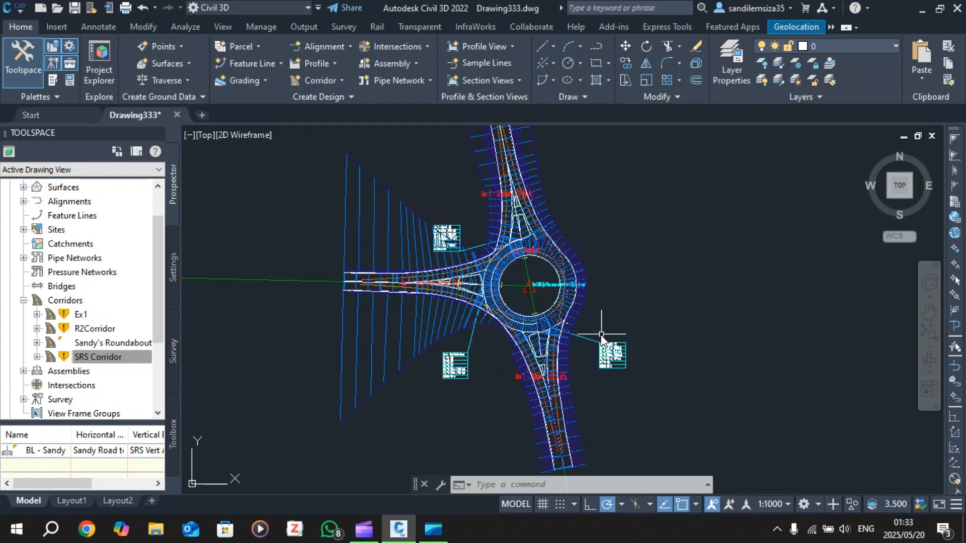
{"action": "mouse_move", "coordinate": [599, 333]}
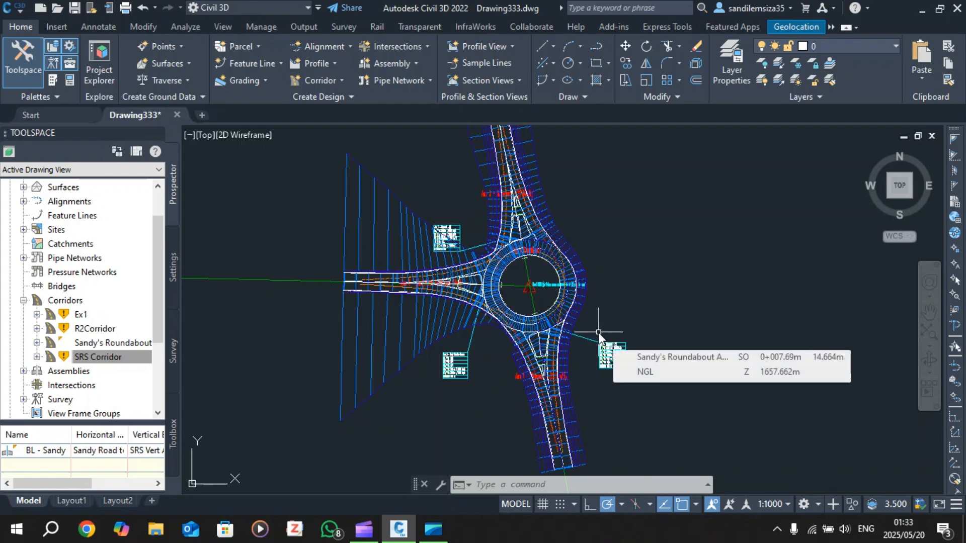
Erase the kerb subassembly and the cut-and-fill slope subassembly from the assembly just above the small circle
{"action": "scroll", "coordinate": [598, 334], "scroll_direction": "down", "scroll_amount": 10}
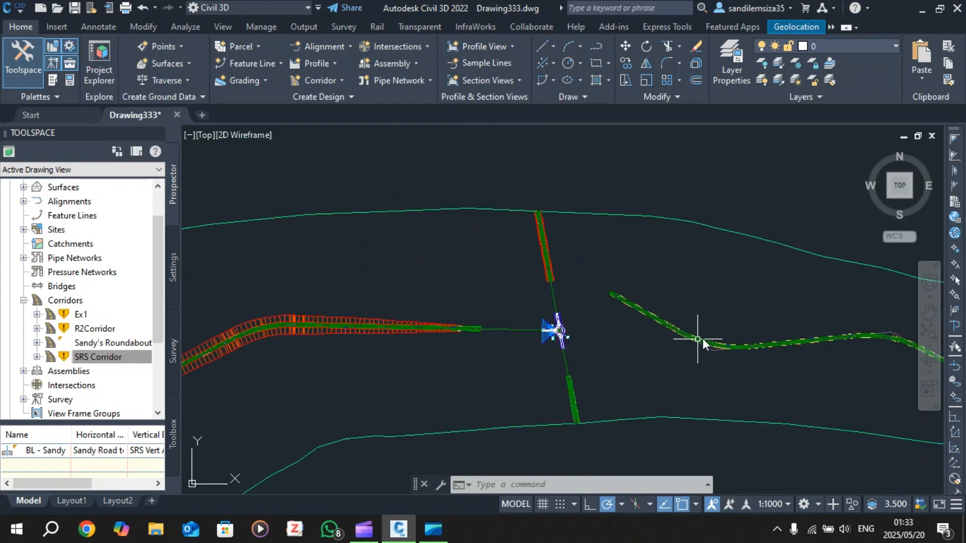
{"action": "scroll", "coordinate": [770, 317], "scroll_direction": "down", "scroll_amount": 3}
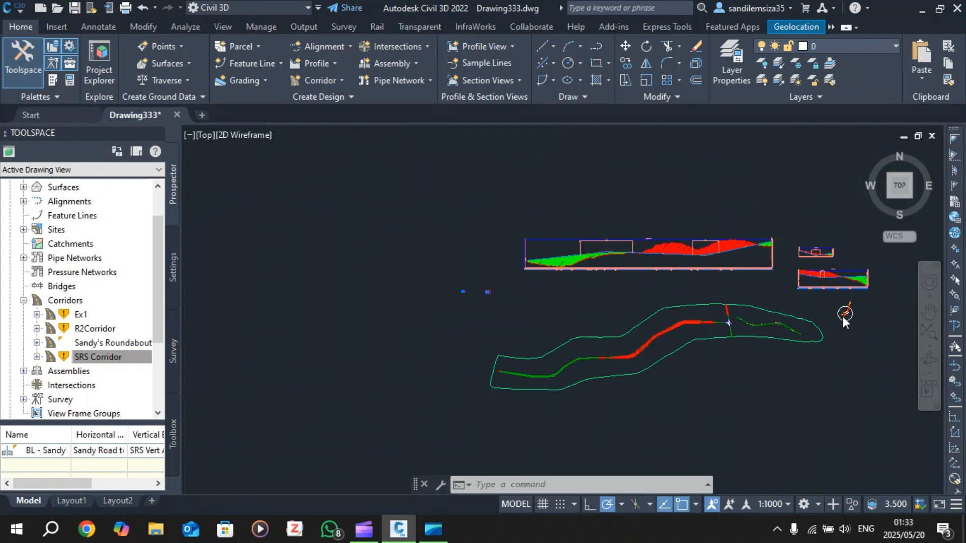
{"action": "scroll", "coordinate": [843, 316], "scroll_direction": "up", "scroll_amount": 10}
{"action": "scroll", "coordinate": [726, 338], "scroll_direction": "up", "scroll_amount": 2}
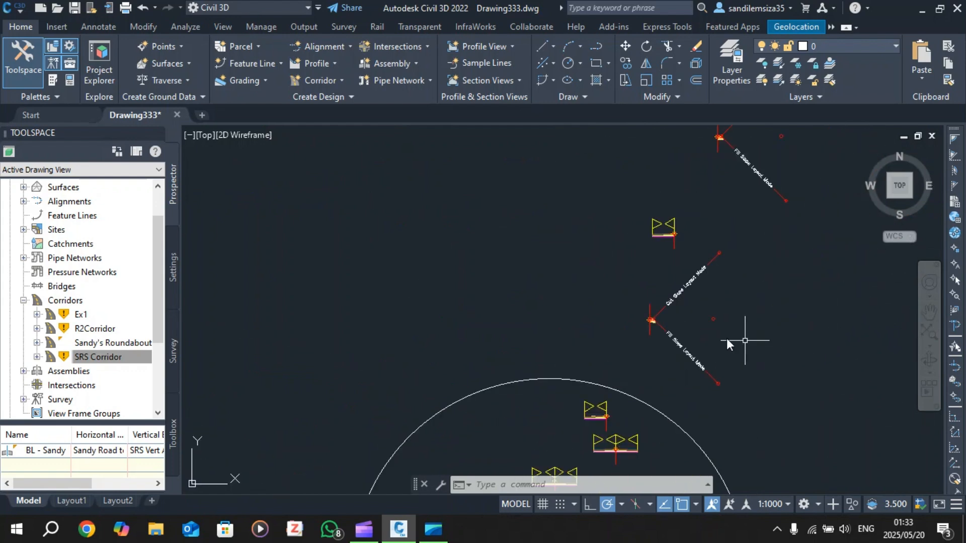
{"action": "scroll", "coordinate": [659, 334], "scroll_direction": "up", "scroll_amount": 3}
{"action": "scroll", "coordinate": [530, 288], "scroll_direction": "up", "scroll_amount": 4}
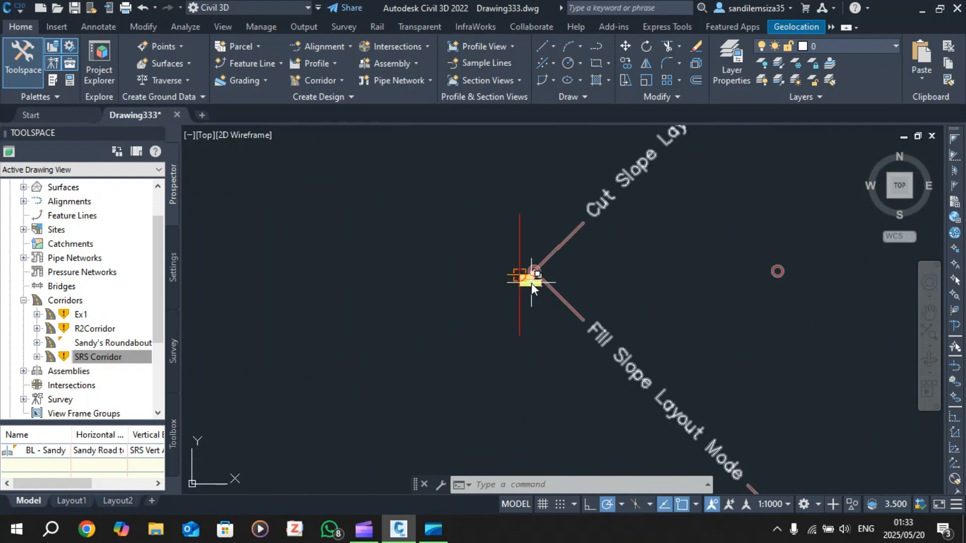
{"action": "scroll", "coordinate": [534, 281], "scroll_direction": "up", "scroll_amount": 3}
{"action": "left_click", "coordinate": [535, 273]}
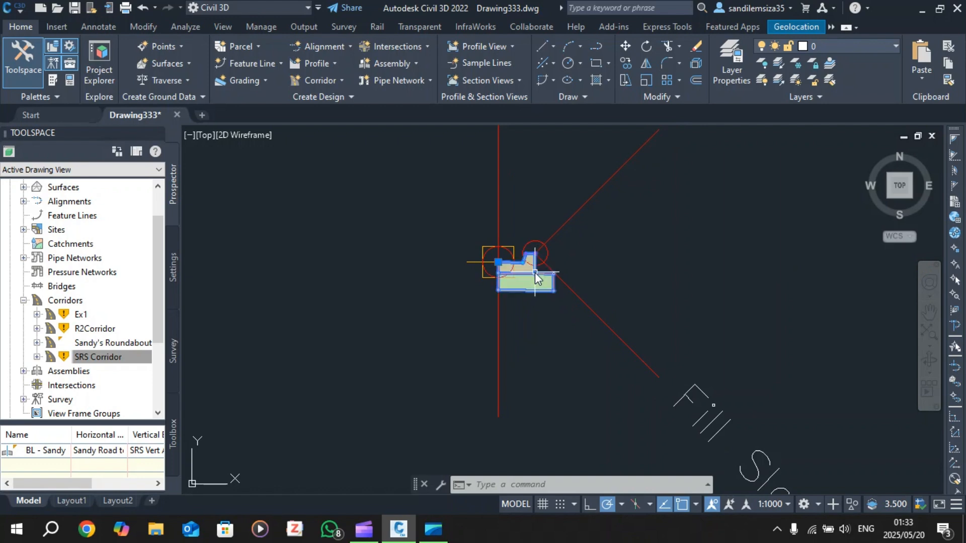
{"action": "key", "text": "Delete"}
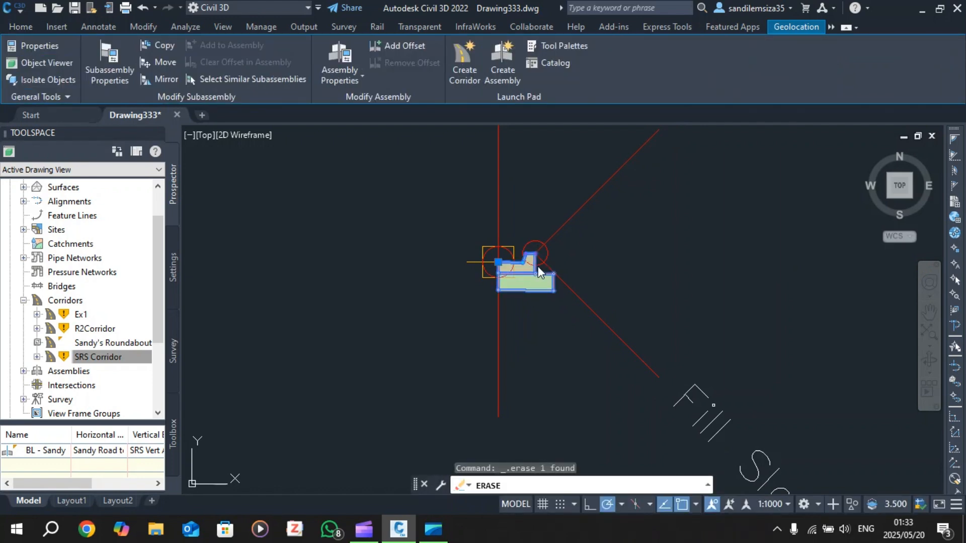
{"action": "left_click", "coordinate": [538, 221]}
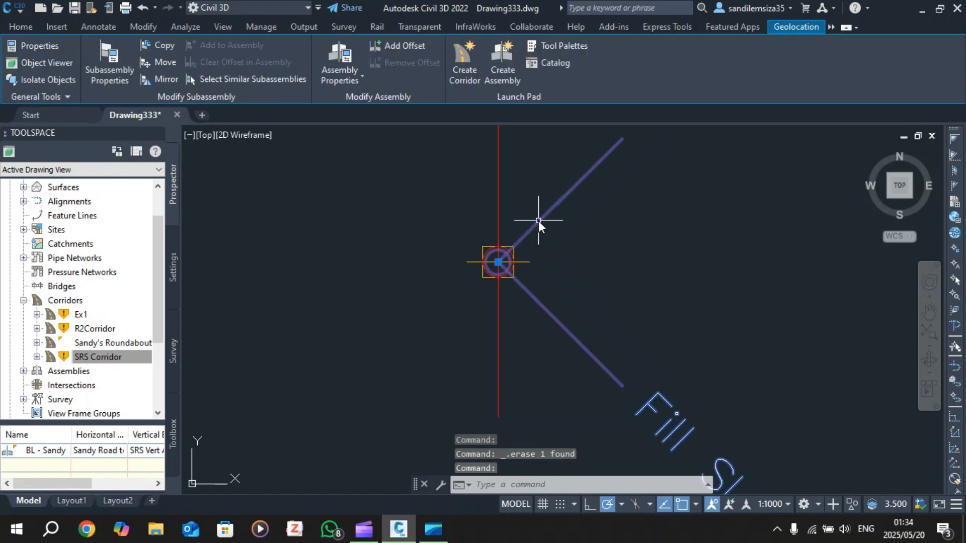
{"action": "key", "text": "Delete"}
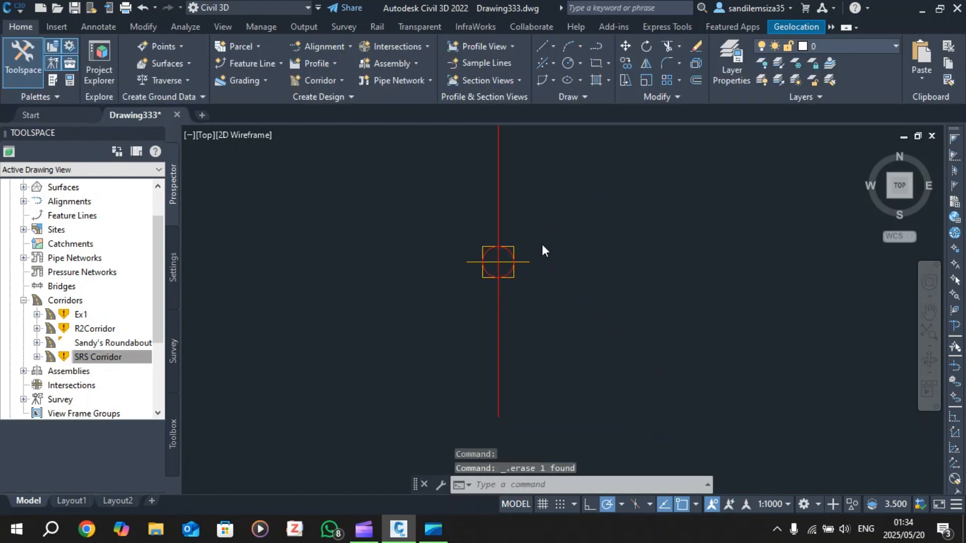
Copy the pavement and cut-and-fill slope subassemblies from the CS RB Verge R assembly onto the emptied assembly above the small circle
{"action": "scroll", "coordinate": [542, 243], "scroll_direction": "down", "scroll_amount": 5}
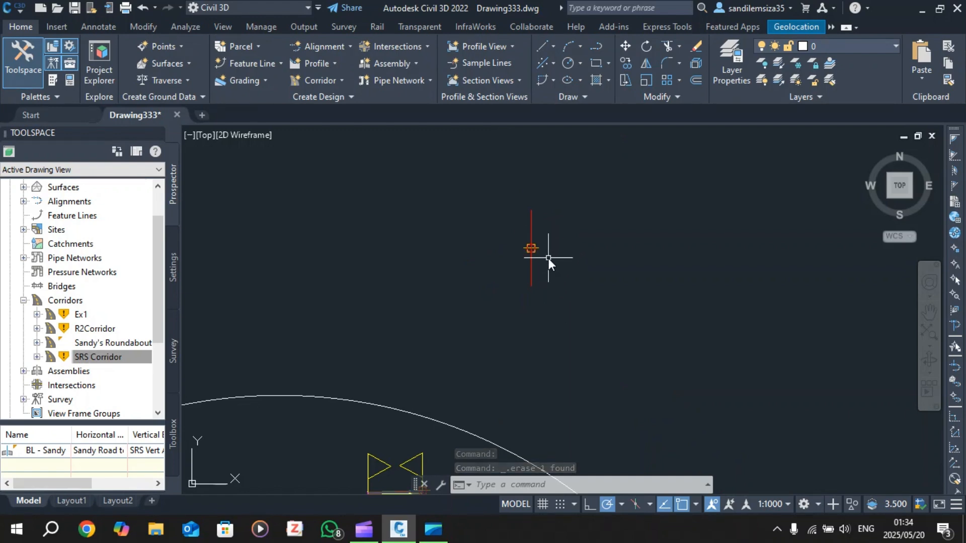
{"action": "scroll", "coordinate": [548, 259], "scroll_direction": "down", "scroll_amount": 6}
{"action": "scroll", "coordinate": [548, 258], "scroll_direction": "down", "scroll_amount": 3}
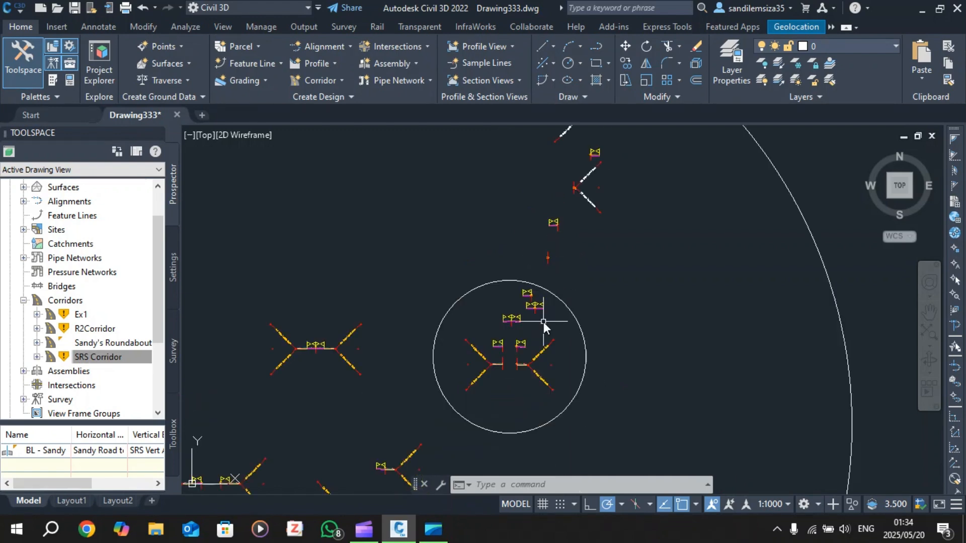
{"action": "scroll", "coordinate": [511, 375], "scroll_direction": "up", "scroll_amount": 8}
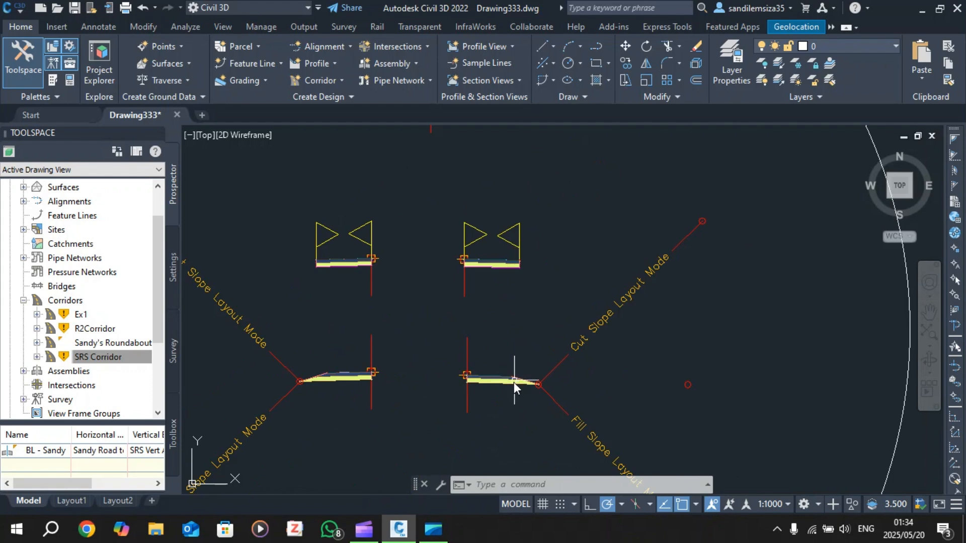
{"action": "left_click", "coordinate": [514, 382]}
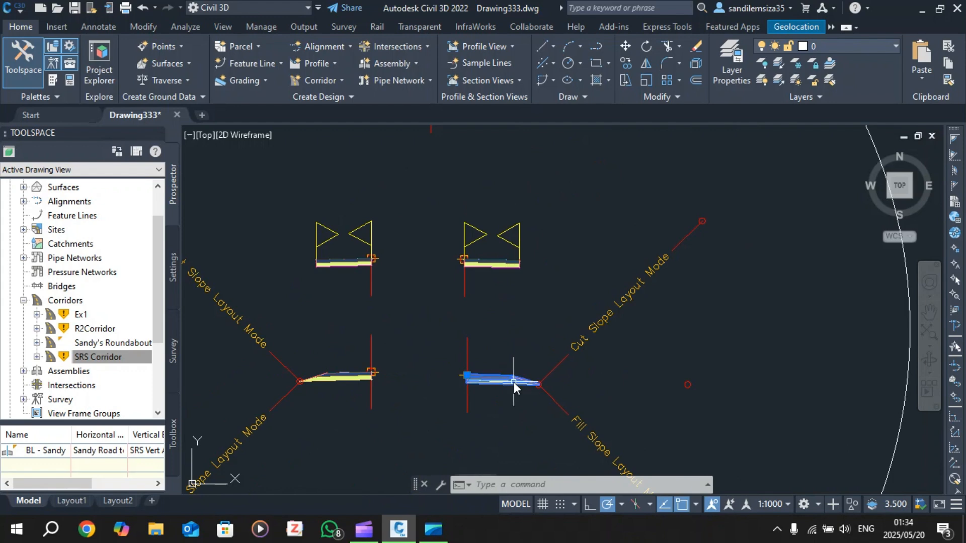
{"action": "left_click", "coordinate": [591, 331]}
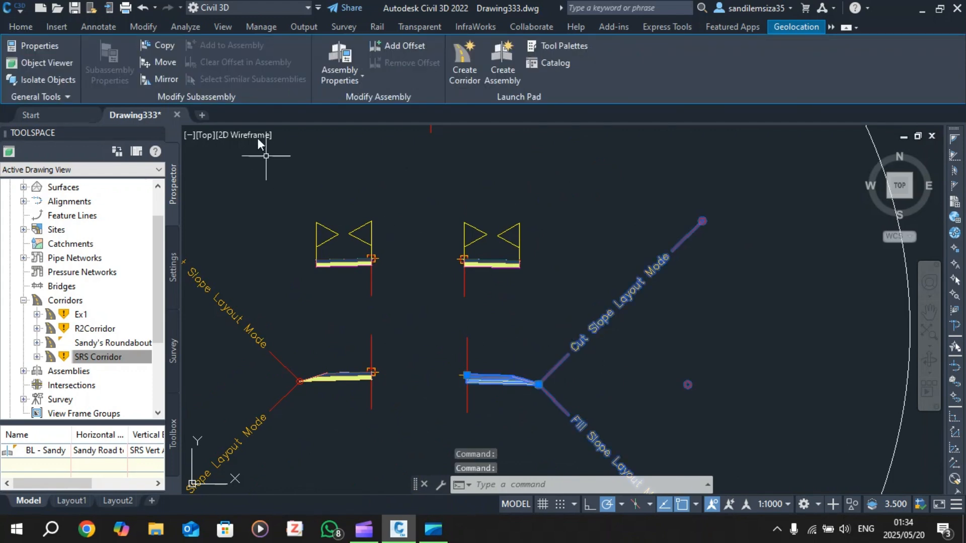
{"action": "left_click", "coordinate": [160, 46]}
{"action": "scroll", "coordinate": [413, 272], "scroll_direction": "down", "scroll_amount": 5}
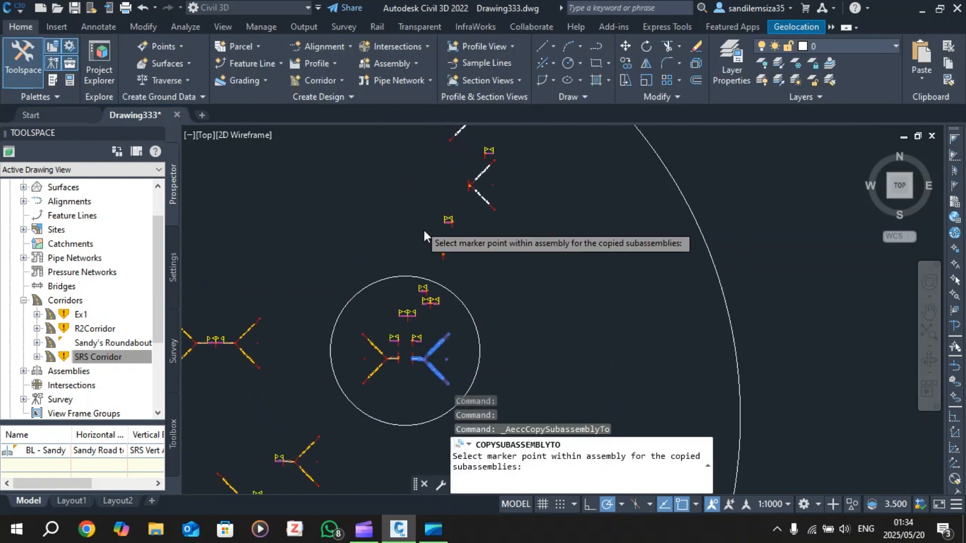
{"action": "scroll", "coordinate": [453, 262], "scroll_direction": "up", "scroll_amount": 10}
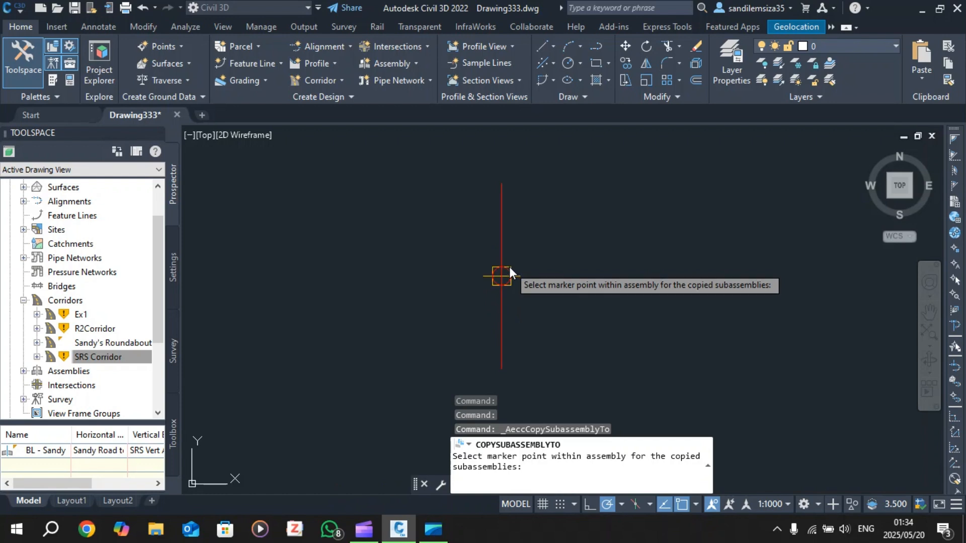
{"action": "left_click", "coordinate": [510, 270]}
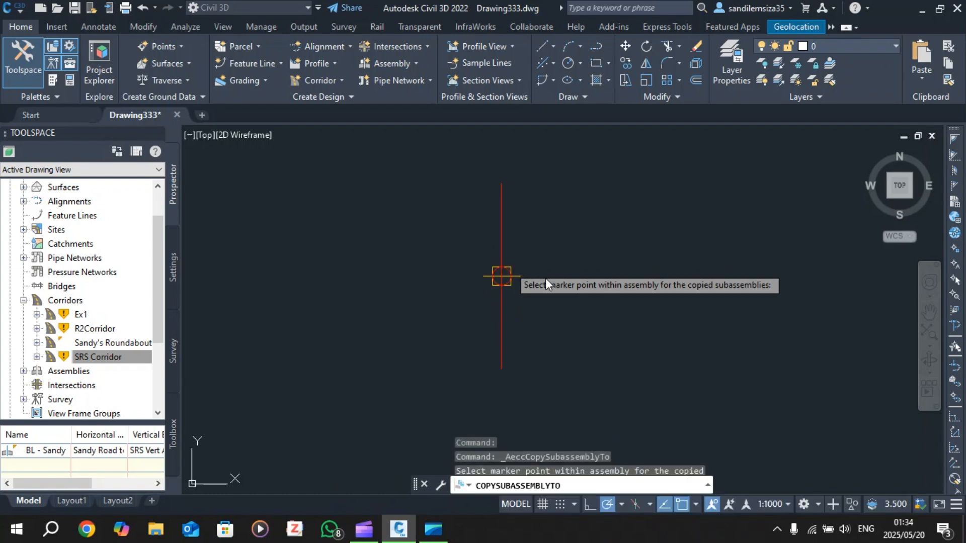
{"action": "left_click", "coordinate": [587, 268]}
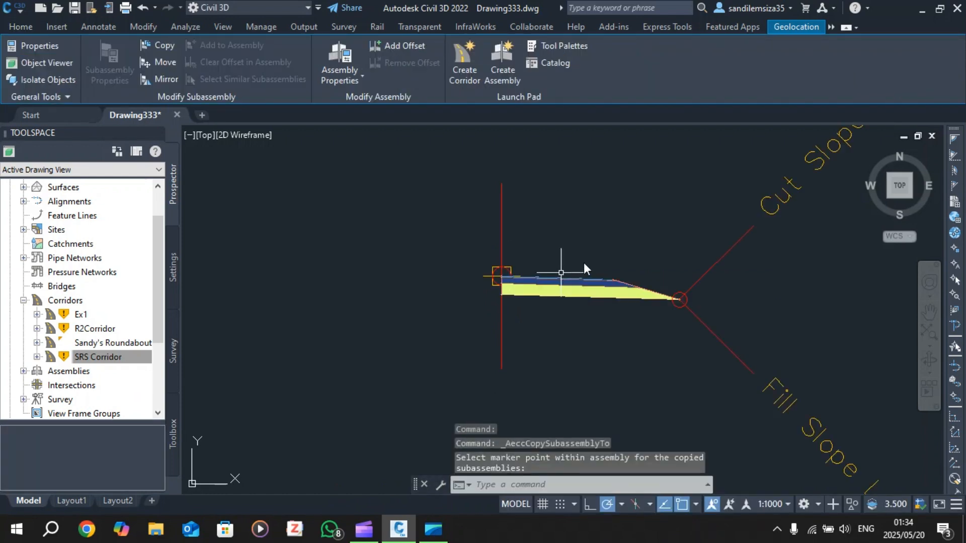
{"action": "scroll", "coordinate": [588, 256], "scroll_direction": "down", "scroll_amount": 4}
{"action": "scroll", "coordinate": [611, 267], "scroll_direction": "down", "scroll_amount": 5}
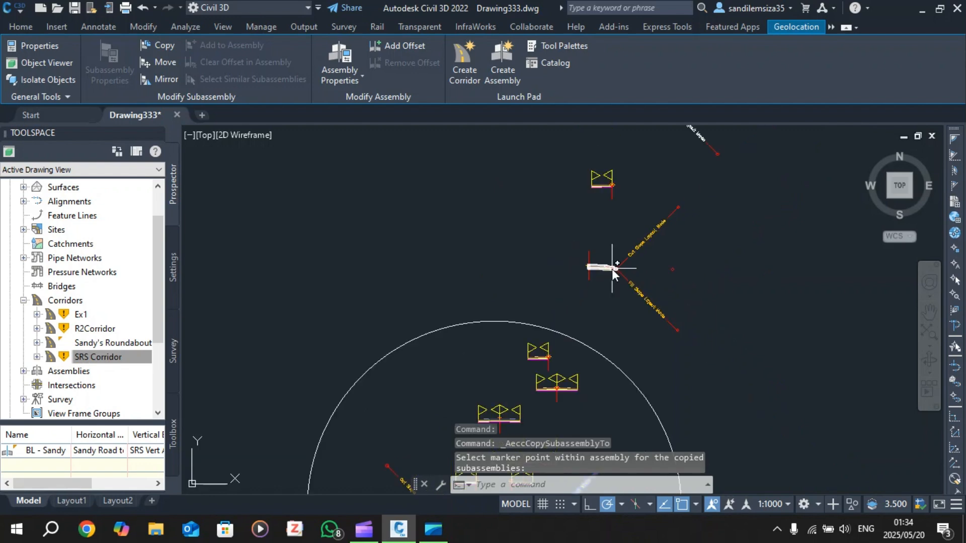
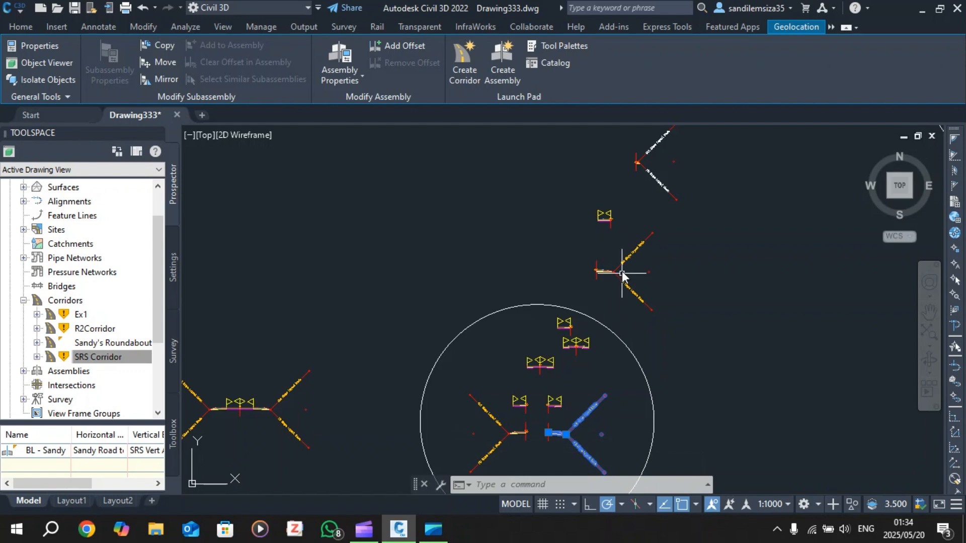
{"action": "key", "text": "Escape"}
Select the right-side lane subassembly of the lower full-width lane assembly inside the small circle
{"action": "scroll", "coordinate": [609, 286], "scroll_direction": "down", "scroll_amount": 2}
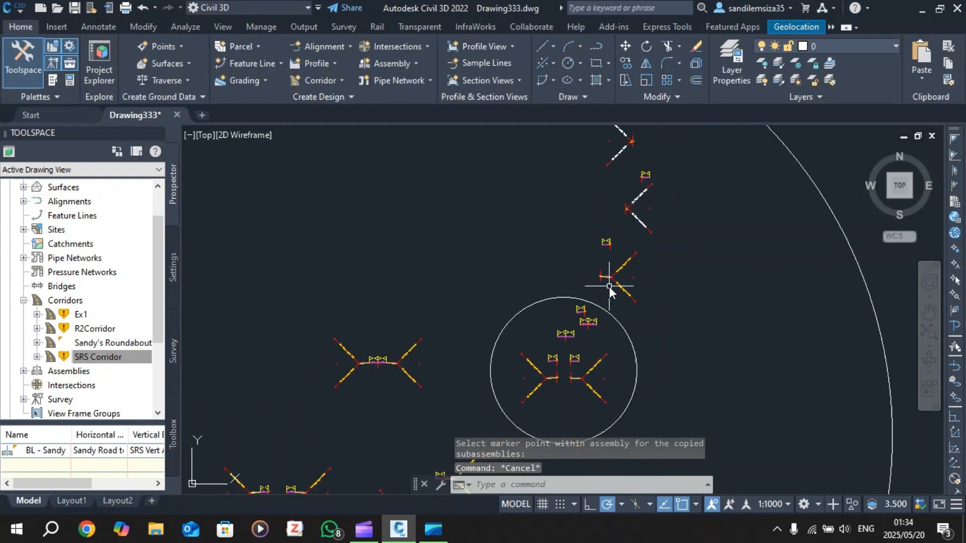
{"action": "scroll", "coordinate": [609, 287], "scroll_direction": "up", "scroll_amount": 4}
{"action": "scroll", "coordinate": [602, 276], "scroll_direction": "down", "scroll_amount": 2}
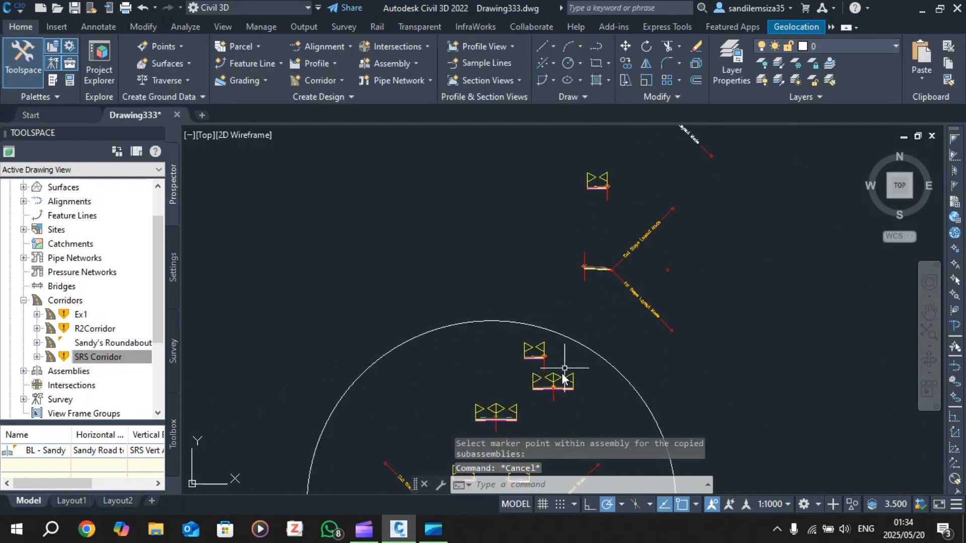
{"action": "scroll", "coordinate": [558, 392], "scroll_direction": "down", "scroll_amount": 1}
{"action": "scroll", "coordinate": [557, 396], "scroll_direction": "up", "scroll_amount": 7}
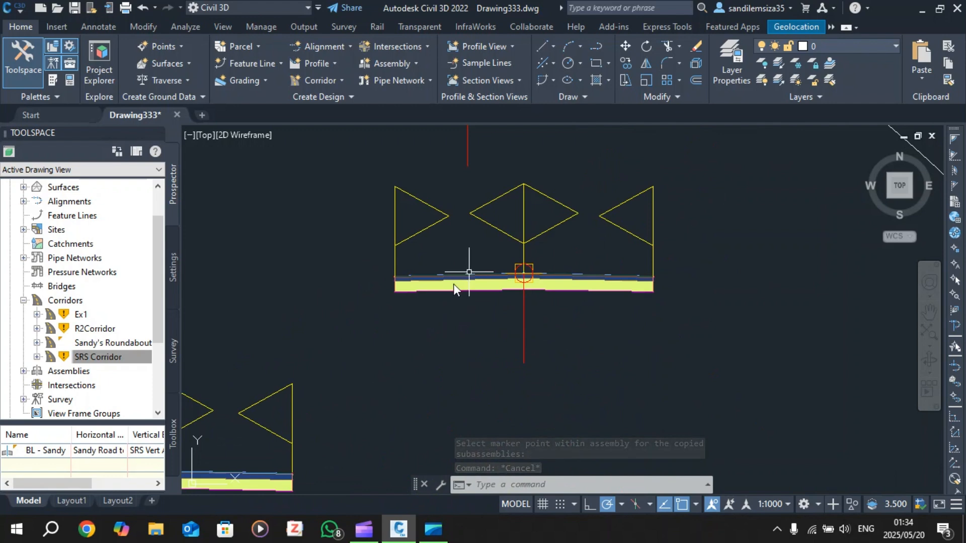
{"action": "scroll", "coordinate": [451, 286], "scroll_direction": "down", "scroll_amount": 3}
{"action": "scroll", "coordinate": [352, 370], "scroll_direction": "up", "scroll_amount": 4}
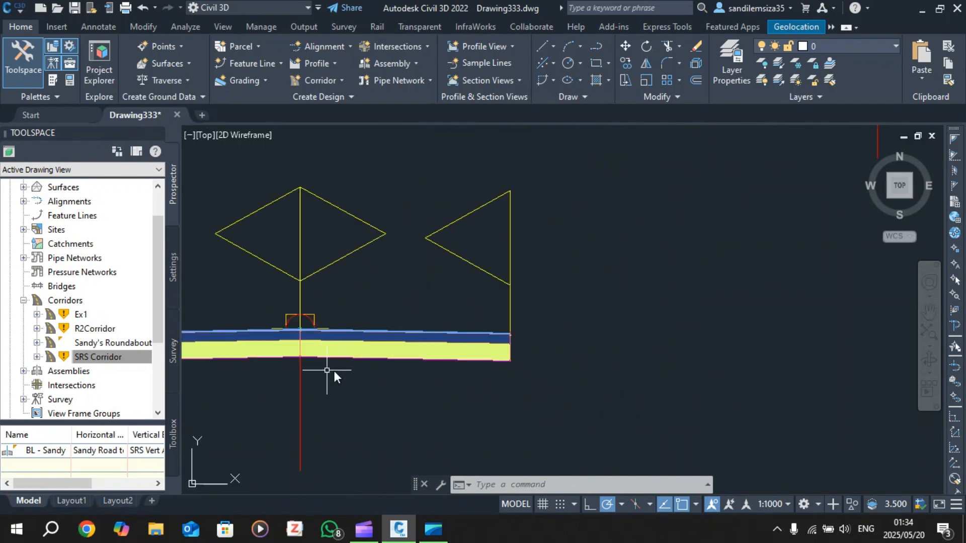
{"action": "left_click", "coordinate": [354, 337]}
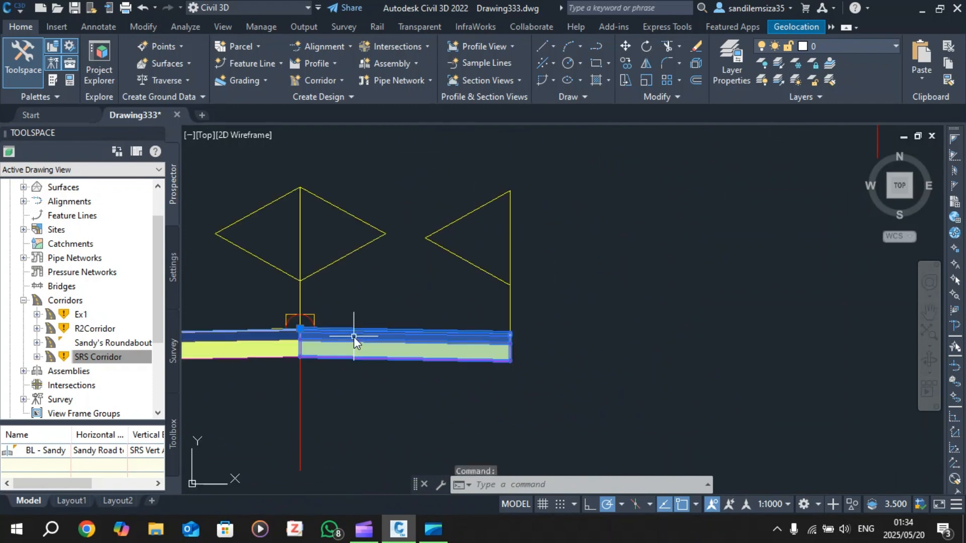
{"action": "scroll", "coordinate": [399, 345], "scroll_direction": "down", "scroll_amount": 4}
{"action": "scroll", "coordinate": [401, 348], "scroll_direction": "up", "scroll_amount": 4}
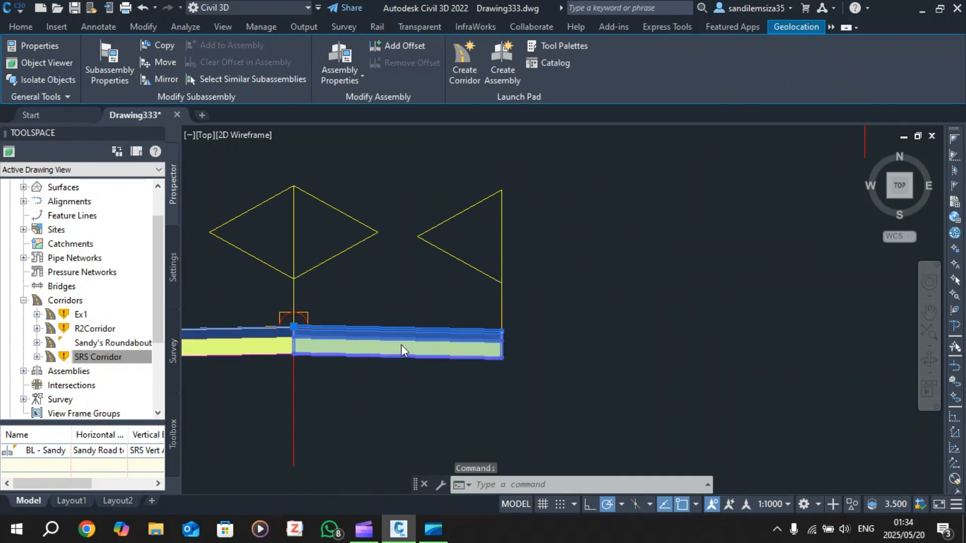
{"action": "scroll", "coordinate": [401, 347], "scroll_direction": "down", "scroll_amount": 4}
{"action": "scroll", "coordinate": [528, 226], "scroll_direction": "up", "scroll_amount": 4}
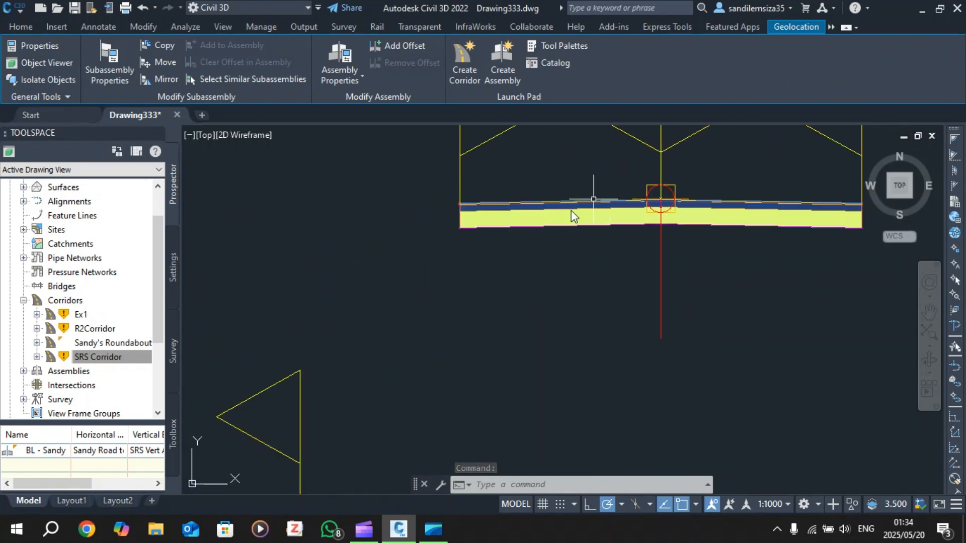
Delete the left lane subassembly from the upper two-lane assembly
{"action": "scroll", "coordinate": [593, 210], "scroll_direction": "up", "scroll_amount": 2}
{"action": "scroll", "coordinate": [584, 212], "scroll_direction": "down", "scroll_amount": 6}
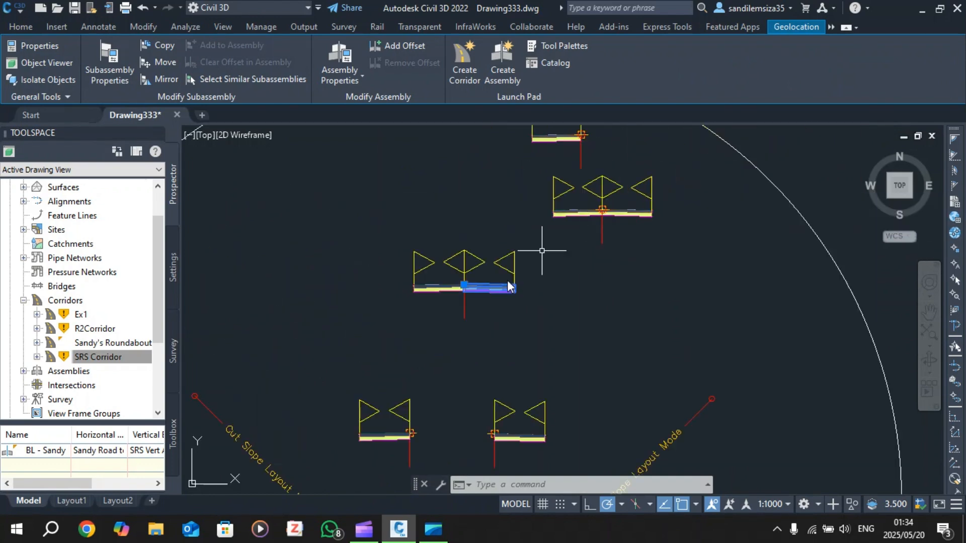
{"action": "key", "text": "Escape"}
{"action": "scroll", "coordinate": [571, 212], "scroll_direction": "up", "scroll_amount": 4}
{"action": "left_click", "coordinate": [575, 207]}
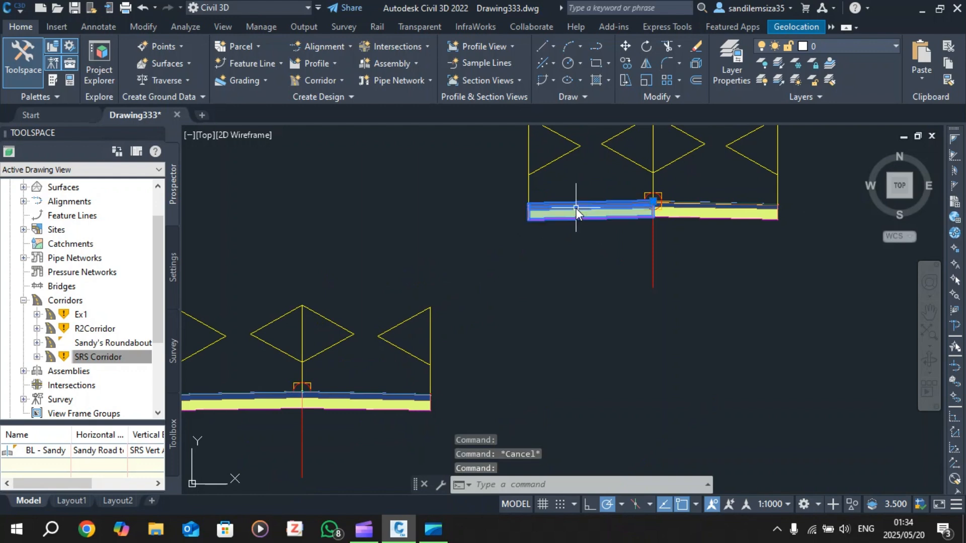
{"action": "key", "text": "Delete"}
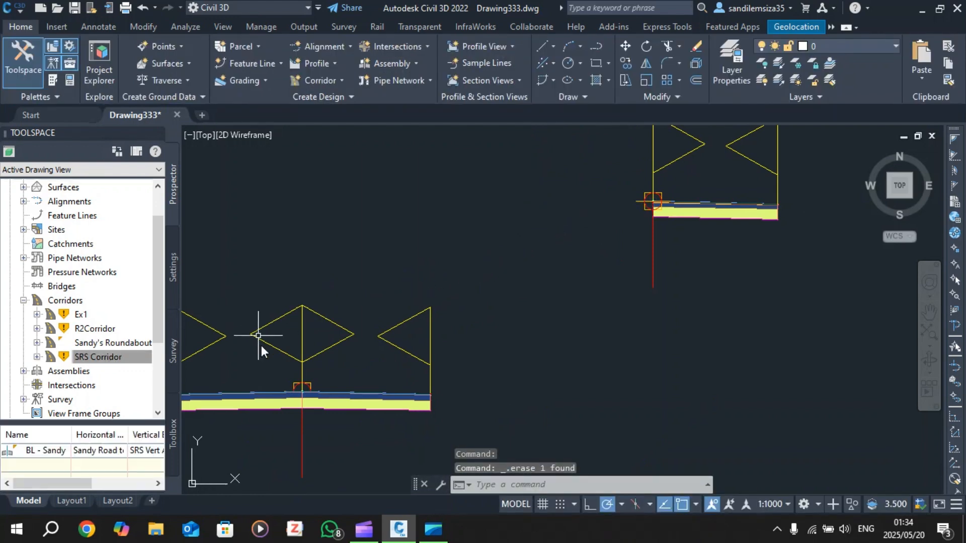
Copy the left lane subassembly of the lower two-lane assembly onto the upper assembly's baseline marker
{"action": "left_click", "coordinate": [265, 395]}
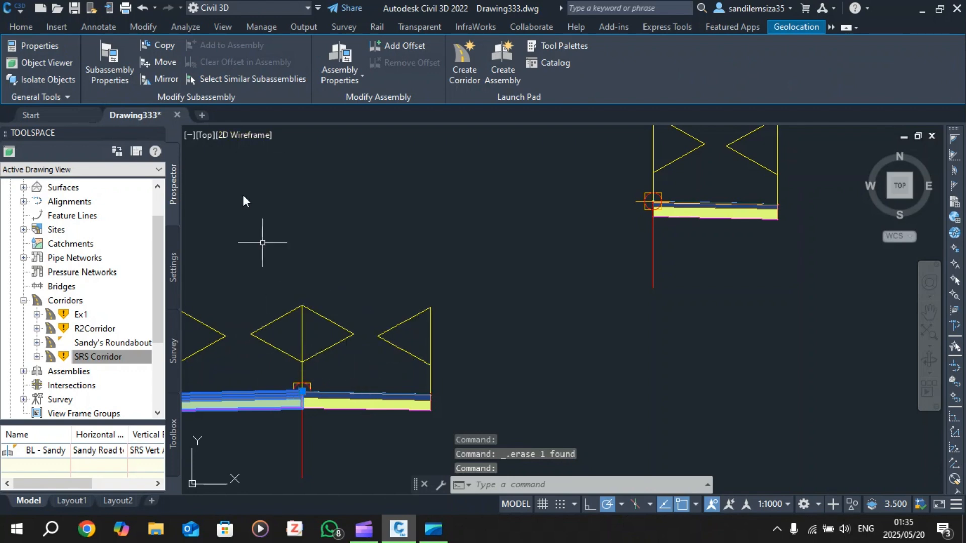
{"action": "left_click", "coordinate": [157, 49]}
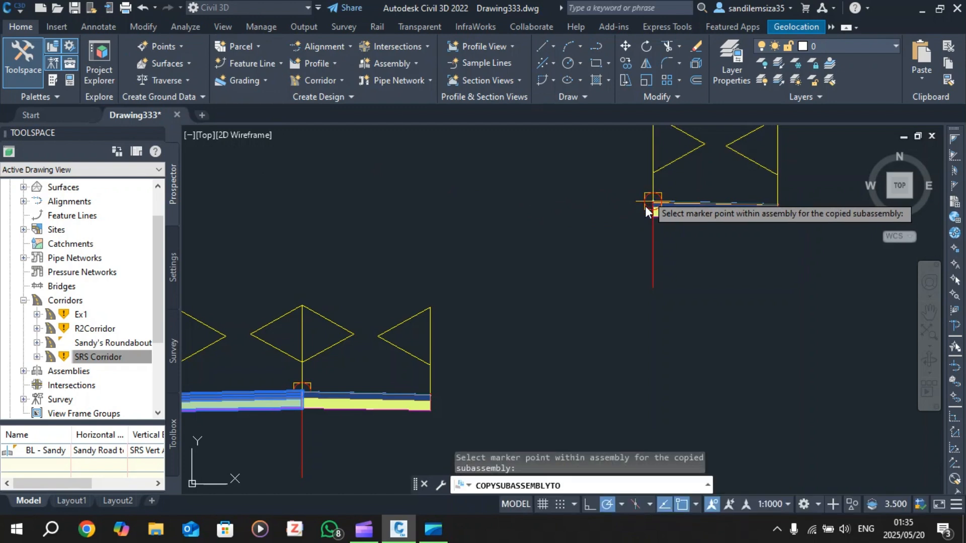
{"action": "left_click", "coordinate": [649, 208]}
{"action": "scroll", "coordinate": [676, 221], "scroll_direction": "up", "scroll_amount": 5}
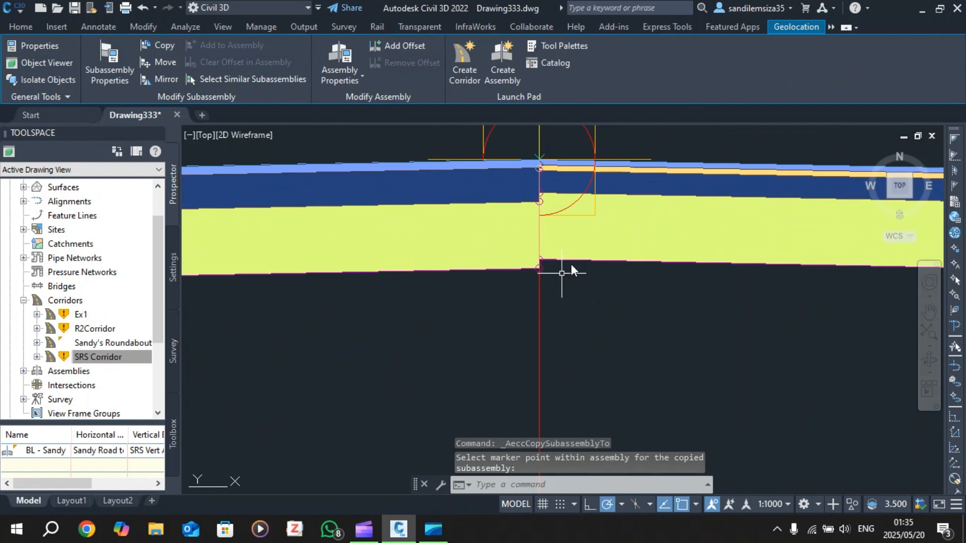
{"action": "scroll", "coordinate": [511, 237], "scroll_direction": "down", "scroll_amount": 2}
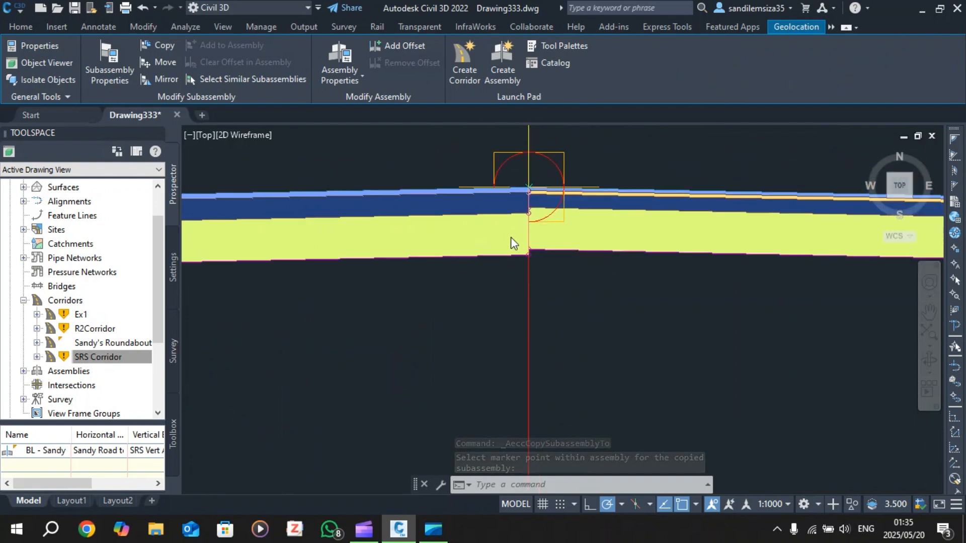
{"action": "scroll", "coordinate": [511, 237], "scroll_direction": "down", "scroll_amount": 8}
{"action": "scroll", "coordinate": [536, 250], "scroll_direction": "up", "scroll_amount": 6}
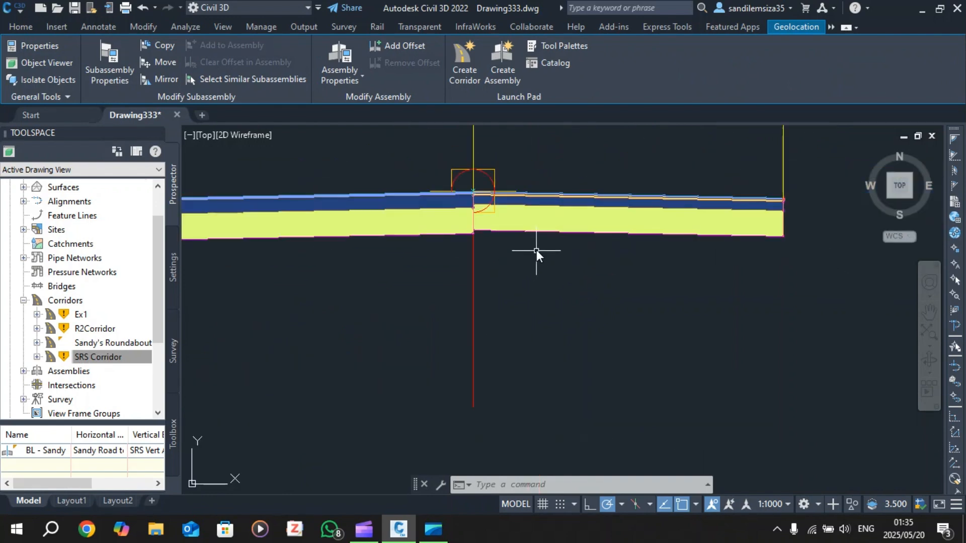
Delete the right lane subassembly from the upper two-lane assembly
{"action": "key", "text": "Escape"}
{"action": "key", "text": "Escape"}
{"action": "left_click", "coordinate": [562, 217]}
{"action": "left_click", "coordinate": [566, 198]}
{"action": "left_click", "coordinate": [566, 199]}
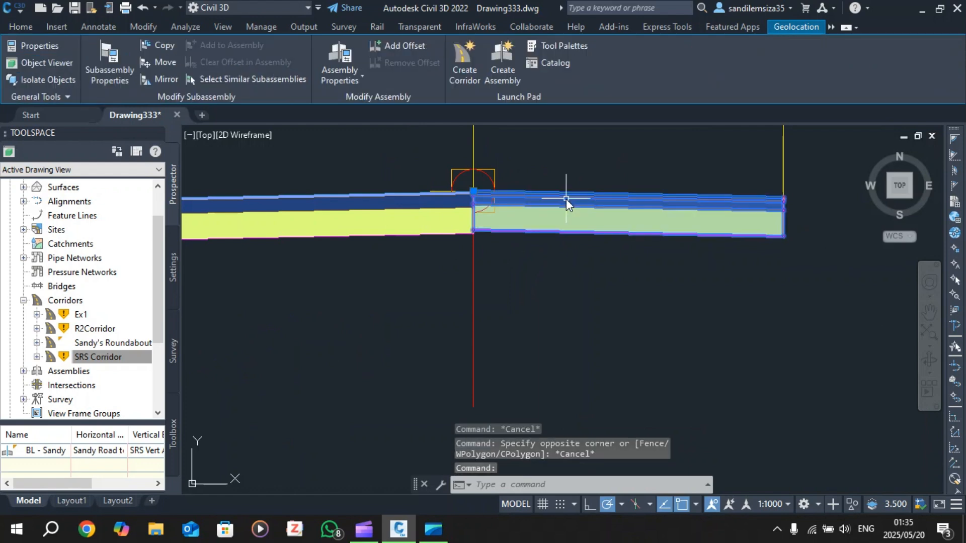
{"action": "key", "text": "Delete"}
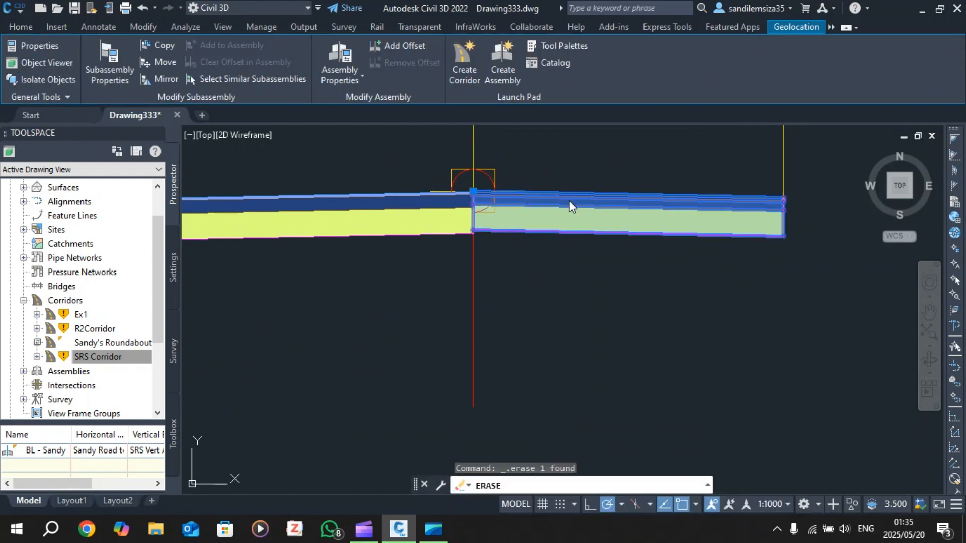
Mirror the upper assembly's left lane subassembly about its baseline marker to form the right lane, and save the drawing
{"action": "scroll", "coordinate": [565, 201], "scroll_direction": "down", "scroll_amount": 3}
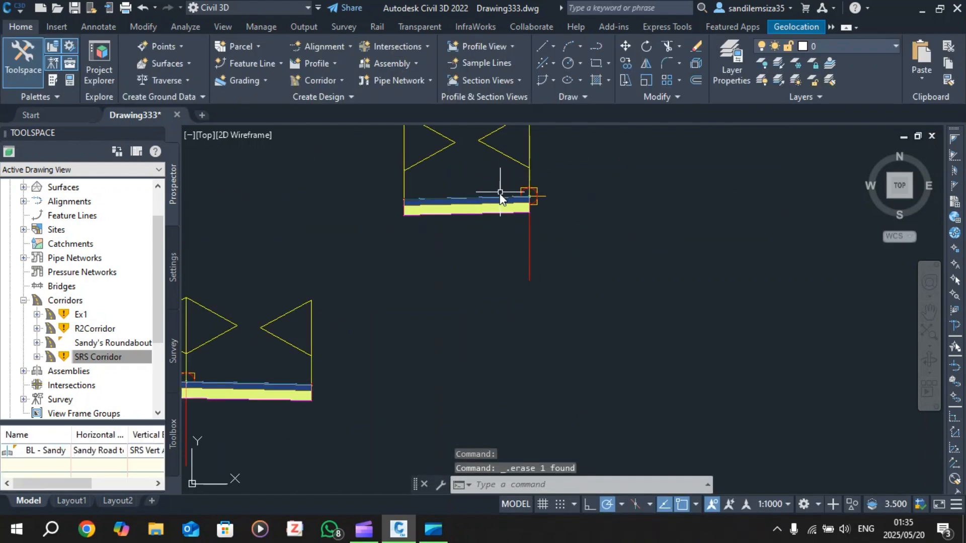
{"action": "left_click", "coordinate": [491, 204]}
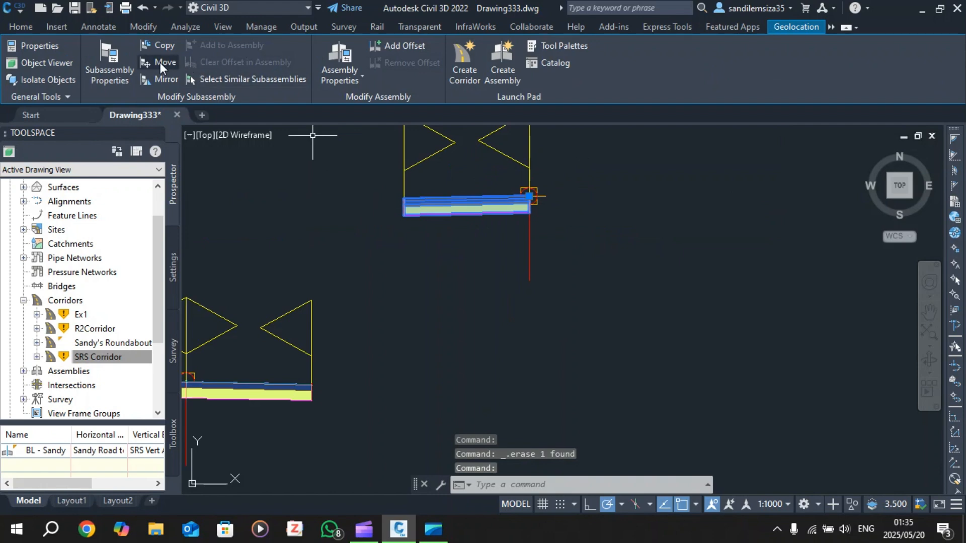
{"action": "left_click", "coordinate": [159, 78]}
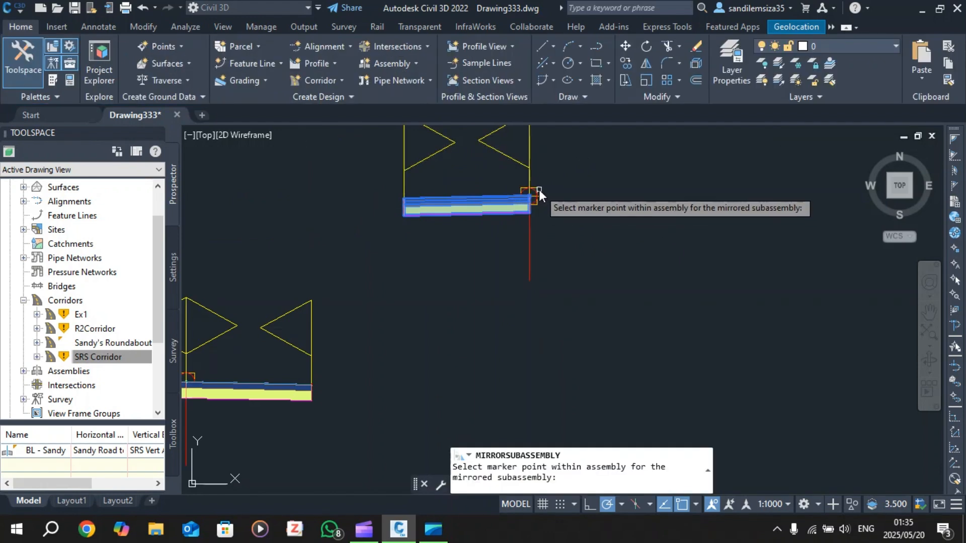
{"action": "left_click", "coordinate": [551, 217]}
{"action": "key", "text": "Escape"}
{"action": "key", "text": "Escape"}
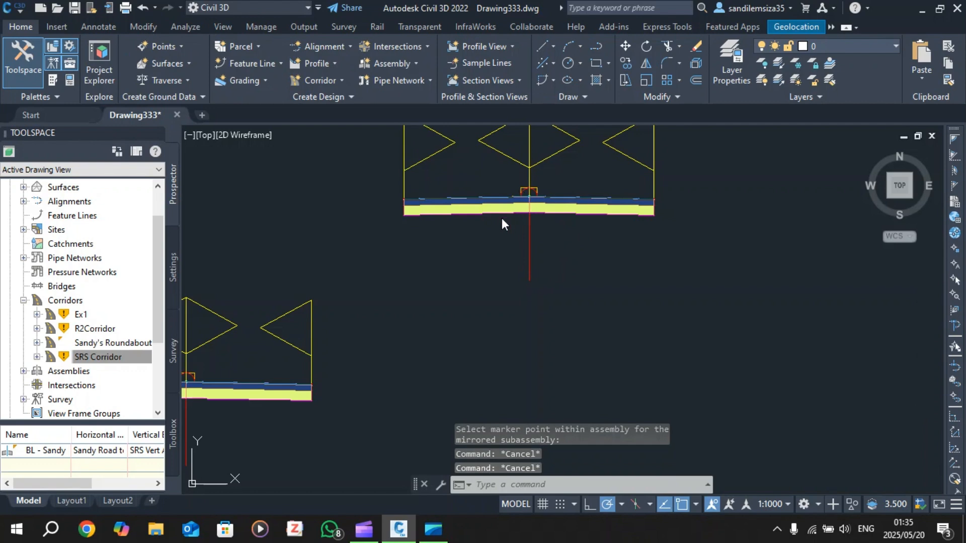
{"action": "key", "text": "ctrl+s"}
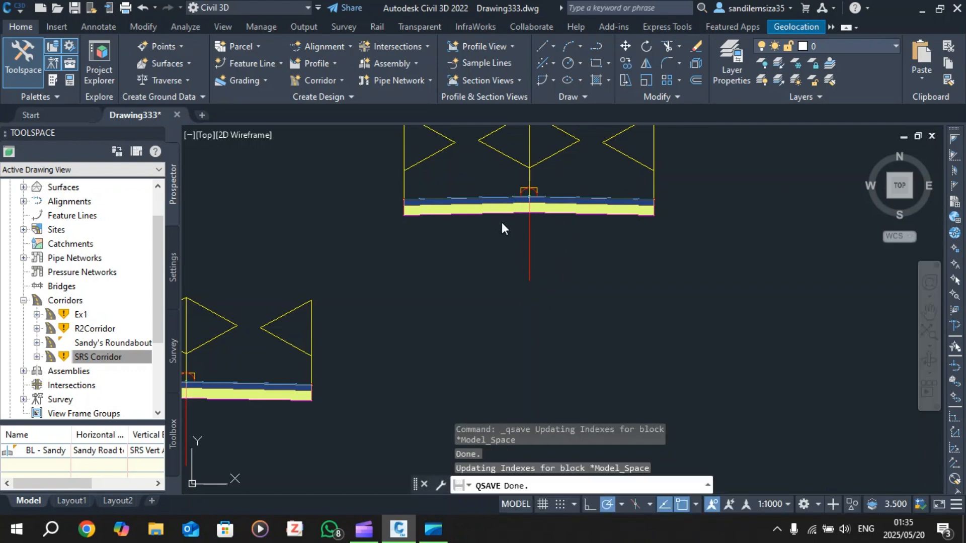
Examine the edited assemblies and the roundabout corridor with its three arms in plan view
{"action": "scroll", "coordinate": [528, 166], "scroll_direction": "down", "scroll_amount": 4}
{"action": "scroll", "coordinate": [518, 180], "scroll_direction": "up", "scroll_amount": 2}
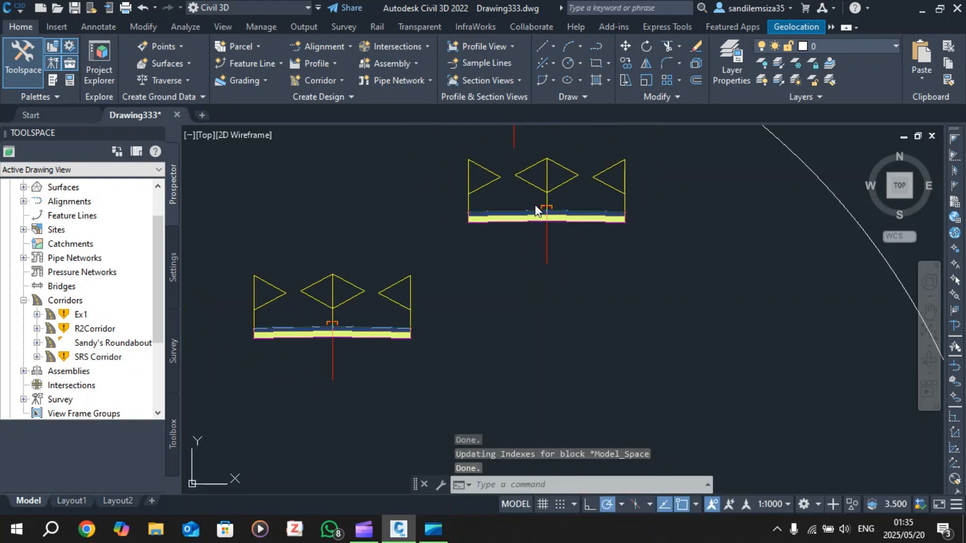
{"action": "scroll", "coordinate": [566, 201], "scroll_direction": "down", "scroll_amount": 6}
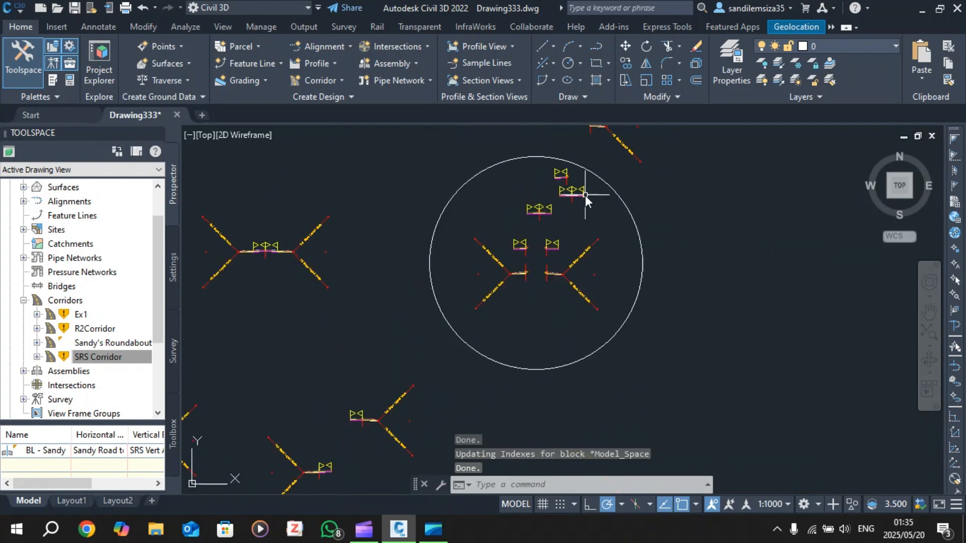
{"action": "scroll", "coordinate": [584, 195], "scroll_direction": "down", "scroll_amount": 5}
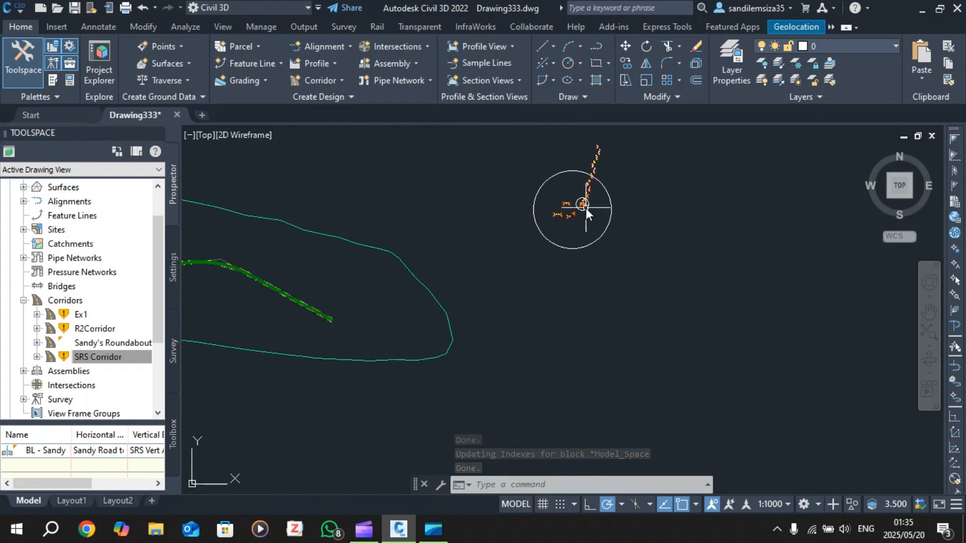
{"action": "scroll", "coordinate": [327, 229], "scroll_direction": "up", "scroll_amount": 5}
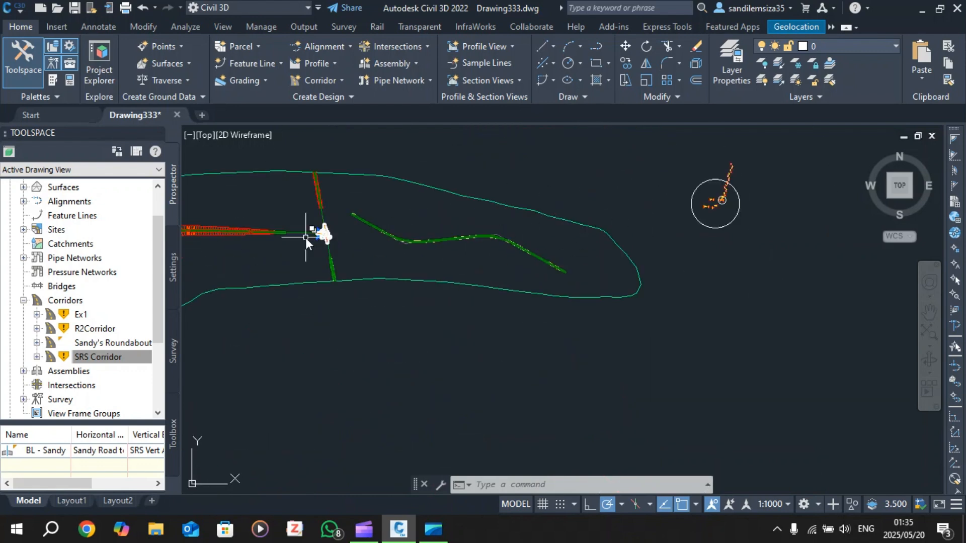
{"action": "scroll", "coordinate": [331, 229], "scroll_direction": "up", "scroll_amount": 8}
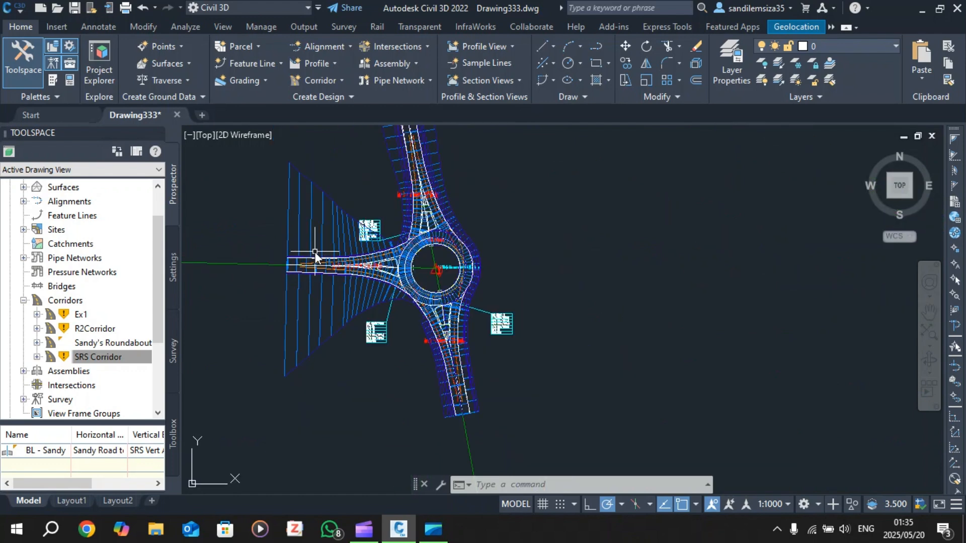
{"action": "scroll", "coordinate": [315, 256], "scroll_direction": "up", "scroll_amount": 2}
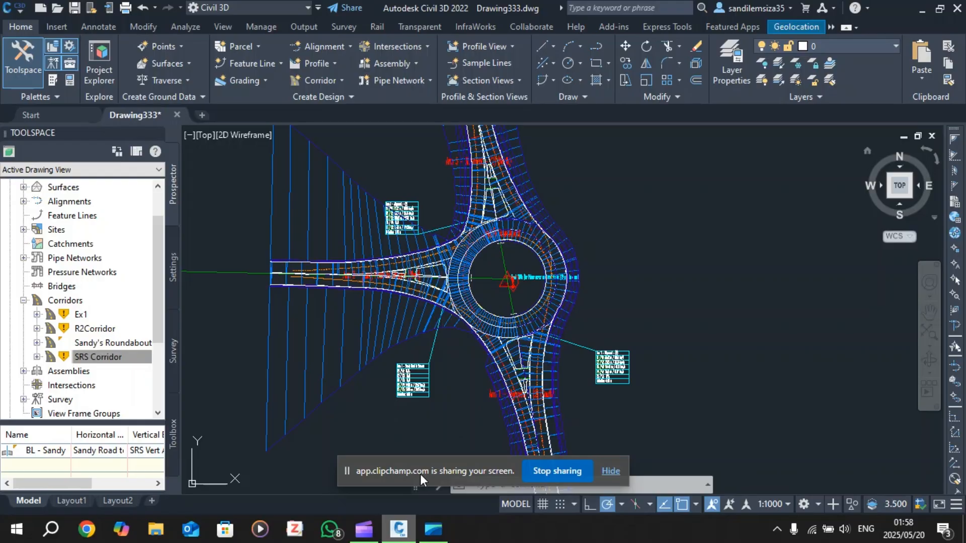
{"action": "left_click", "coordinate": [562, 241]}
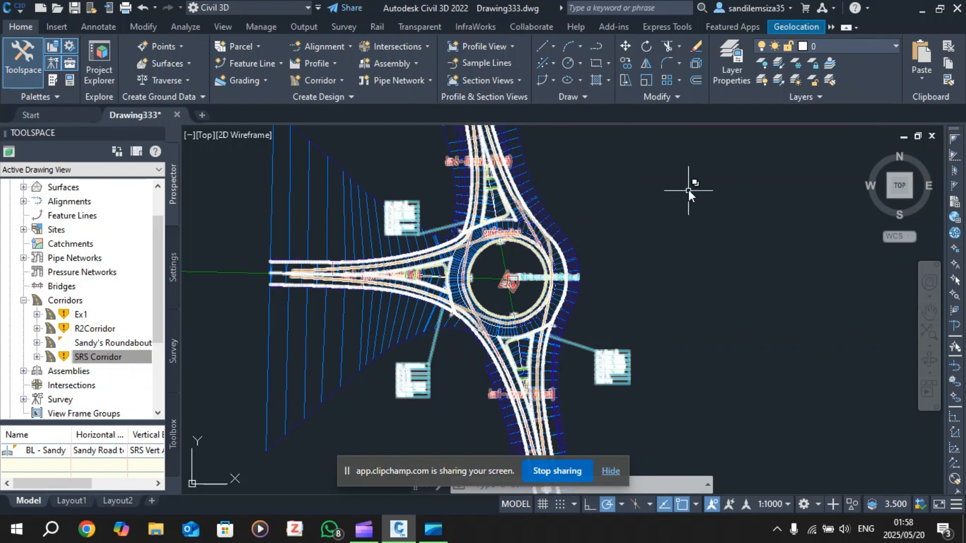
{"action": "key", "text": "Escape"}
{"action": "scroll", "coordinate": [664, 219], "scroll_direction": "down", "scroll_amount": 3}
{"action": "scroll", "coordinate": [647, 230], "scroll_direction": "up", "scroll_amount": 2}
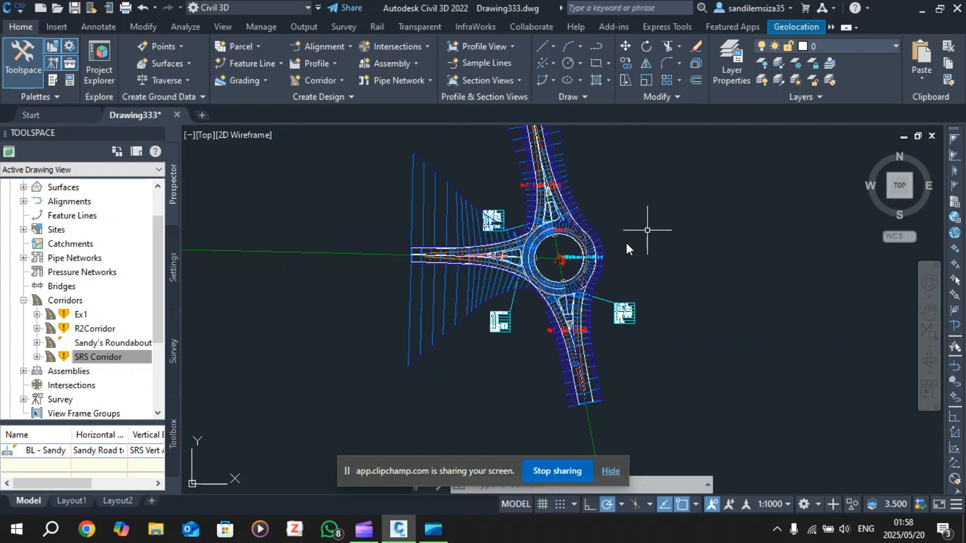
{"action": "scroll", "coordinate": [545, 220], "scroll_direction": "down", "scroll_amount": 2}
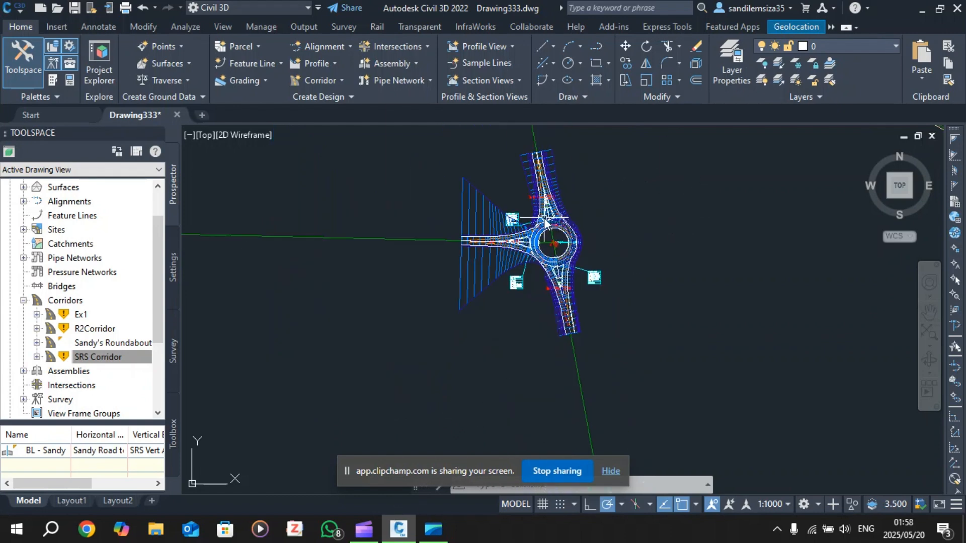
{"action": "scroll", "coordinate": [529, 174], "scroll_direction": "up", "scroll_amount": 2}
Open the roundabout corridor's properties and show its baseline and region parameters
{"action": "left_click", "coordinate": [454, 225]}
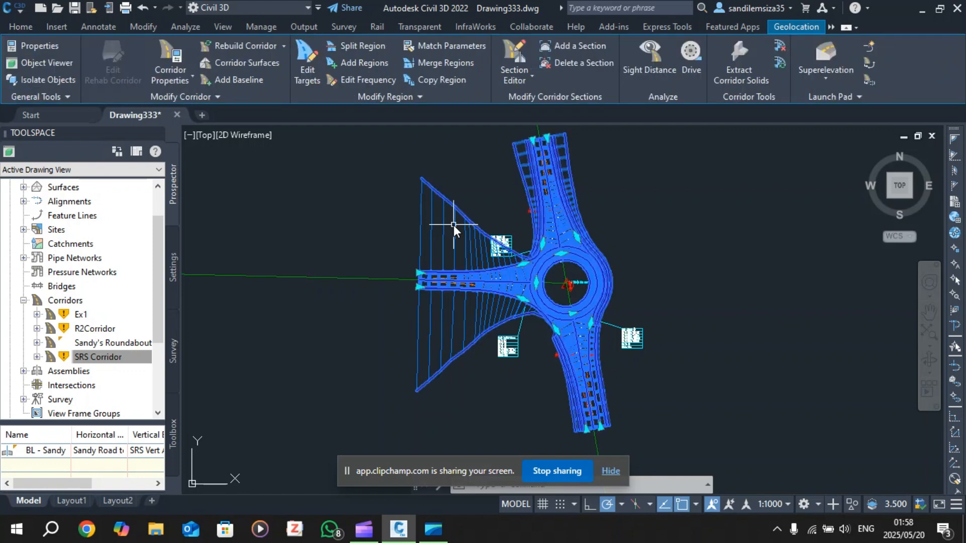
{"action": "left_click", "coordinate": [172, 52]}
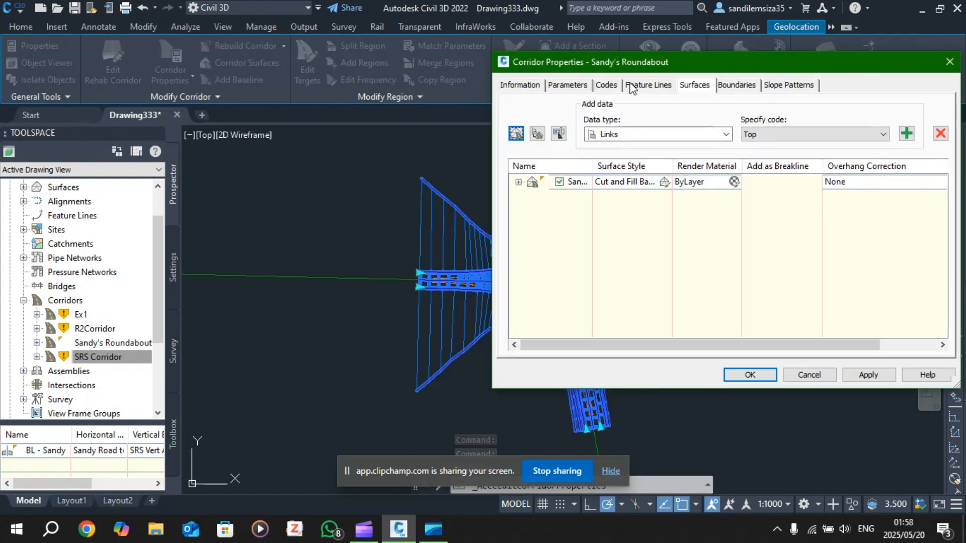
{"action": "mouse_move", "coordinate": [637, 66]}
{"action": "left_mouse_down"}
{"action": "mouse_move", "coordinate": [517, 64]}
{"action": "mouse_move", "coordinate": [170, 30]}
{"action": "mouse_move", "coordinate": [143, 45]}
{"action": "mouse_move", "coordinate": [184, 44]}
{"action": "left_mouse_up"}
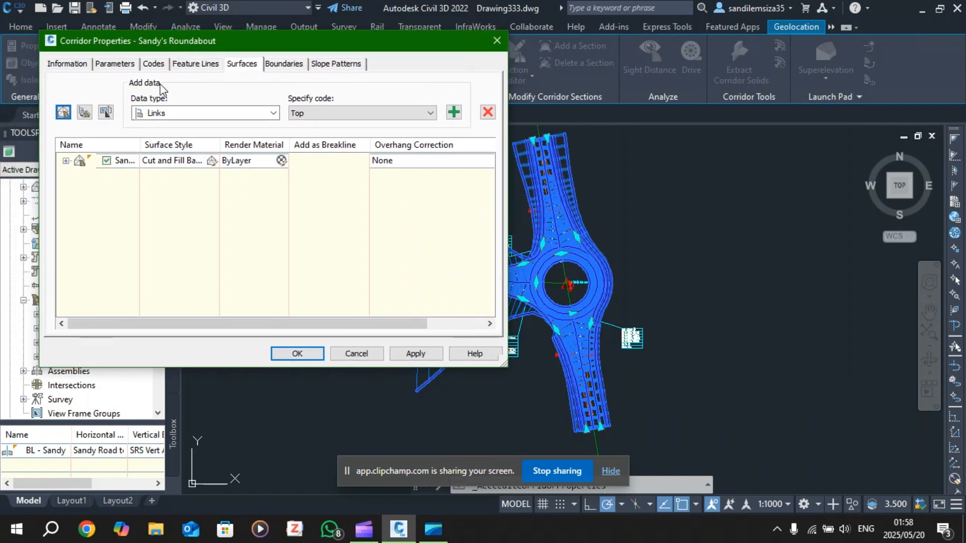
{"action": "left_click", "coordinate": [130, 67]}
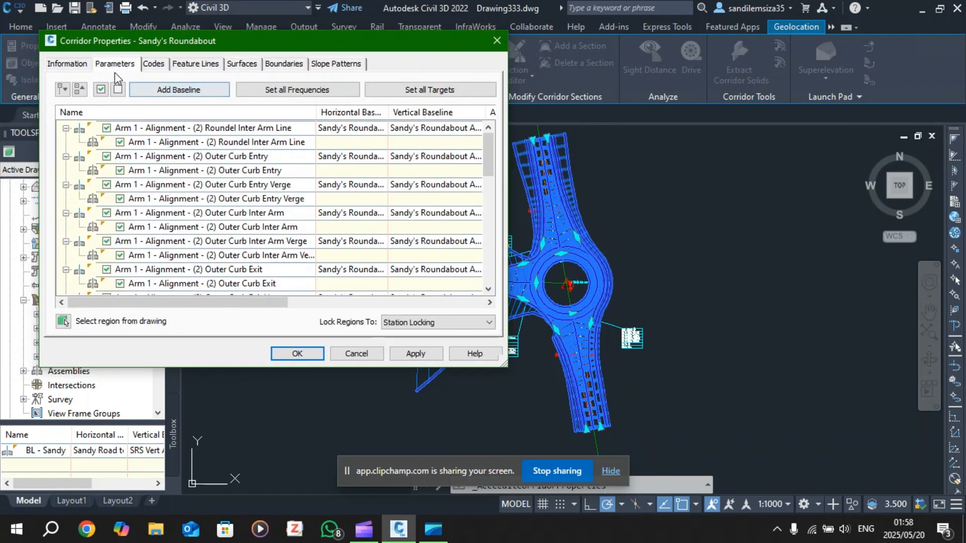
Examine which parts of the roundabout each Arm 1 baseline and region covers, from the roundel inter arm line to the outer curb inter arm
{"action": "left_click", "coordinate": [233, 292]}
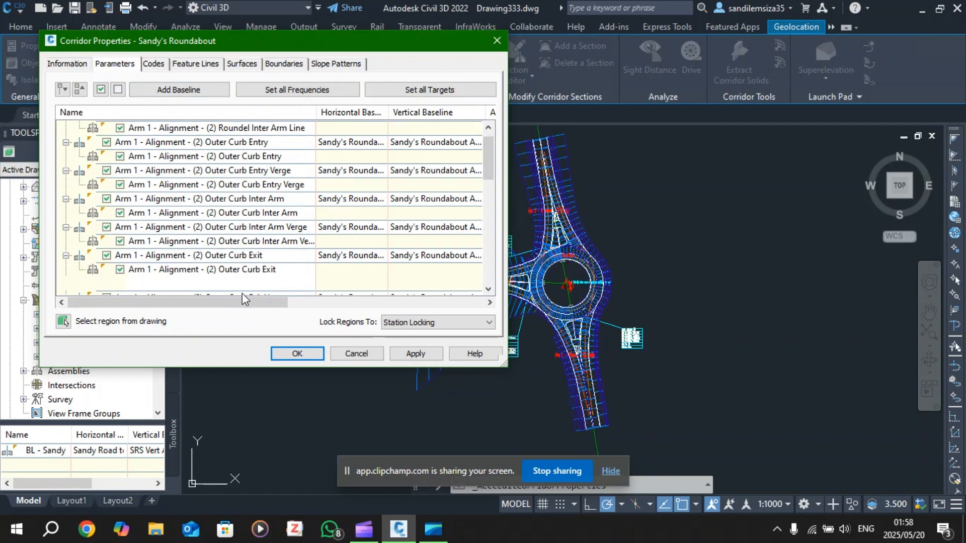
{"action": "scroll", "coordinate": [182, 271], "scroll_direction": "up", "scroll_amount": 1}
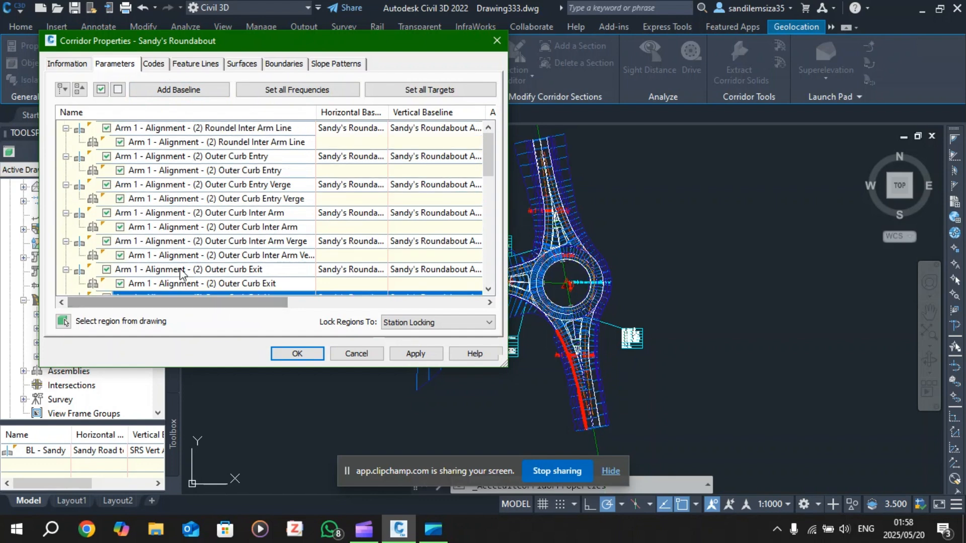
{"action": "left_click", "coordinate": [162, 140]}
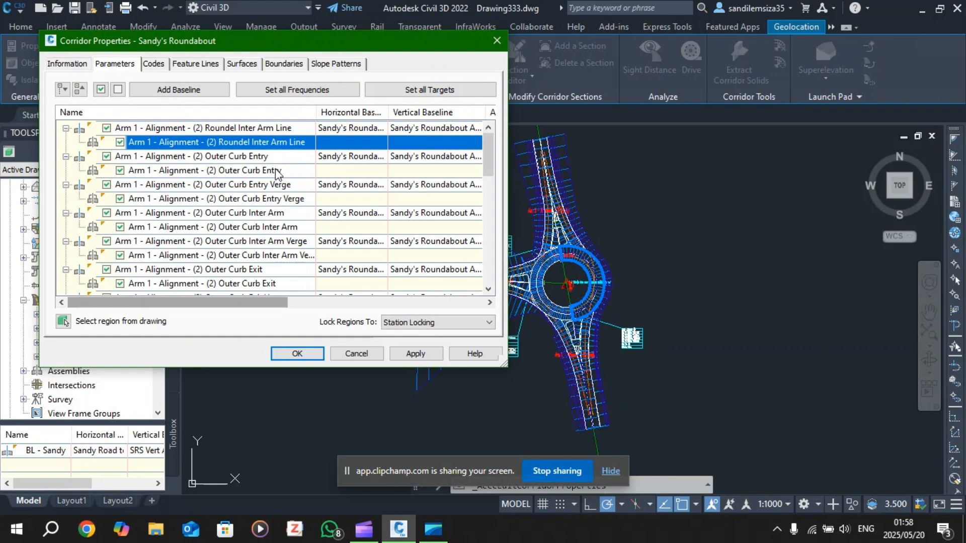
{"action": "left_click", "coordinate": [255, 171]}
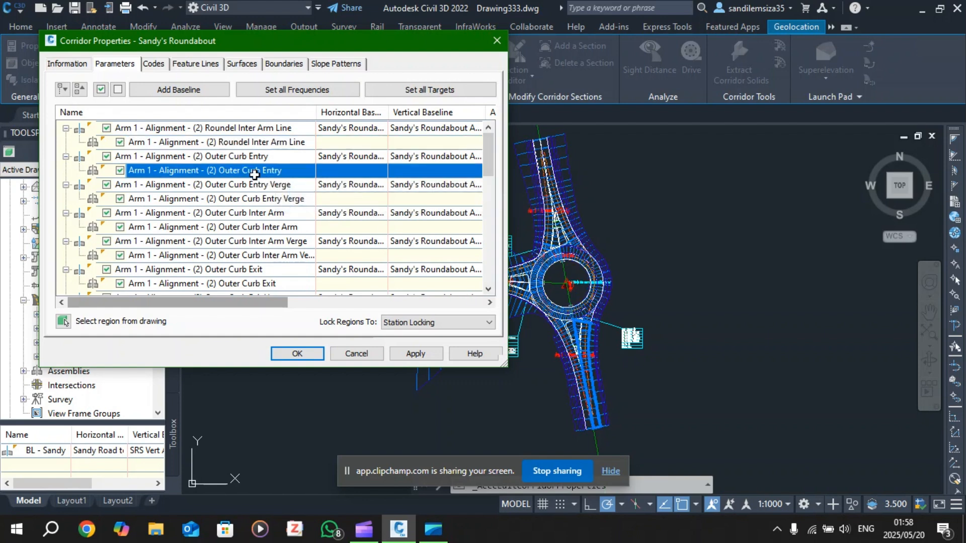
{"action": "left_click", "coordinate": [277, 198]}
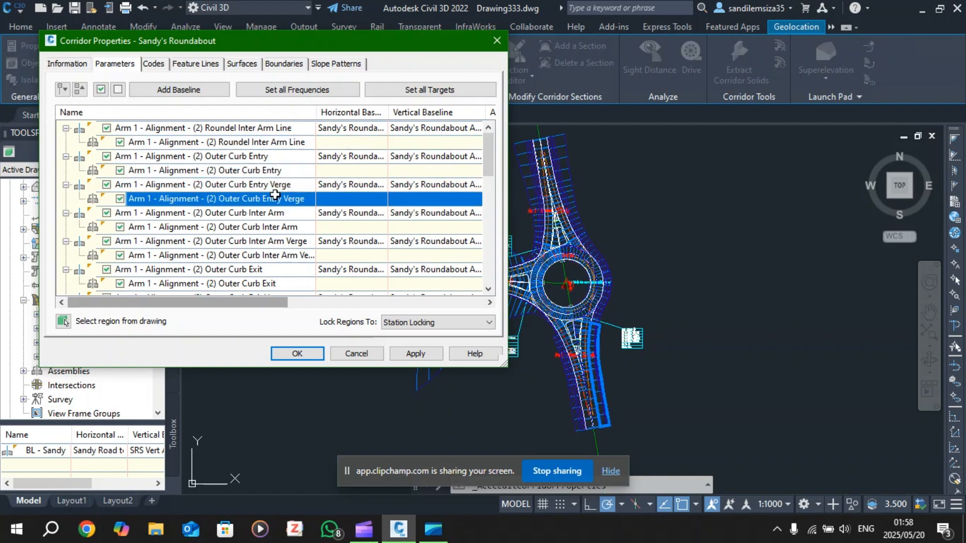
{"action": "left_click", "coordinate": [286, 213]}
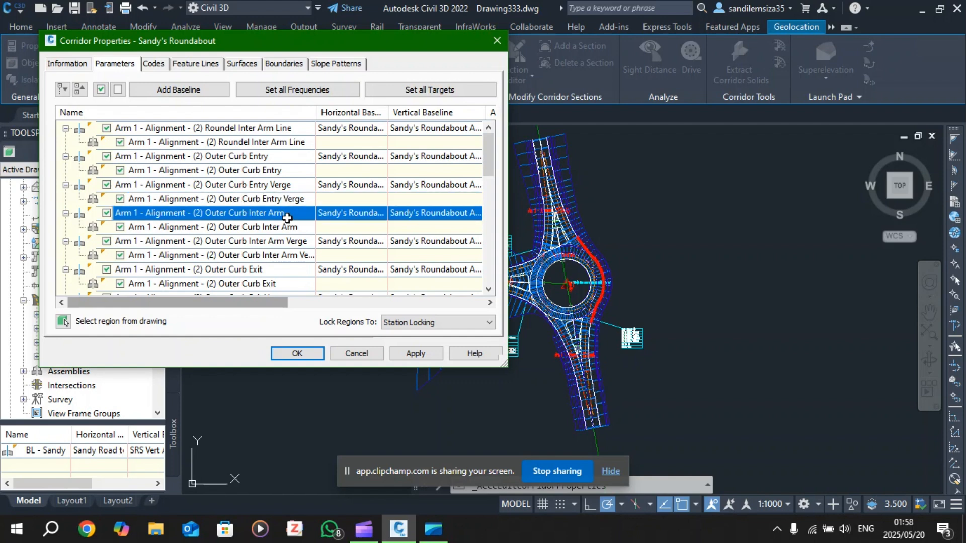
{"action": "left_click", "coordinate": [275, 199]}
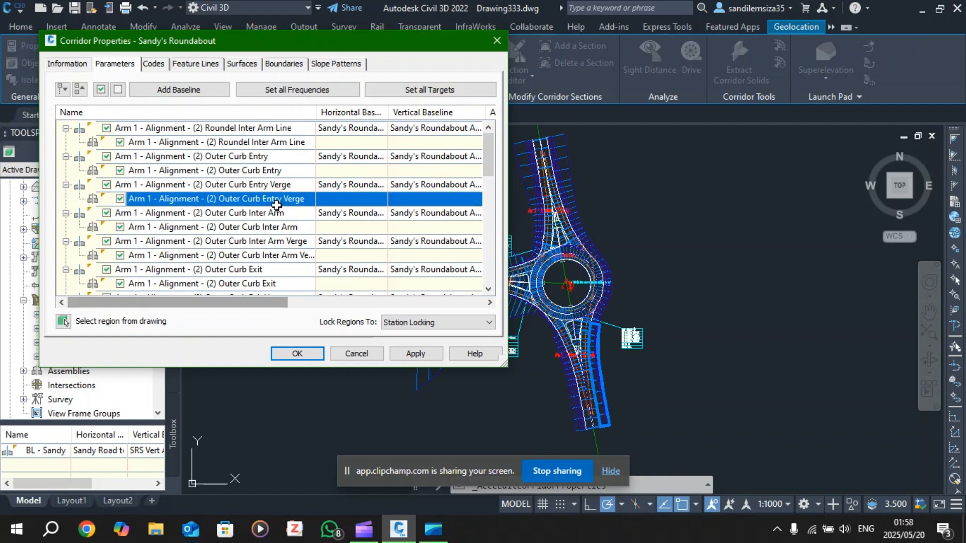
{"action": "left_click", "coordinate": [261, 171]}
{"action": "left_click", "coordinate": [255, 157]}
{"action": "left_click", "coordinate": [253, 144]}
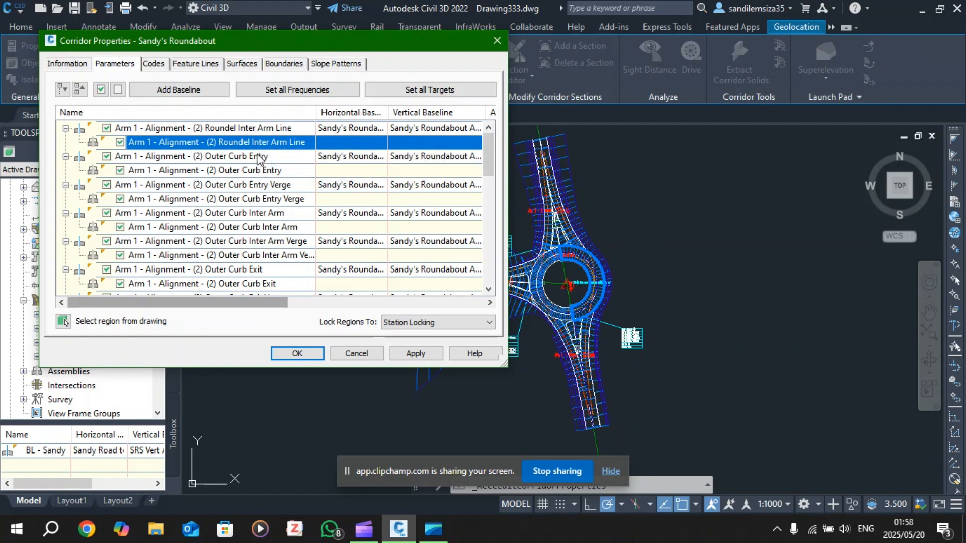
{"action": "left_click_drag", "start_coordinate": [241, 302], "coordinate": [343, 302]}
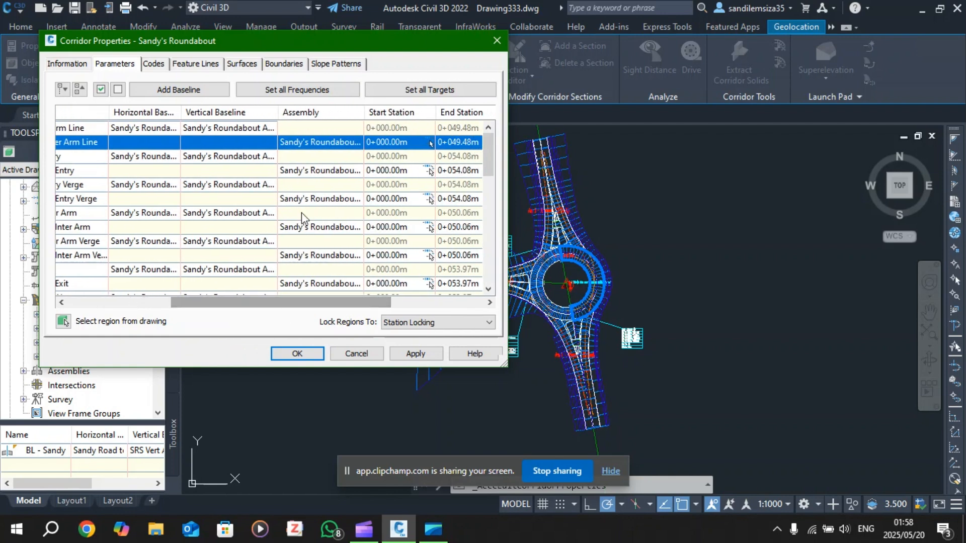
{"action": "double_click", "coordinate": [326, 142]}
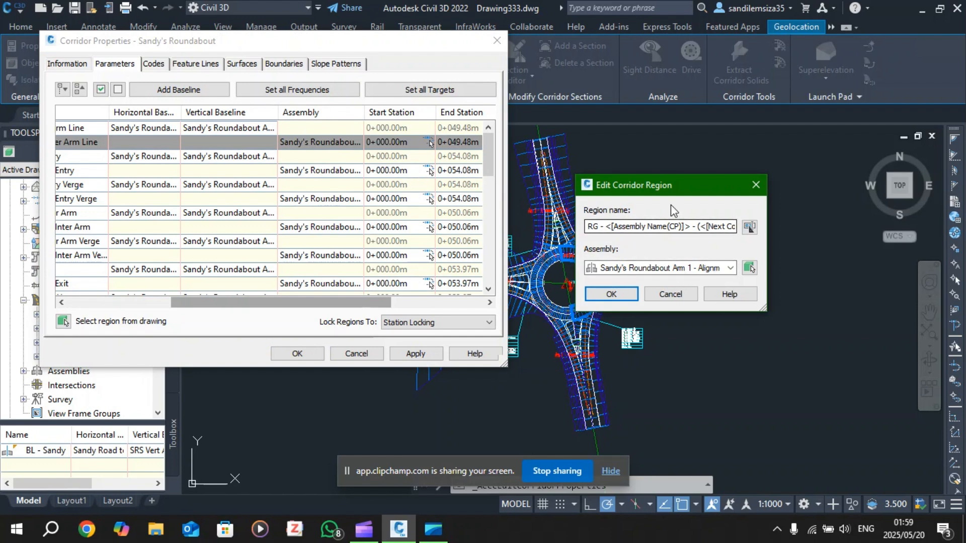
{"action": "left_click", "coordinate": [670, 295]}
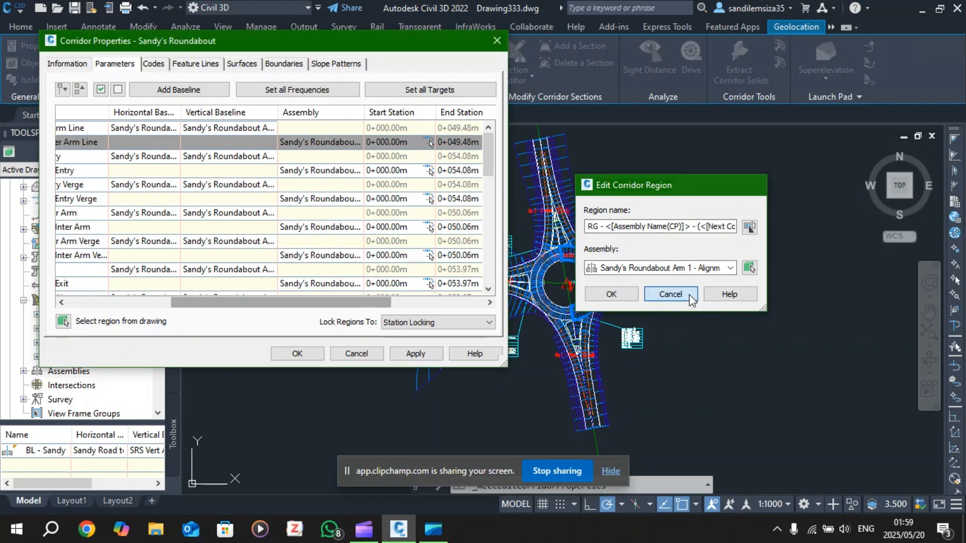
{"action": "left_click_drag", "start_coordinate": [269, 305], "coordinate": [161, 304]}
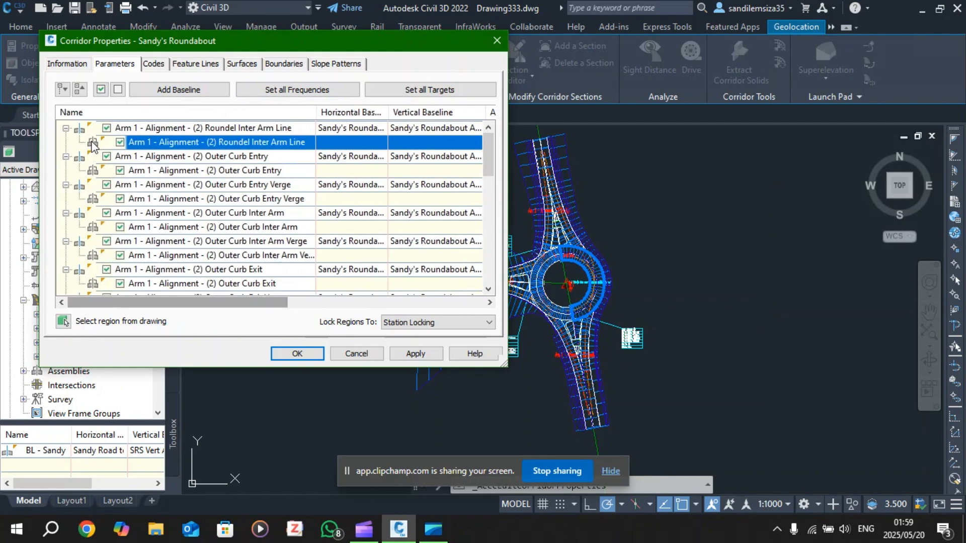
Assign the CS RB Inner assembly to the region of the Arm 1 Roundel Inter Arm Line baseline
{"action": "left_click", "coordinate": [191, 128]}
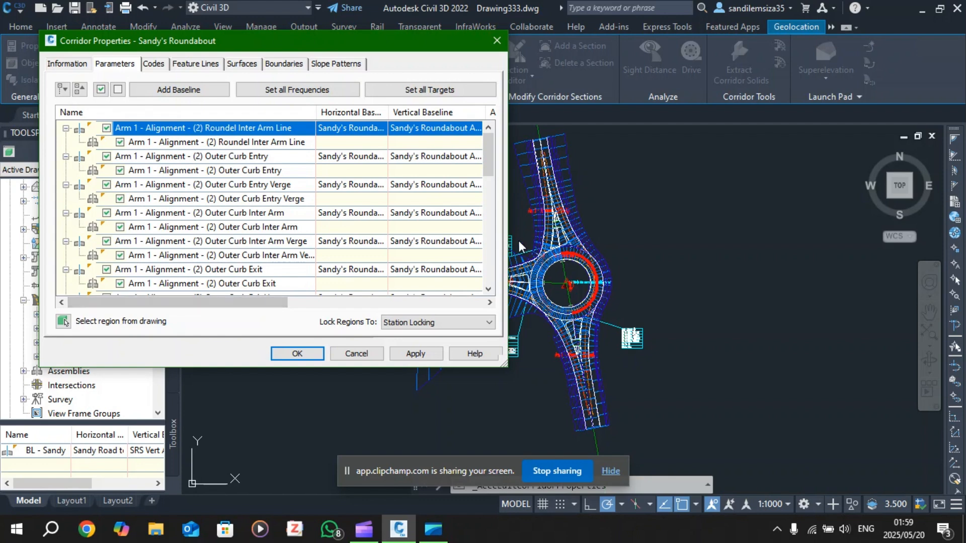
{"action": "left_click", "coordinate": [273, 142]}
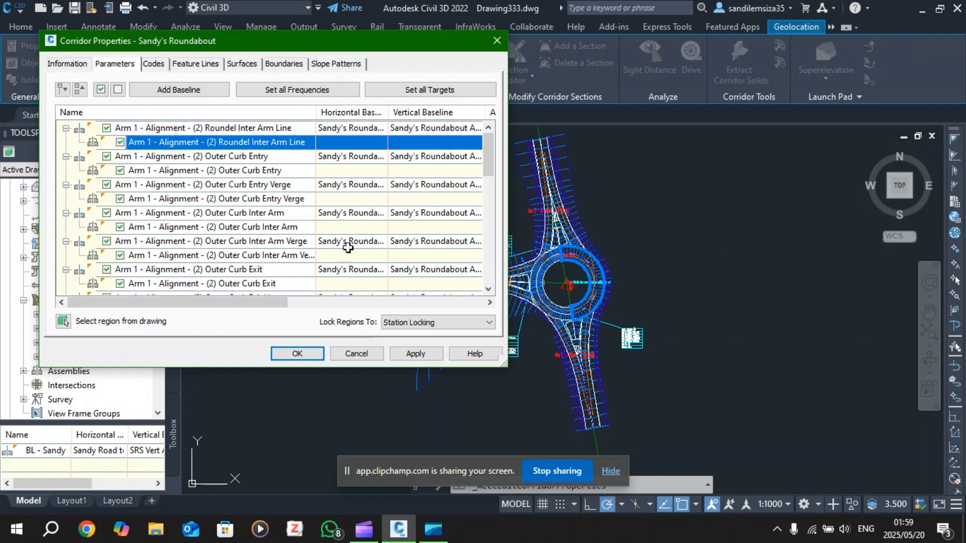
{"action": "left_click_drag", "start_coordinate": [256, 303], "coordinate": [378, 294]}
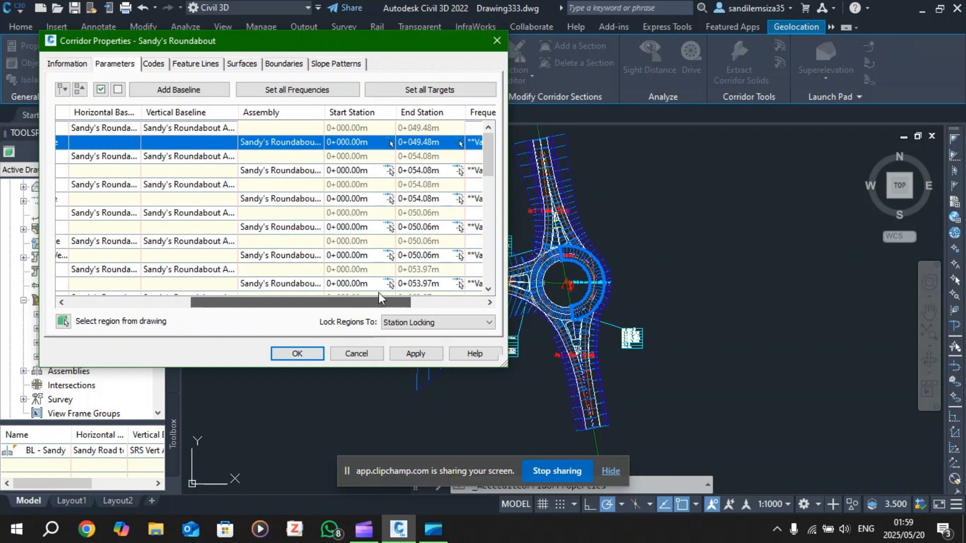
{"action": "double_click", "coordinate": [305, 143]}
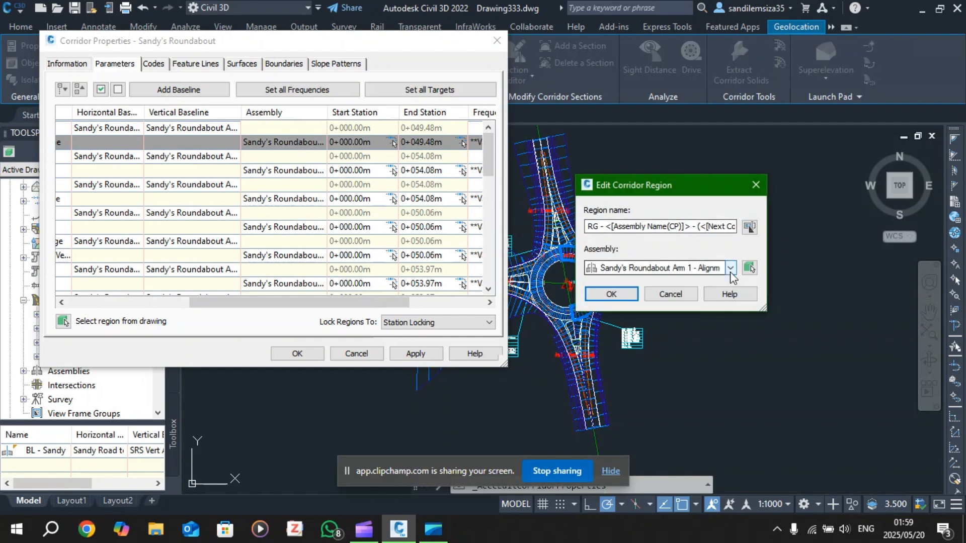
{"action": "left_click", "coordinate": [730, 269]}
{"action": "scroll", "coordinate": [719, 327], "scroll_direction": "up", "scroll_amount": 1}
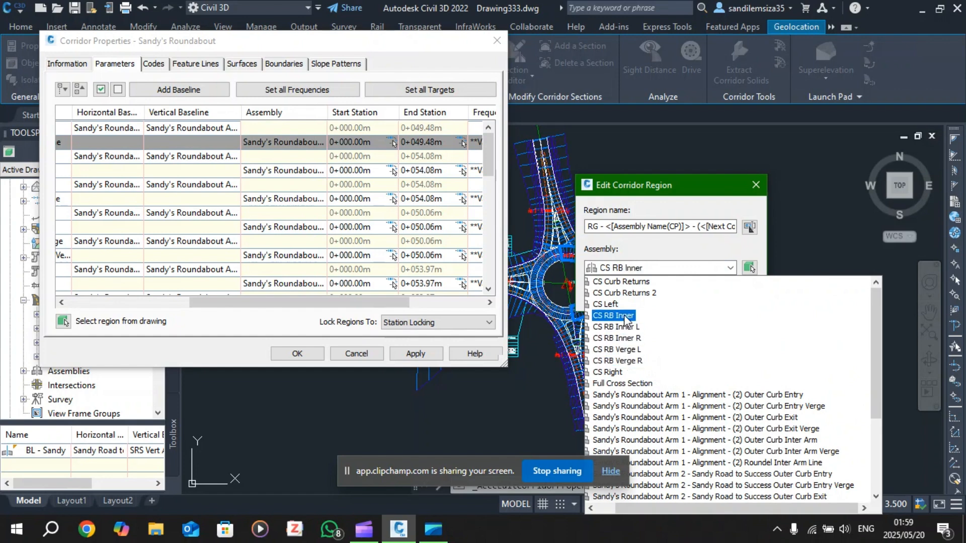
{"action": "scroll", "coordinate": [705, 382], "scroll_direction": "down", "scroll_amount": 2}
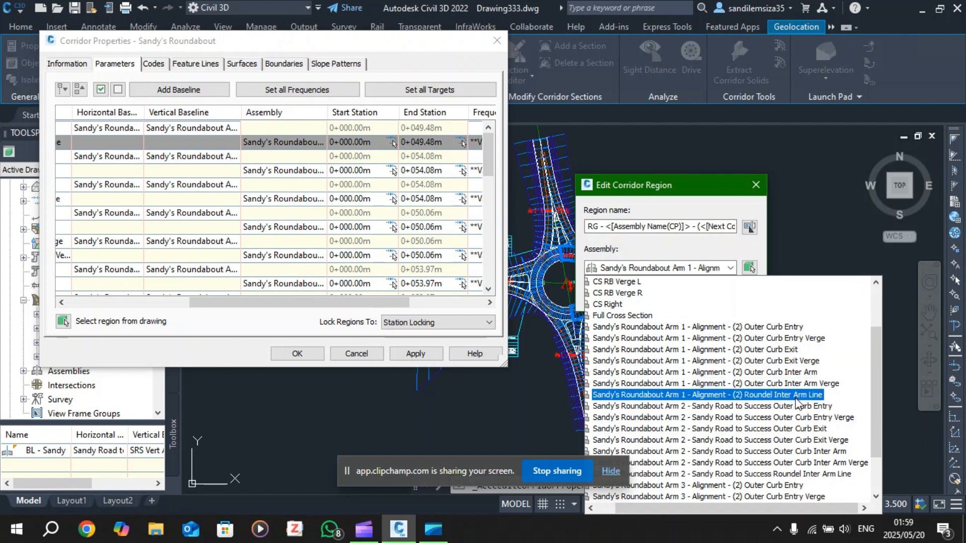
{"action": "scroll", "coordinate": [794, 402], "scroll_direction": "down", "scroll_amount": 2}
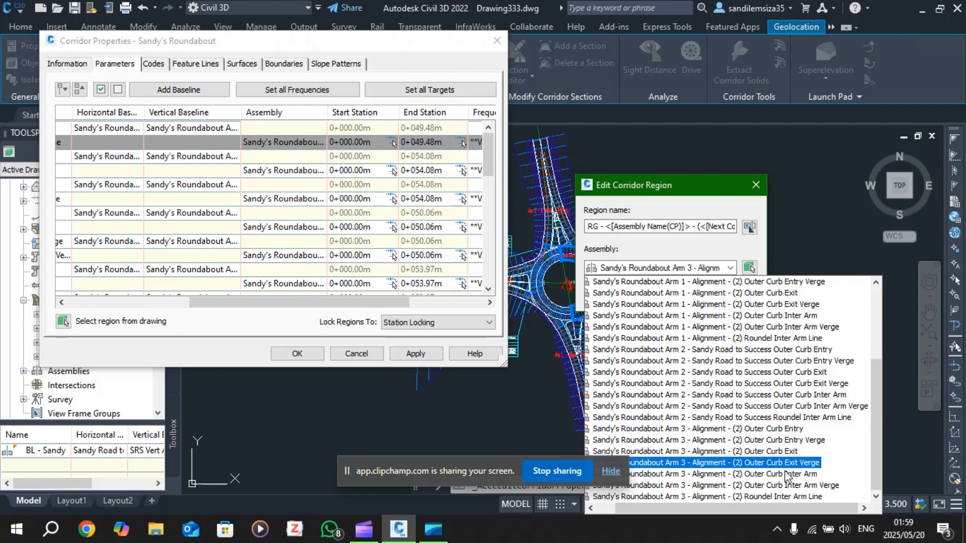
{"action": "scroll", "coordinate": [745, 413], "scroll_direction": "up", "scroll_amount": 3}
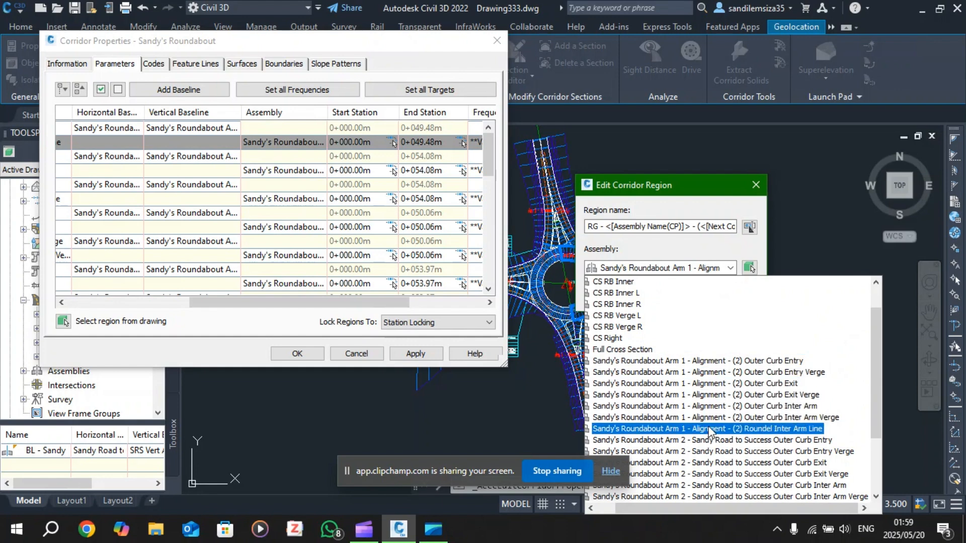
{"action": "scroll", "coordinate": [639, 314], "scroll_direction": "up", "scroll_amount": 1}
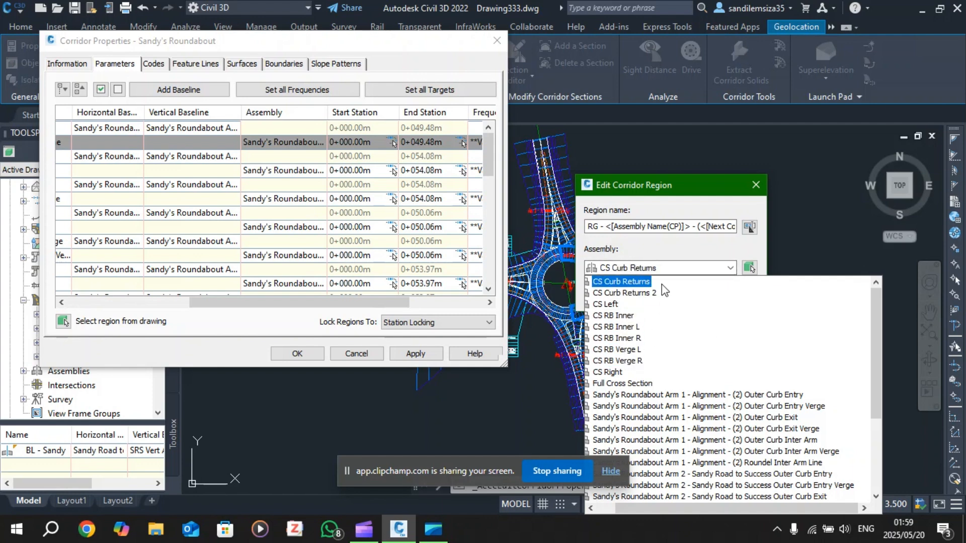
{"action": "left_click", "coordinate": [617, 316]}
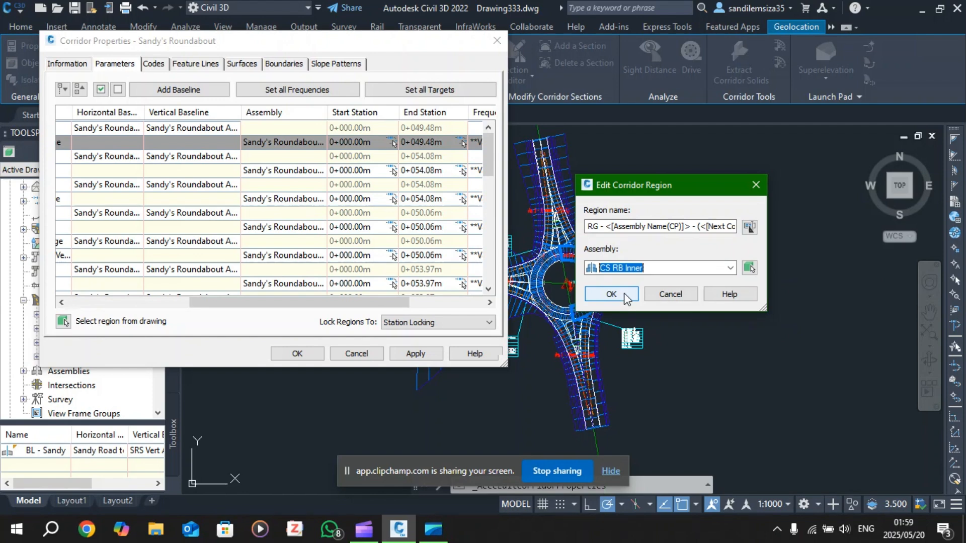
{"action": "left_click", "coordinate": [624, 293]}
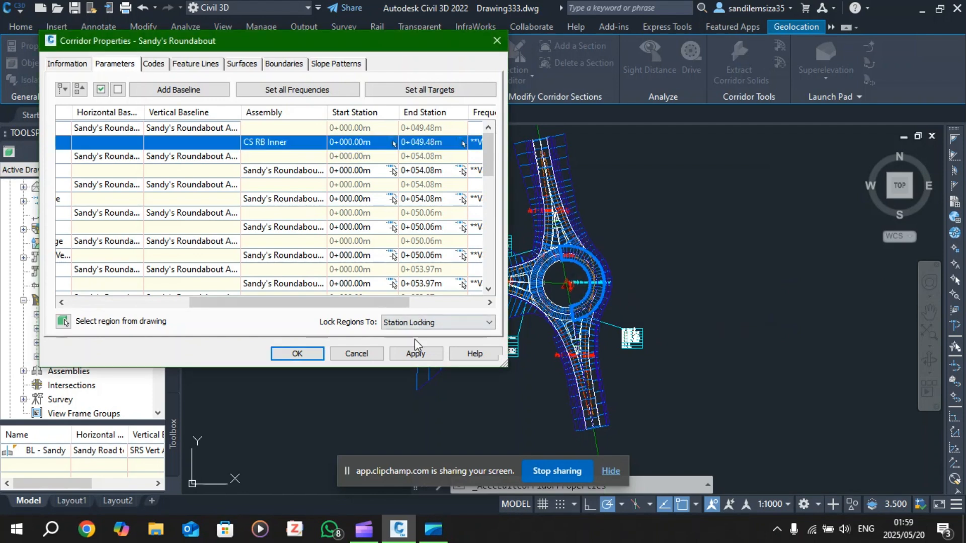
Apply the corridor property changes, close the properties and inspect the roundabout around the Arm 1 roundel region in plan view
{"action": "left_click", "coordinate": [425, 352]}
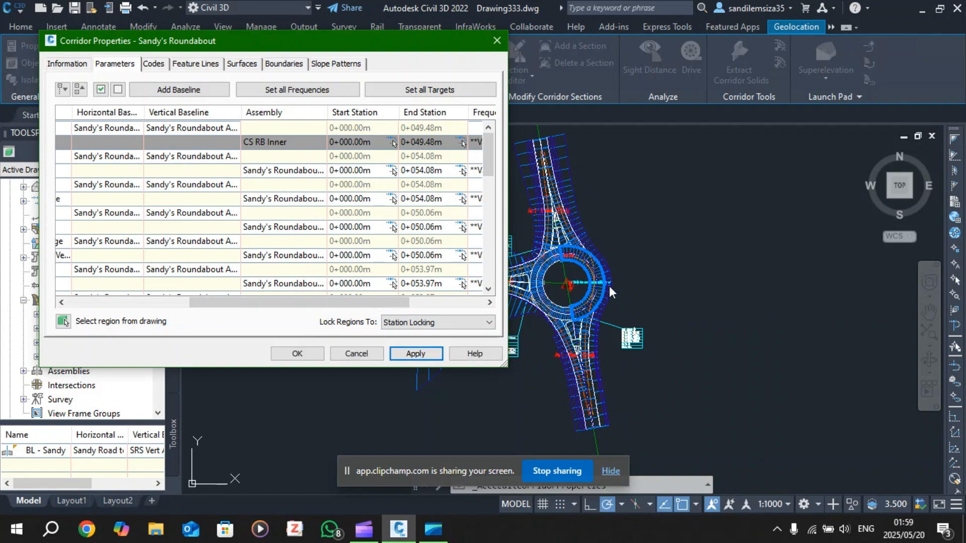
{"action": "left_click", "coordinate": [312, 353]}
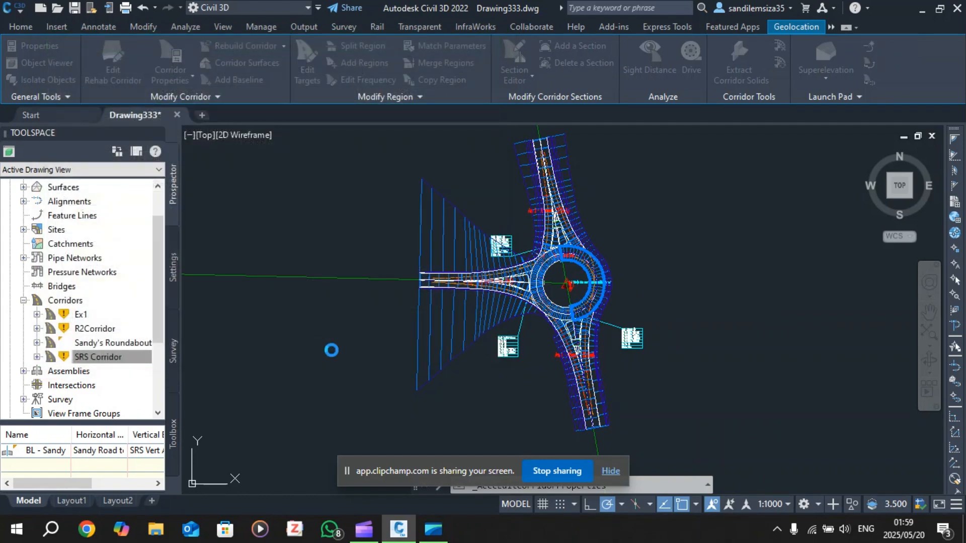
{"action": "left_click", "coordinate": [602, 322]}
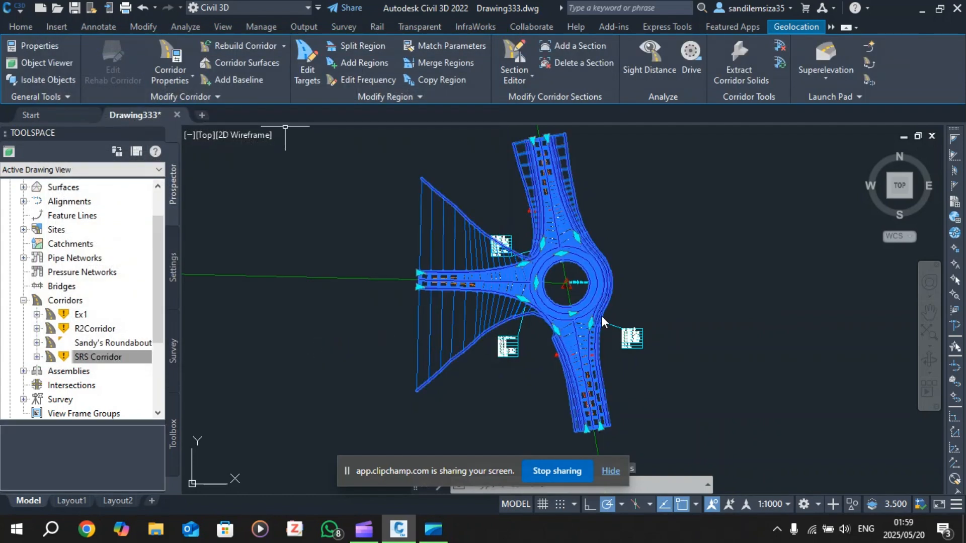
{"action": "scroll", "coordinate": [601, 320], "scroll_direction": "up", "scroll_amount": 4}
{"action": "scroll", "coordinate": [597, 315], "scroll_direction": "down", "scroll_amount": 3}
{"action": "scroll", "coordinate": [589, 308], "scroll_direction": "up", "scroll_amount": 2}
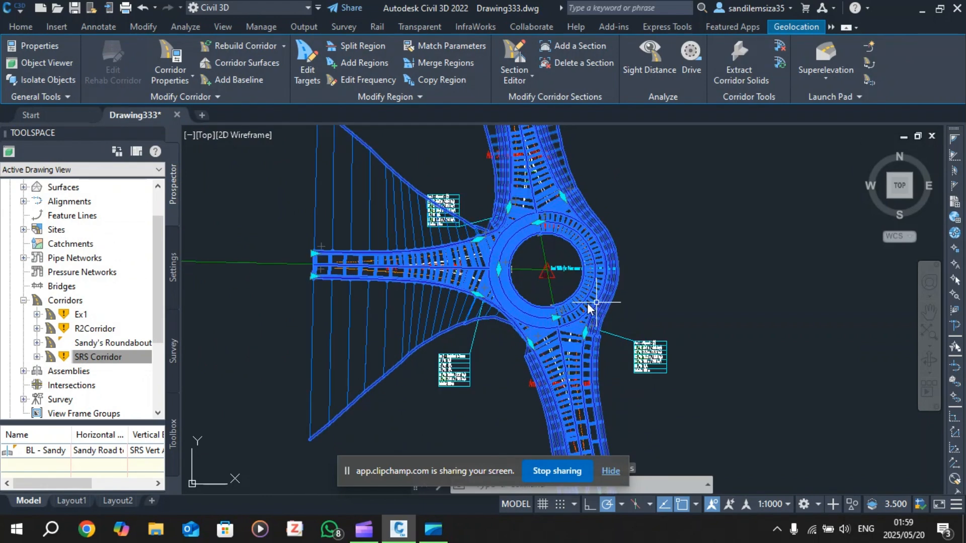
Reopen the roundabout corridor's properties and assign the CS RB Inner L assembly to the Arm 1 Outer Curb Entry region
{"action": "left_click", "coordinate": [178, 64]}
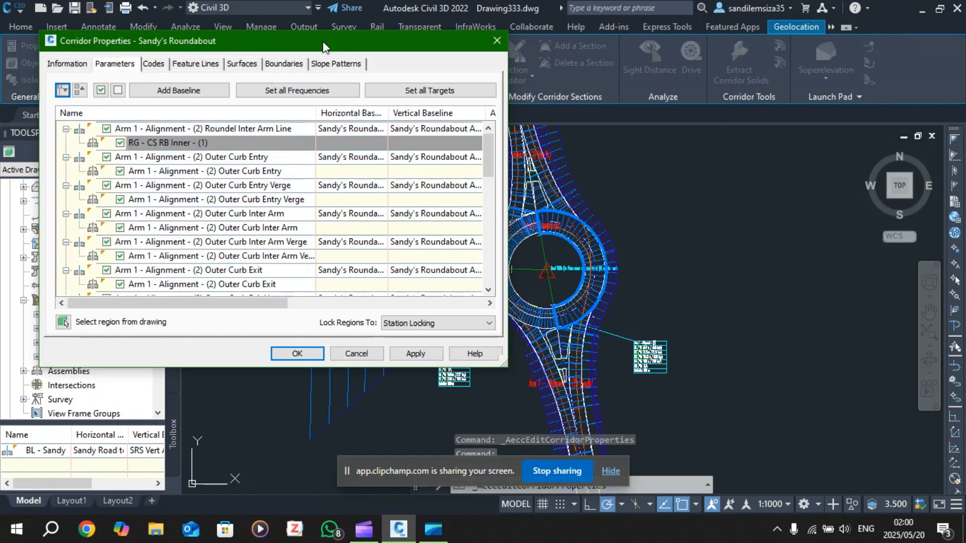
{"action": "left_click_drag", "start_coordinate": [322, 44], "coordinate": [261, 35]}
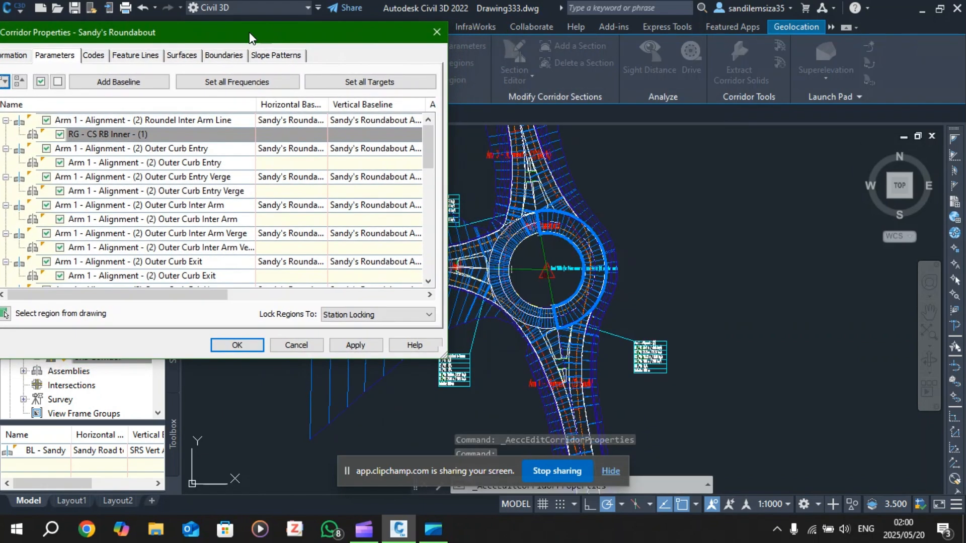
{"action": "left_click", "coordinate": [153, 163]}
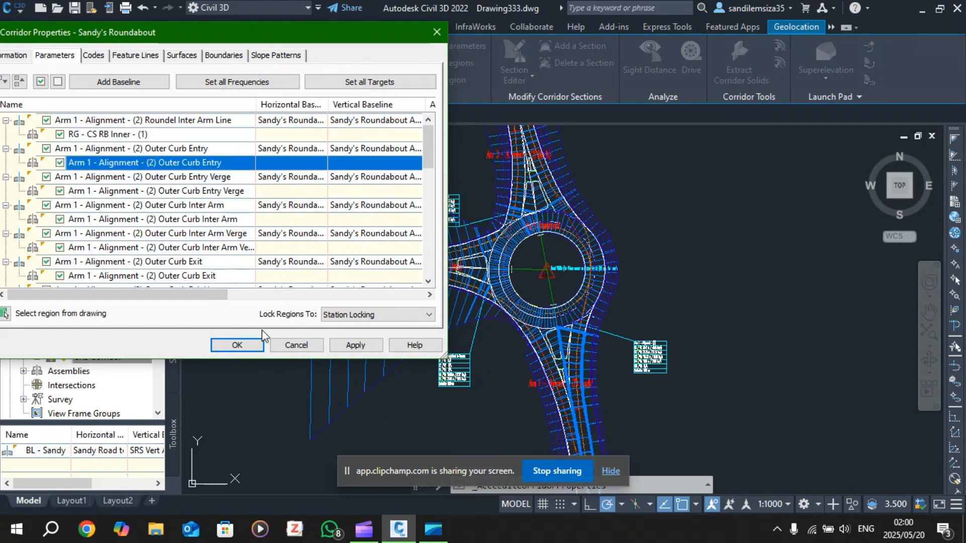
{"action": "left_click_drag", "start_coordinate": [199, 295], "coordinate": [351, 302]}
{"action": "left_click", "coordinate": [179, 163]}
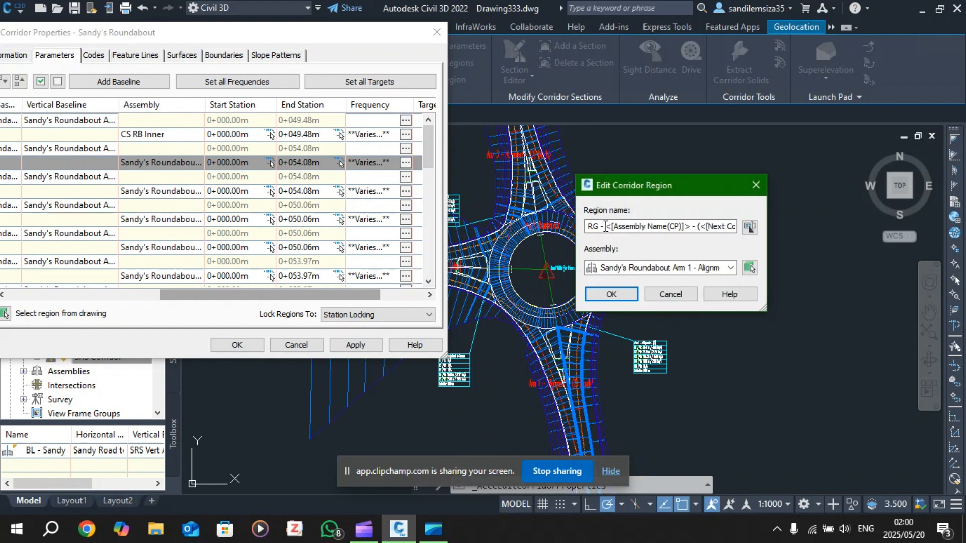
{"action": "left_click_drag", "start_coordinate": [647, 184], "coordinate": [747, 160]}
{"action": "left_click", "coordinate": [800, 247]}
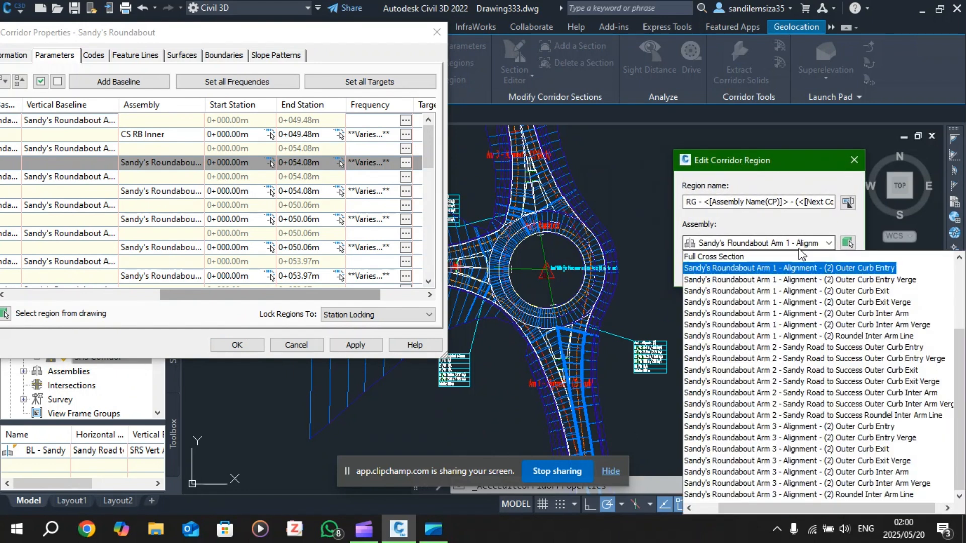
{"action": "scroll", "coordinate": [791, 304], "scroll_direction": "up", "scroll_amount": 3}
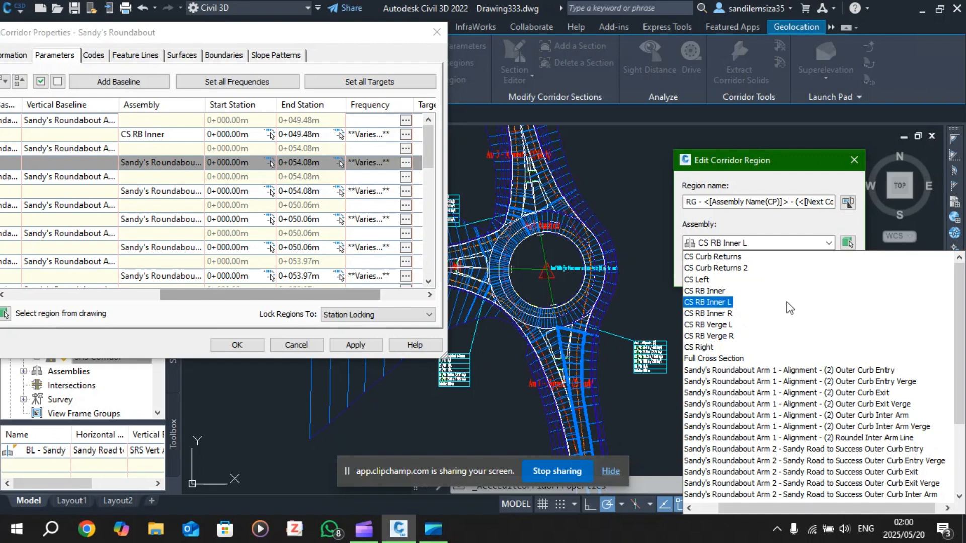
{"action": "left_click", "coordinate": [726, 303]}
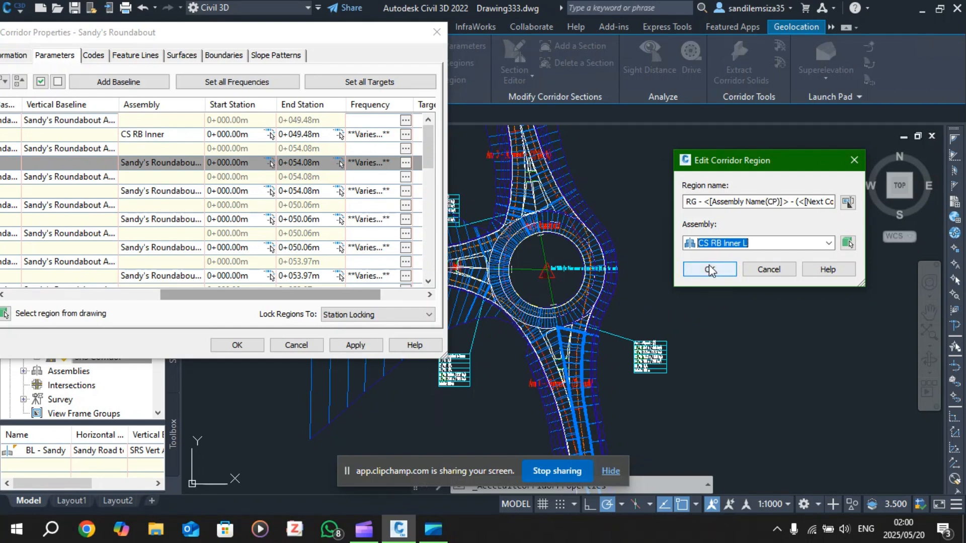
{"action": "left_click", "coordinate": [593, 391]}
{"action": "left_click", "coordinate": [707, 271]}
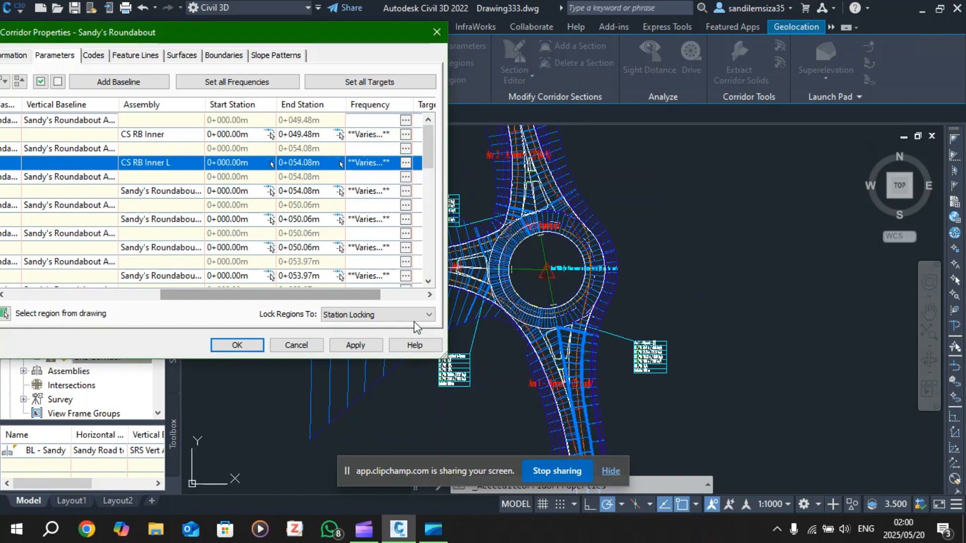
Apply the pending change, then assign the CS RB Verge R assembly to the Arm 1 Outer Curb Entry Verge region and apply it
{"action": "left_click", "coordinate": [354, 346]}
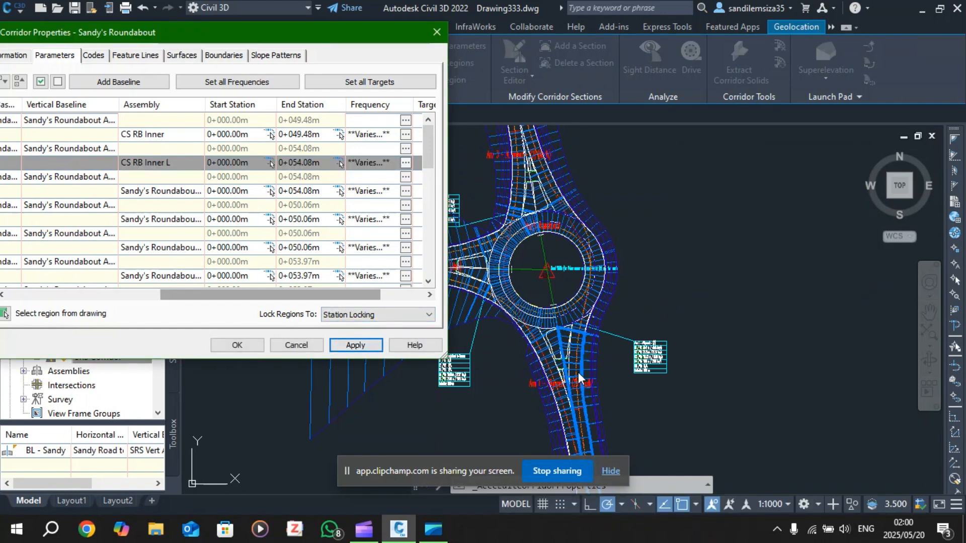
{"action": "double_click", "coordinate": [189, 191]}
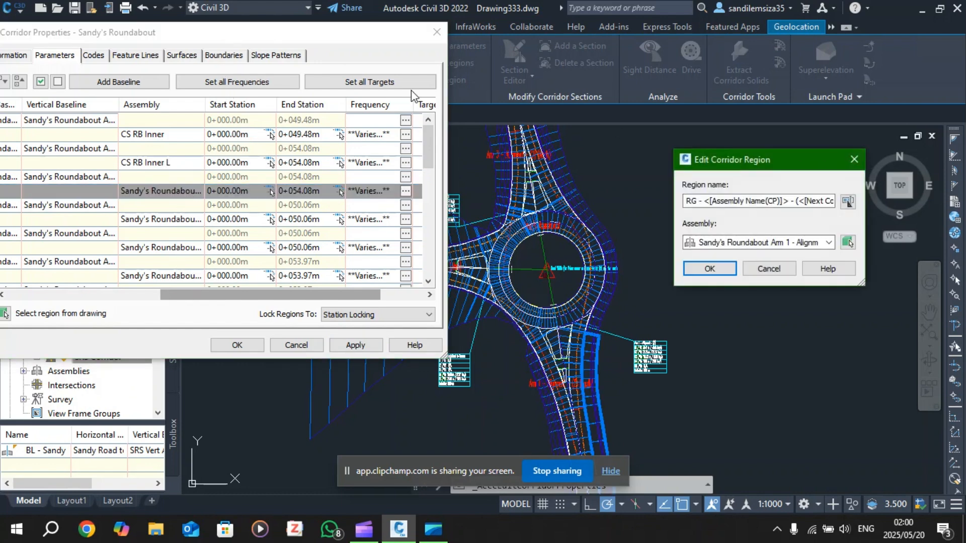
{"action": "left_click", "coordinate": [854, 161]}
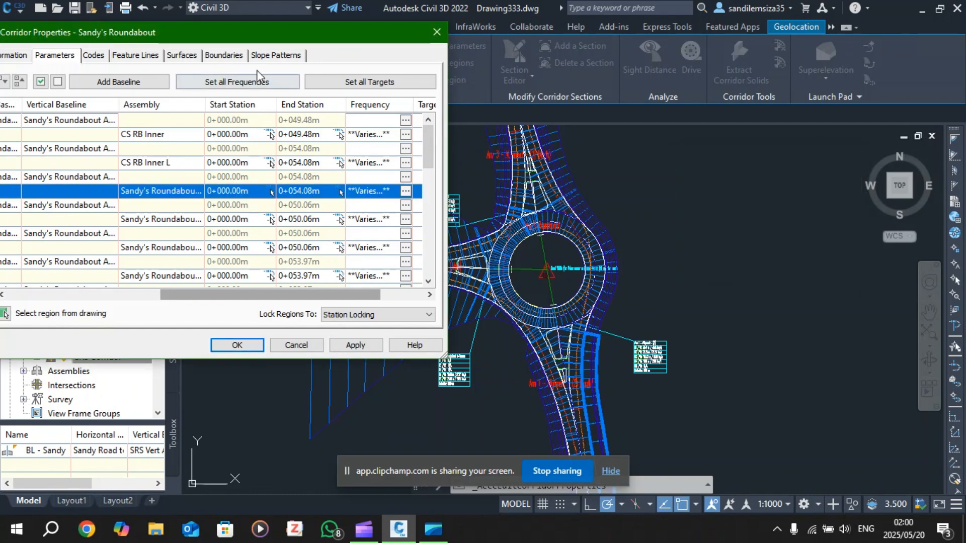
{"action": "left_click_drag", "start_coordinate": [276, 33], "coordinate": [296, 31]}
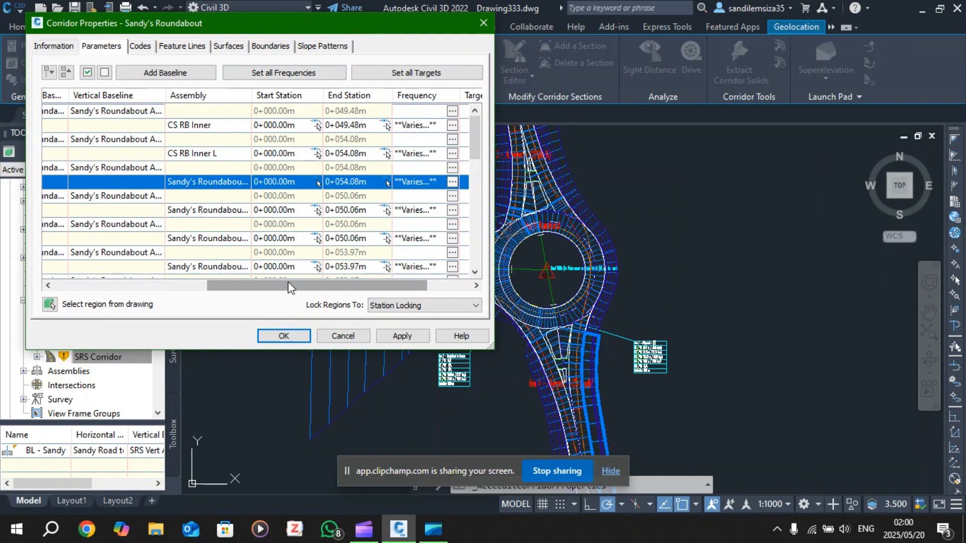
{"action": "mouse_move", "coordinate": [290, 285]}
{"action": "left_mouse_down"}
{"action": "mouse_move", "coordinate": [170, 294]}
{"action": "mouse_move", "coordinate": [289, 294]}
{"action": "left_mouse_up"}
{"action": "left_click", "coordinate": [239, 171]}
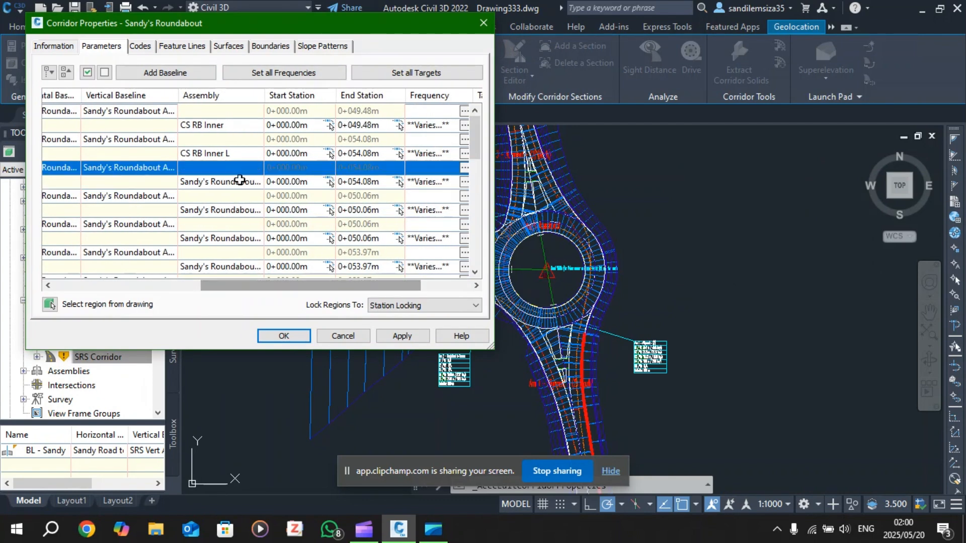
{"action": "double_click", "coordinate": [240, 181]}
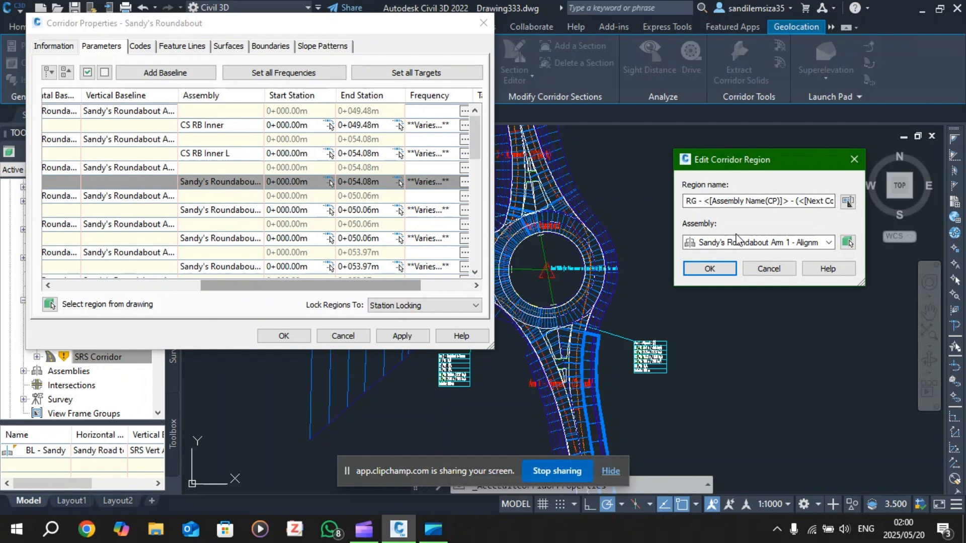
{"action": "left_click", "coordinate": [738, 240]}
{"action": "scroll", "coordinate": [741, 332], "scroll_direction": "up", "scroll_amount": 3}
{"action": "left_click", "coordinate": [725, 327]}
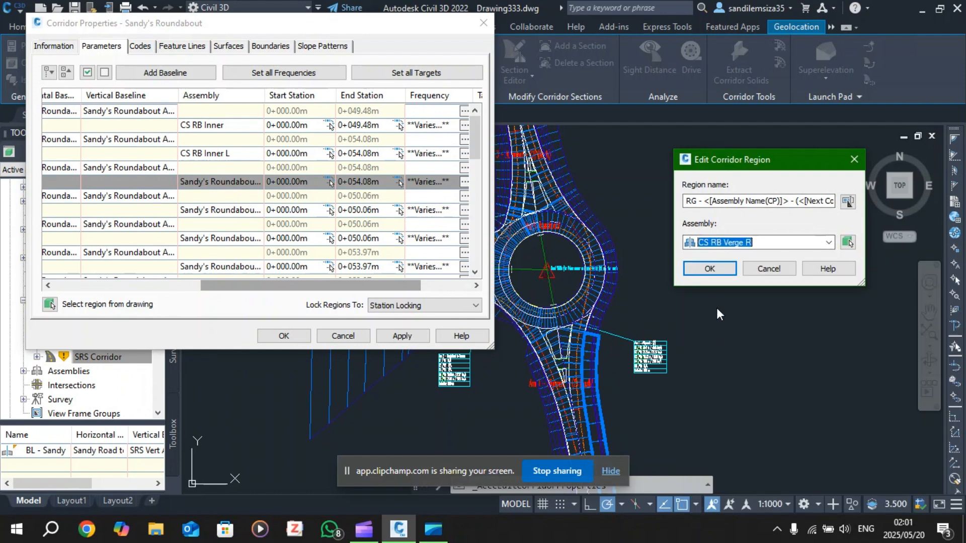
{"action": "left_click", "coordinate": [709, 268]}
{"action": "left_click", "coordinate": [398, 336]}
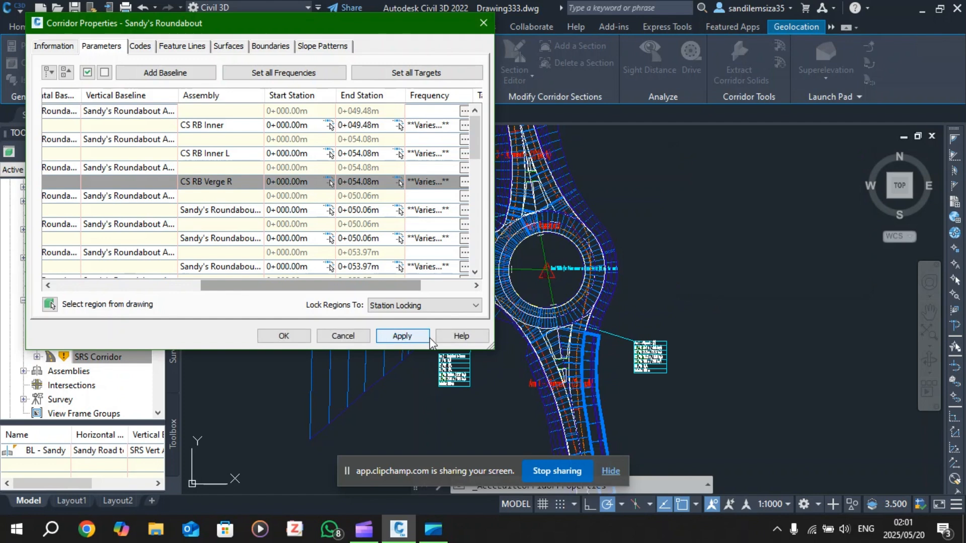
Assign the CS RB Inner L assembly to the Arm 1 Outer Curb Inter Arm region and apply the change
{"action": "double_click", "coordinate": [233, 212]}
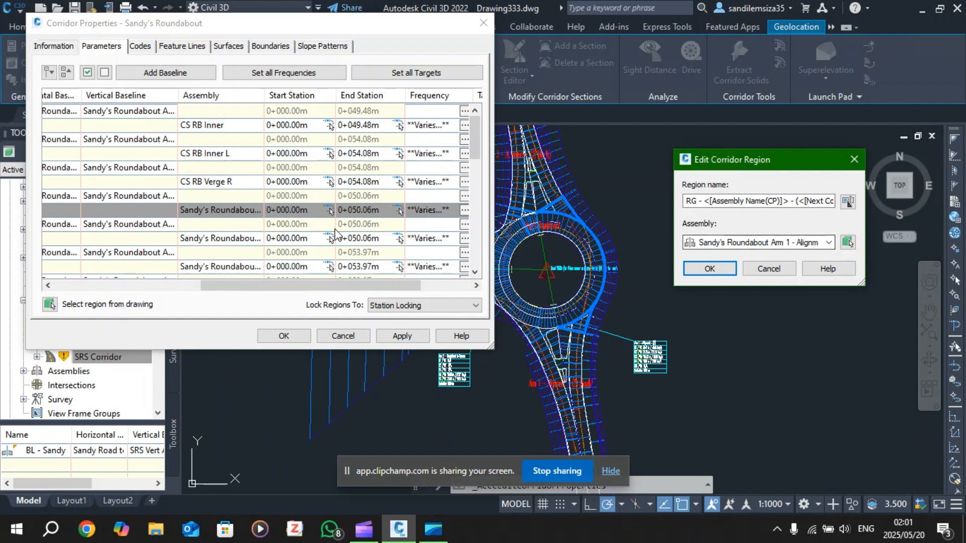
{"action": "left_click", "coordinate": [848, 155]}
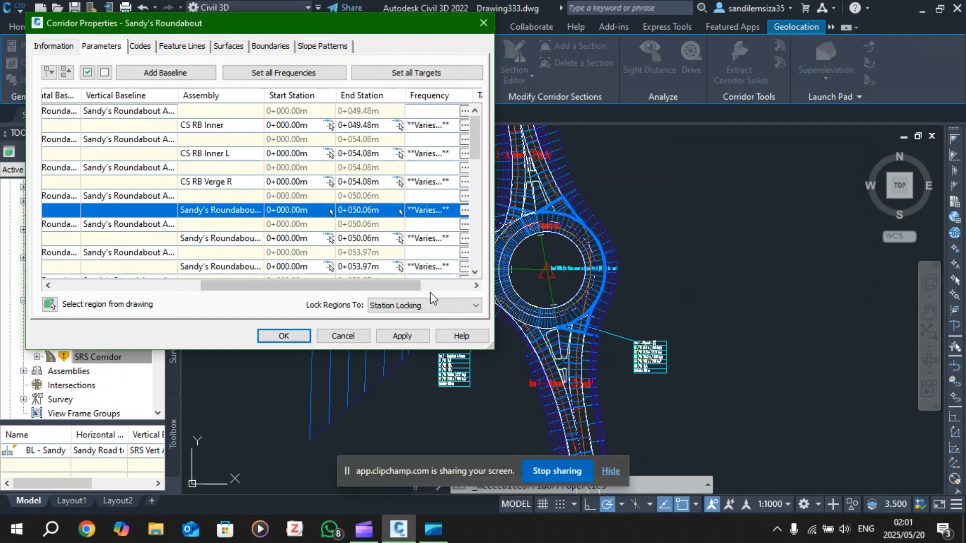
{"action": "left_click_drag", "start_coordinate": [379, 281], "coordinate": [402, 291]}
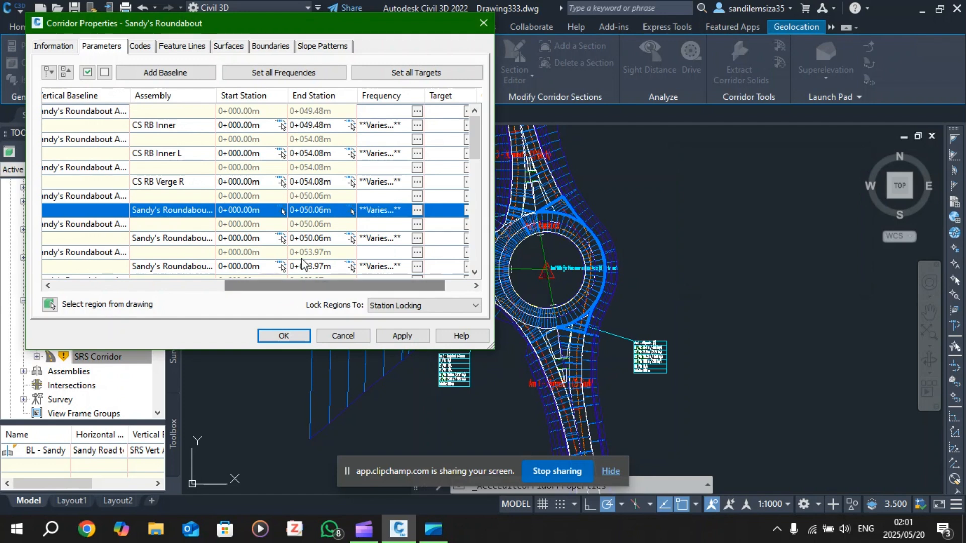
{"action": "left_click", "coordinate": [197, 210]}
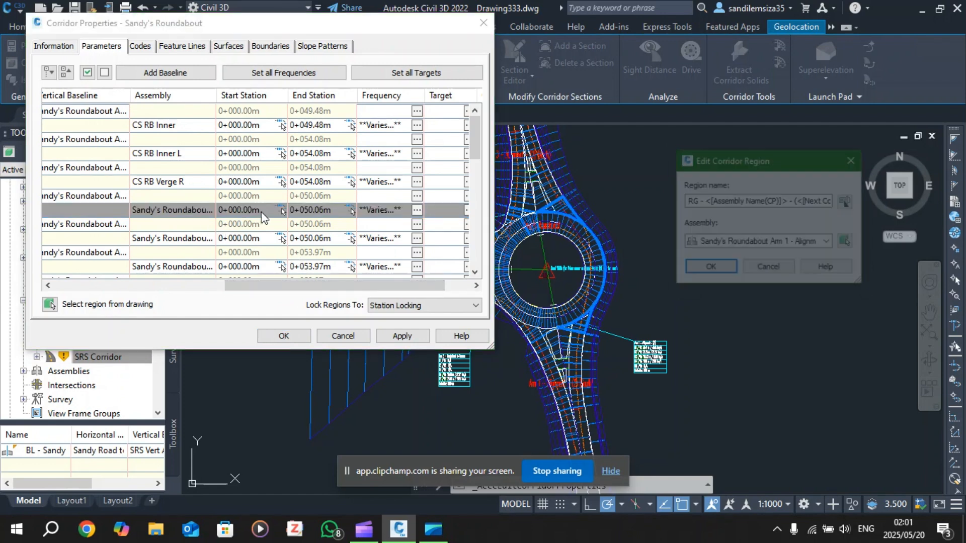
{"action": "left_click", "coordinate": [747, 243]}
{"action": "scroll", "coordinate": [725, 327], "scroll_direction": "up", "scroll_amount": 3}
{"action": "left_click", "coordinate": [722, 302]}
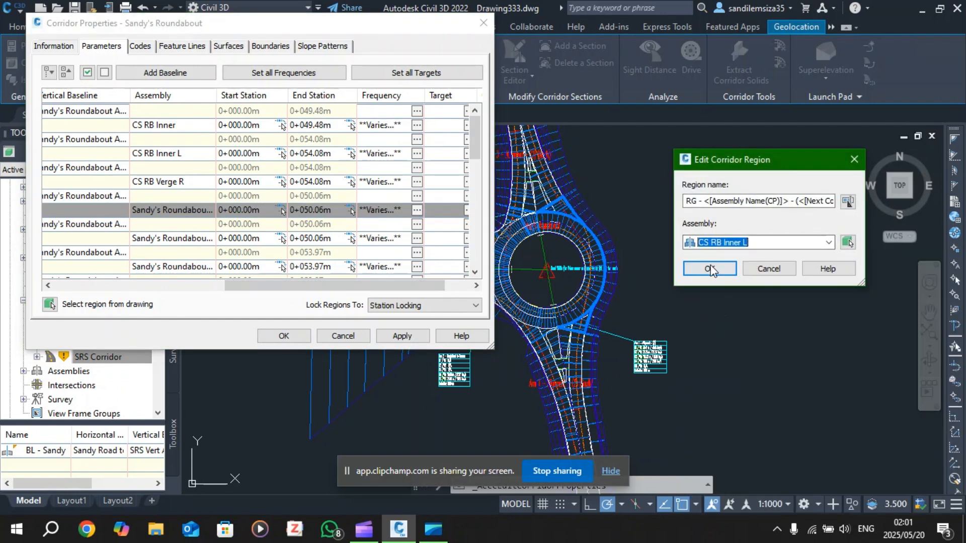
{"action": "left_click", "coordinate": [711, 266]}
{"action": "left_click", "coordinate": [400, 337]}
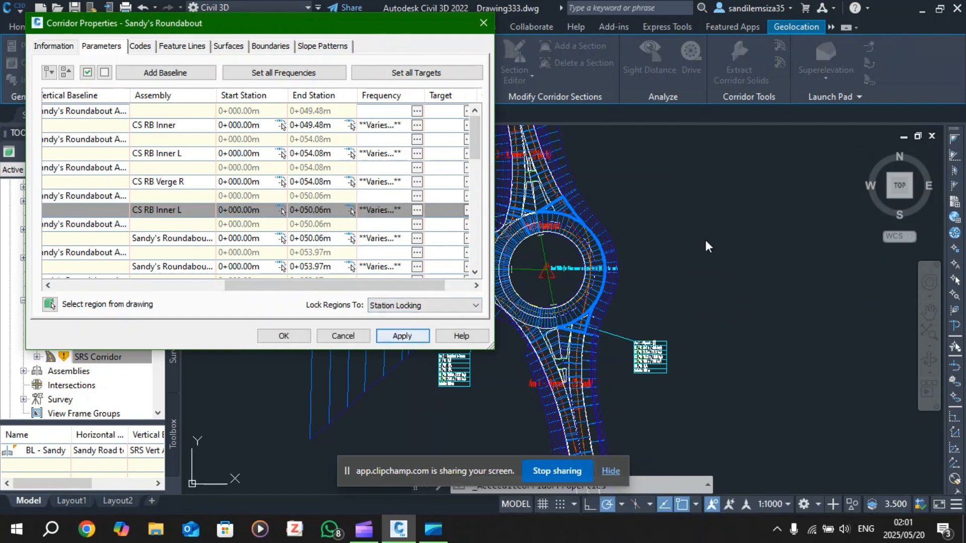
Assign the CS RB Verge R assembly to the Arm 1 Outer Curb Inter Arm Verge region and apply the change
{"action": "scroll", "coordinate": [211, 219], "scroll_direction": "down", "scroll_amount": 1}
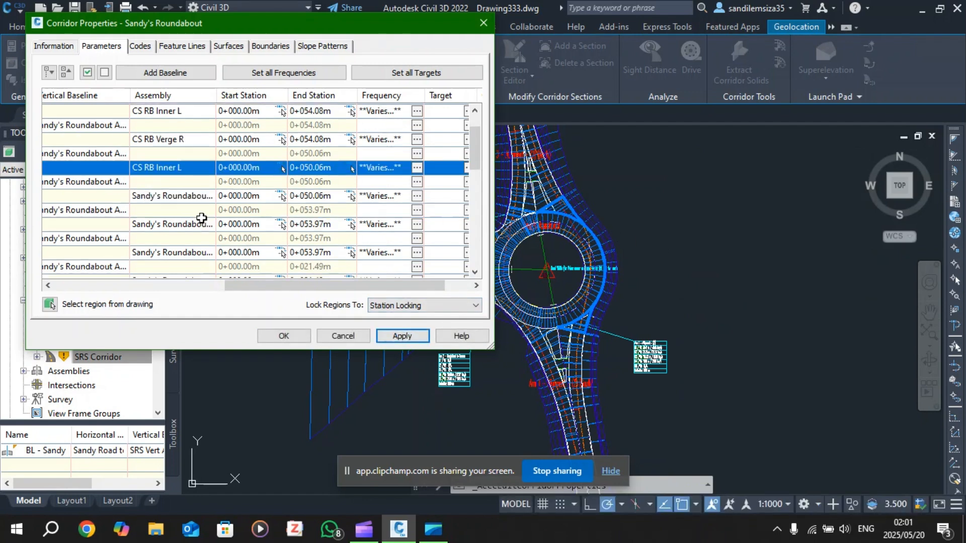
{"action": "double_click", "coordinate": [192, 199]}
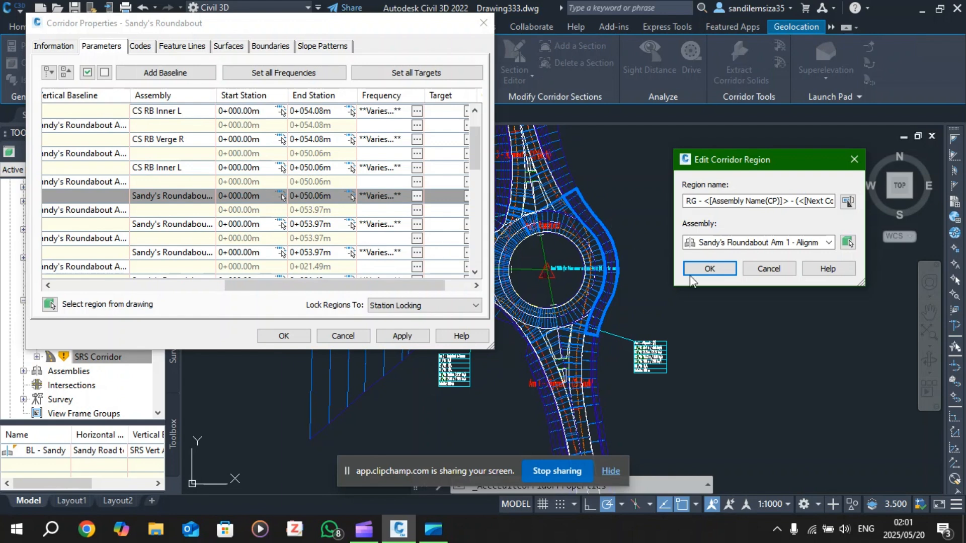
{"action": "left_click", "coordinate": [765, 244]}
{"action": "scroll", "coordinate": [728, 312], "scroll_direction": "up", "scroll_amount": 3}
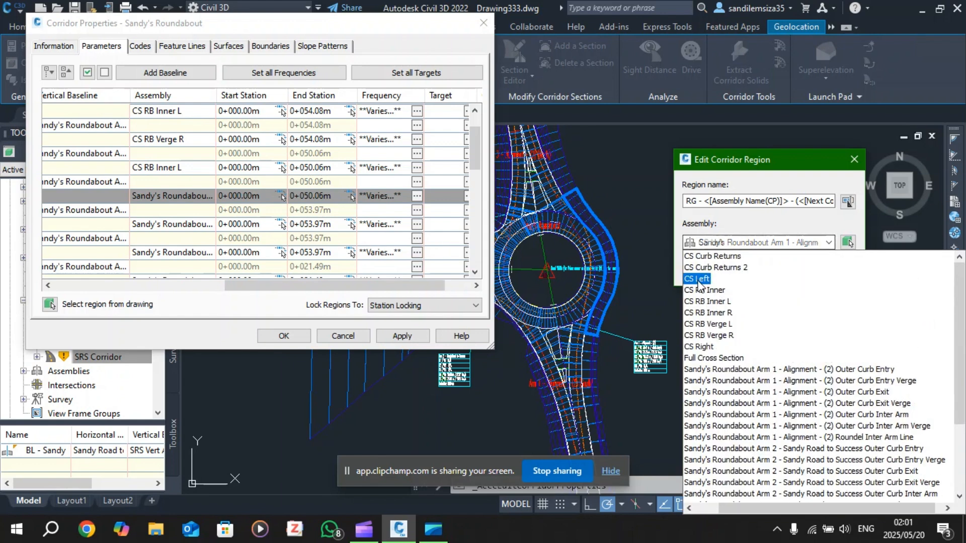
{"action": "left_click", "coordinate": [726, 335]}
{"action": "left_click", "coordinate": [728, 268]}
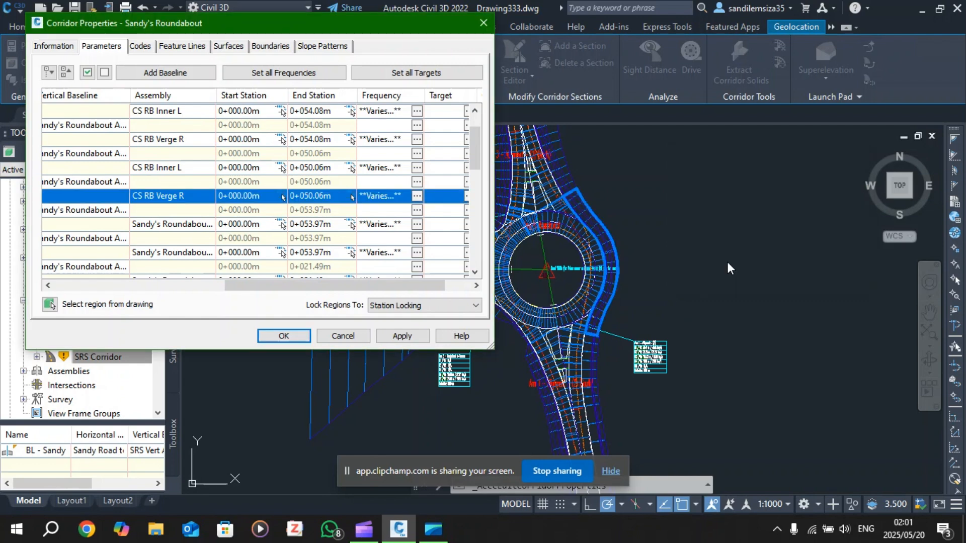
{"action": "left_click", "coordinate": [404, 336]}
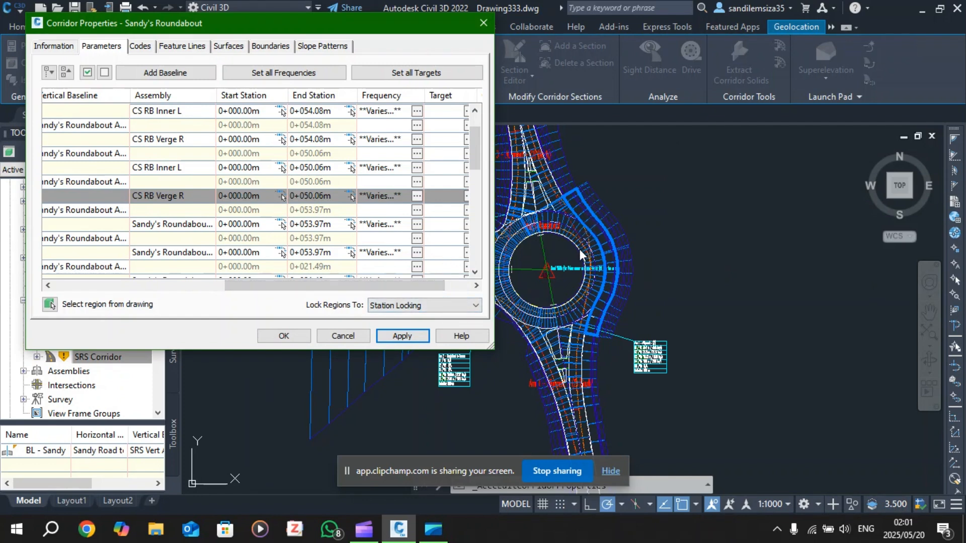
Assign the CS RB Inner R assembly to the Arm 1 Outer Curb Exit region and apply the change
{"action": "double_click", "coordinate": [194, 223]}
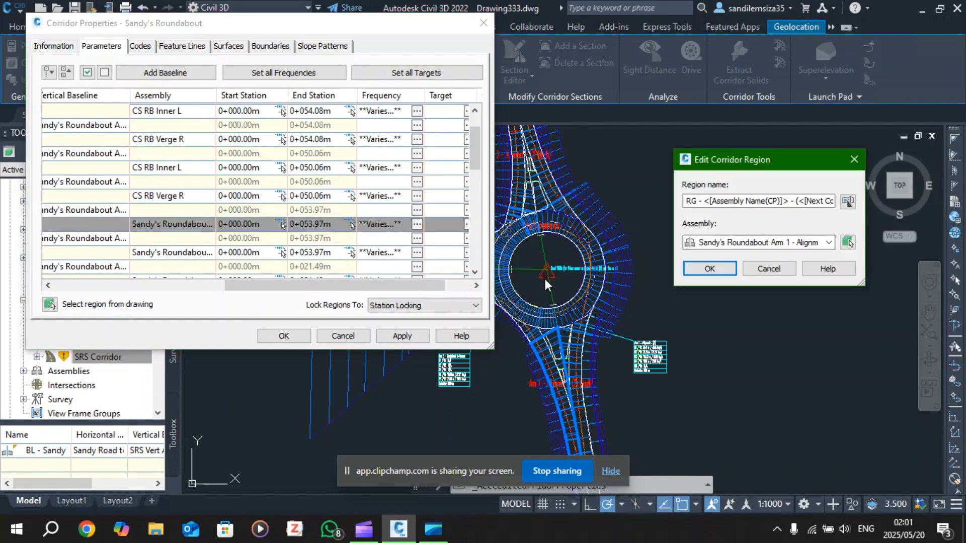
{"action": "left_click", "coordinate": [755, 243]}
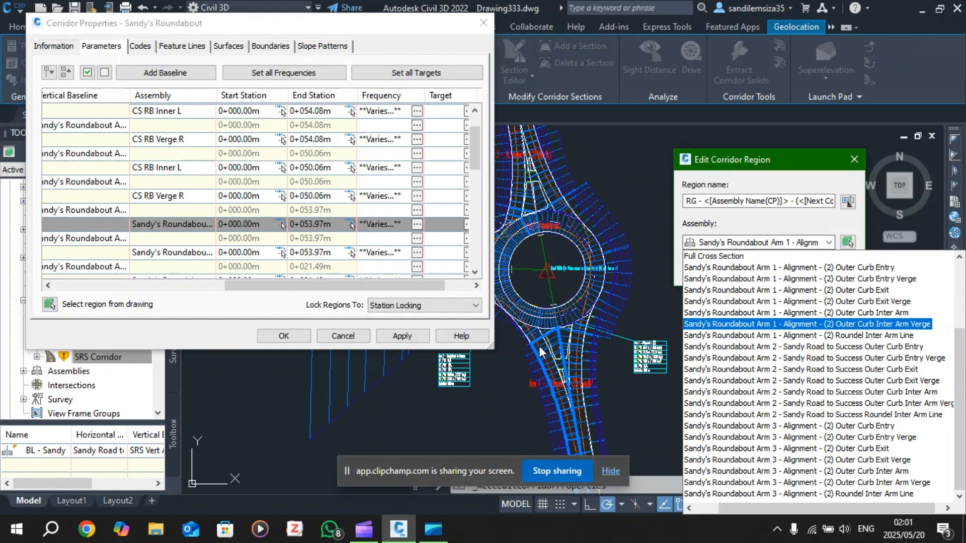
{"action": "scroll", "coordinate": [787, 379], "scroll_direction": "up", "scroll_amount": 5}
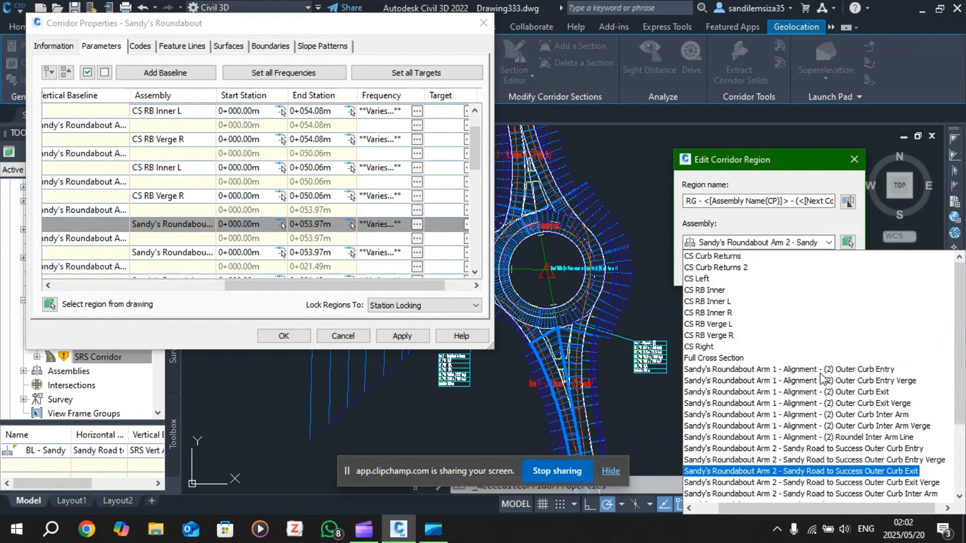
{"action": "left_click", "coordinate": [707, 316]}
{"action": "left_click", "coordinate": [717, 275]}
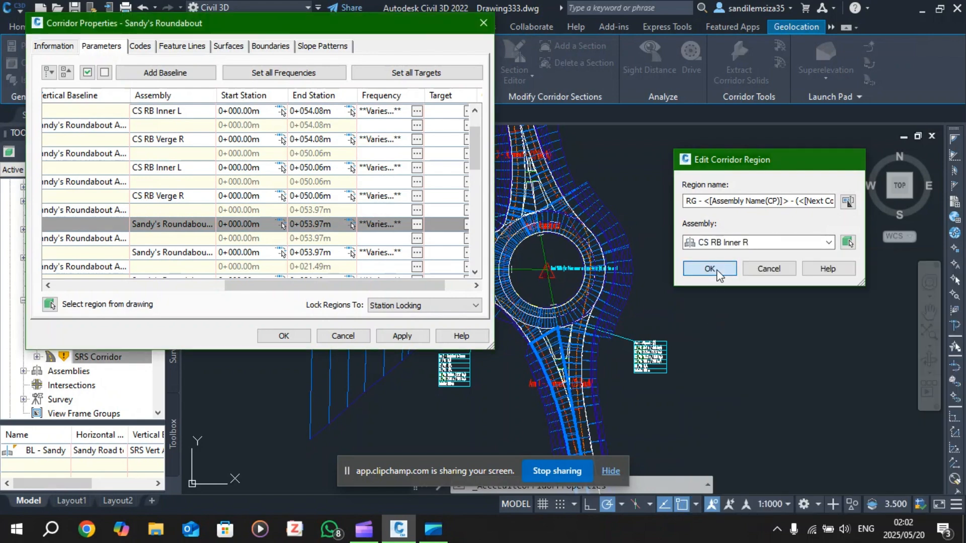
{"action": "left_click", "coordinate": [401, 337]}
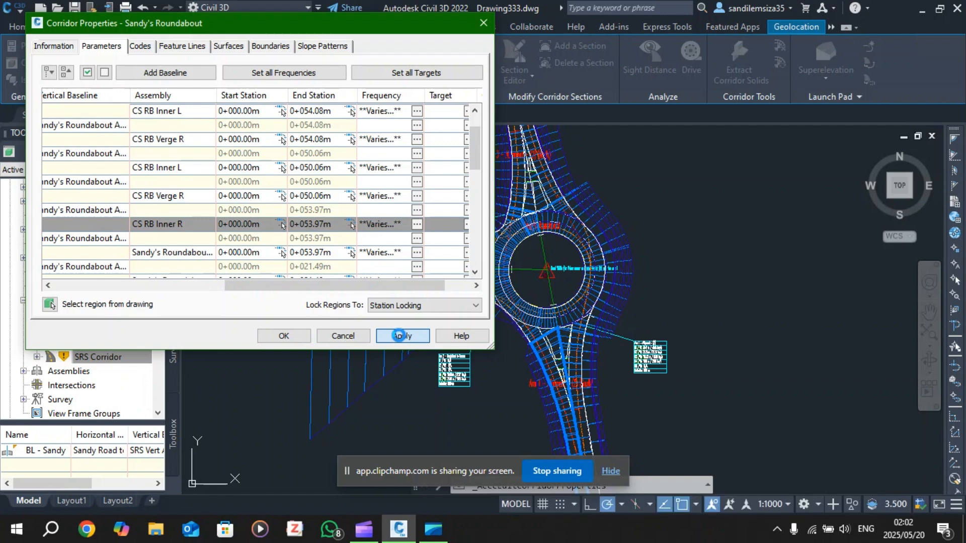
Assign the CS RB Verge L assembly to the Arm 1 Outer Curb Exit Verge region and apply the change
{"action": "scroll", "coordinate": [198, 221], "scroll_direction": "down", "scroll_amount": 1}
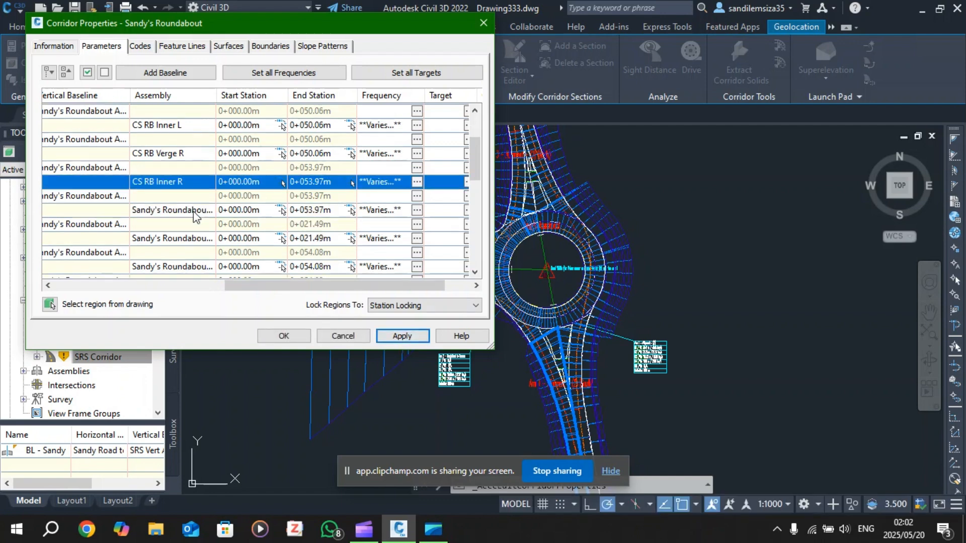
{"action": "double_click", "coordinate": [171, 210]}
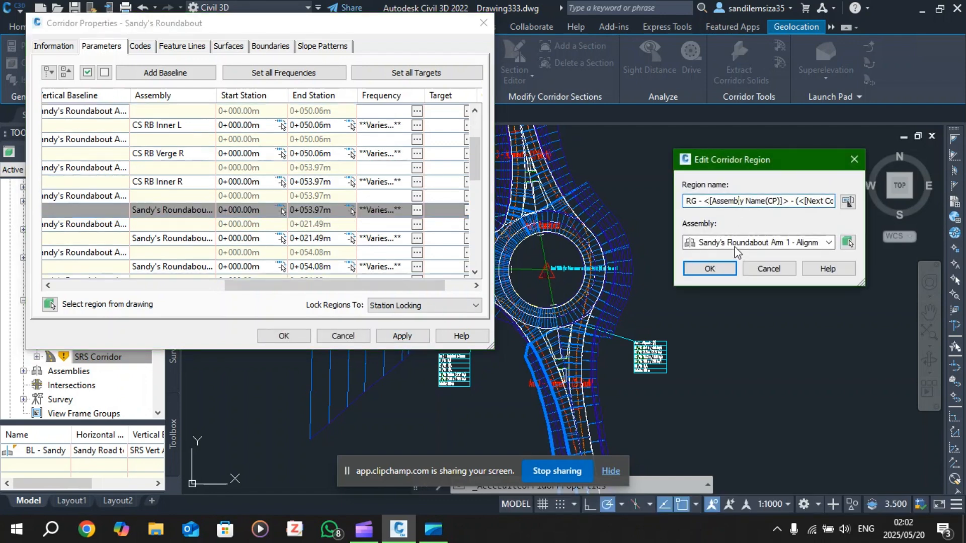
{"action": "left_click", "coordinate": [779, 246]}
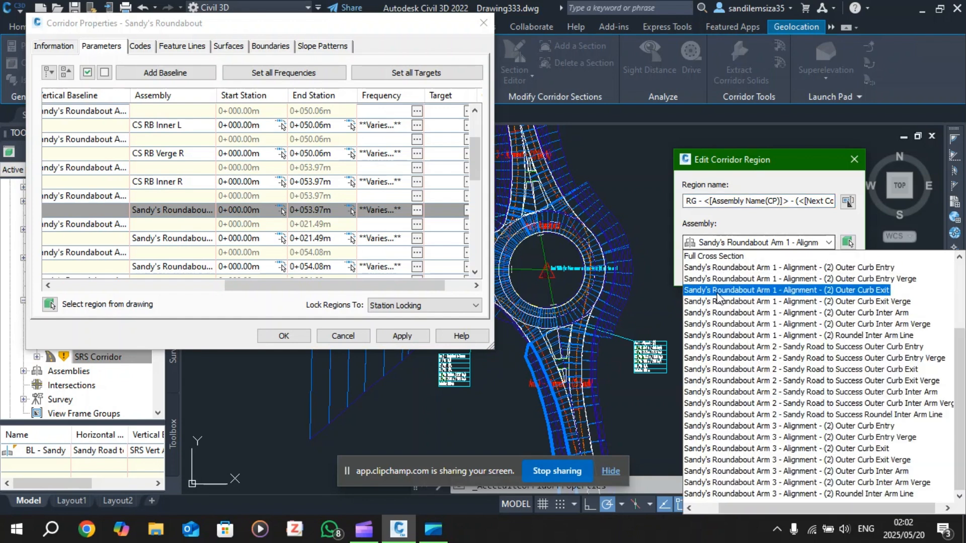
{"action": "scroll", "coordinate": [719, 297], "scroll_direction": "up", "scroll_amount": 3}
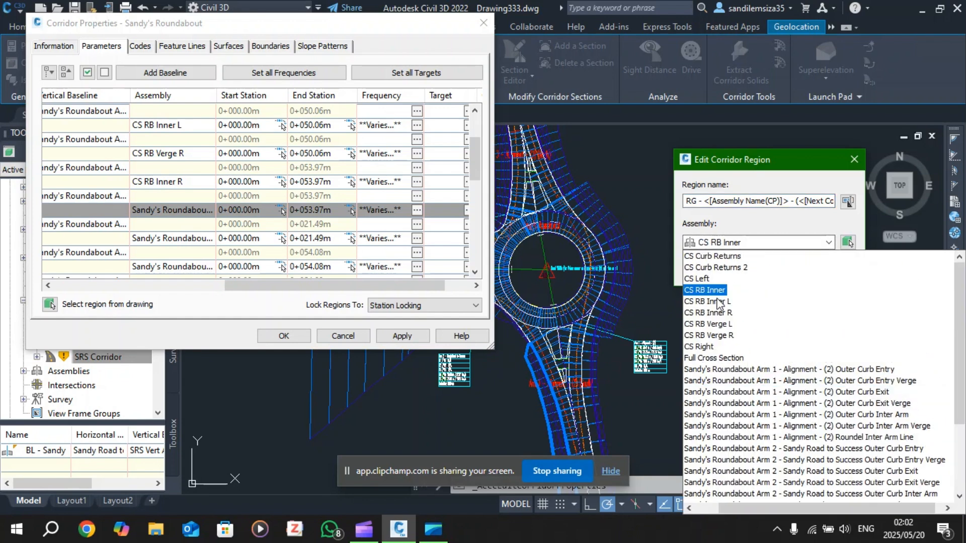
{"action": "left_click", "coordinate": [709, 324]}
{"action": "left_click", "coordinate": [710, 272]}
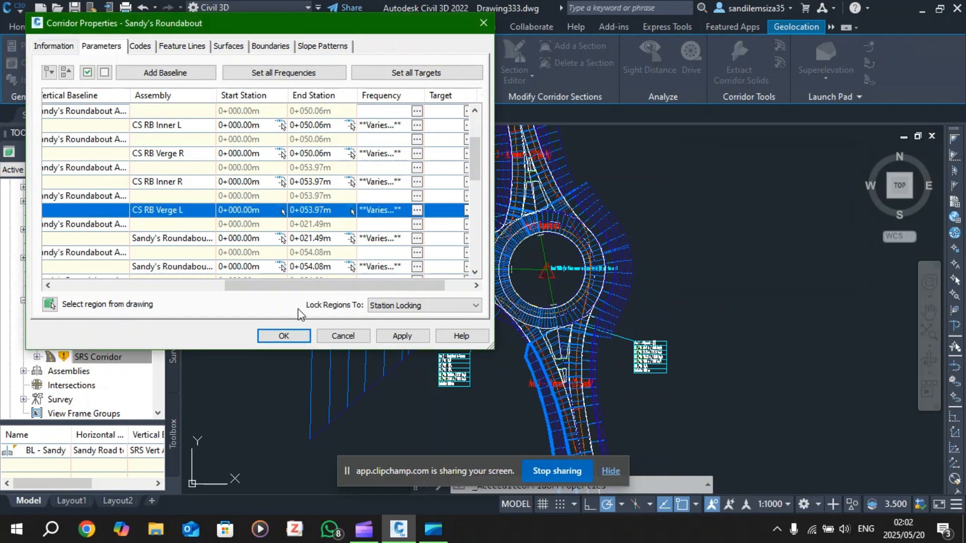
{"action": "left_click", "coordinate": [410, 340]}
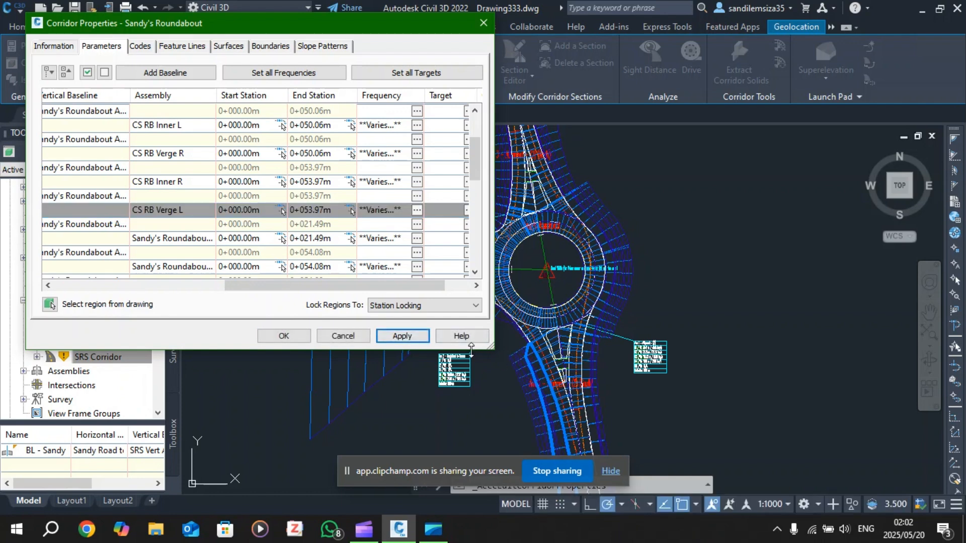
Recheck the assemblies assigned to the Arm 1 Outer Curb Entry and Outer Curb Entry Verge regions
{"action": "scroll", "coordinate": [190, 192], "scroll_direction": "down", "scroll_amount": 2}
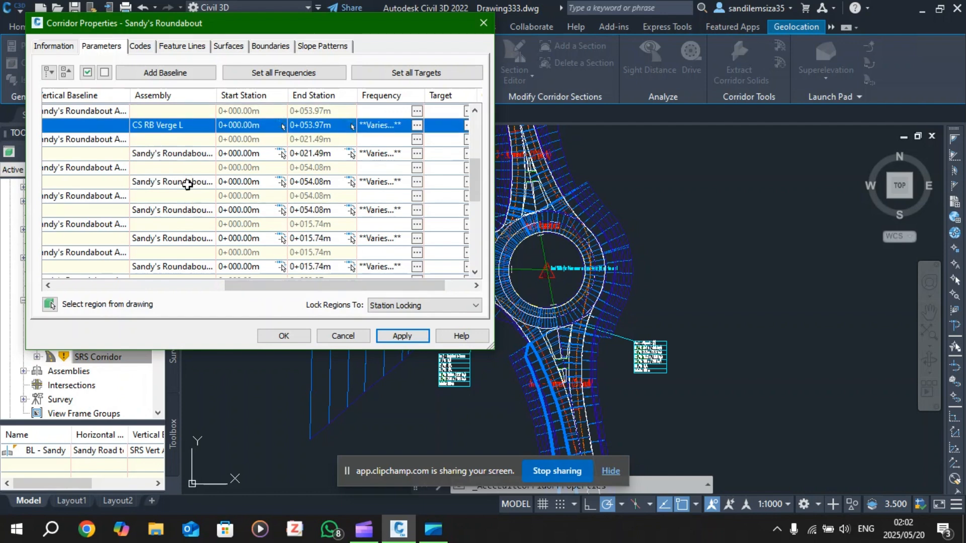
{"action": "scroll", "coordinate": [190, 181], "scroll_direction": "up", "scroll_amount": 4}
{"action": "double_click", "coordinate": [190, 153]}
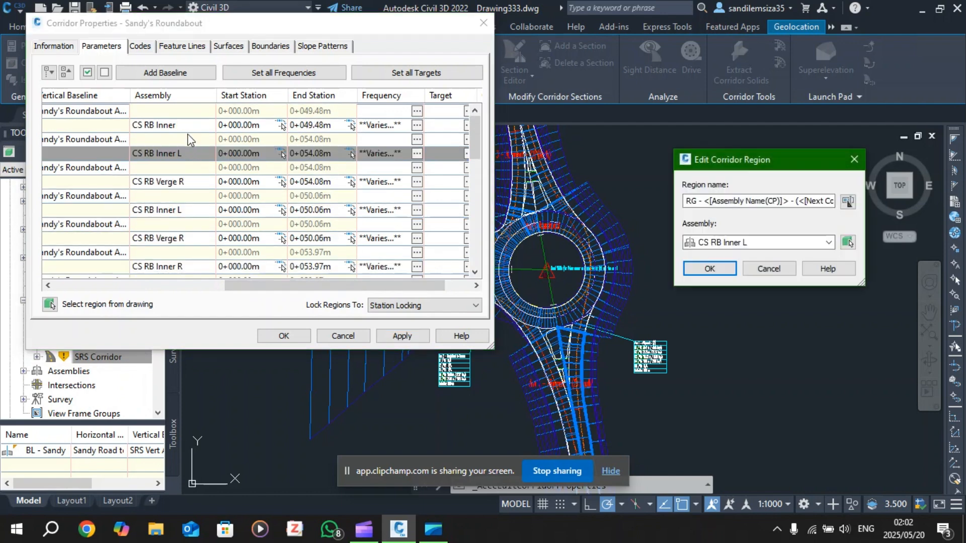
{"action": "left_click", "coordinate": [703, 265]}
{"action": "double_click", "coordinate": [197, 182]}
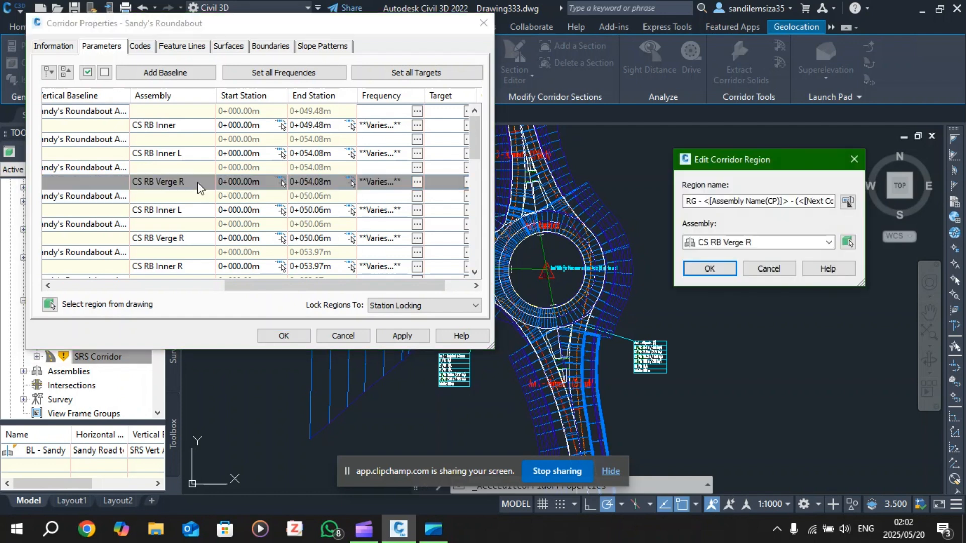
{"action": "left_click", "coordinate": [758, 245]}
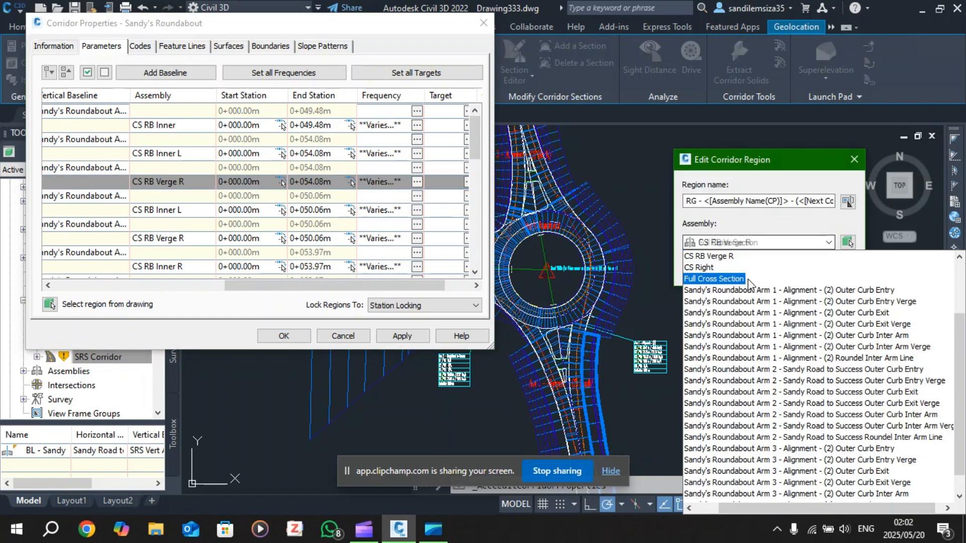
{"action": "scroll", "coordinate": [747, 278], "scroll_direction": "up", "scroll_amount": 2}
{"action": "left_click", "coordinate": [720, 323]}
{"action": "left_click", "coordinate": [710, 268]}
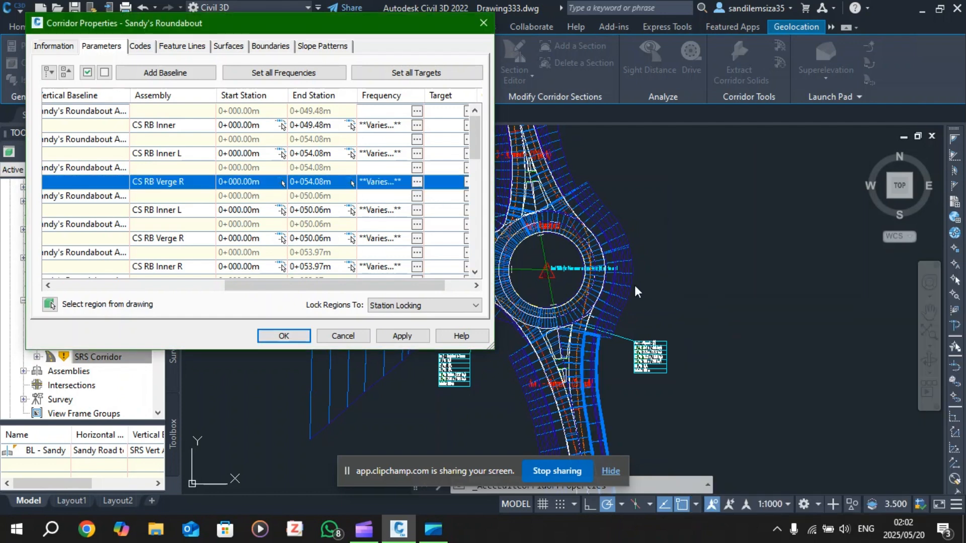
Assign the CS RB Inner assembly to the Arm 3 Roundel Inter Arm Line region and apply the change
{"action": "left_click", "coordinate": [395, 336]}
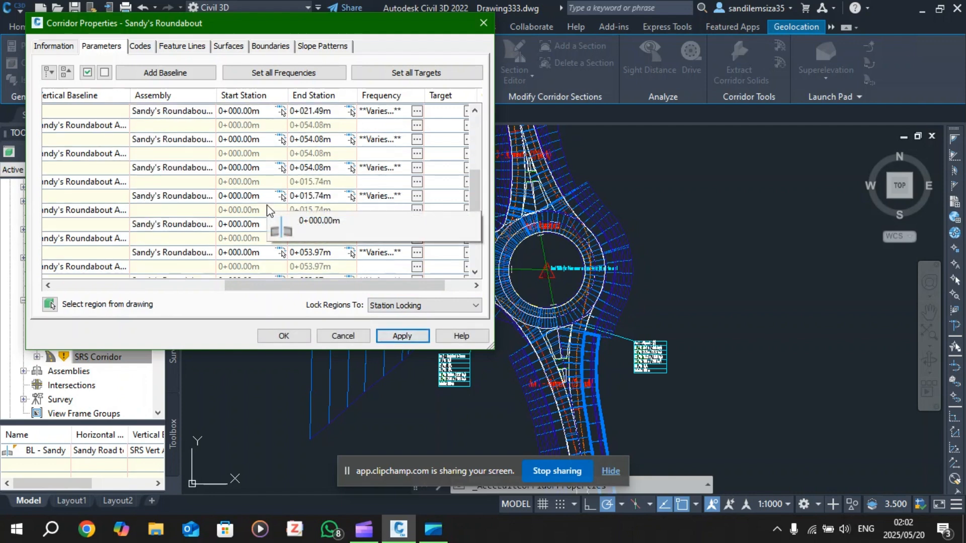
{"action": "scroll", "coordinate": [250, 198], "scroll_direction": "up", "scroll_amount": 2}
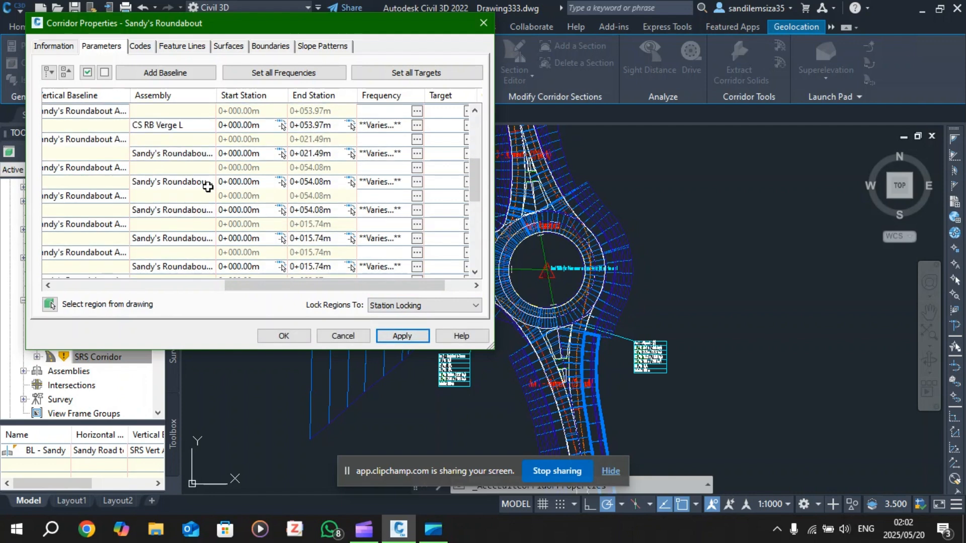
{"action": "double_click", "coordinate": [166, 154]}
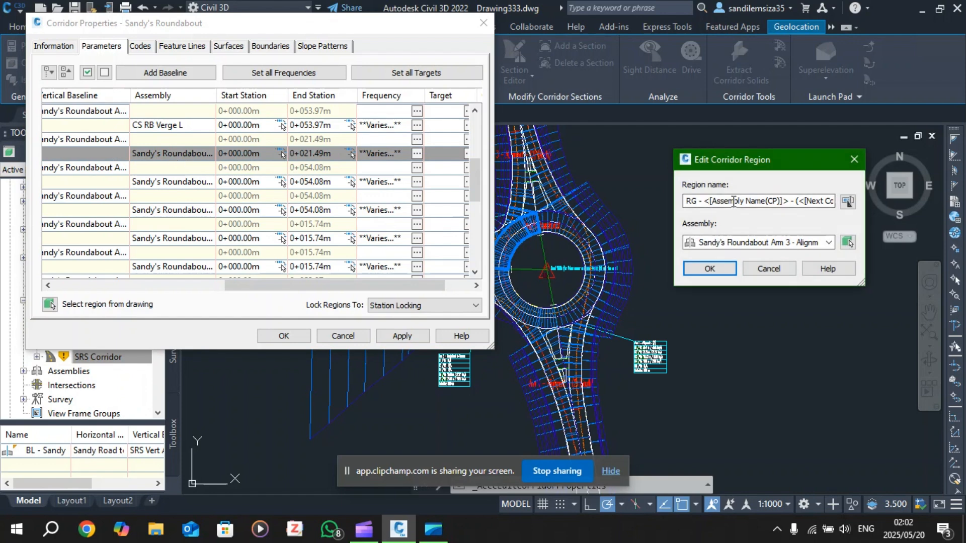
{"action": "left_click", "coordinate": [854, 160]}
{"action": "left_click_drag", "start_coordinate": [354, 23], "coordinate": [309, 16]}
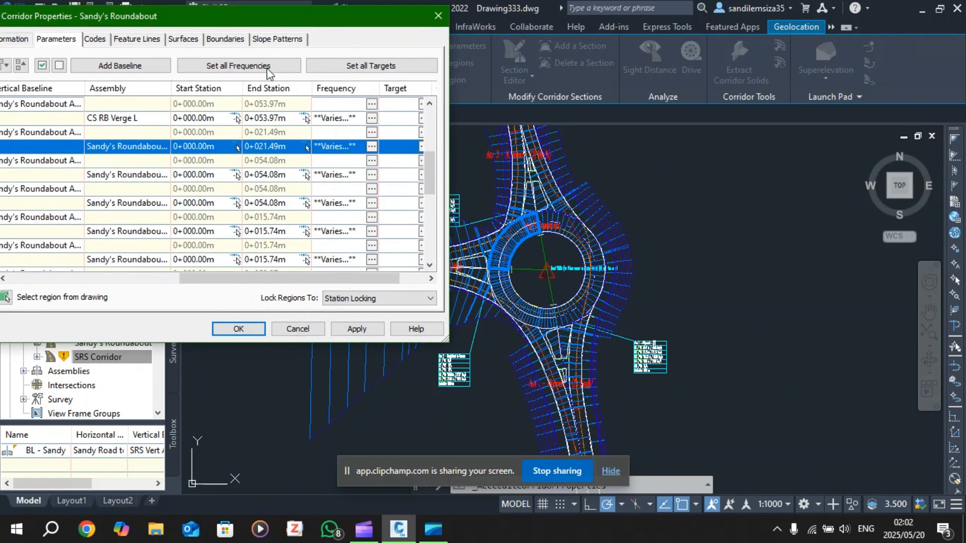
{"action": "double_click", "coordinate": [152, 147]}
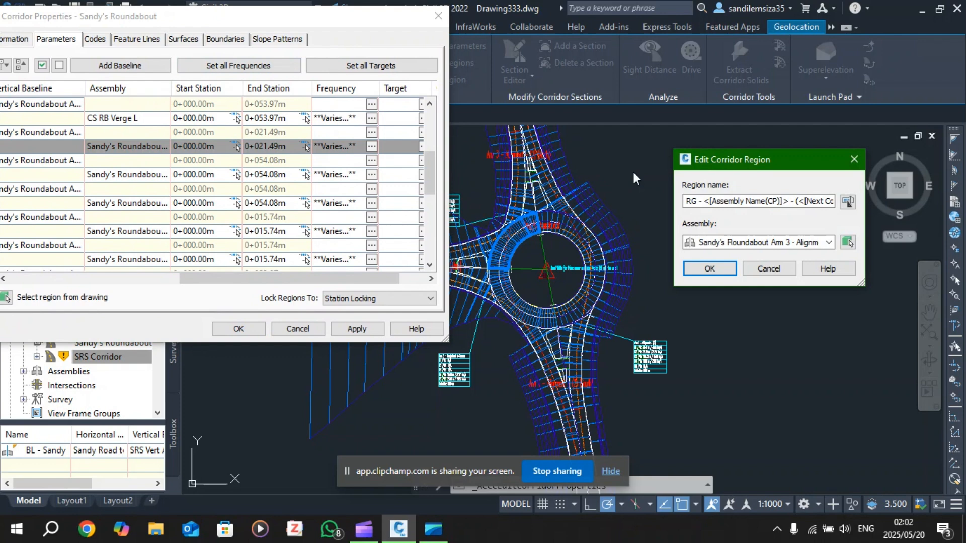
{"action": "left_click", "coordinate": [763, 243]}
{"action": "scroll", "coordinate": [810, 272], "scroll_direction": "up", "scroll_amount": 10}
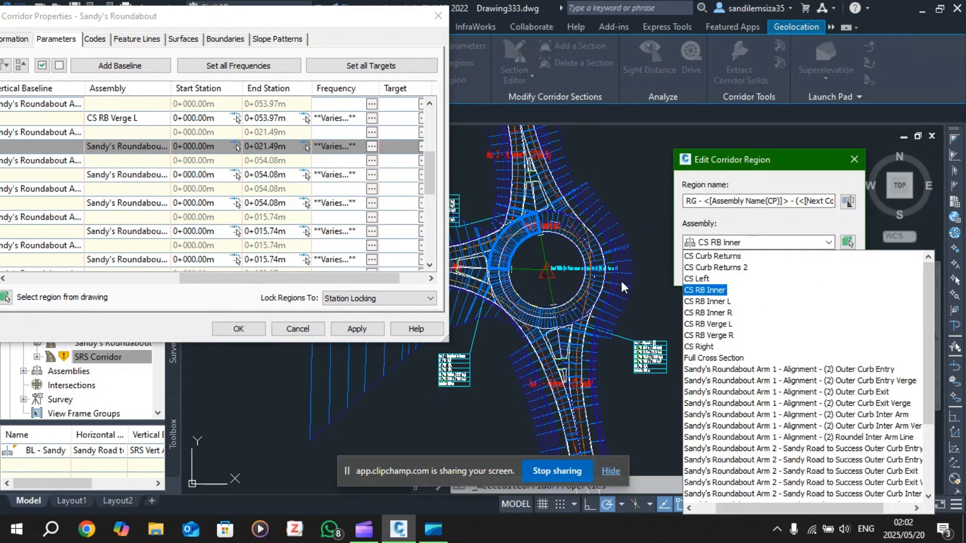
{"action": "left_click", "coordinate": [721, 292]}
{"action": "left_click", "coordinate": [712, 271]}
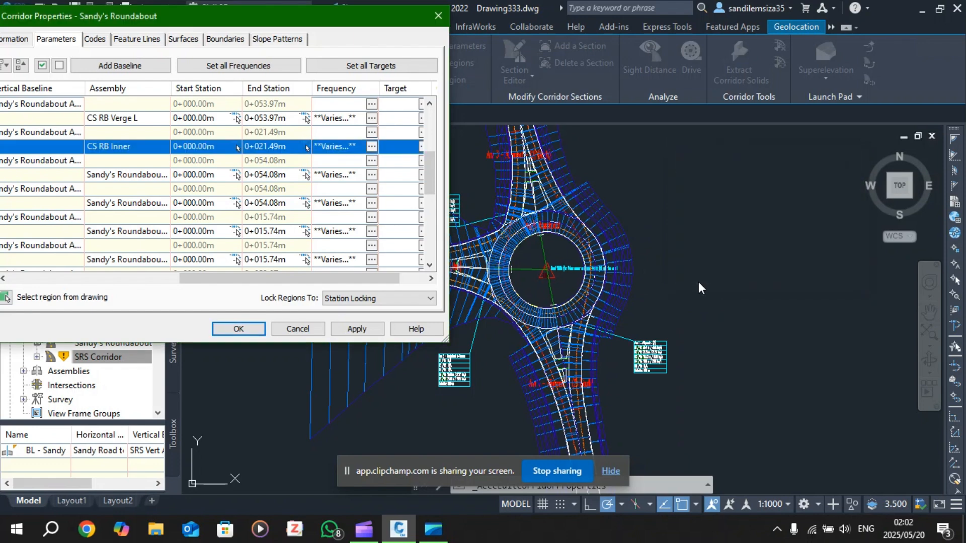
{"action": "left_click", "coordinate": [363, 328]}
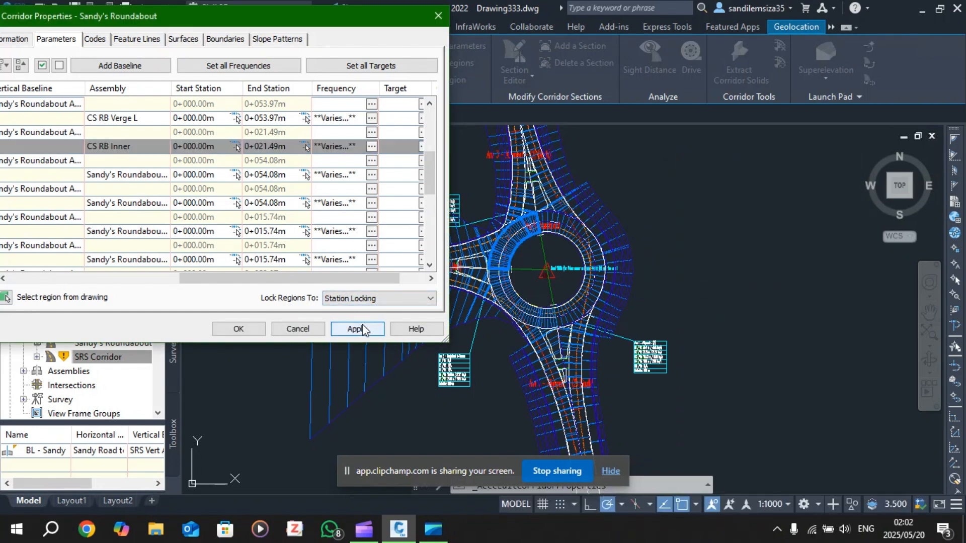
Assign the CS RB Inner L assembly to the Arm 3 Outer Curb Entry region and apply the change
{"action": "left_click", "coordinate": [121, 171]}
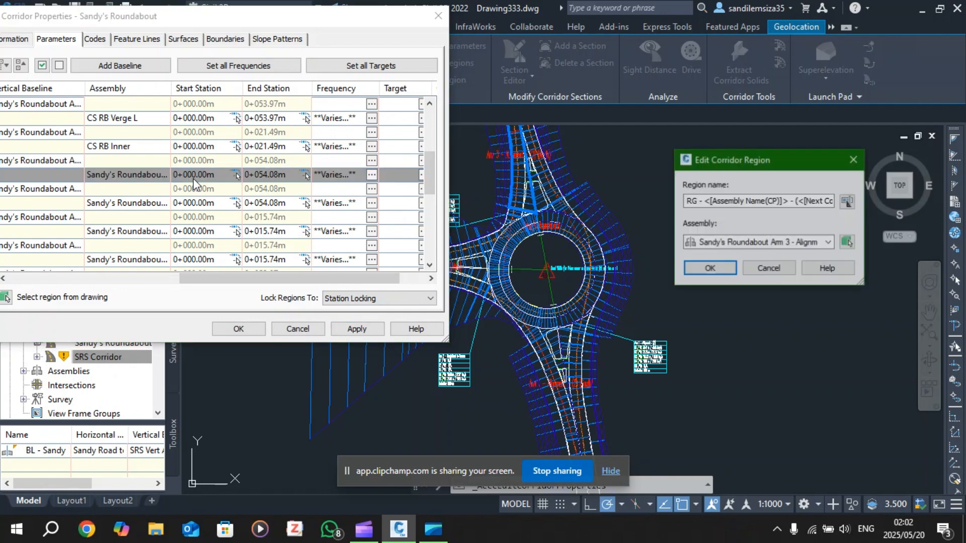
{"action": "left_click", "coordinate": [723, 243]}
{"action": "key", "text": "Up"}
{"action": "key", "text": "Up"}
{"action": "key", "text": "Up"}
{"action": "key", "text": "Up"}
{"action": "key", "text": "Up"}
{"action": "key", "text": "Up"}
{"action": "key", "text": "Up"}
{"action": "key", "text": "Up"}
{"action": "key", "text": "Up"}
{"action": "key", "text": "Up"}
{"action": "key", "text": "Up"}
{"action": "key", "text": "Up"}
{"action": "key", "text": "Up"}
{"action": "key", "text": "Up"}
{"action": "key", "text": "Up"}
{"action": "key", "text": "Up"}
{"action": "key", "text": "Up"}
{"action": "key", "text": "Up"}
{"action": "key", "text": "Up"}
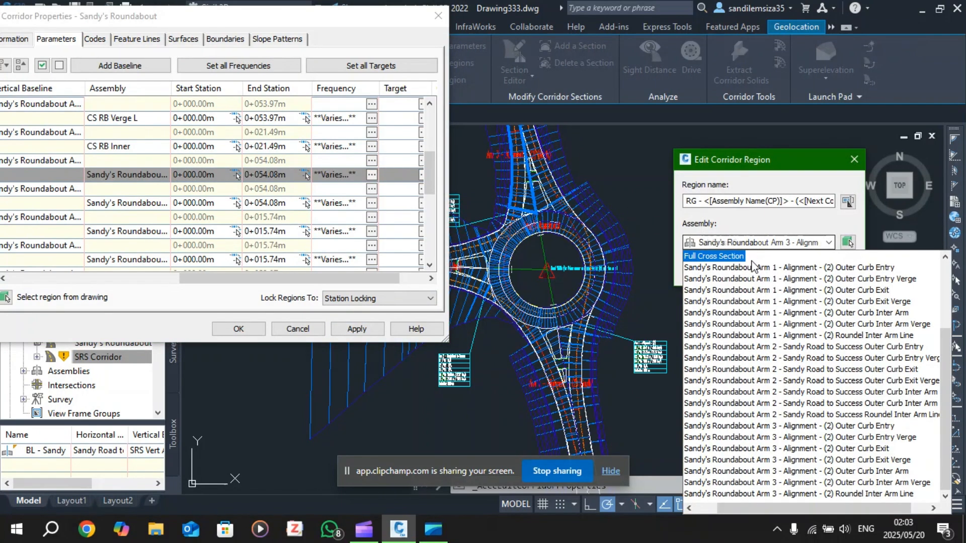
{"action": "key", "text": "Down"}
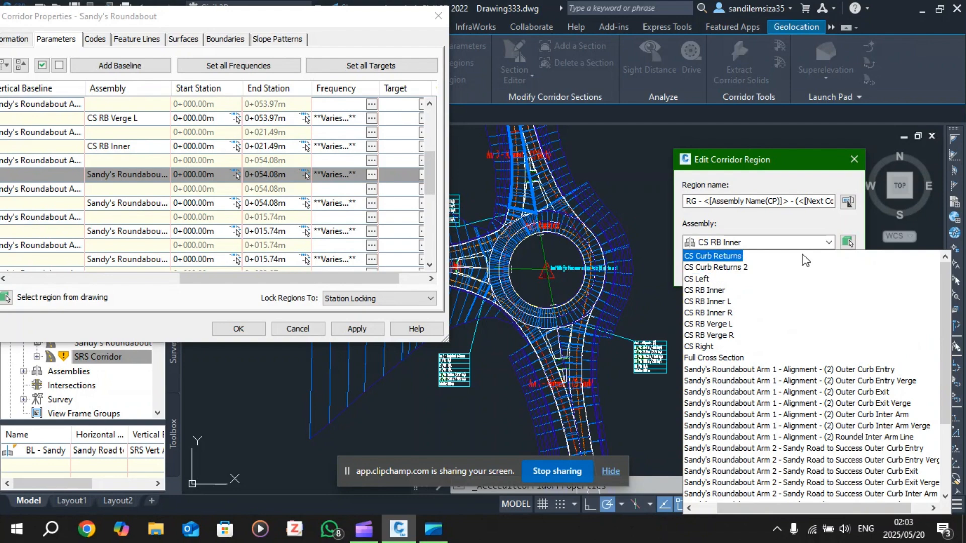
{"action": "key", "text": "Down"}
{"action": "left_click", "coordinate": [718, 303]}
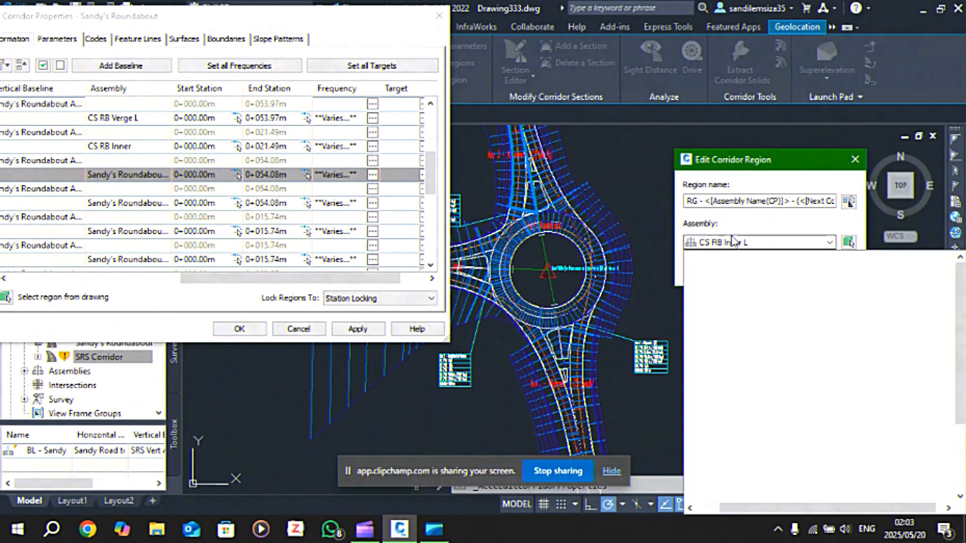
{"action": "left_click", "coordinate": [730, 244]}
{"action": "left_click", "coordinate": [731, 244]}
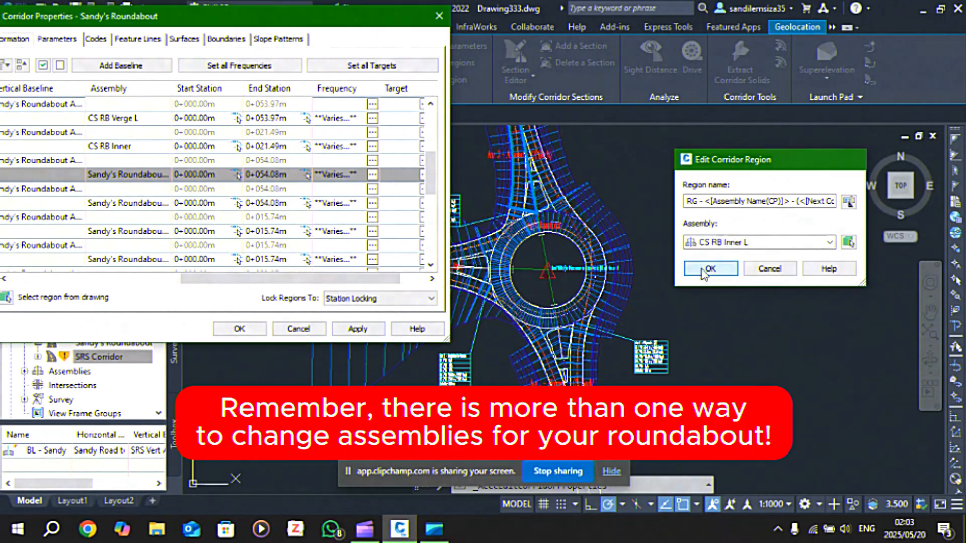
{"action": "left_click", "coordinate": [710, 268]}
{"action": "left_click", "coordinate": [366, 330]}
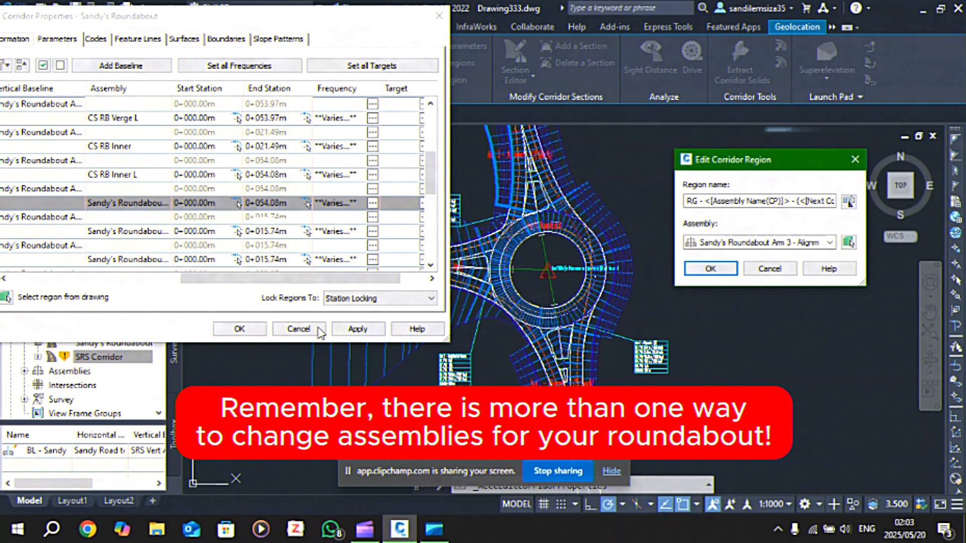
Assign the CS RB Verge R assembly to the Arm 3 Outer Curb Entry Verge region and apply the change
{"action": "left_click", "coordinate": [730, 244]}
{"action": "left_click", "coordinate": [719, 336]}
{"action": "left_click", "coordinate": [725, 272]}
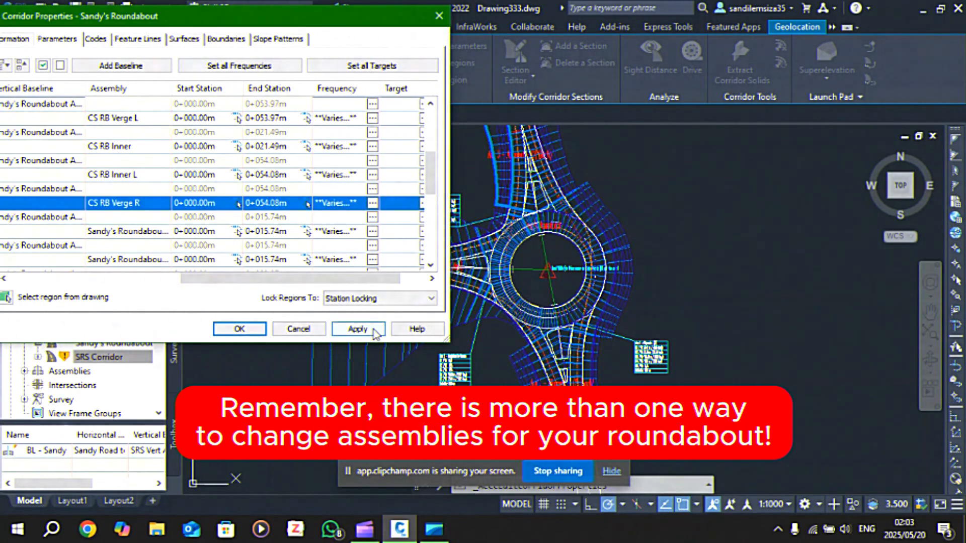
{"action": "left_click", "coordinate": [370, 329]}
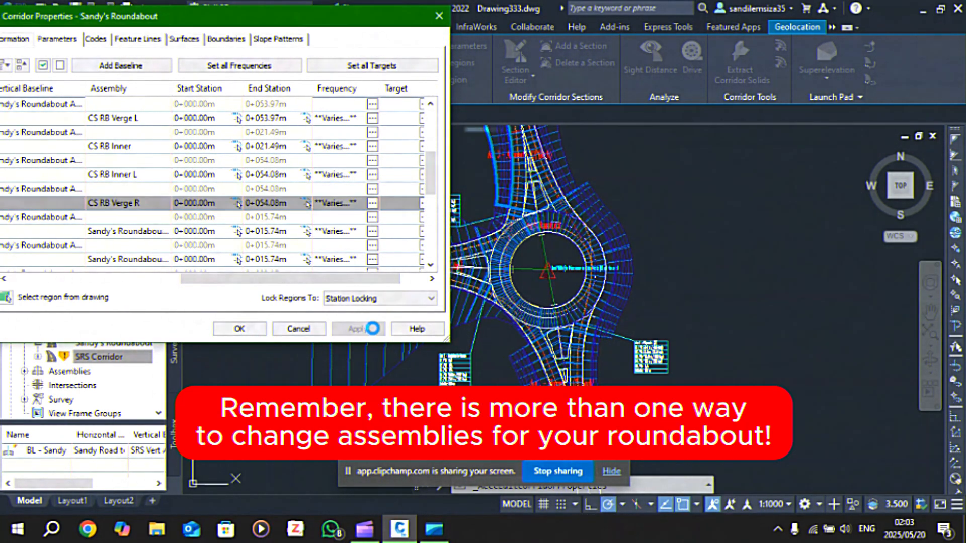
Assign CS RB Inner L to the Arm 3 Outer Curb Inter Arm region and CS RB Verge R to its Inter Arm Verge region
{"action": "left_click", "coordinate": [132, 232]}
{"action": "left_click", "coordinate": [754, 224]}
{"action": "left_click", "coordinate": [711, 315]}
{"action": "left_click", "coordinate": [711, 267]}
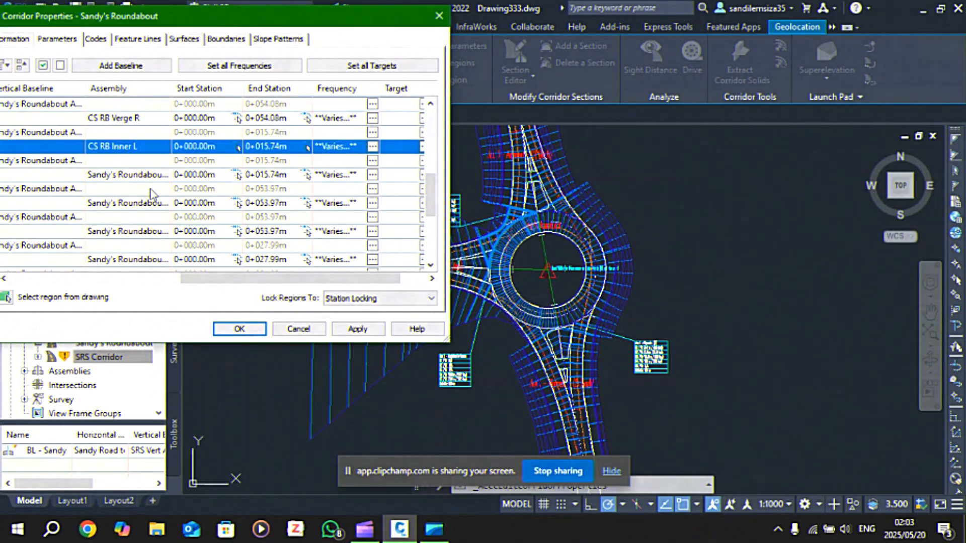
{"action": "left_click", "coordinate": [132, 174]}
{"action": "left_click", "coordinate": [755, 225]}
{"action": "left_click", "coordinate": [712, 347]}
{"action": "left_click", "coordinate": [711, 267]}
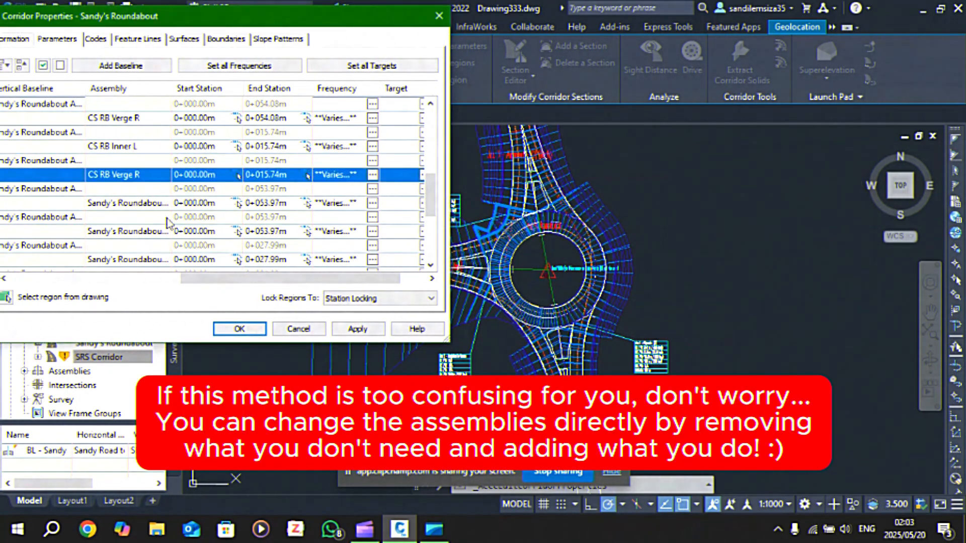
Assign CS RB Inner R to the Arm 3 Outer Curb Exit region and CS RB Verge L to its Exit Verge region, applying the changes
{"action": "left_click", "coordinate": [132, 203]}
{"action": "left_click", "coordinate": [755, 224]}
{"action": "left_click", "coordinate": [712, 326]}
{"action": "left_click", "coordinate": [711, 266]}
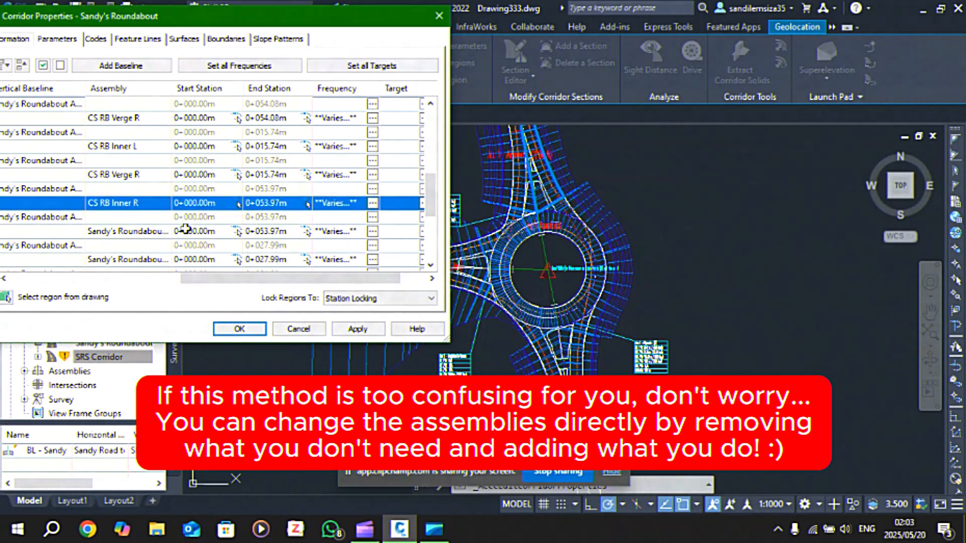
{"action": "left_click", "coordinate": [162, 232]}
{"action": "left_click", "coordinate": [759, 242]}
{"action": "scroll", "coordinate": [735, 302], "scroll_direction": "up", "scroll_amount": 3}
{"action": "left_click", "coordinate": [734, 325]}
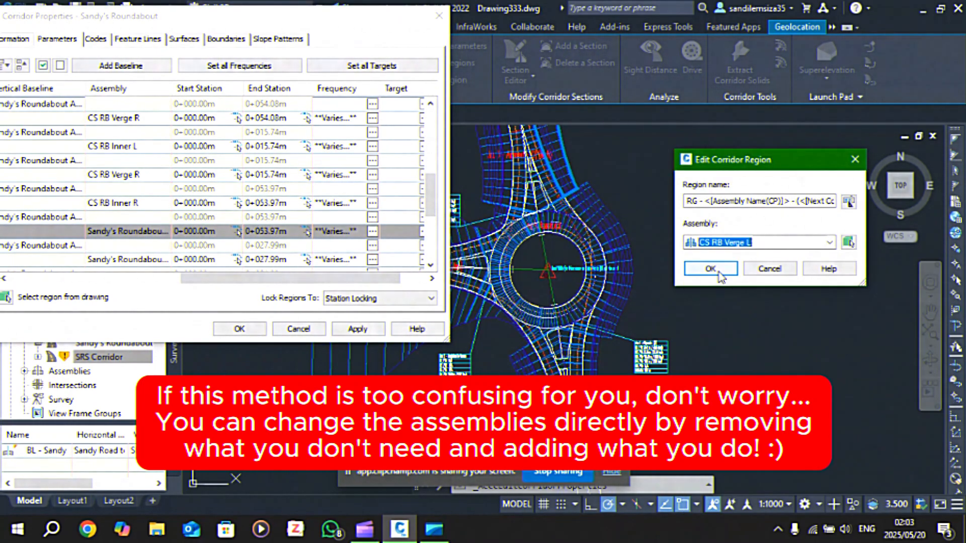
{"action": "left_click", "coordinate": [711, 269]}
{"action": "left_click", "coordinate": [358, 328]}
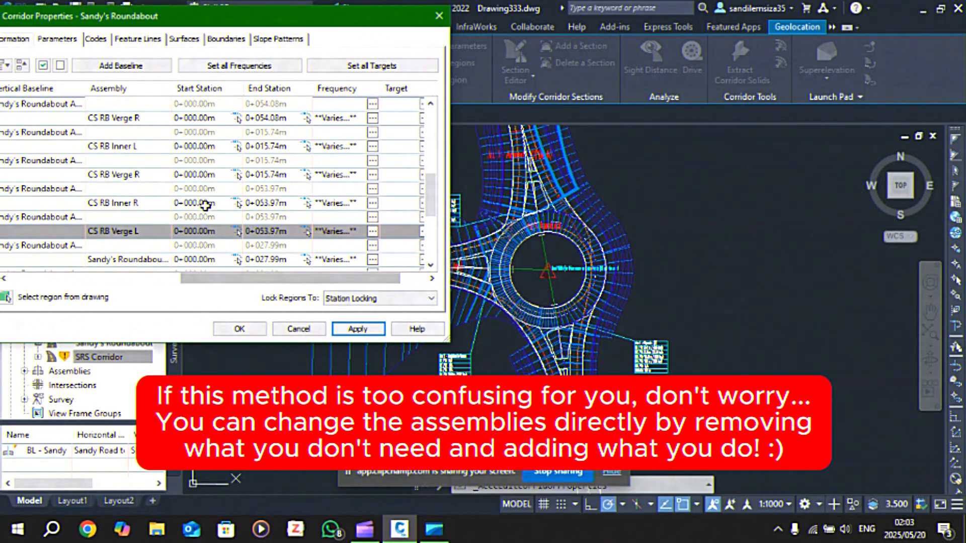
Assign the CS RB Inner assembly to the Arm 2 Roundel Inter Arm Line region
{"action": "scroll", "coordinate": [205, 206], "scroll_direction": "down", "scroll_amount": 2}
{"action": "left_click", "coordinate": [134, 176]}
{"action": "left_click", "coordinate": [759, 243]}
{"action": "left_click", "coordinate": [723, 258]}
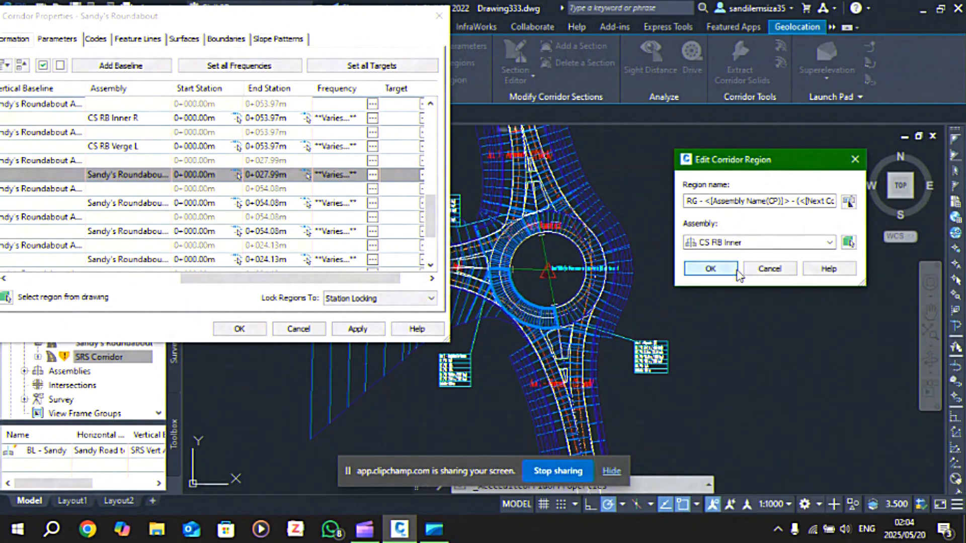
{"action": "left_click", "coordinate": [736, 271]}
Assign CS RB Inner L to the Arm 2 Outer Curb Entry region and CS RB Verge R to its Entry Verge region, applying the changes
{"action": "left_click", "coordinate": [150, 203]}
{"action": "left_click", "coordinate": [764, 243]}
{"action": "left_click", "coordinate": [754, 303]}
{"action": "left_click", "coordinate": [727, 269]}
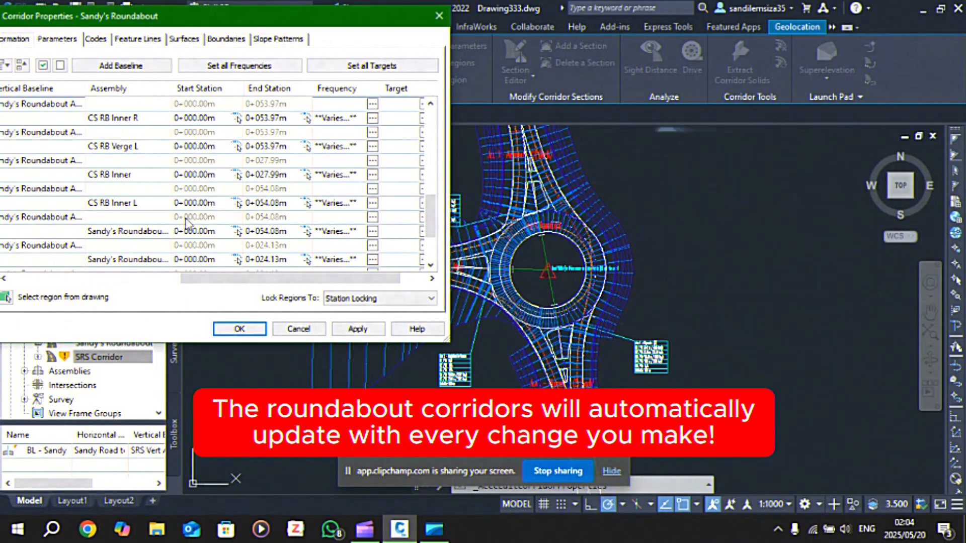
{"action": "left_click", "coordinate": [129, 230]}
{"action": "left_click", "coordinate": [764, 243]}
{"action": "left_click", "coordinate": [734, 324]}
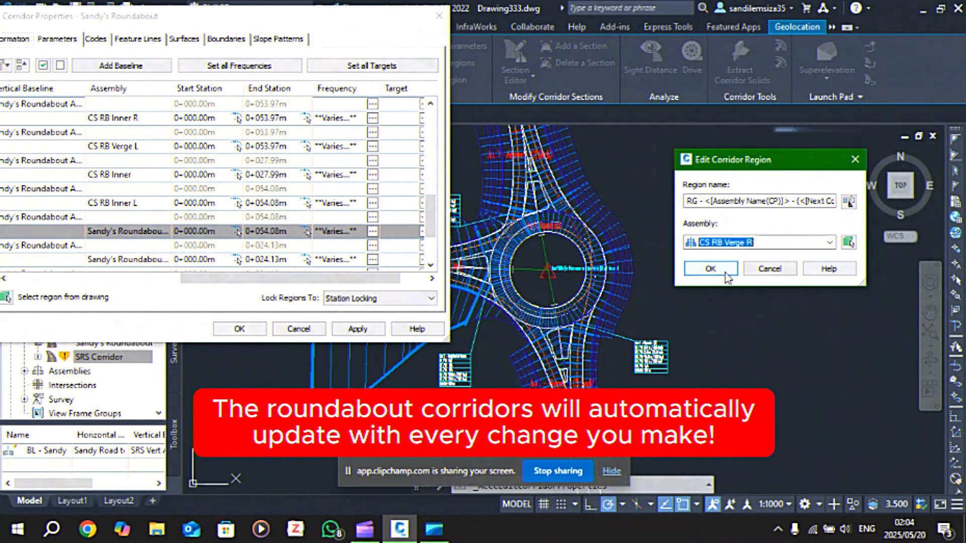
{"action": "left_click", "coordinate": [726, 272]}
{"action": "left_click", "coordinate": [355, 330]}
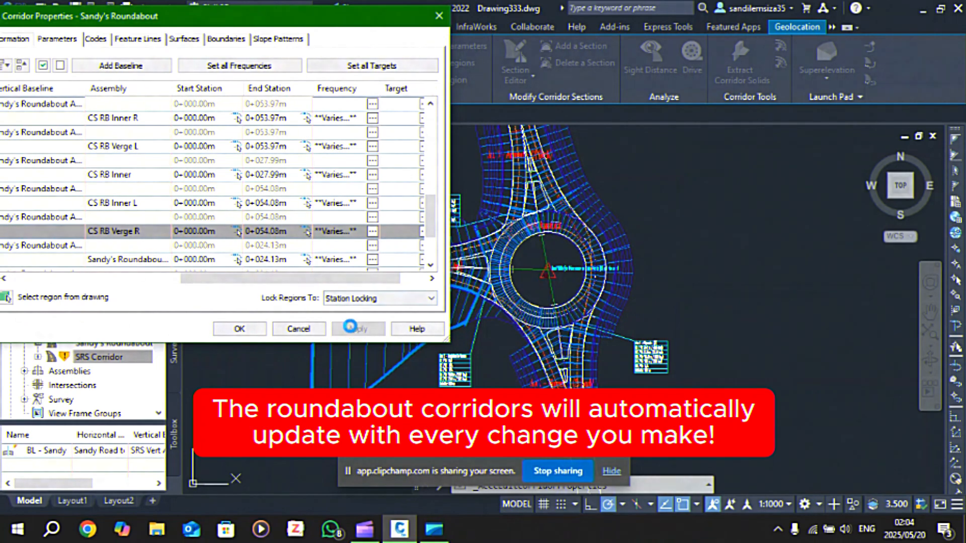
Assign the CS RB Inner assembly to the Arm 2 Outer Curb Inter Arm region
{"action": "scroll", "coordinate": [186, 227], "scroll_direction": "down", "scroll_amount": 2}
{"action": "left_click", "coordinate": [132, 175]}
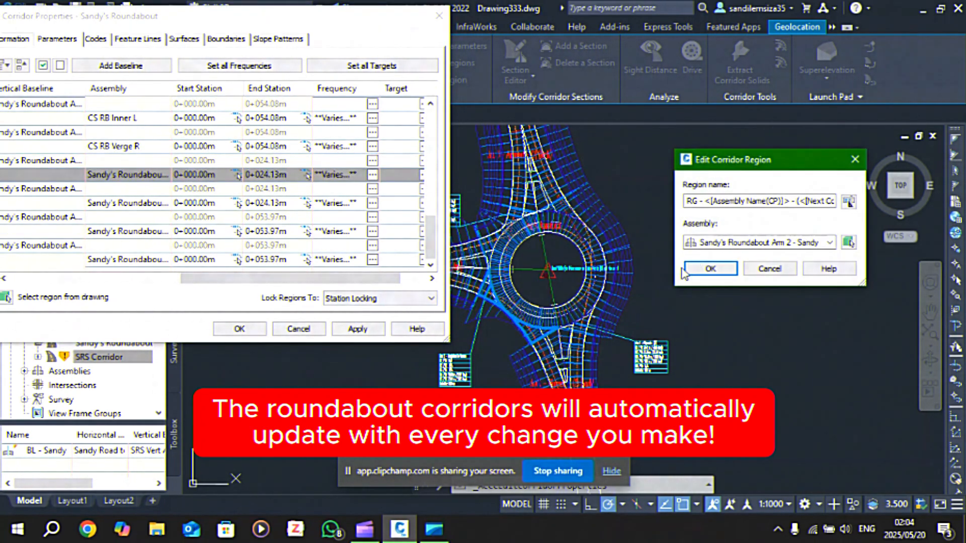
{"action": "left_click", "coordinate": [730, 243]}
{"action": "scroll", "coordinate": [738, 317], "scroll_direction": "up", "scroll_amount": 3}
{"action": "left_click", "coordinate": [727, 290]}
{"action": "left_click", "coordinate": [707, 273]}
Set the Arm 2 Outer Curb Inter Arm region's assembly to CS RB Inner L
{"action": "left_click", "coordinate": [149, 176]}
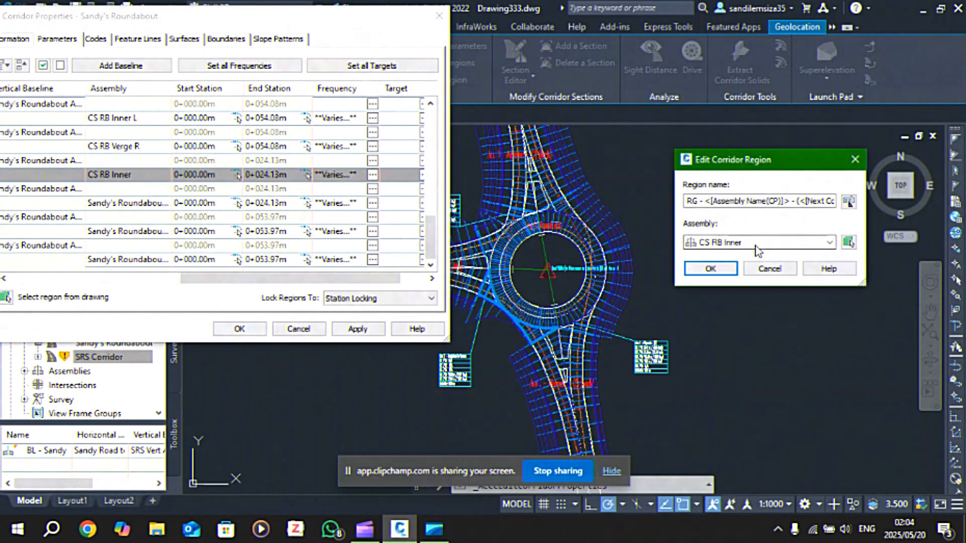
{"action": "left_click", "coordinate": [755, 247]}
{"action": "left_click", "coordinate": [744, 275]}
{"action": "left_click", "coordinate": [708, 271]}
Assign the CS RB Verge R assembly to the Arm 2 Outer Curb Inter Arm Verge region and apply the change
{"action": "left_click", "coordinate": [125, 203]}
{"action": "left_click", "coordinate": [759, 242]}
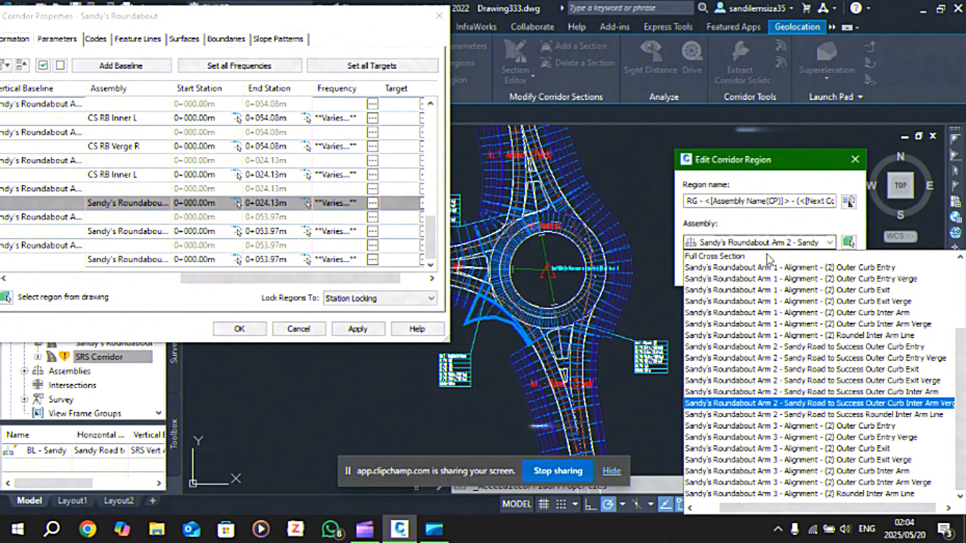
{"action": "scroll", "coordinate": [735, 403], "scroll_direction": "up", "scroll_amount": 3}
{"action": "left_click", "coordinate": [733, 301]}
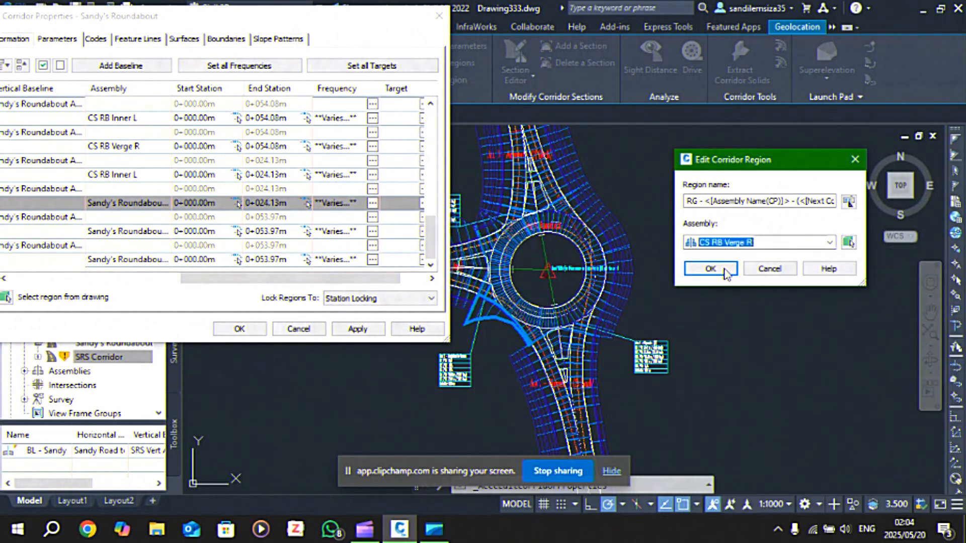
{"action": "left_click", "coordinate": [725, 273]}
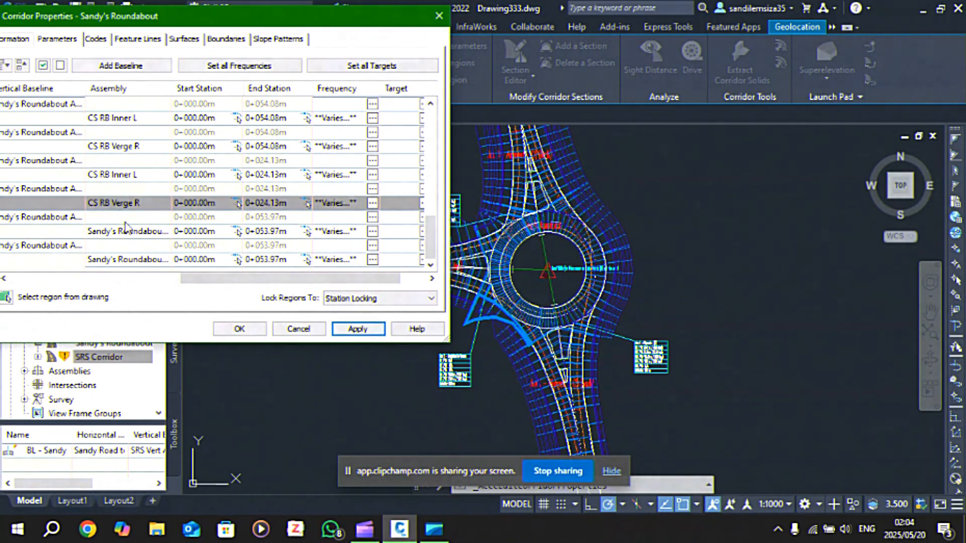
Assign CS RB Inner R to the Arm 2 Outer Curb Exit region and CS RB Verge L to its Exit Verge region, then accept the corridor properties
{"action": "left_click", "coordinate": [126, 231]}
{"action": "left_click", "coordinate": [759, 242]}
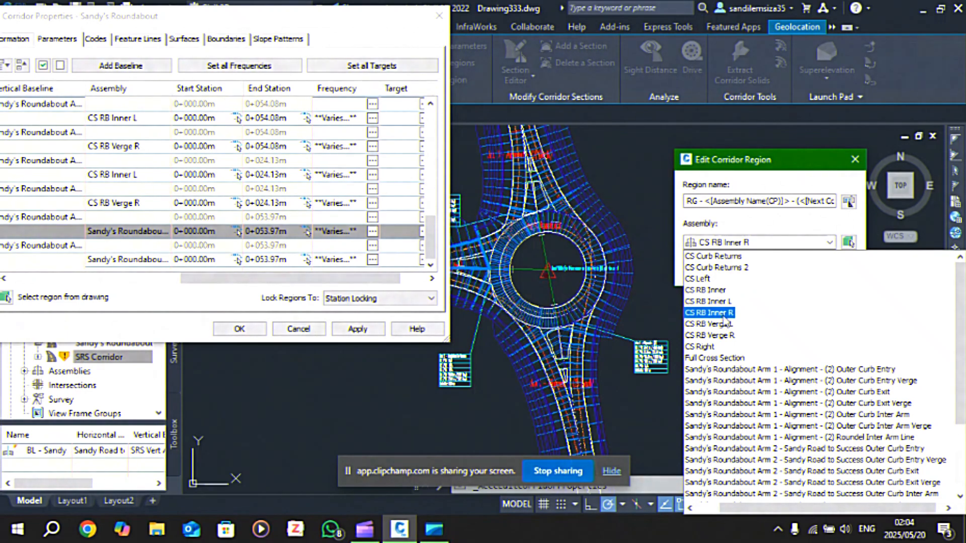
{"action": "left_click", "coordinate": [723, 315]}
{"action": "left_click", "coordinate": [717, 269]}
{"action": "left_click", "coordinate": [128, 259]}
{"action": "left_click", "coordinate": [740, 243]}
{"action": "left_click", "coordinate": [722, 326]}
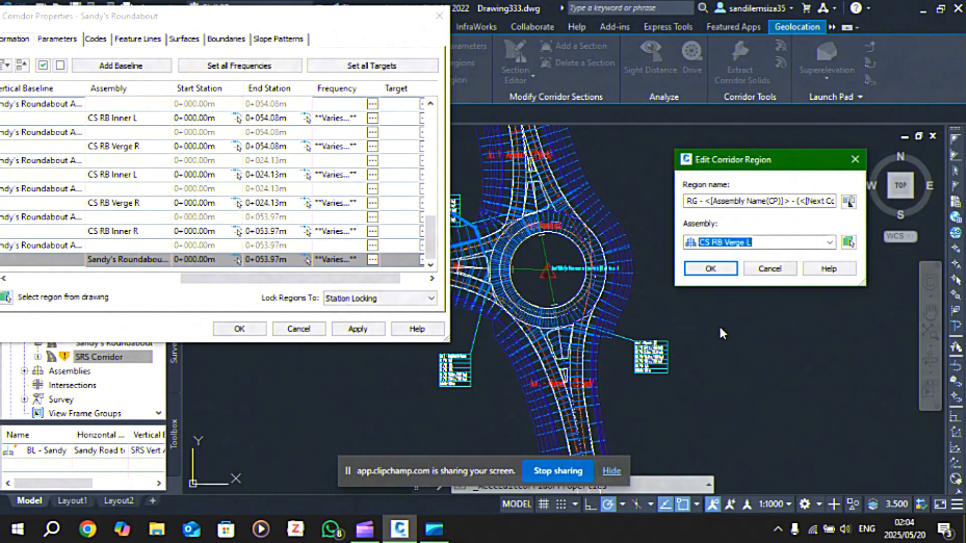
{"action": "left_click", "coordinate": [711, 269]}
{"action": "left_click", "coordinate": [357, 329]}
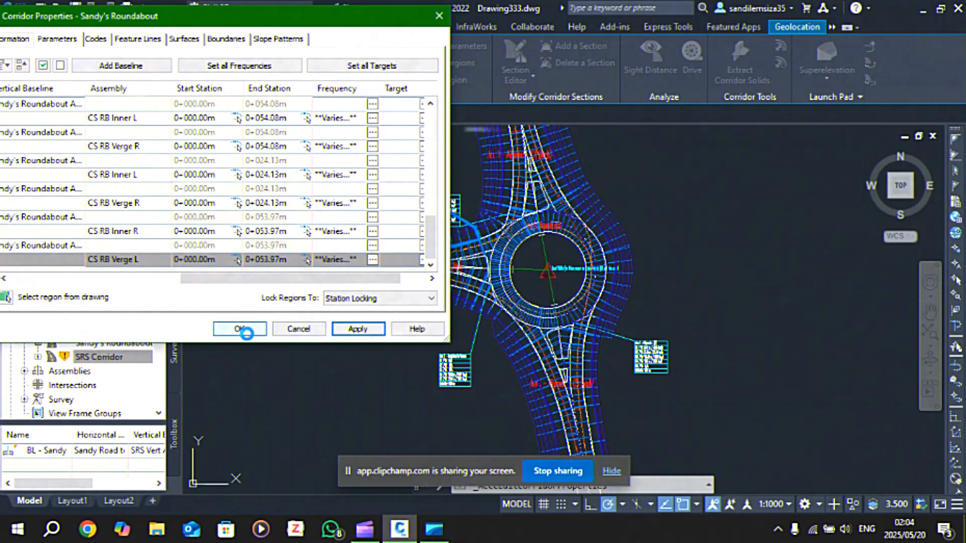
{"action": "left_click", "coordinate": [239, 329]}
Deselect the roundabout corridor and examine its updated geometry along the Arm 1 approach
{"action": "scroll", "coordinate": [545, 273], "scroll_direction": "down", "scroll_amount": 5}
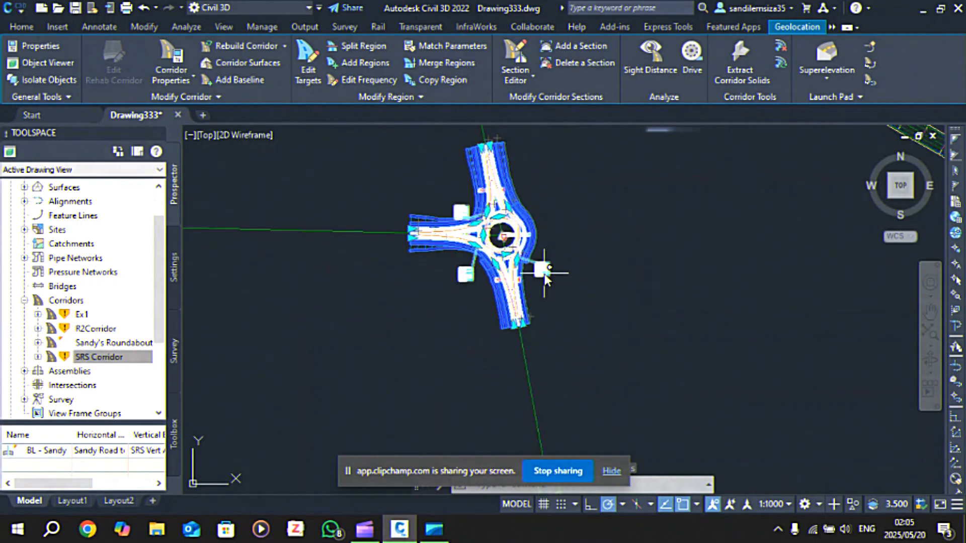
{"action": "key", "text": "Escape"}
{"action": "scroll", "coordinate": [538, 285], "scroll_direction": "up", "scroll_amount": 4}
{"action": "scroll", "coordinate": [492, 217], "scroll_direction": "down", "scroll_amount": 3}
{"action": "scroll", "coordinate": [449, 210], "scroll_direction": "up", "scroll_amount": 4}
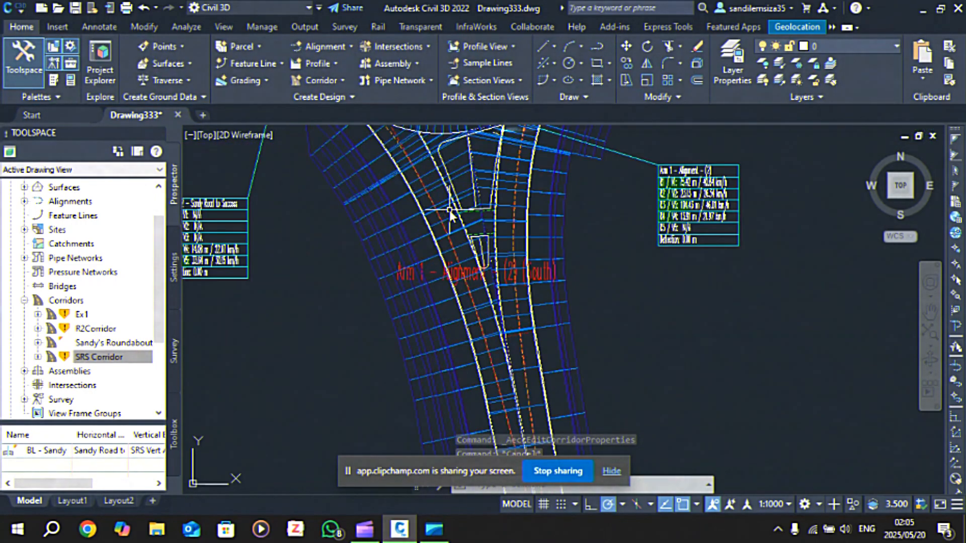
Open the roundabout corridor's properties and check the first region's assembly assignment, leaving it unchanged
{"action": "scroll", "coordinate": [448, 210], "scroll_direction": "down", "scroll_amount": 5}
{"action": "scroll", "coordinate": [494, 191], "scroll_direction": "up", "scroll_amount": 3}
{"action": "scroll", "coordinate": [497, 185], "scroll_direction": "down", "scroll_amount": 3}
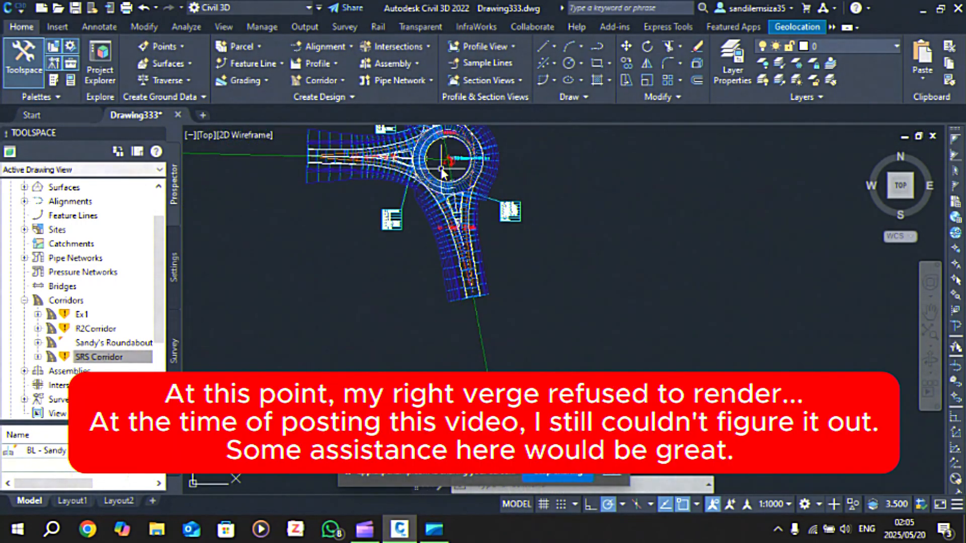
{"action": "scroll", "coordinate": [442, 173], "scroll_direction": "up", "scroll_amount": 3}
{"action": "scroll", "coordinate": [442, 174], "scroll_direction": "down", "scroll_amount": 3}
{"action": "left_click", "coordinate": [478, 158]}
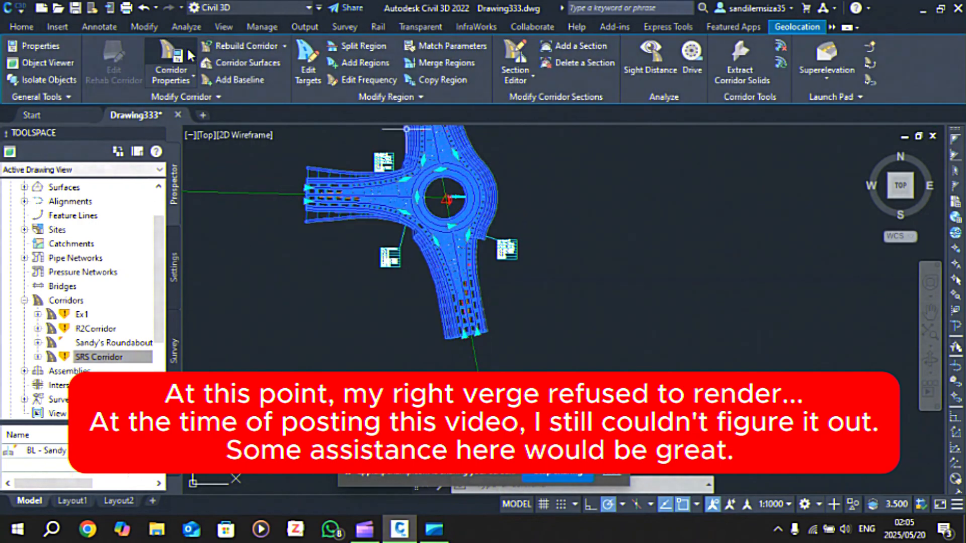
{"action": "left_click", "coordinate": [188, 56]}
{"action": "left_click_drag", "start_coordinate": [120, 279], "coordinate": [287, 279]}
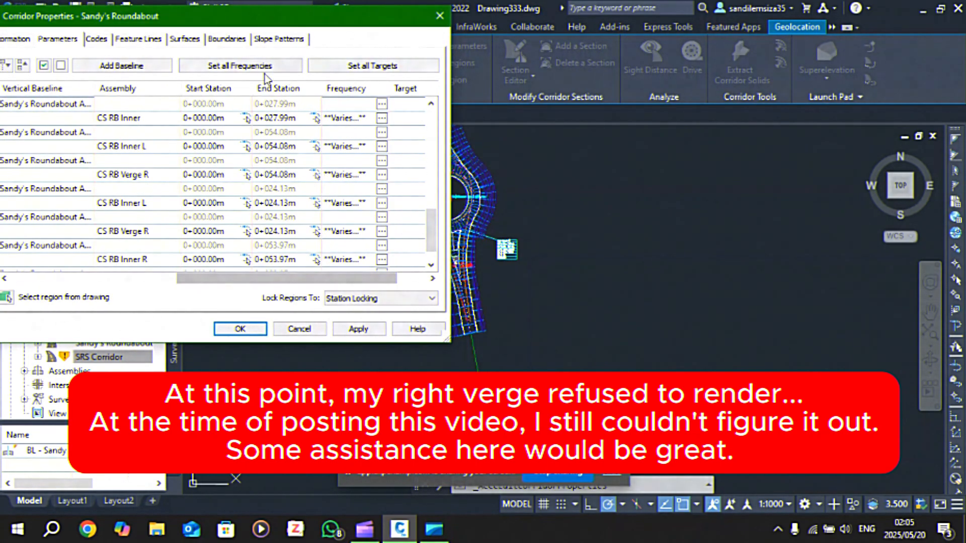
{"action": "left_click_drag", "start_coordinate": [236, 19], "coordinate": [194, 22]}
{"action": "scroll", "coordinate": [144, 139], "scroll_direction": "up", "scroll_amount": 9}
{"action": "left_click", "coordinate": [104, 122]}
{"action": "left_click", "coordinate": [769, 268]}
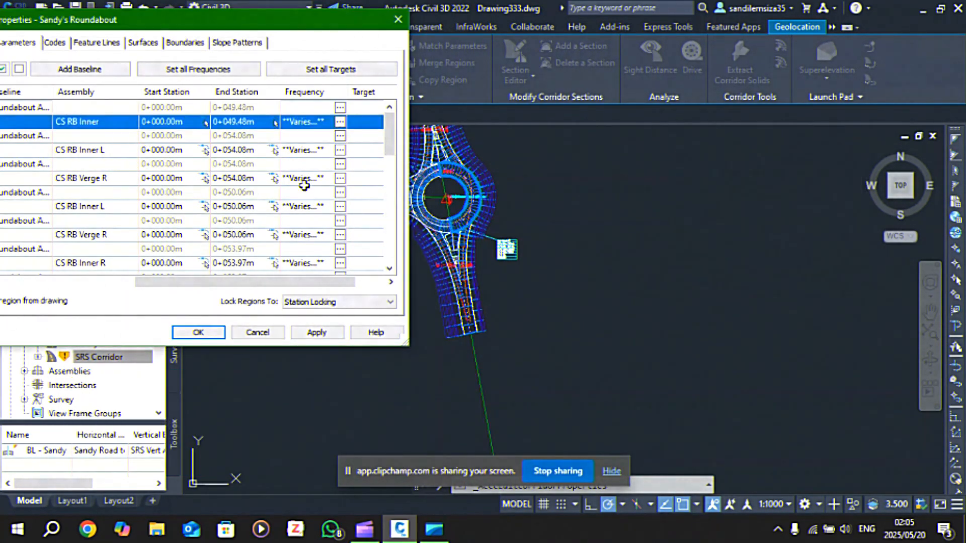
Assign the CS RB Verge L assembly to the first verge region, along the east side of Arm 1, and apply the change
{"action": "left_click", "coordinate": [171, 150]}
{"action": "left_click", "coordinate": [170, 165]}
{"action": "left_click", "coordinate": [164, 180]}
{"action": "left_click", "coordinate": [101, 178]}
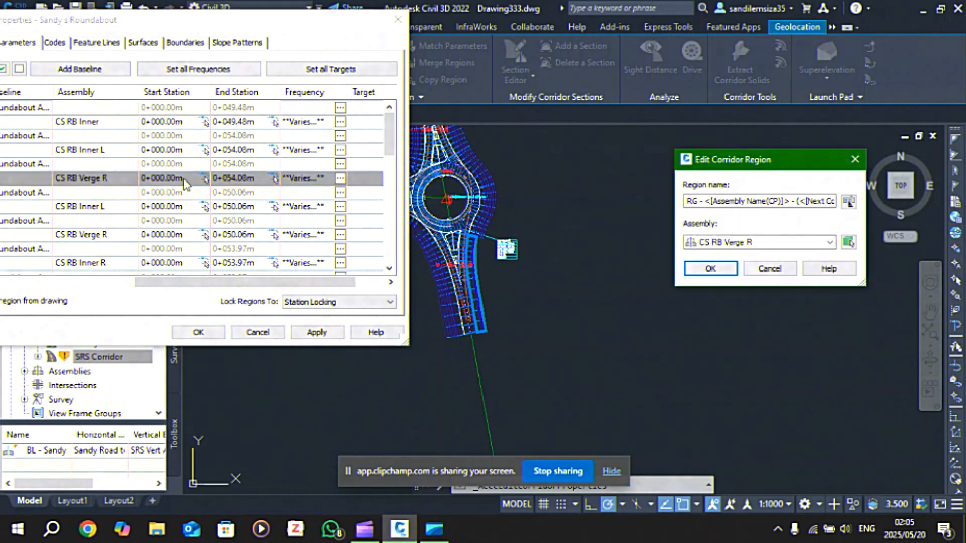
{"action": "left_click", "coordinate": [754, 243]}
{"action": "scroll", "coordinate": [705, 274], "scroll_direction": "up", "scroll_amount": 1}
{"action": "left_click", "coordinate": [722, 278]}
{"action": "left_click", "coordinate": [695, 268]}
{"action": "left_click", "coordinate": [324, 332]}
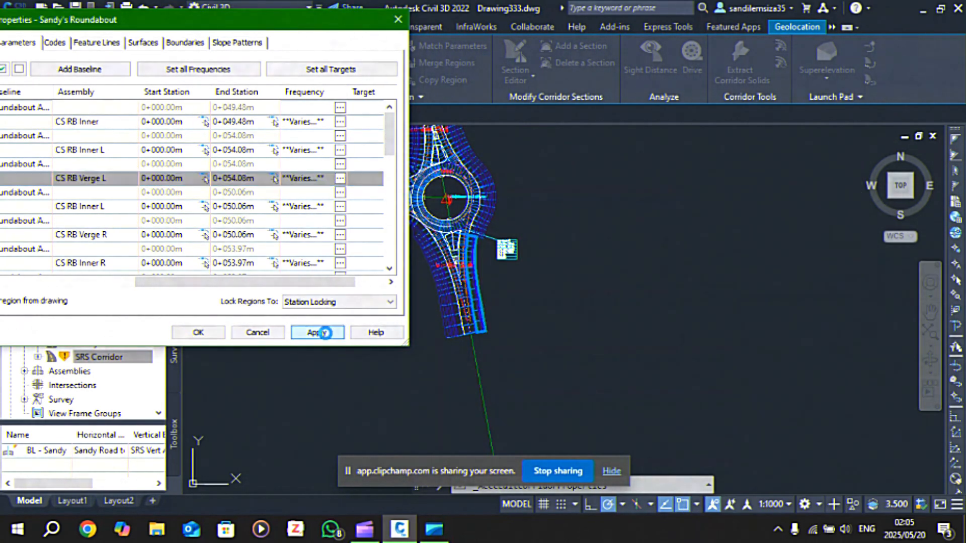
Switch the Arm 1 east-side verge region back to CS RB Verge R, apply it and accept the corridor properties
{"action": "left_click", "coordinate": [108, 179]}
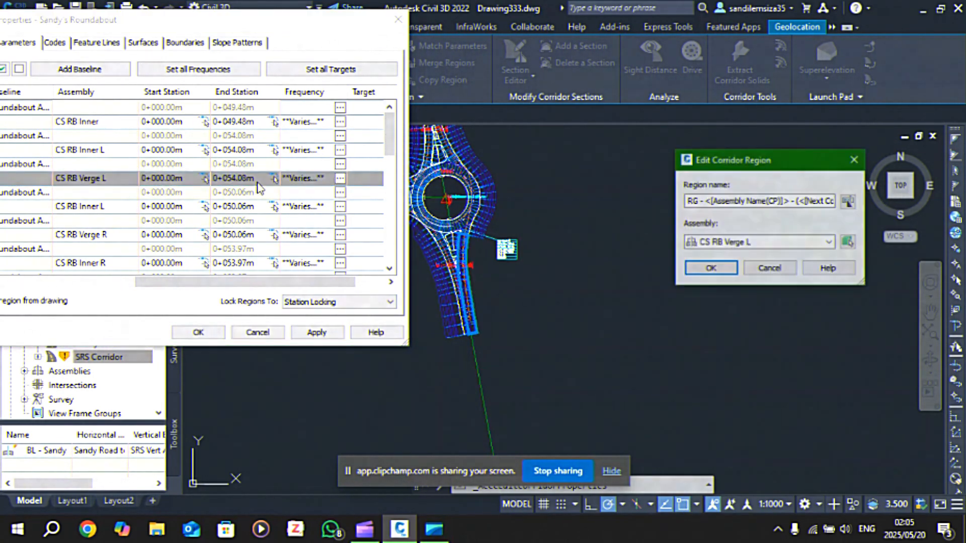
{"action": "left_click", "coordinate": [725, 242]}
{"action": "left_click", "coordinate": [709, 267]}
{"action": "left_click", "coordinate": [696, 267]}
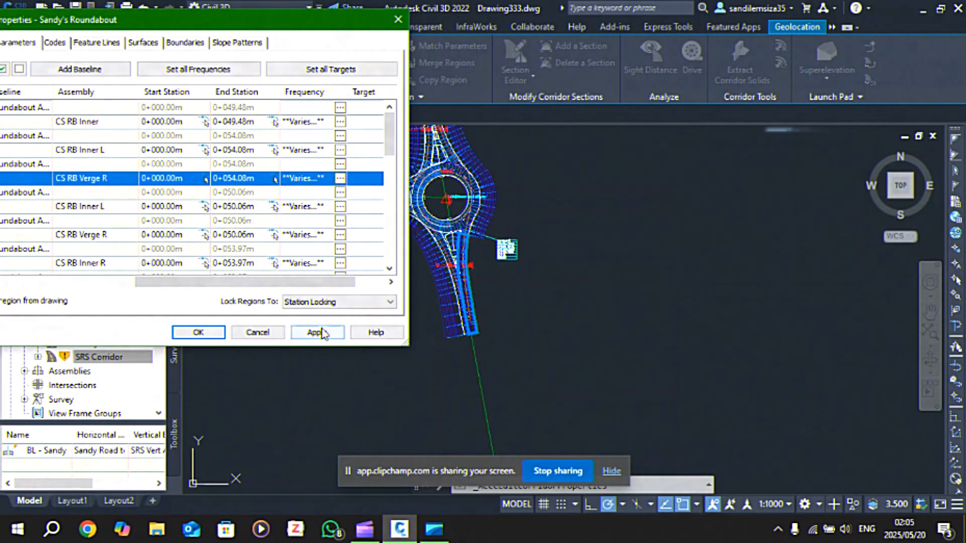
{"action": "left_click", "coordinate": [317, 332]}
{"action": "left_click", "coordinate": [198, 332]}
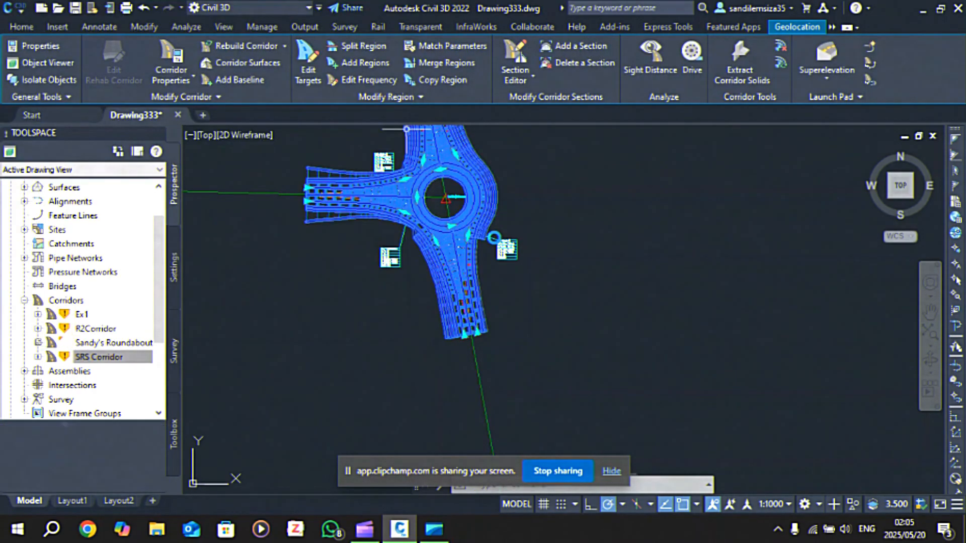
Deselect the corridor and examine the verges and sections around the roundabout and its three arms
{"action": "key", "text": "Escape"}
{"action": "scroll", "coordinate": [480, 201], "scroll_direction": "down", "scroll_amount": 3}
{"action": "scroll", "coordinate": [479, 189], "scroll_direction": "up", "scroll_amount": 3}
{"action": "scroll", "coordinate": [361, 201], "scroll_direction": "up", "scroll_amount": 2}
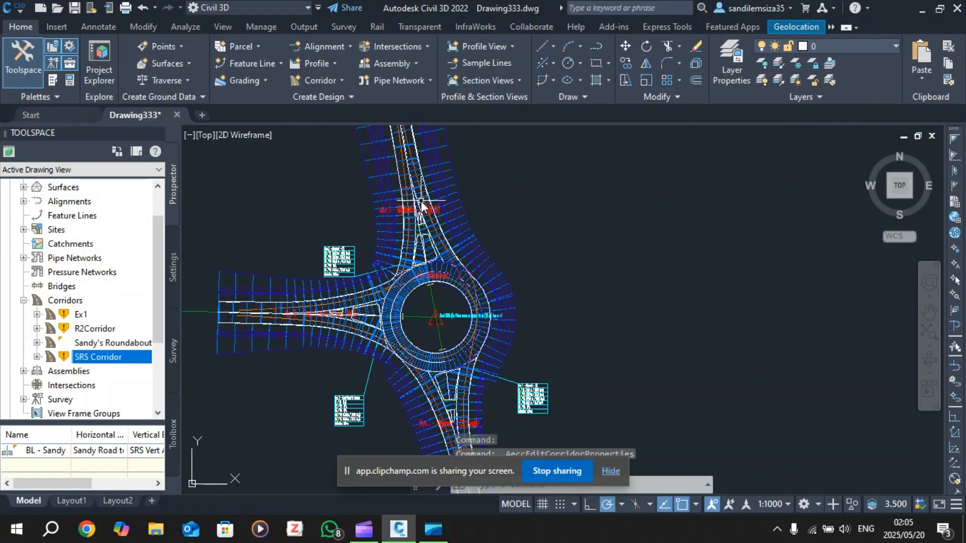
{"action": "scroll", "coordinate": [360, 198], "scroll_direction": "down", "scroll_amount": 5}
{"action": "scroll", "coordinate": [288, 240], "scroll_direction": "up", "scroll_amount": 5}
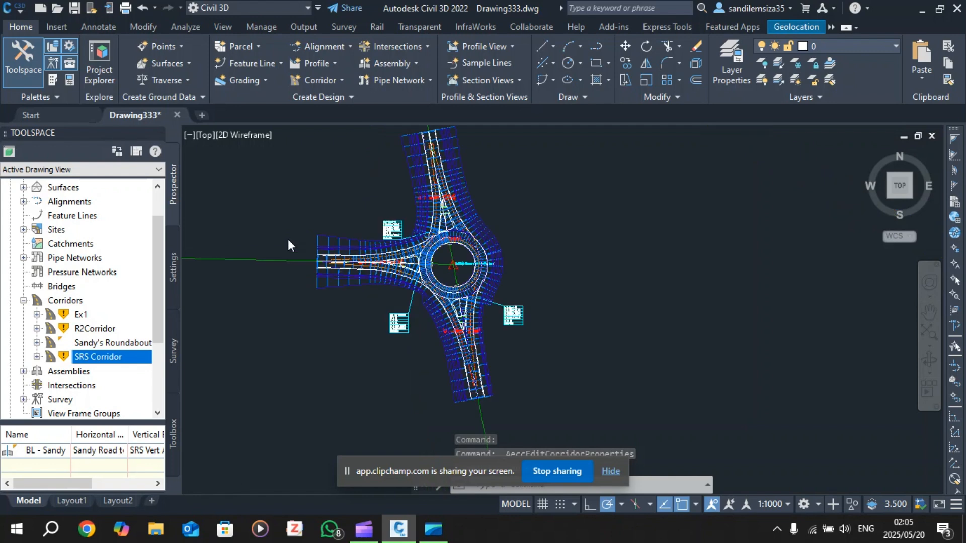
{"action": "scroll", "coordinate": [310, 237], "scroll_direction": "down", "scroll_amount": 5}
{"action": "scroll", "coordinate": [324, 231], "scroll_direction": "up", "scroll_amount": 5}
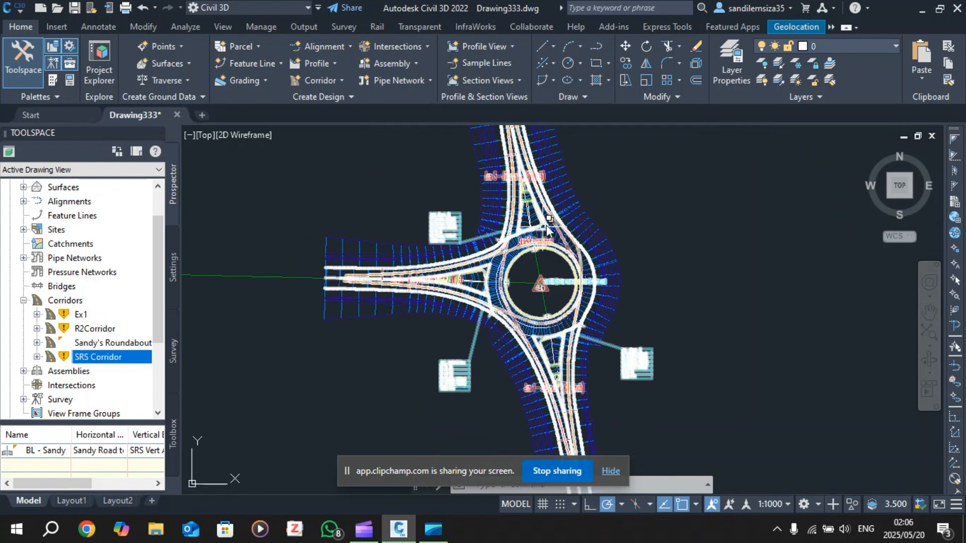
{"action": "scroll", "coordinate": [587, 206], "scroll_direction": "down", "scroll_amount": 5}
{"action": "scroll", "coordinate": [592, 216], "scroll_direction": "up", "scroll_amount": 5}
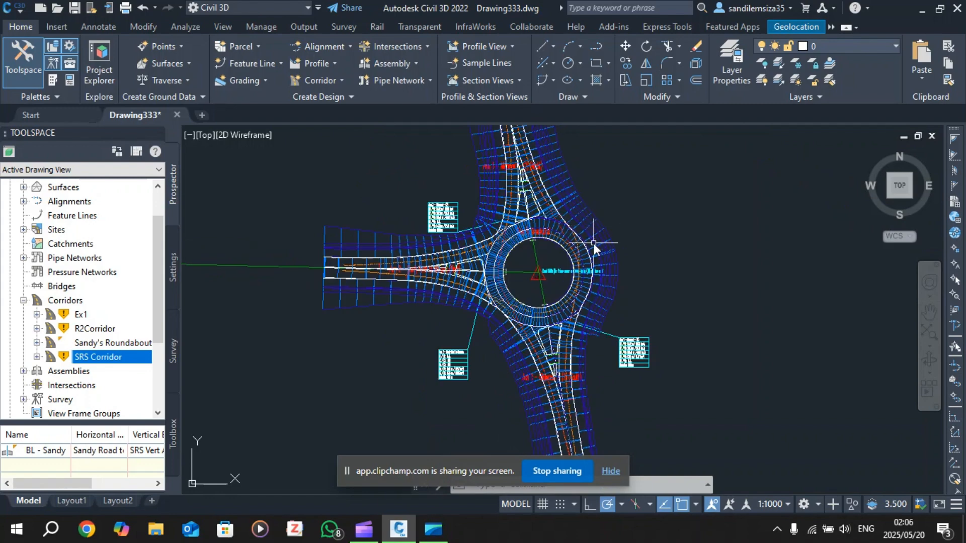
Delete the roundabout object with its markings and labels, keeping the linked sub-entities such as alignments and profiles
{"action": "scroll", "coordinate": [537, 197], "scroll_direction": "up", "scroll_amount": 5}
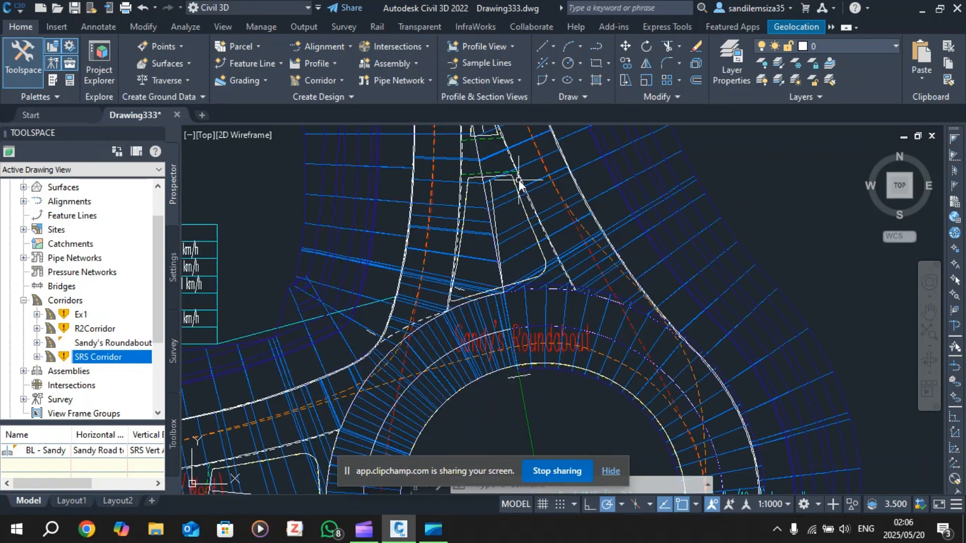
{"action": "left_click", "coordinate": [513, 165]}
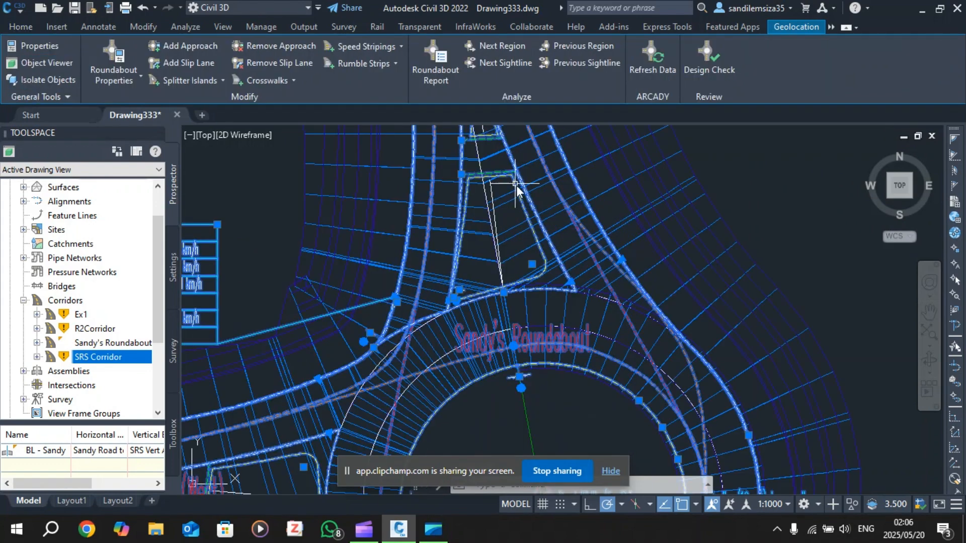
{"action": "scroll", "coordinate": [516, 196], "scroll_direction": "down", "scroll_amount": 5}
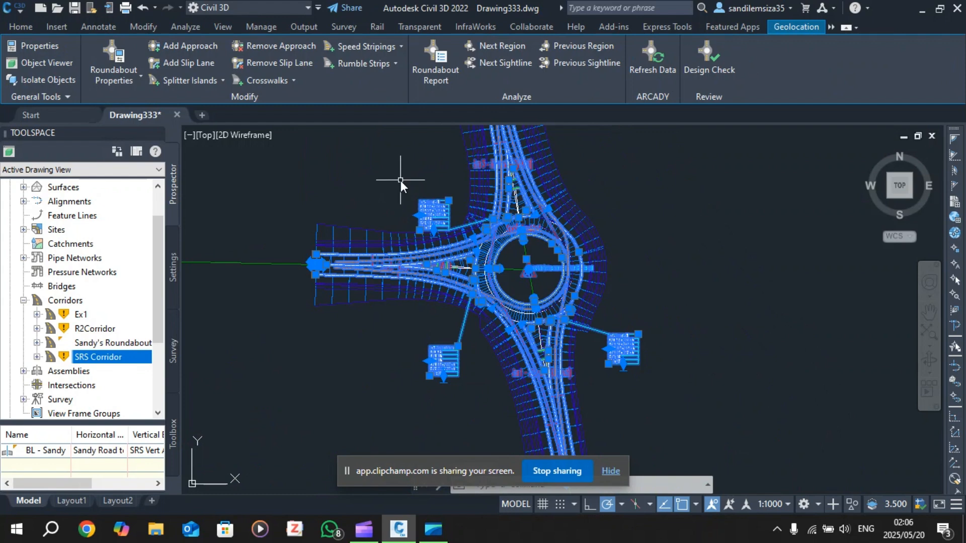
{"action": "scroll", "coordinate": [469, 168], "scroll_direction": "up", "scroll_amount": 2}
{"action": "scroll", "coordinate": [470, 171], "scroll_direction": "down", "scroll_amount": 2}
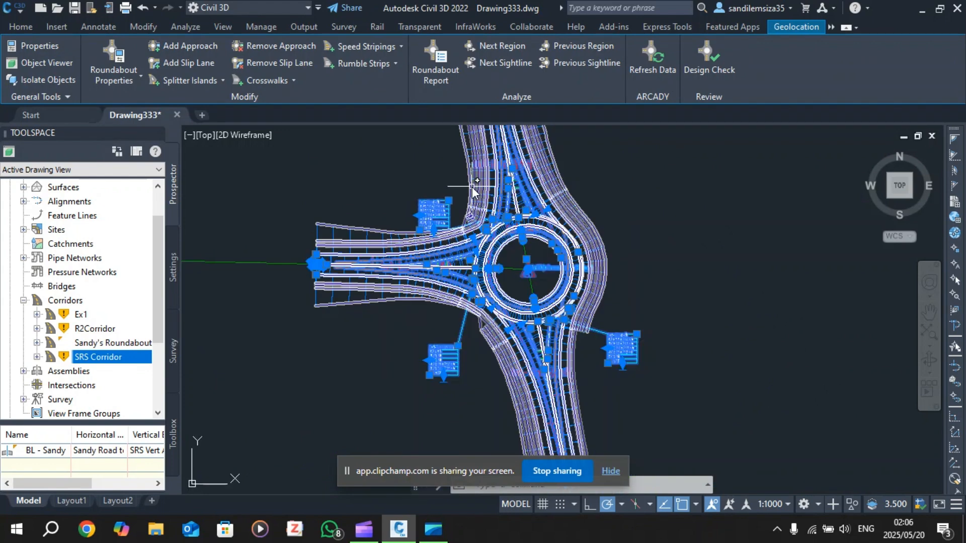
{"action": "key", "text": "Delete"}
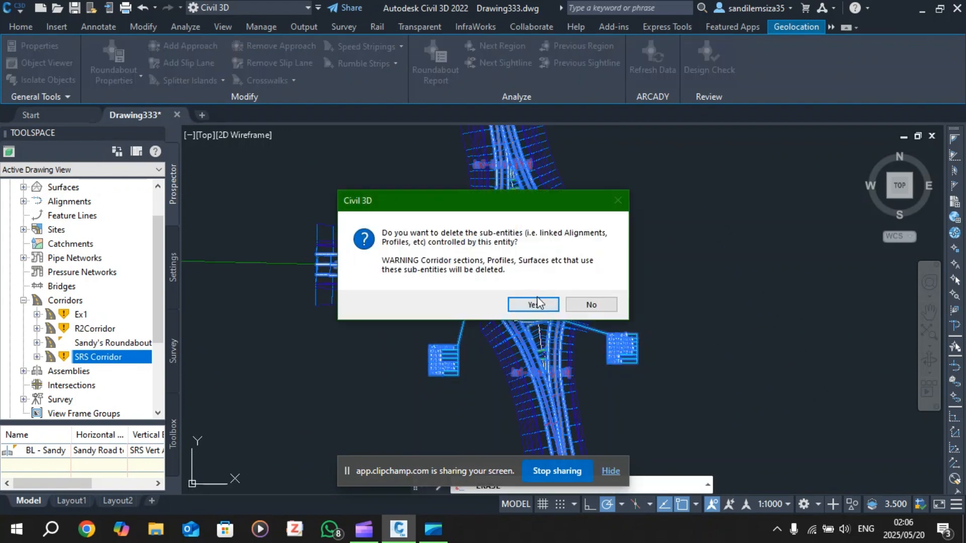
{"action": "left_click", "coordinate": [583, 305]}
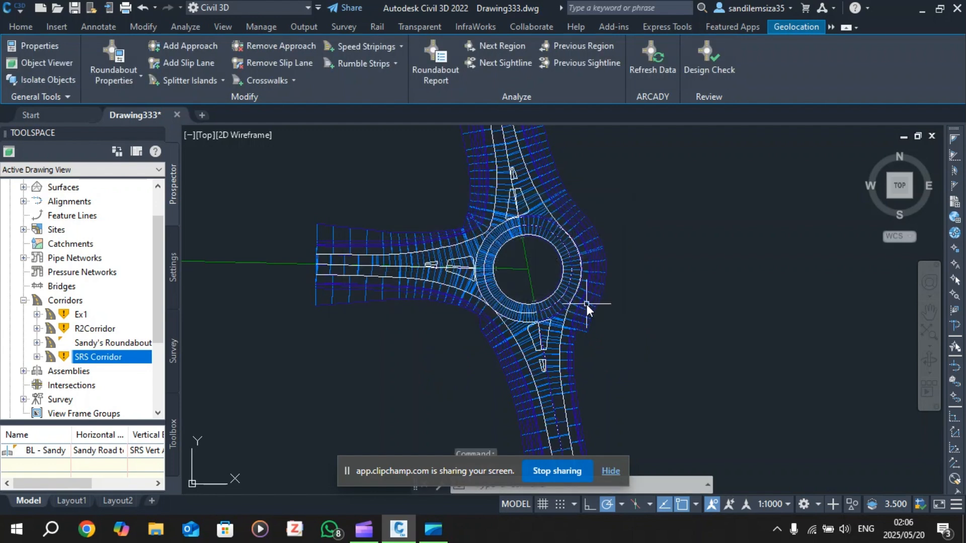
Erase the diagonal string of unused assemblies running up from the circled custom assemblies
{"action": "scroll", "coordinate": [535, 253], "scroll_direction": "up", "scroll_amount": 2}
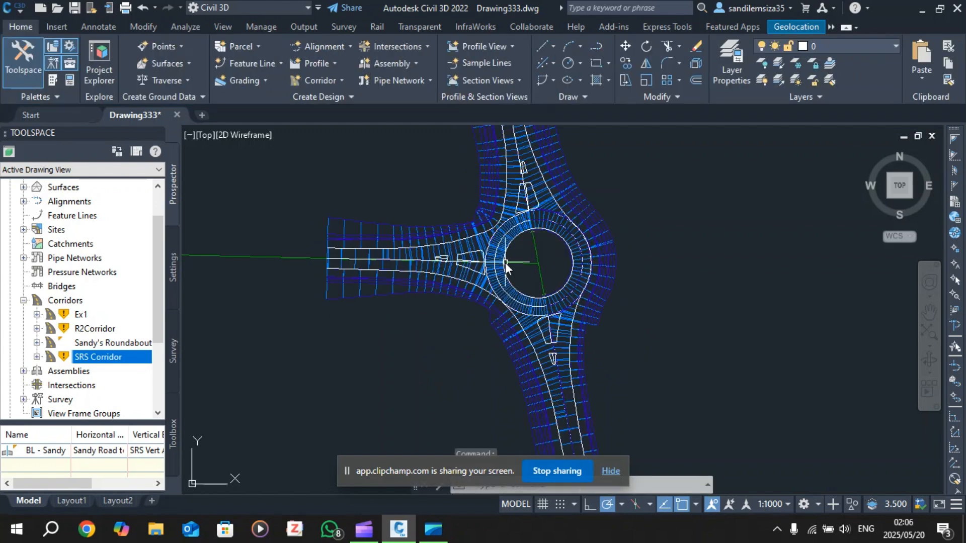
{"action": "scroll", "coordinate": [495, 258], "scroll_direction": "down", "scroll_amount": 2}
{"action": "scroll", "coordinate": [490, 253], "scroll_direction": "up", "scroll_amount": 2}
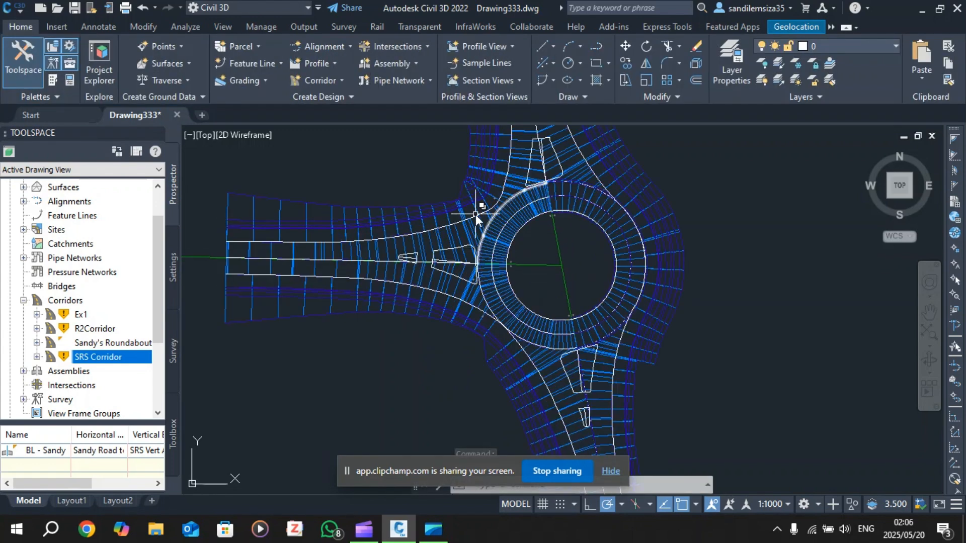
{"action": "scroll", "coordinate": [497, 248], "scroll_direction": "down", "scroll_amount": 4}
{"action": "scroll", "coordinate": [582, 366], "scroll_direction": "up", "scroll_amount": 3}
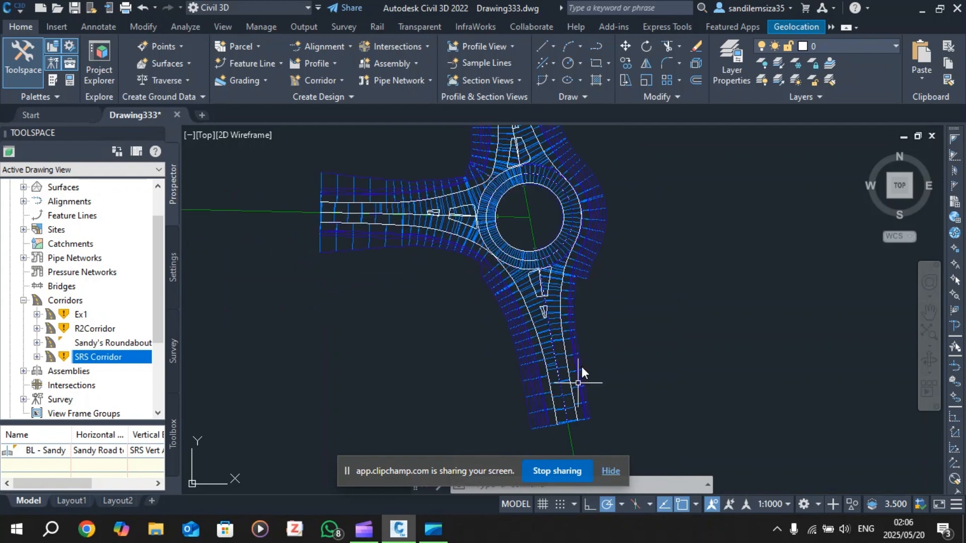
{"action": "scroll", "coordinate": [496, 302], "scroll_direction": "down", "scroll_amount": 10}
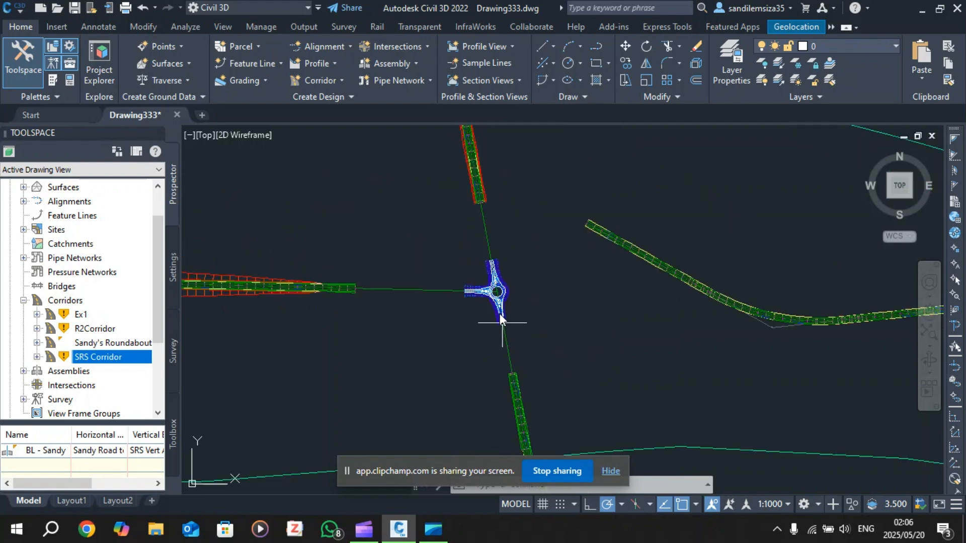
{"action": "scroll", "coordinate": [831, 306], "scroll_direction": "up", "scroll_amount": 6}
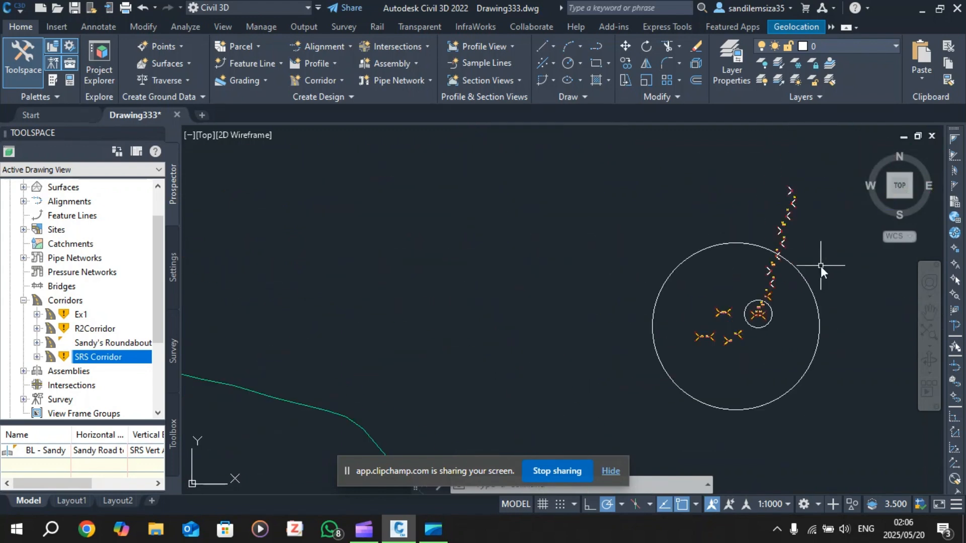
{"action": "left_click", "coordinate": [759, 159]}
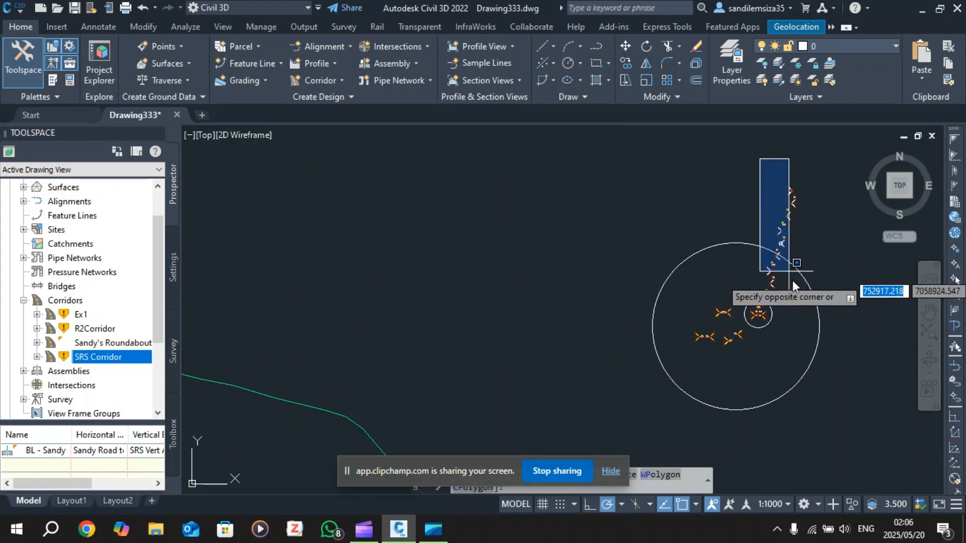
{"action": "left_click", "coordinate": [821, 306]}
{"action": "scroll", "coordinate": [821, 308], "scroll_direction": "up", "scroll_amount": 4}
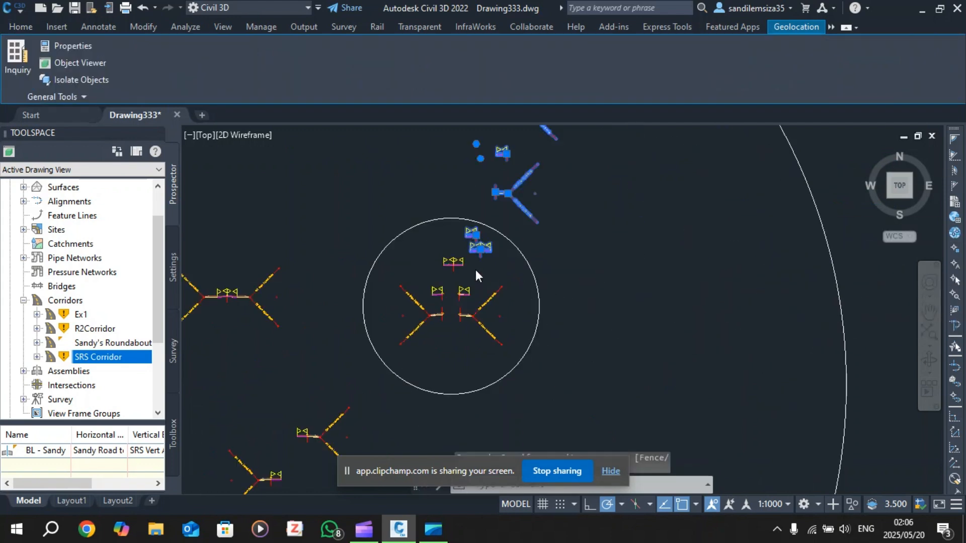
{"action": "scroll", "coordinate": [476, 270], "scroll_direction": "up", "scroll_amount": 2}
{"action": "scroll", "coordinate": [476, 270], "scroll_direction": "down", "scroll_amount": 5}
{"action": "scroll", "coordinate": [475, 272], "scroll_direction": "down", "scroll_amount": 4}
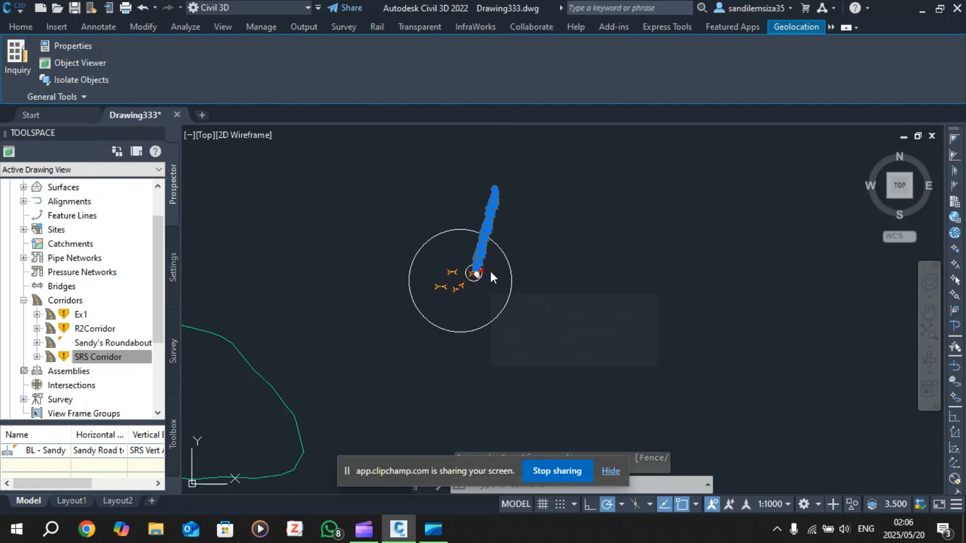
{"action": "key", "text": "Escape"}
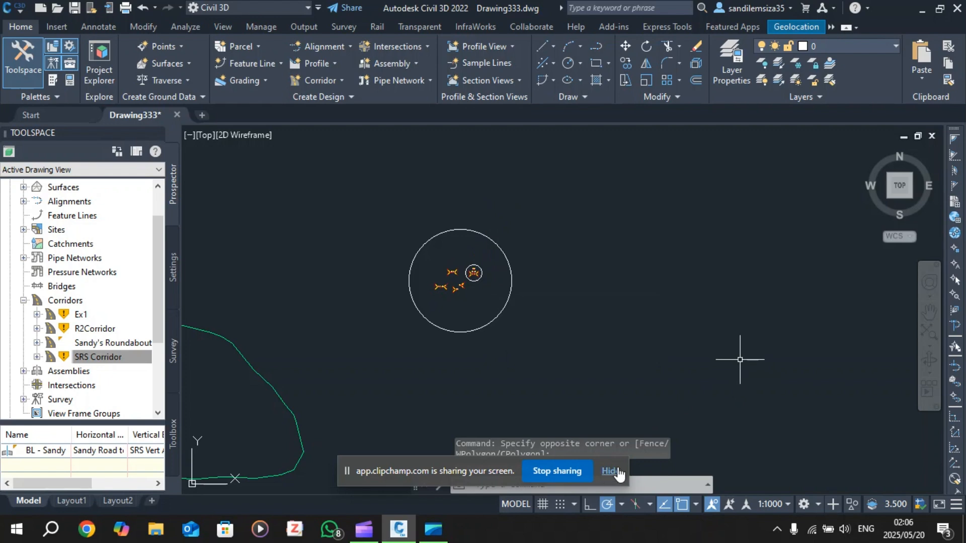
Open the roundabout corridor's properties and locate the assembly of Arm 1's Outer Curb Entry Verge region
{"action": "left_click", "coordinate": [618, 473]}
{"action": "scroll", "coordinate": [441, 255], "scroll_direction": "up", "scroll_amount": 5}
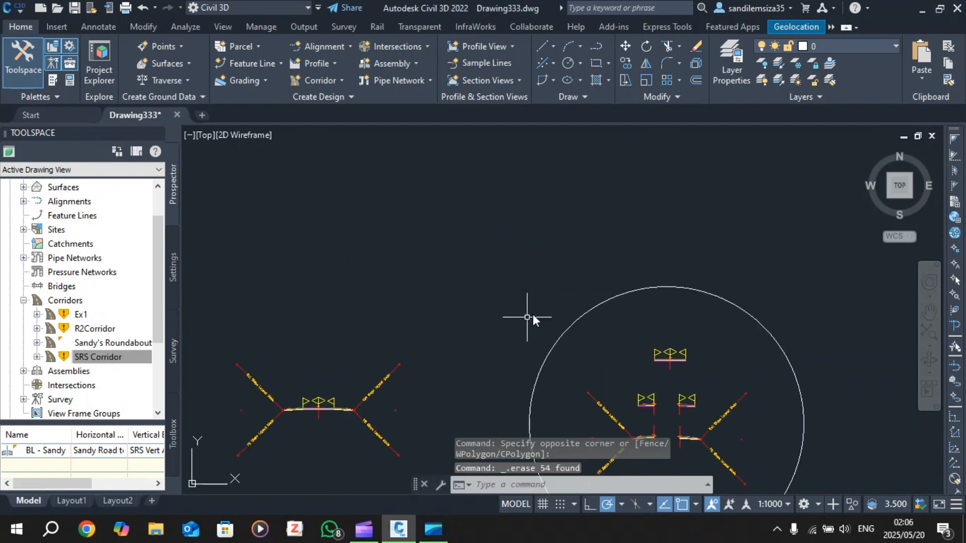
{"action": "scroll", "coordinate": [554, 300], "scroll_direction": "down", "scroll_amount": 8}
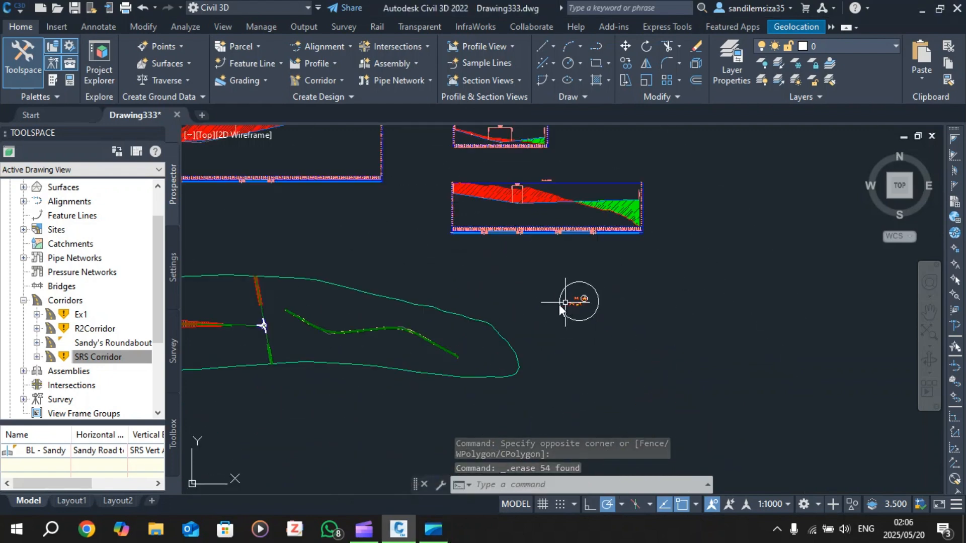
{"action": "scroll", "coordinate": [247, 327], "scroll_direction": "up", "scroll_amount": 10}
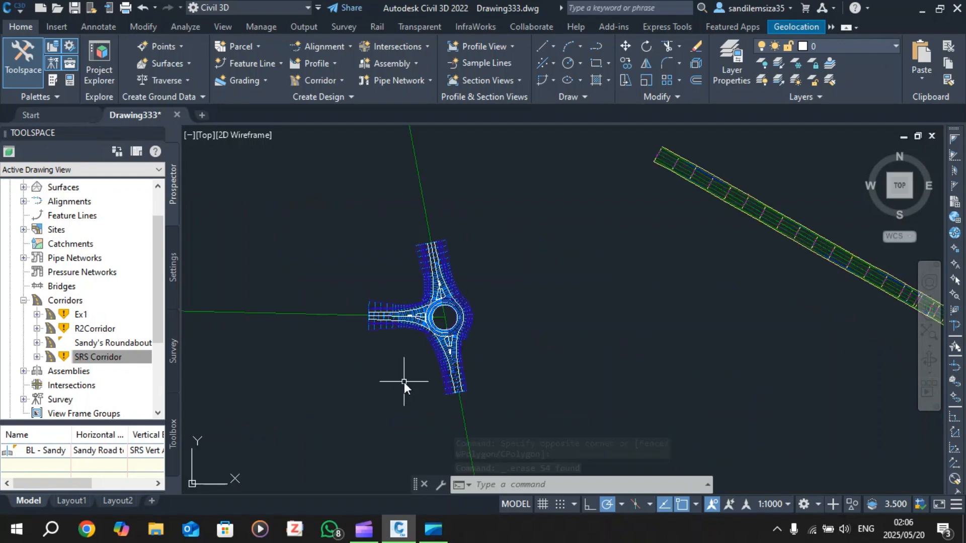
{"action": "scroll", "coordinate": [443, 383], "scroll_direction": "up", "scroll_amount": 10}
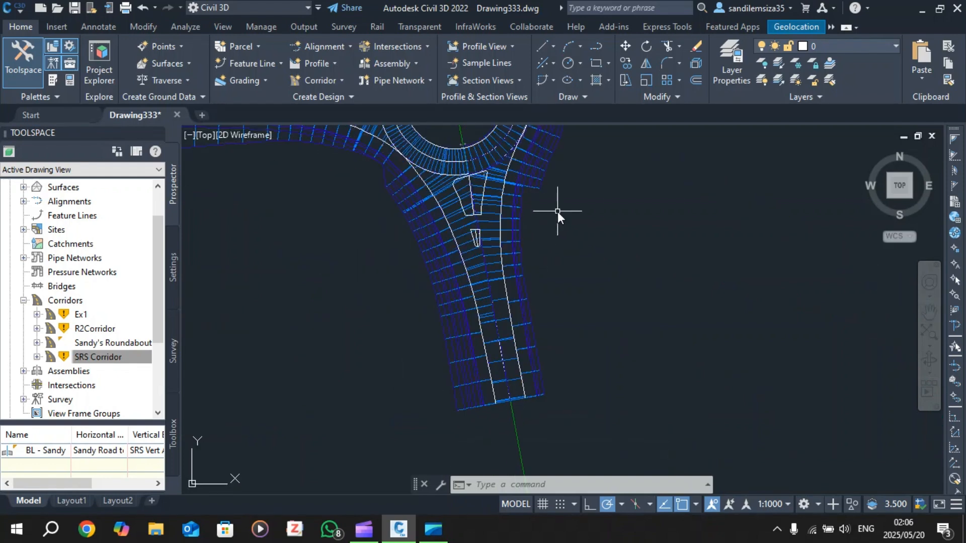
{"action": "scroll", "coordinate": [539, 196], "scroll_direction": "down", "scroll_amount": 8}
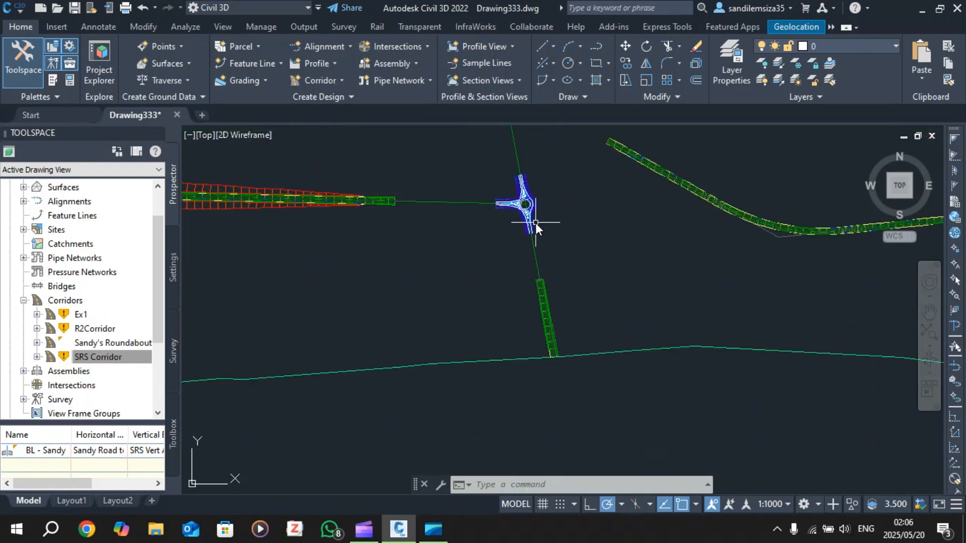
{"action": "scroll", "coordinate": [529, 266], "scroll_direction": "up", "scroll_amount": 5}
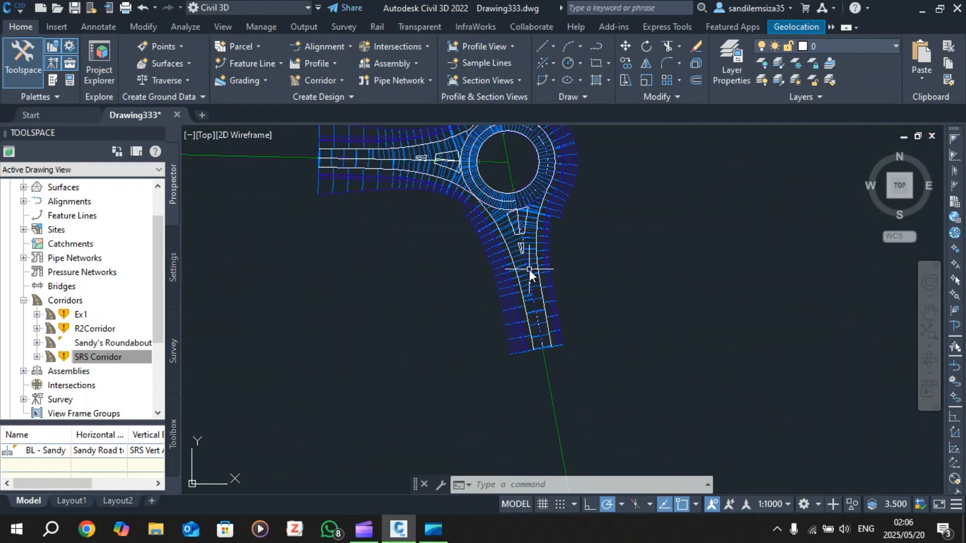
{"action": "left_click", "coordinate": [557, 207]}
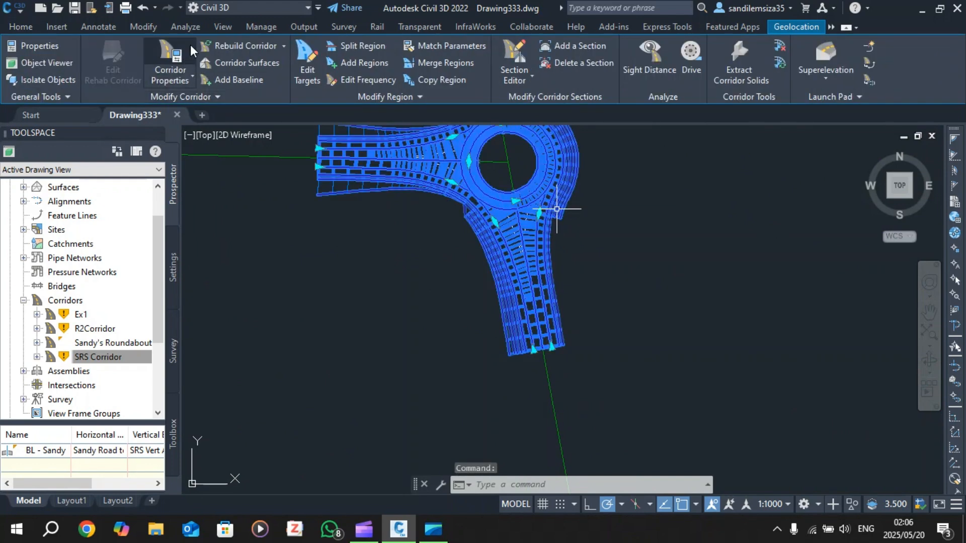
{"action": "left_click", "coordinate": [190, 44]}
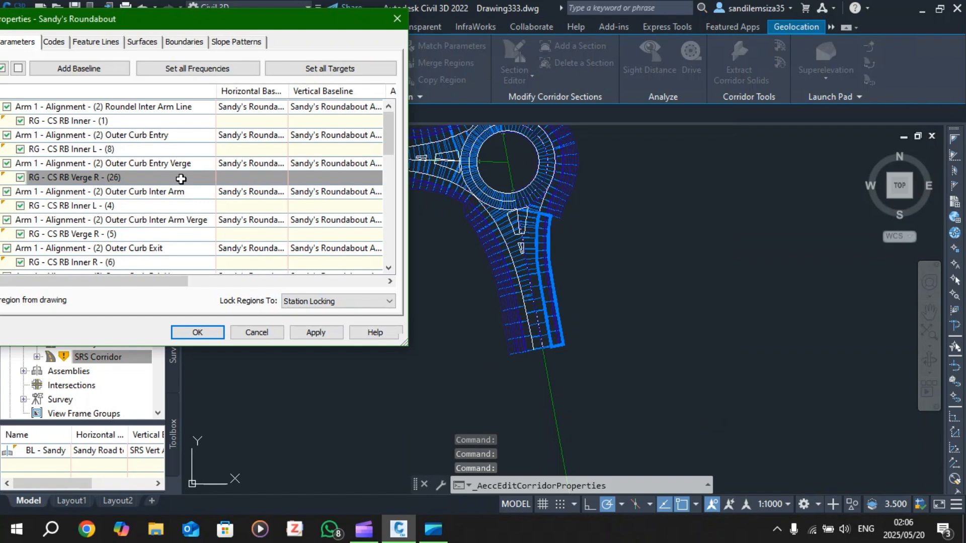
{"action": "left_click", "coordinate": [181, 179]}
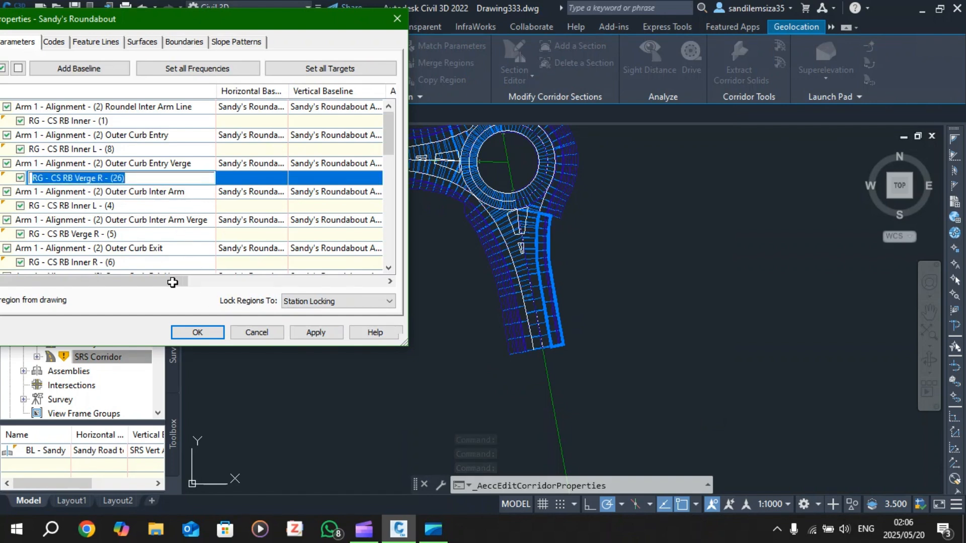
{"action": "left_click_drag", "start_coordinate": [172, 283], "coordinate": [204, 287]}
{"action": "left_click_drag", "start_coordinate": [204, 287], "coordinate": [313, 279]}
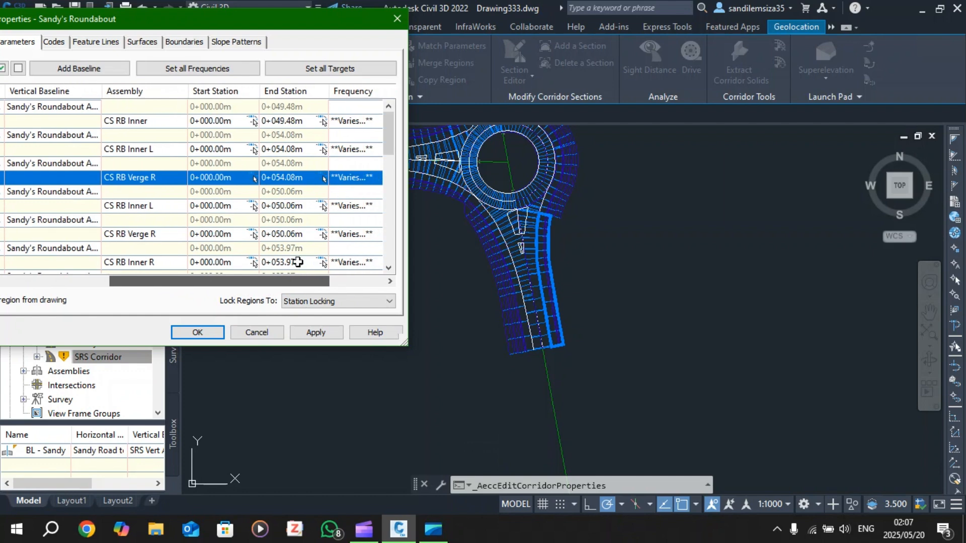
Reassign the CS RB Verge R assembly to the Arm 1 Outer Curb Entry Verge region, apply it and accept the corridor properties
{"action": "left_click", "coordinate": [177, 177]}
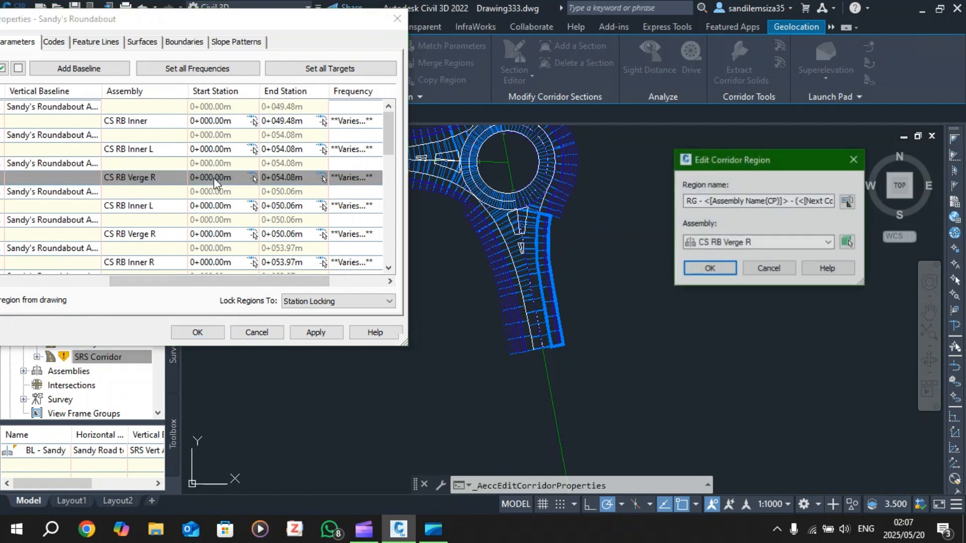
{"action": "left_click", "coordinate": [798, 243]}
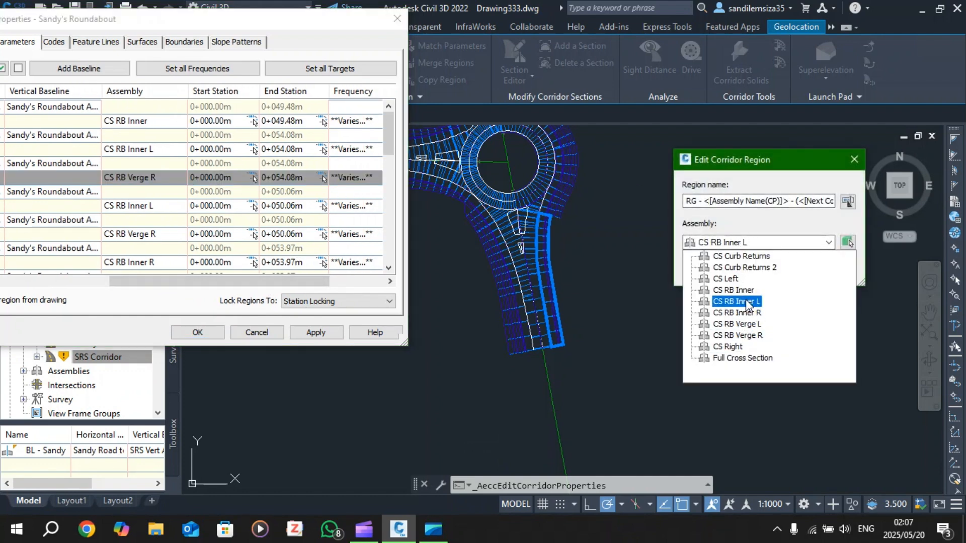
{"action": "left_click", "coordinate": [747, 335]}
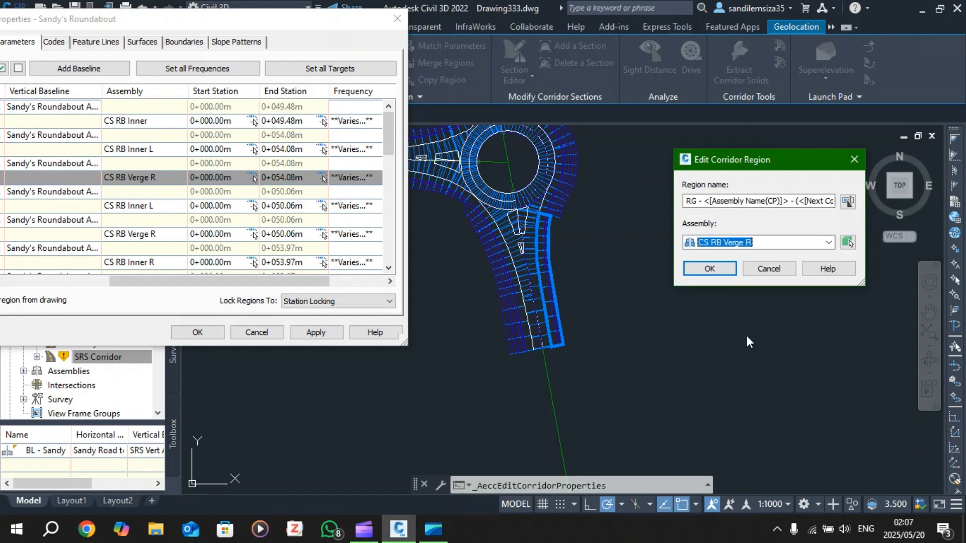
{"action": "left_click", "coordinate": [704, 269]}
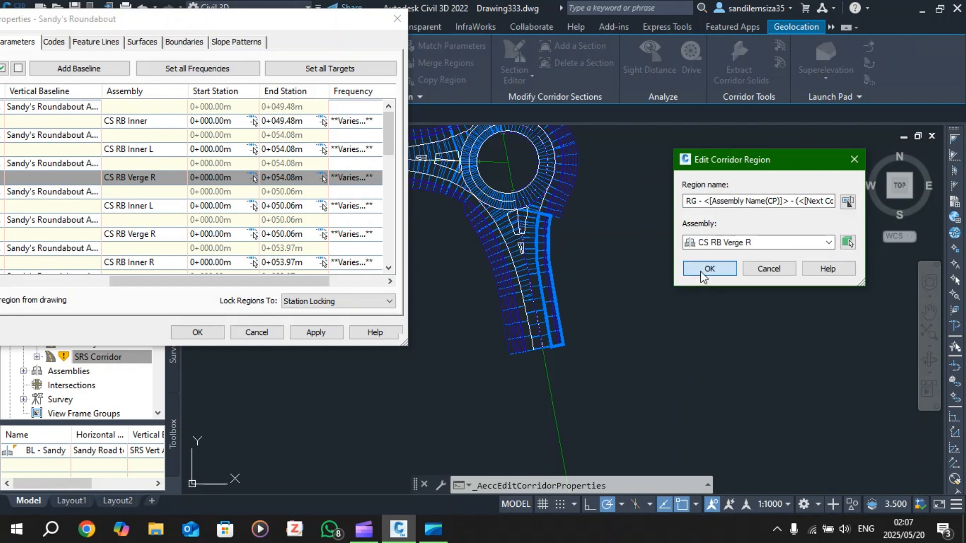
{"action": "left_click", "coordinate": [330, 333]}
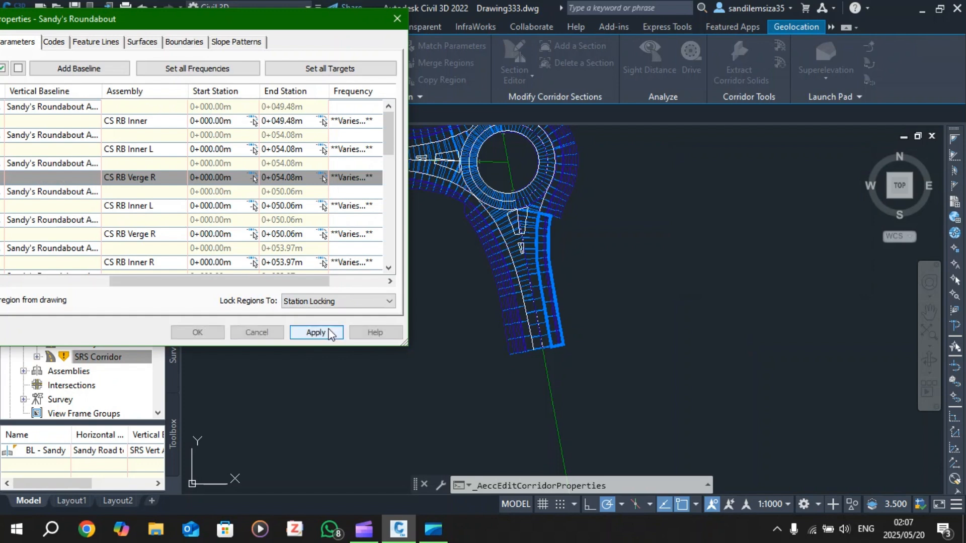
{"action": "left_click", "coordinate": [221, 332]}
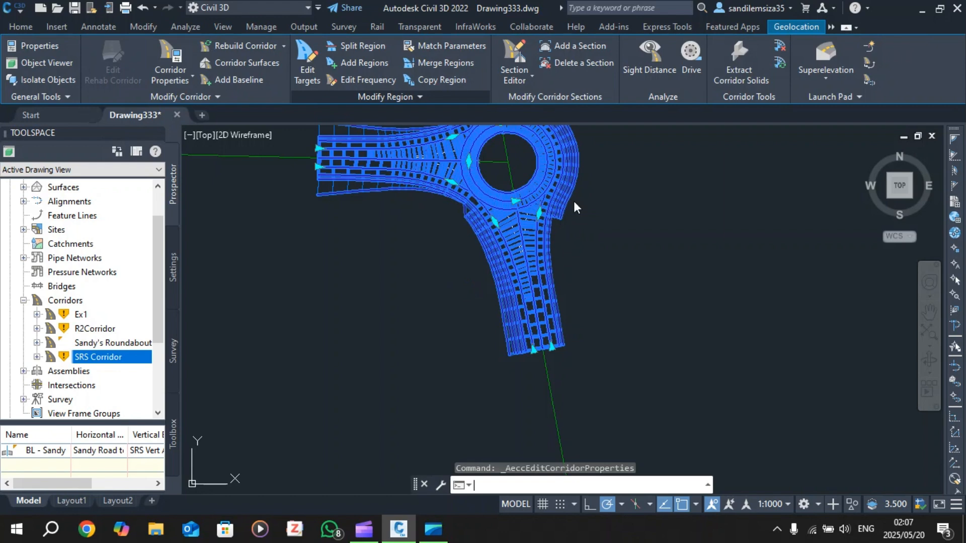
{"action": "key", "text": "Escape"}
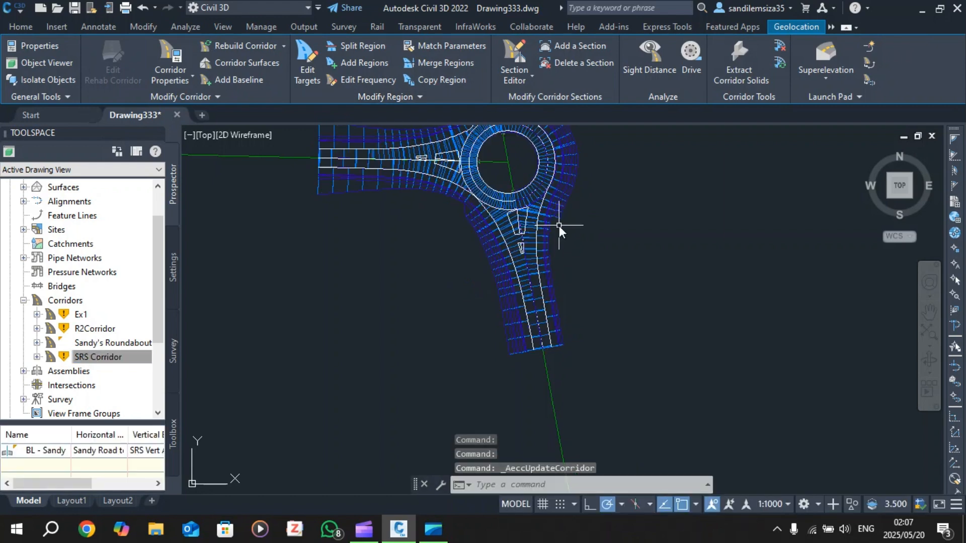
Stretch the near end of the road corridor south of the roundabout up to the end of the roundabout's southern arm
{"action": "scroll", "coordinate": [560, 226], "scroll_direction": "down", "scroll_amount": 4}
{"action": "scroll", "coordinate": [550, 162], "scroll_direction": "up", "scroll_amount": 4}
{"action": "scroll", "coordinate": [551, 162], "scroll_direction": "down", "scroll_amount": 4}
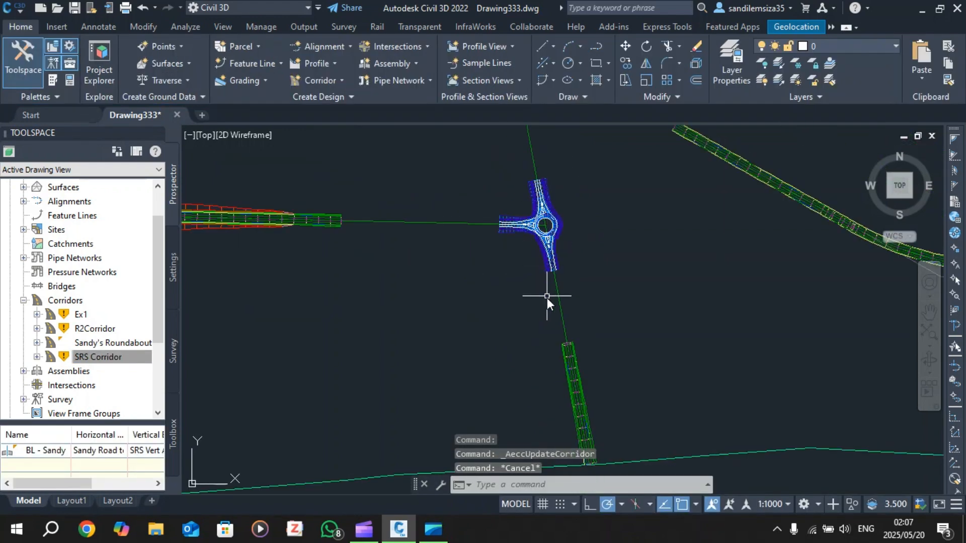
{"action": "scroll", "coordinate": [577, 291], "scroll_direction": "up", "scroll_amount": 2}
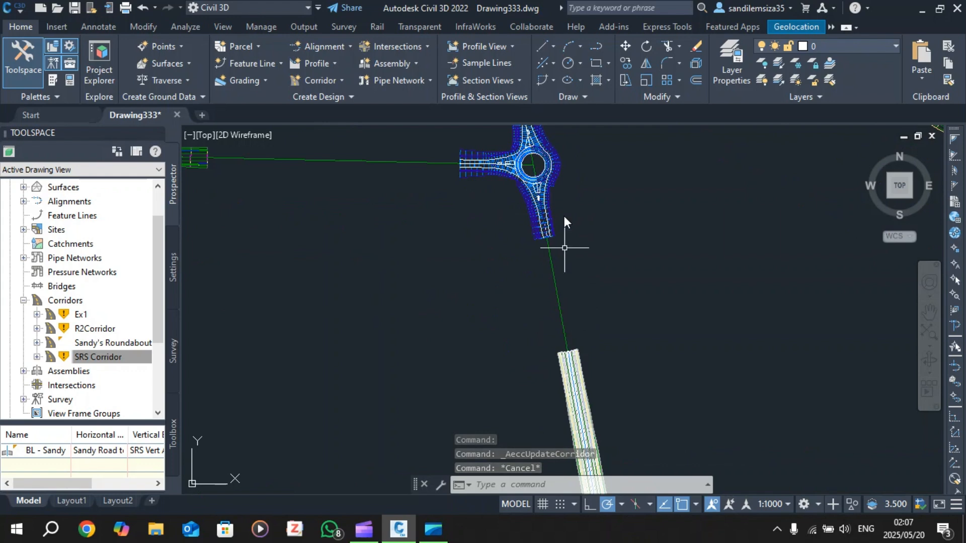
{"action": "scroll", "coordinate": [564, 216], "scroll_direction": "down", "scroll_amount": 3}
{"action": "scroll", "coordinate": [545, 168], "scroll_direction": "up", "scroll_amount": 3}
{"action": "scroll", "coordinate": [545, 168], "scroll_direction": "down", "scroll_amount": 2}
{"action": "scroll", "coordinate": [579, 278], "scroll_direction": "up", "scroll_amount": 2}
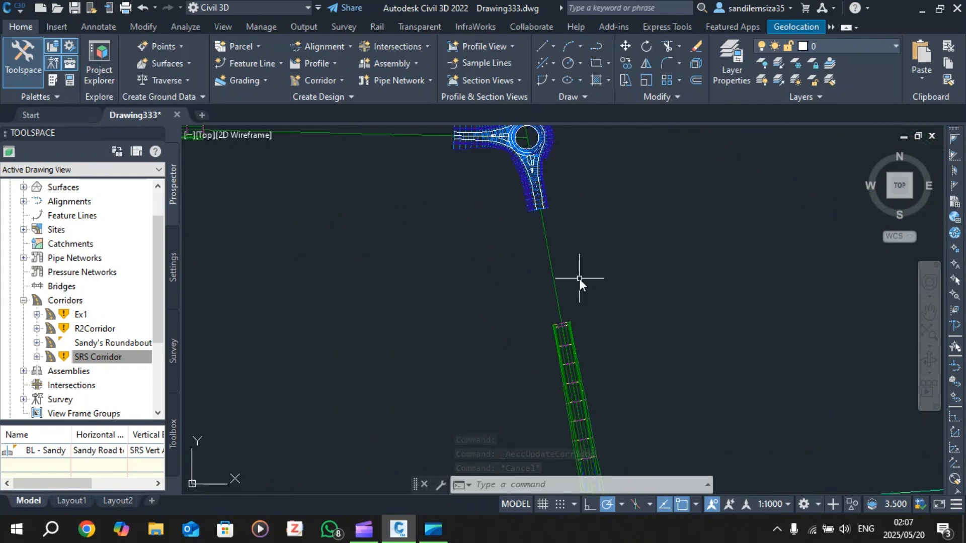
{"action": "left_click", "coordinate": [559, 334]}
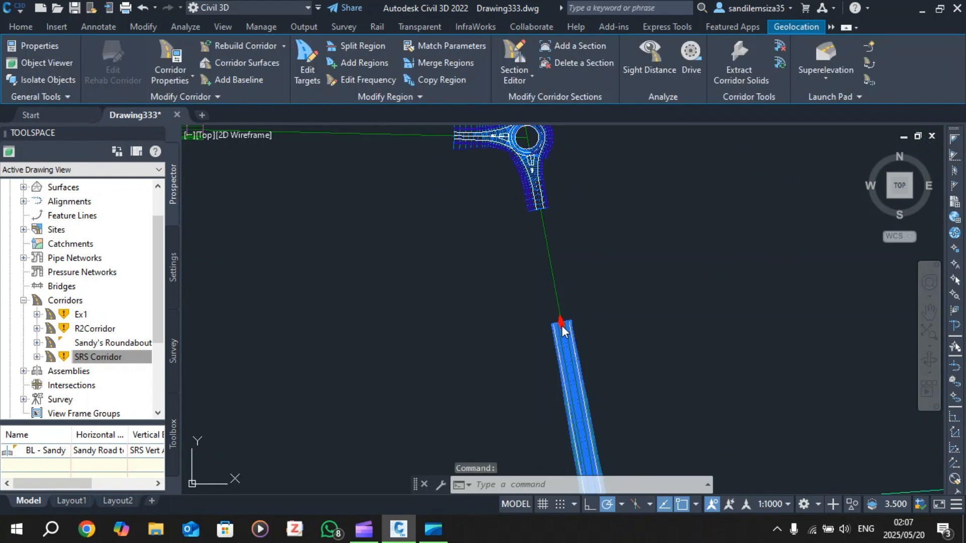
{"action": "left_click", "coordinate": [564, 326]}
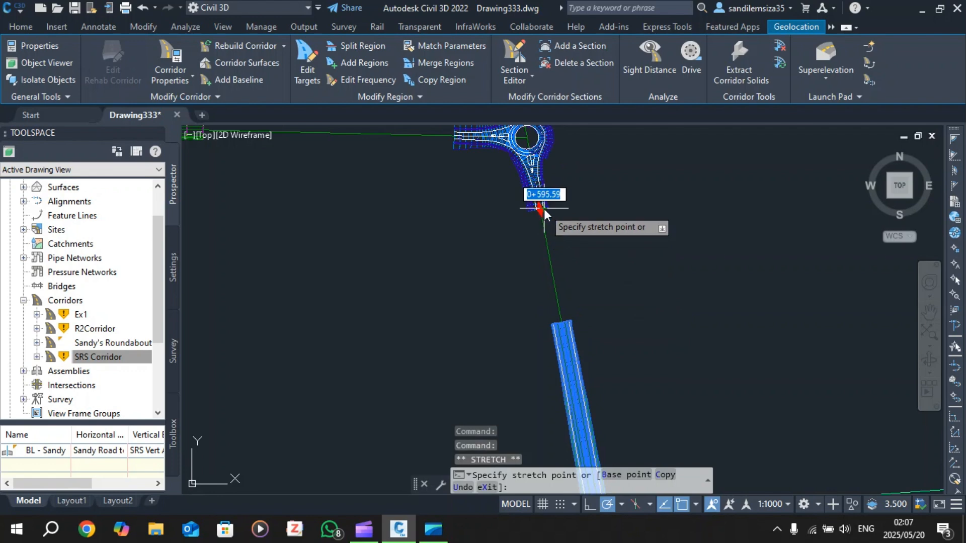
{"action": "scroll", "coordinate": [545, 209], "scroll_direction": "up", "scroll_amount": 4}
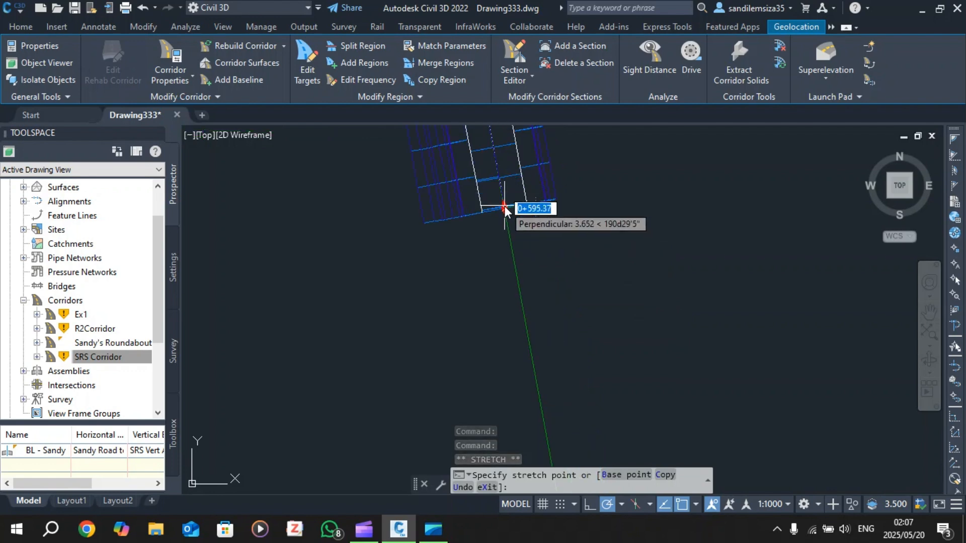
{"action": "left_click", "coordinate": [422, 228]}
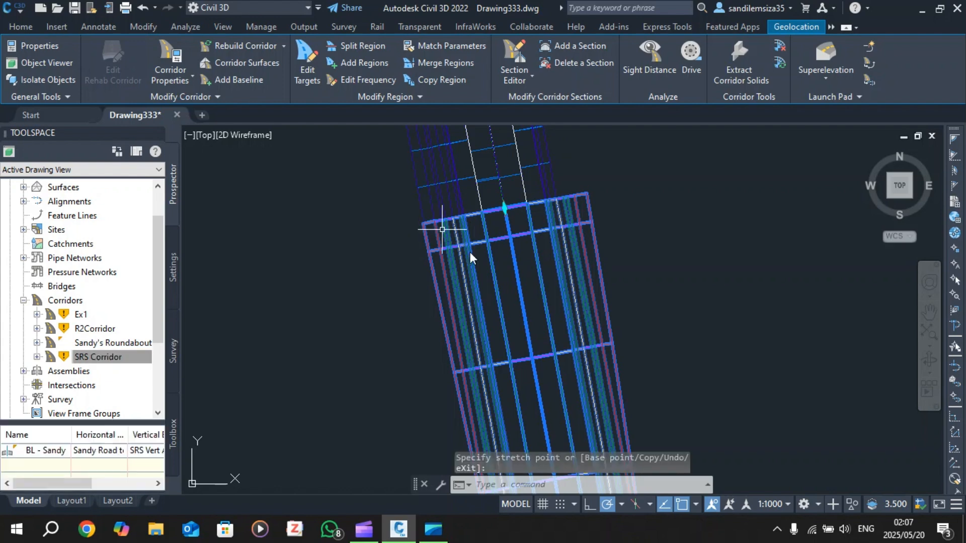
{"action": "key", "text": "Escape"}
Stretch the near end of the road corridor north of the roundabout down to the end of the northern arm
{"action": "scroll", "coordinate": [460, 259], "scroll_direction": "down", "scroll_amount": 4}
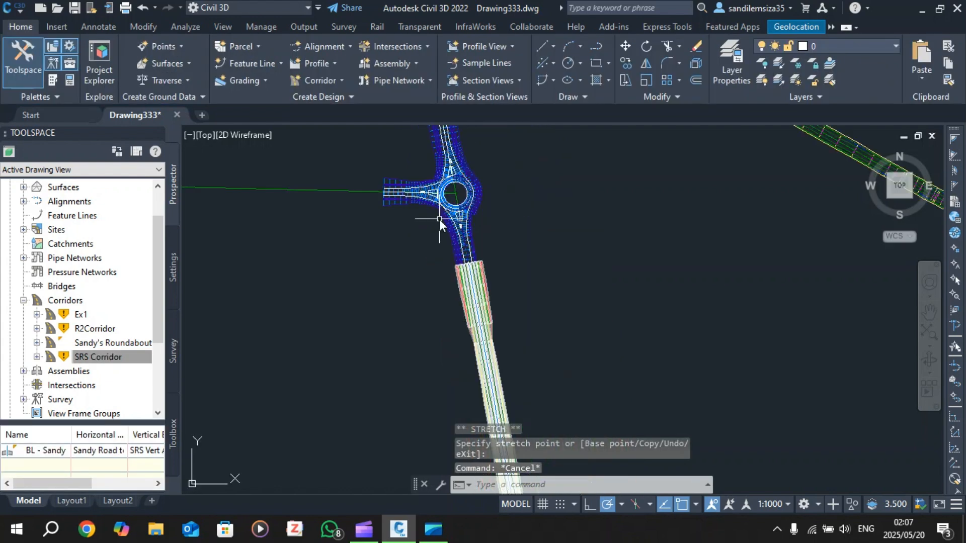
{"action": "scroll", "coordinate": [439, 219], "scroll_direction": "down", "scroll_amount": 3}
{"action": "scroll", "coordinate": [421, 180], "scroll_direction": "up", "scroll_amount": 5}
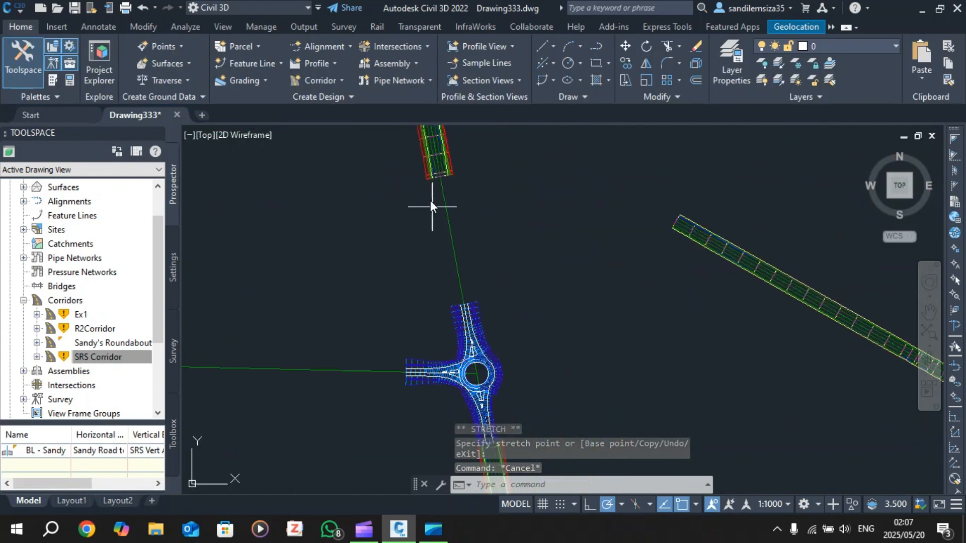
{"action": "left_click", "coordinate": [429, 168]}
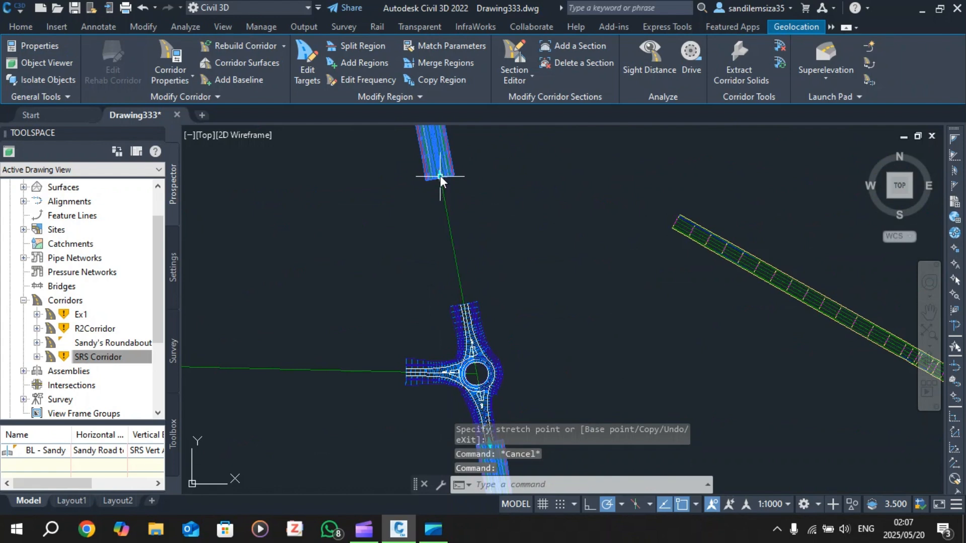
{"action": "left_click", "coordinate": [441, 176]}
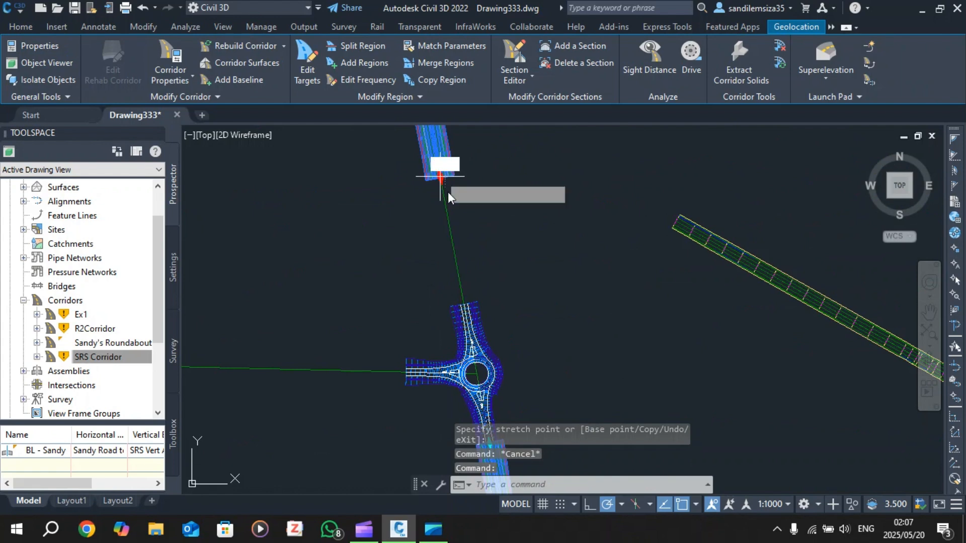
{"action": "left_click", "coordinate": [476, 298]}
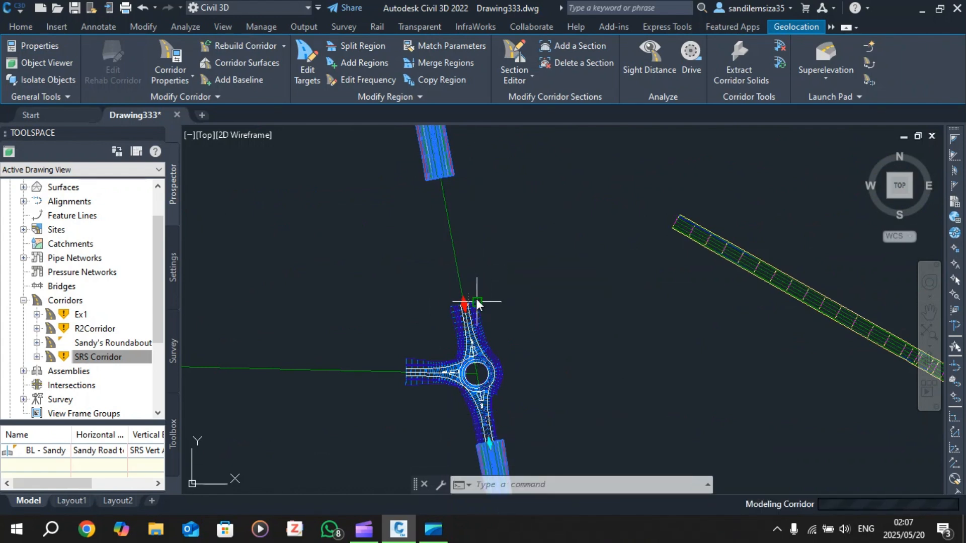
{"action": "key", "text": "Escape"}
{"action": "key", "text": "Escape"}
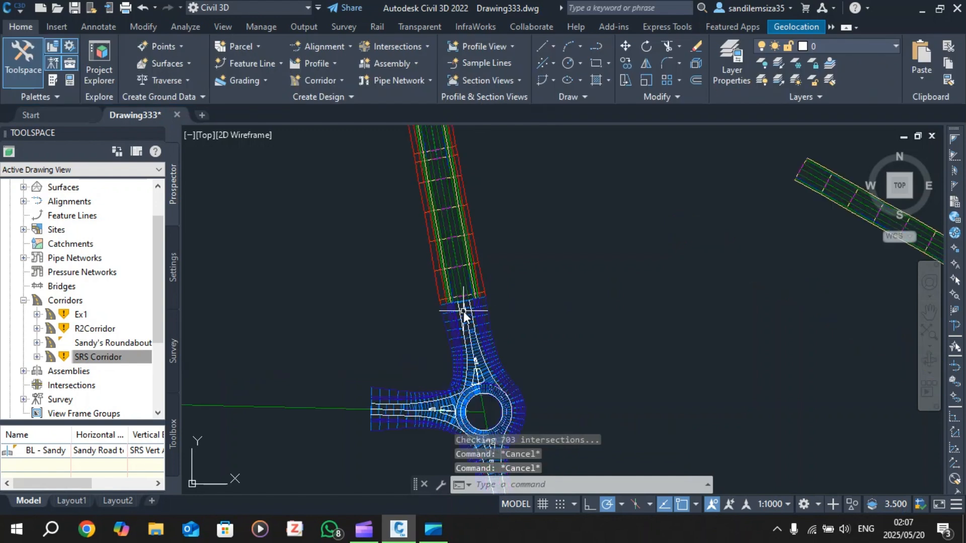
Stretch the near end of the road corridor west of the roundabout to the end of the roundabout's western arm
{"action": "scroll", "coordinate": [463, 312], "scroll_direction": "up", "scroll_amount": 8}
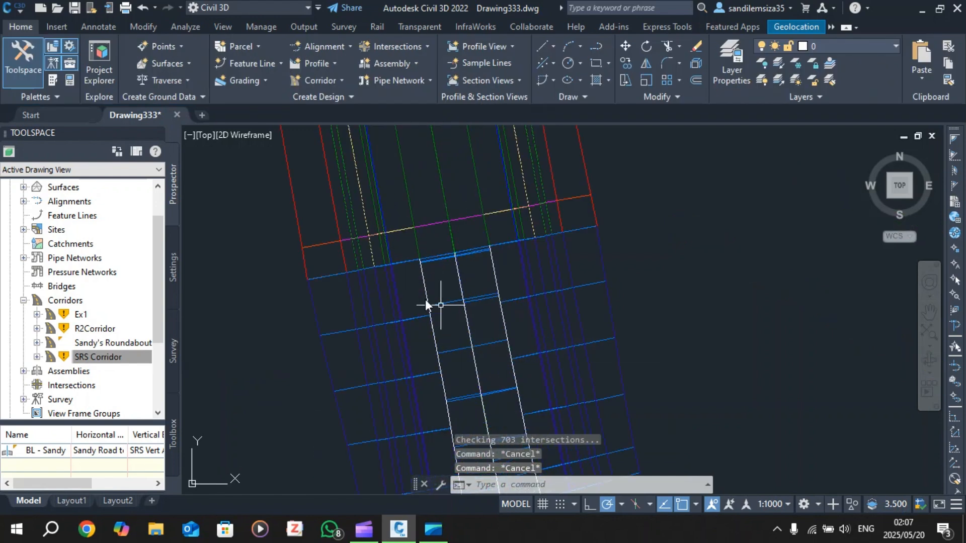
{"action": "scroll", "coordinate": [502, 261], "scroll_direction": "down", "scroll_amount": 8}
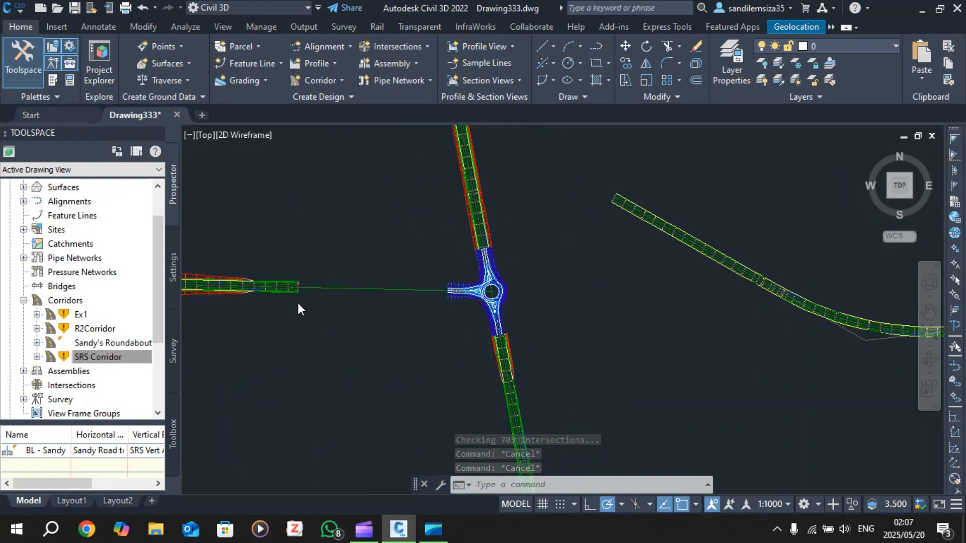
{"action": "scroll", "coordinate": [282, 274], "scroll_direction": "up", "scroll_amount": 2}
{"action": "left_click", "coordinate": [291, 275]}
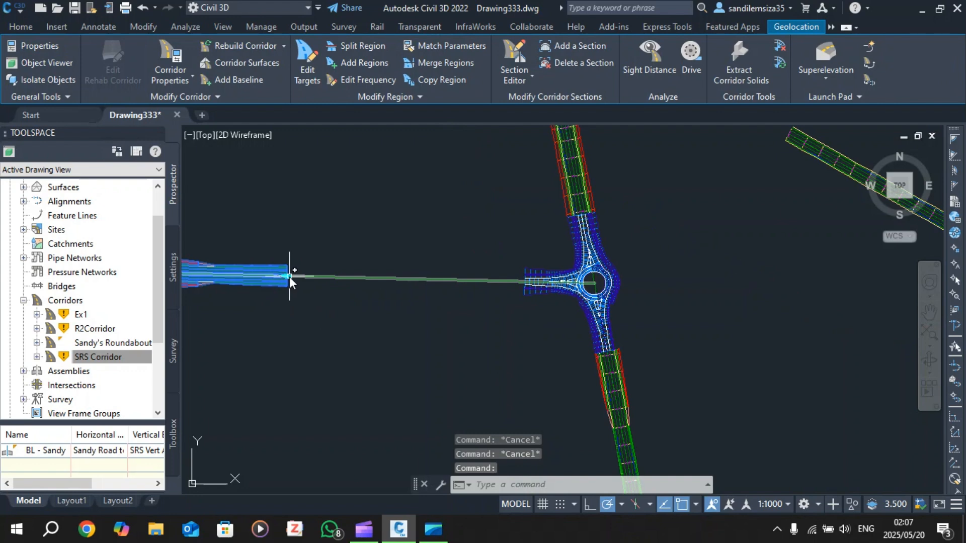
{"action": "left_click", "coordinate": [286, 276]}
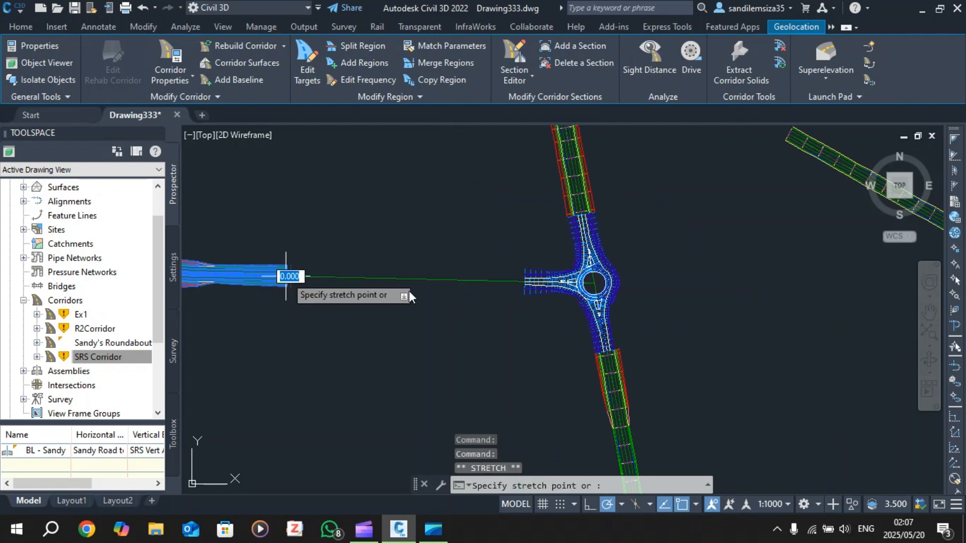
{"action": "left_click", "coordinate": [521, 301]}
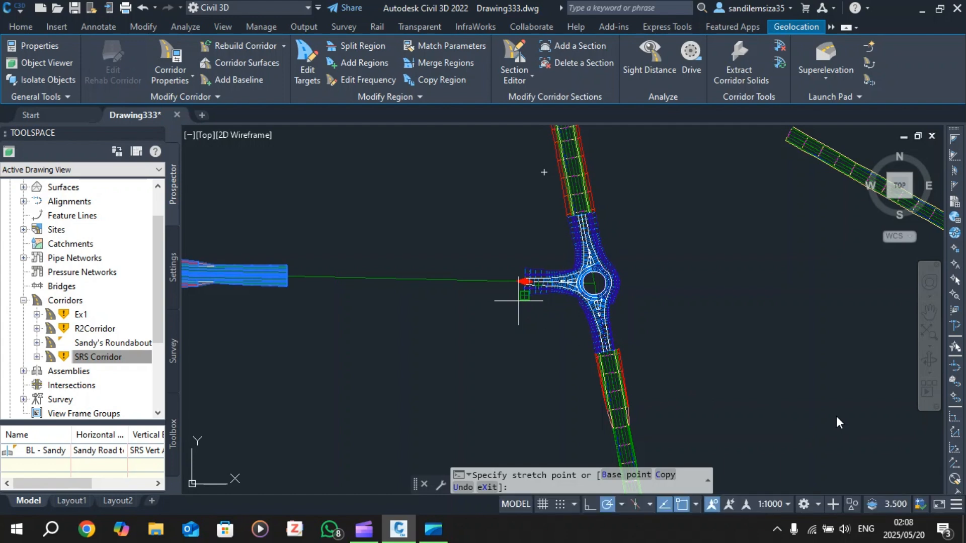
{"action": "key", "text": "Escape"}
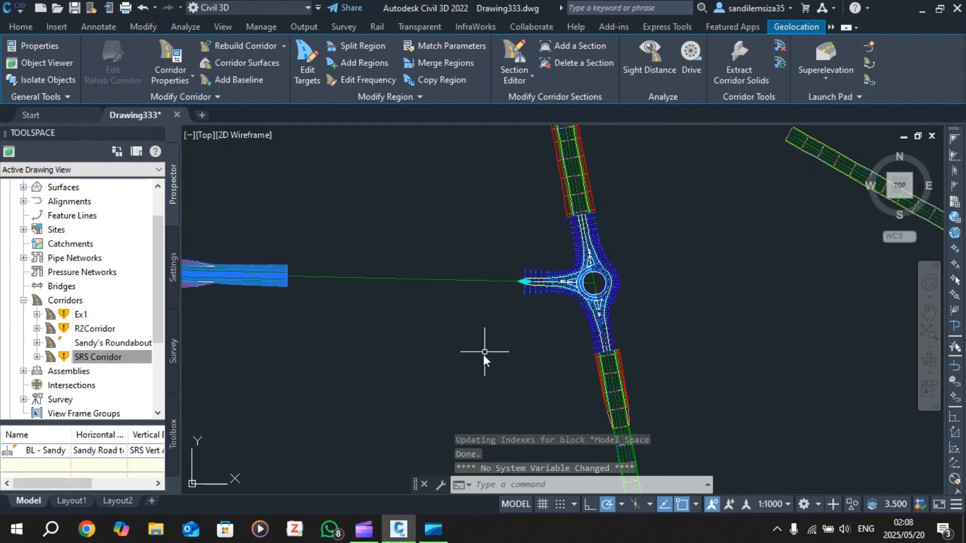
{"action": "mouse_move", "coordinate": [433, 515]}
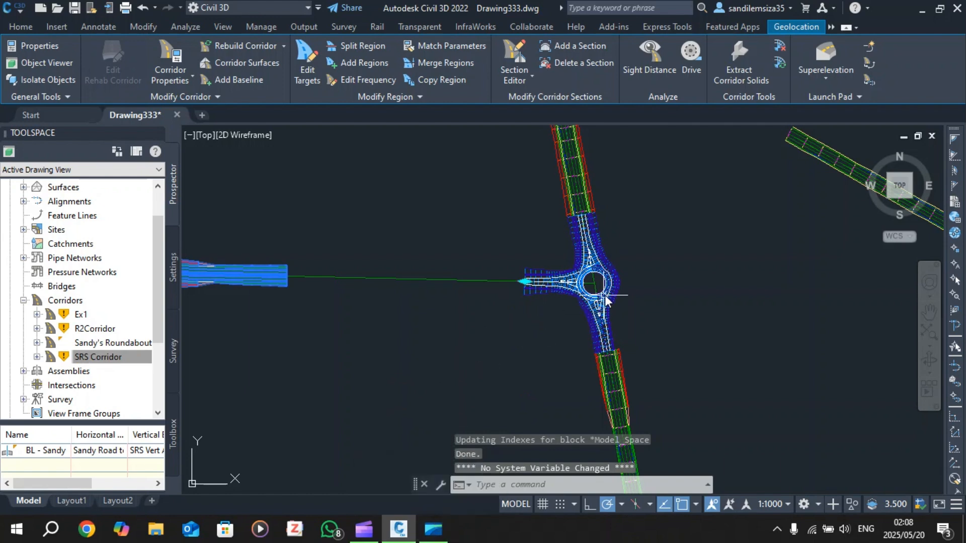
{"action": "left_click", "coordinate": [533, 243]}
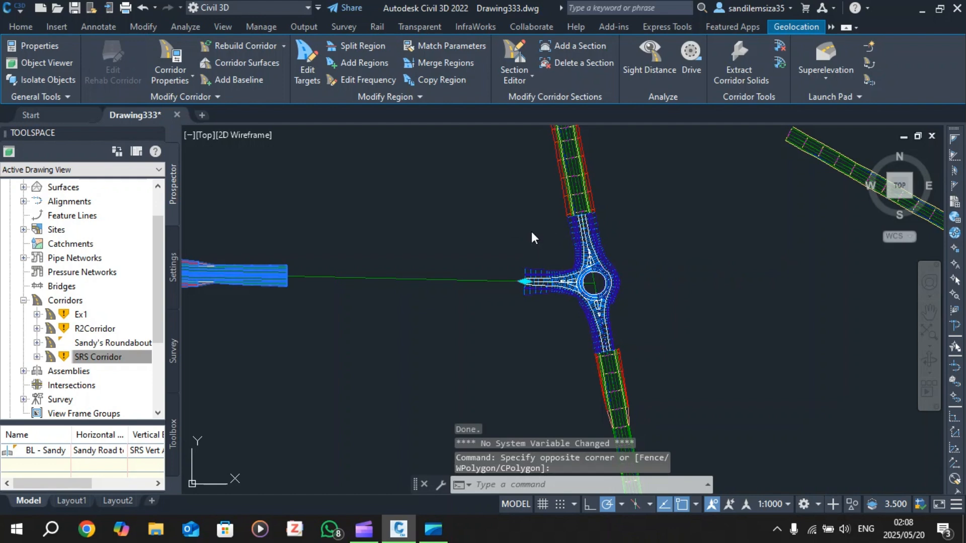
{"action": "key", "text": "Escape"}
{"action": "left_click", "coordinate": [274, 270]}
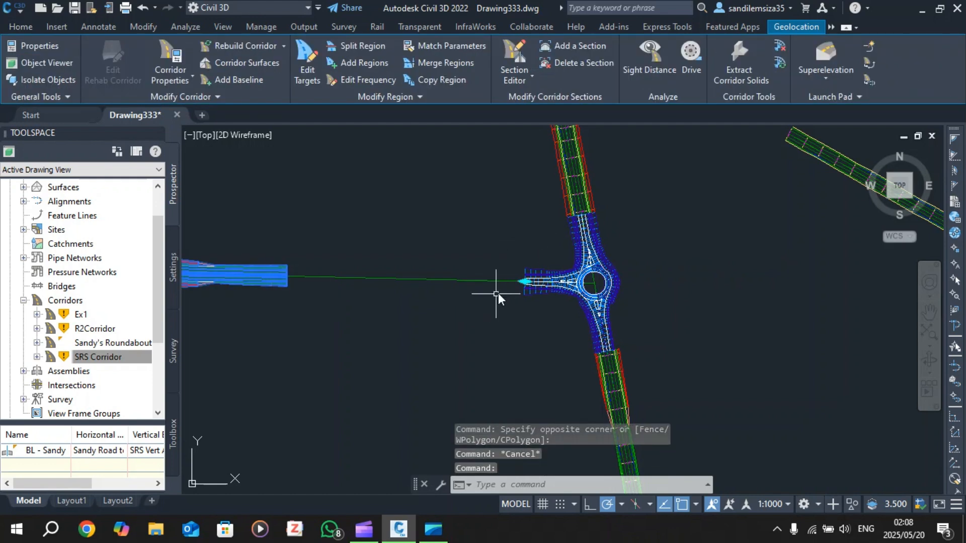
{"action": "left_click", "coordinate": [525, 282]}
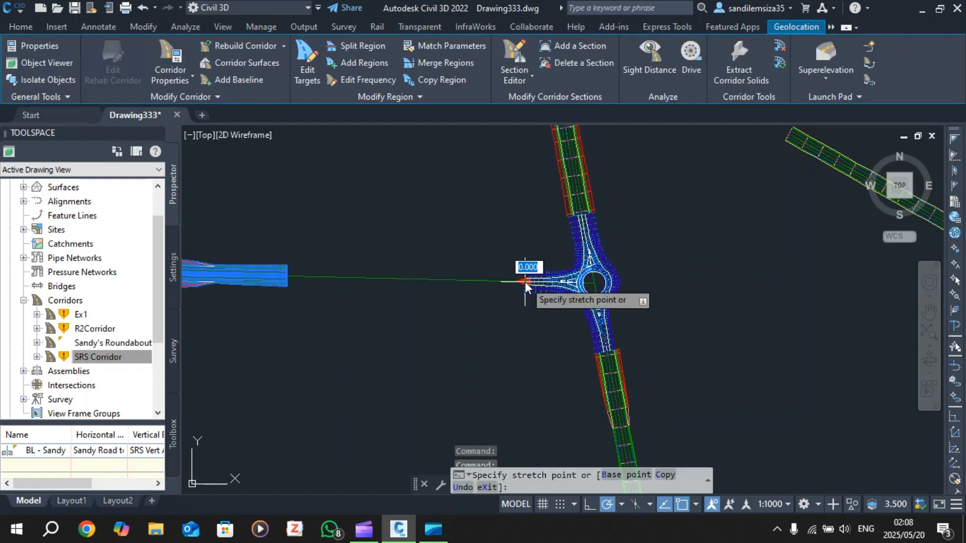
{"action": "key", "text": "Escape"}
{"action": "key", "text": "Escape"}
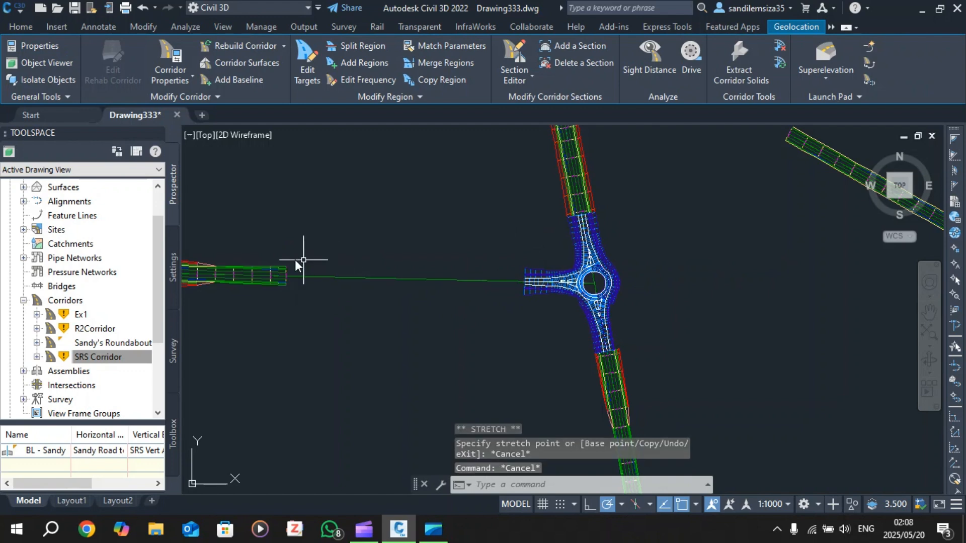
Rebuild the road corridor west of the roundabout over its extended length
{"action": "left_click", "coordinate": [270, 270]}
{"action": "left_click", "coordinate": [222, 52]}
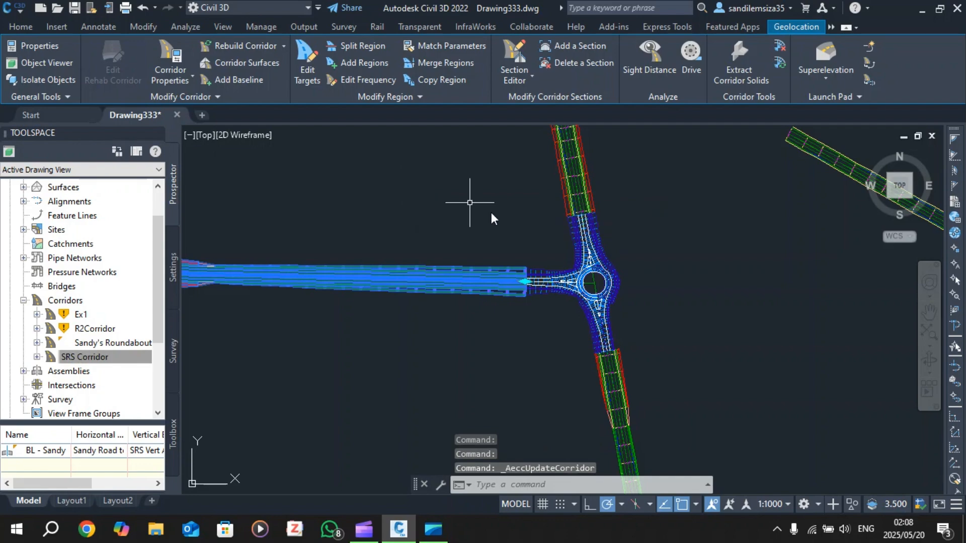
{"action": "key", "text": "Escape"}
{"action": "key", "text": "Escape"}
Examine how the extended road corridors meet the roundabout's western and southern arms, including the verges around the circle
{"action": "scroll", "coordinate": [530, 273], "scroll_direction": "up", "scroll_amount": 5}
{"action": "scroll", "coordinate": [446, 264], "scroll_direction": "up", "scroll_amount": 1}
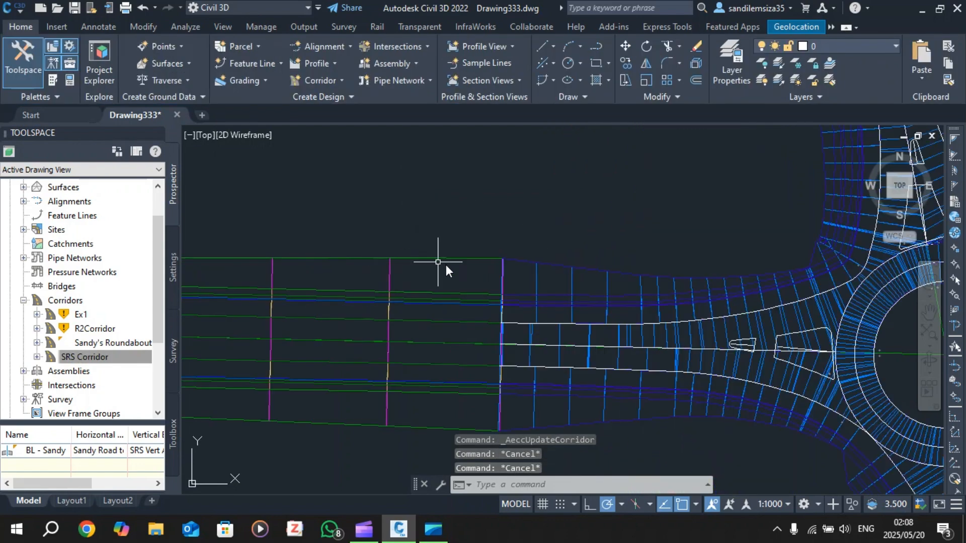
{"action": "scroll", "coordinate": [470, 267], "scroll_direction": "down", "scroll_amount": 3}
{"action": "scroll", "coordinate": [496, 287], "scroll_direction": "up", "scroll_amount": 4}
{"action": "scroll", "coordinate": [486, 279], "scroll_direction": "up", "scroll_amount": 2}
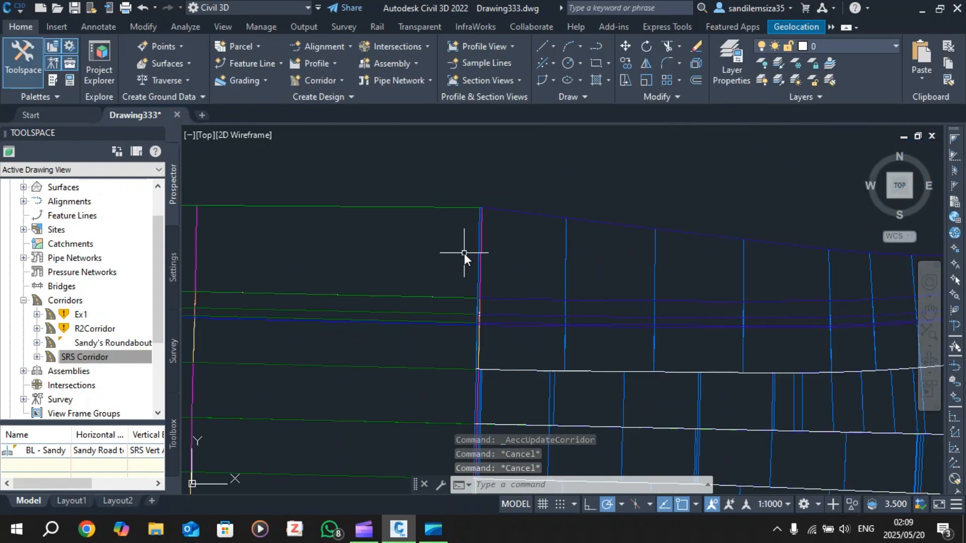
{"action": "scroll", "coordinate": [483, 206], "scroll_direction": "down", "scroll_amount": 6}
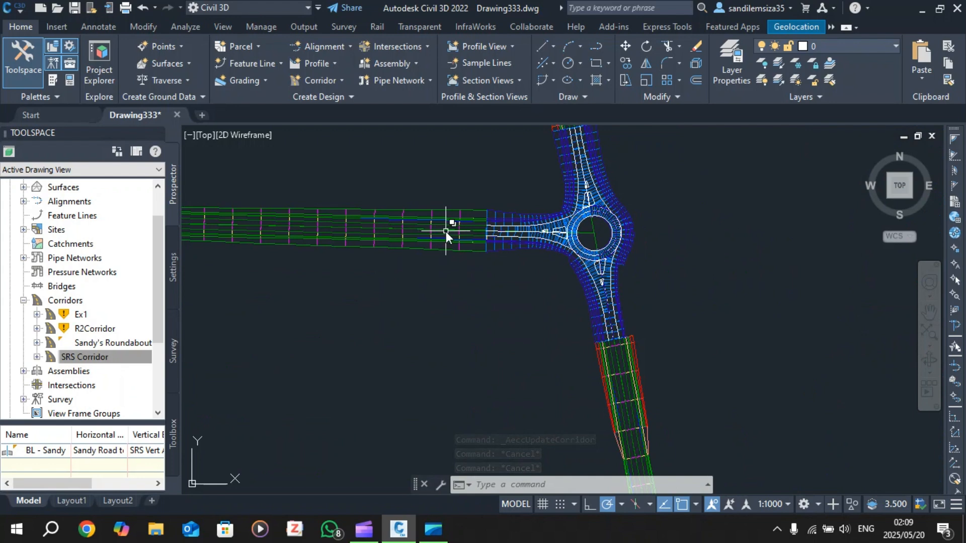
{"action": "scroll", "coordinate": [446, 231], "scroll_direction": "down", "scroll_amount": 2}
{"action": "scroll", "coordinate": [524, 227], "scroll_direction": "up", "scroll_amount": 5}
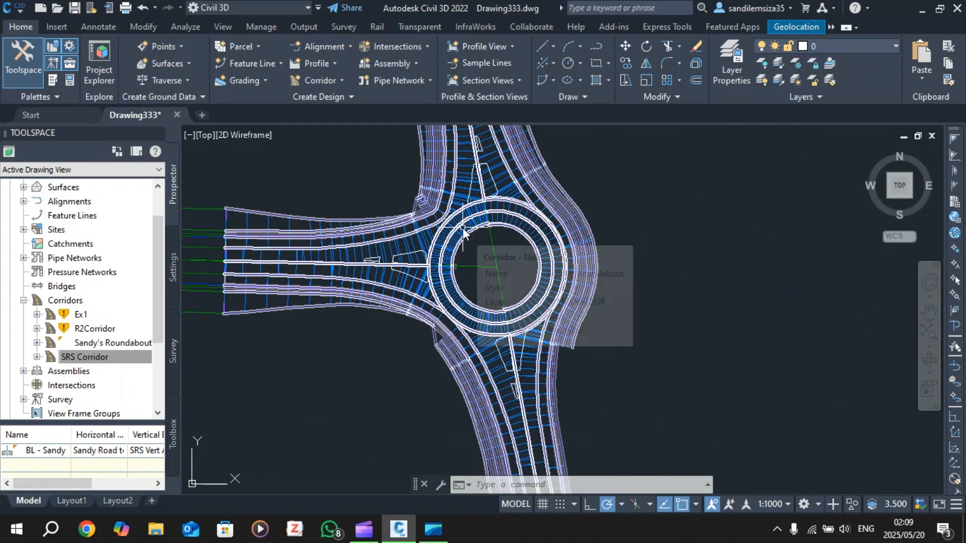
{"action": "scroll", "coordinate": [465, 228], "scroll_direction": "down", "scroll_amount": 3}
{"action": "scroll", "coordinate": [525, 236], "scroll_direction": "up", "scroll_amount": 2}
{"action": "scroll", "coordinate": [539, 345], "scroll_direction": "up", "scroll_amount": 3}
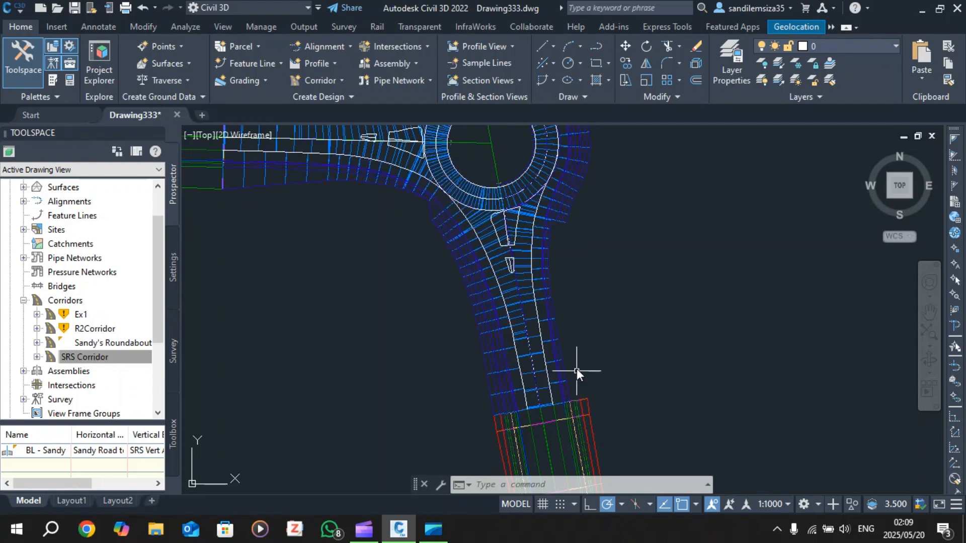
{"action": "scroll", "coordinate": [555, 243], "scroll_direction": "down", "scroll_amount": 5}
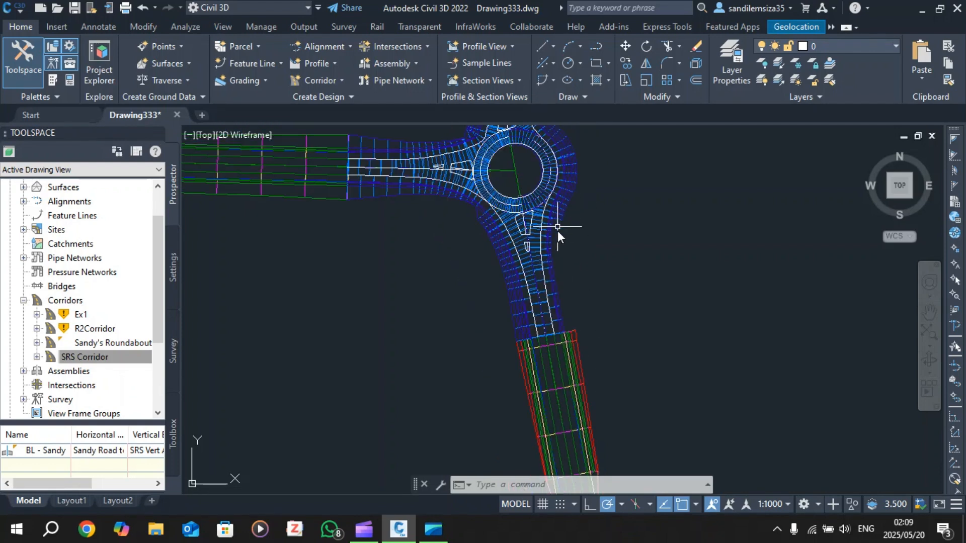
{"action": "scroll", "coordinate": [578, 257], "scroll_direction": "down", "scroll_amount": 6}
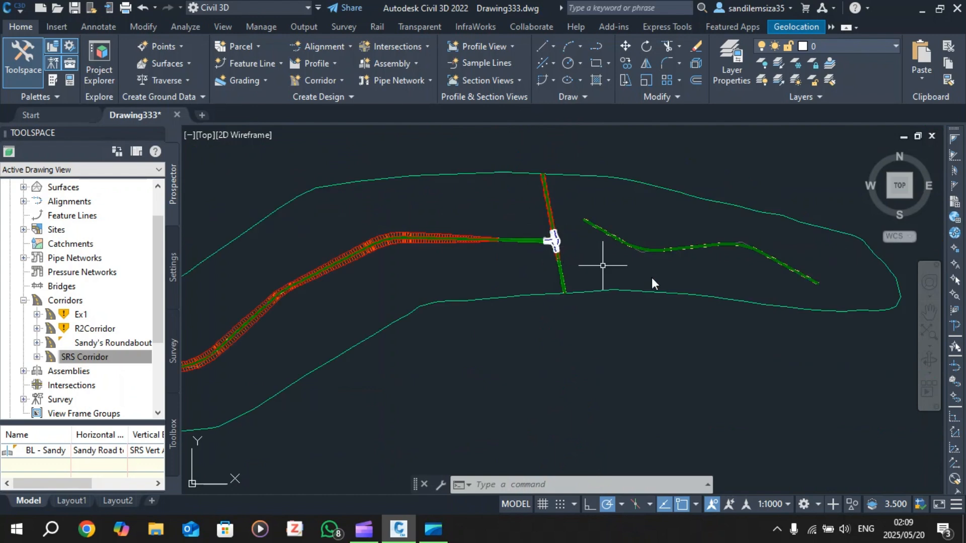
Create an assembly named CS RB Verge R2 and place its baseline below the existing roundabout verge assemblies inside the small circle
{"action": "scroll", "coordinate": [676, 214], "scroll_direction": "up", "scroll_amount": 8}
{"action": "scroll", "coordinate": [676, 215], "scroll_direction": "up", "scroll_amount": 8}
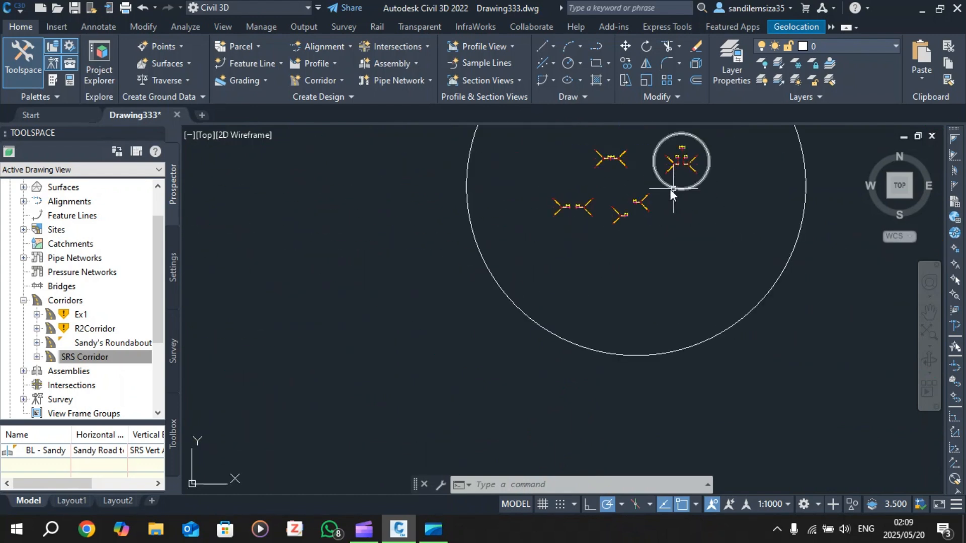
{"action": "scroll", "coordinate": [674, 232], "scroll_direction": "up", "scroll_amount": 5}
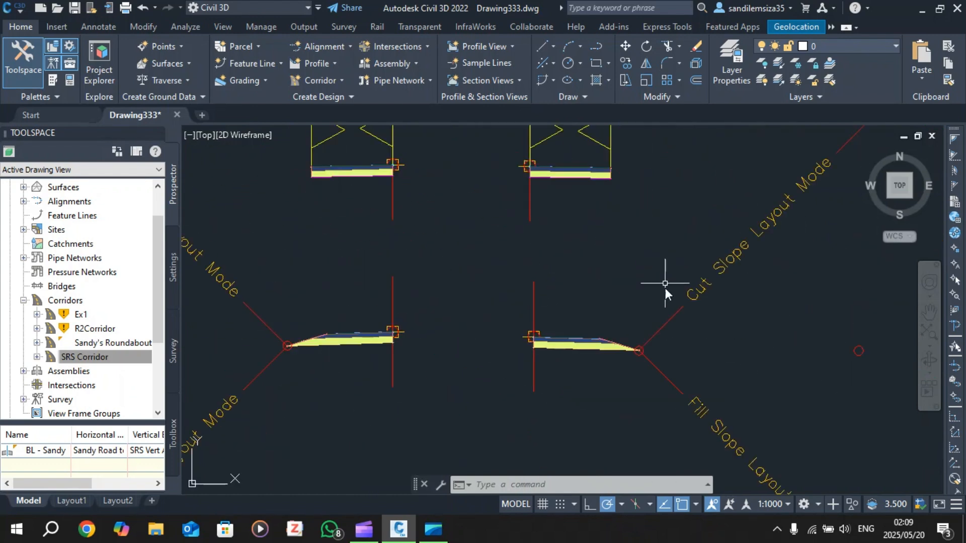
{"action": "scroll", "coordinate": [657, 317], "scroll_direction": "down", "scroll_amount": 4}
{"action": "scroll", "coordinate": [639, 329], "scroll_direction": "down", "scroll_amount": 2}
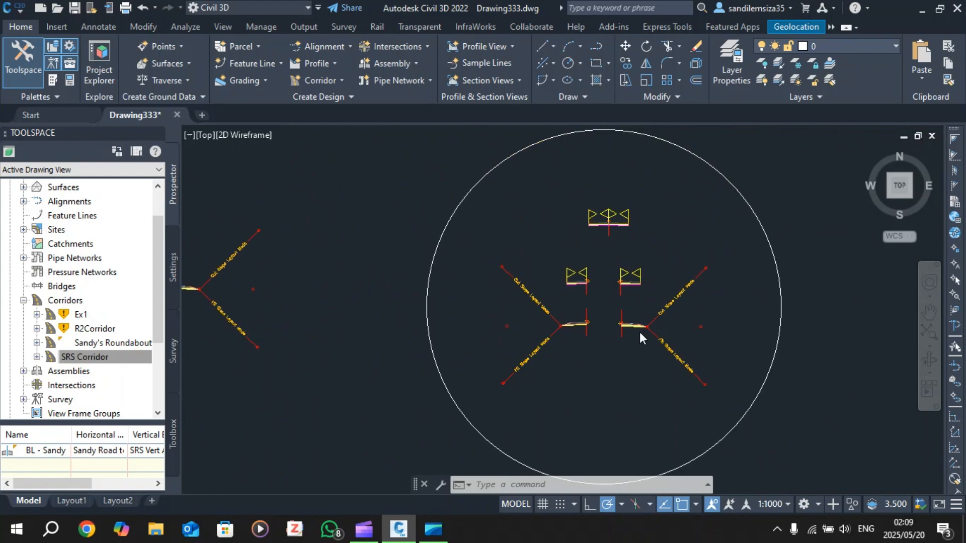
{"action": "scroll", "coordinate": [639, 332], "scroll_direction": "up", "scroll_amount": 2}
{"action": "left_click", "coordinate": [397, 69]}
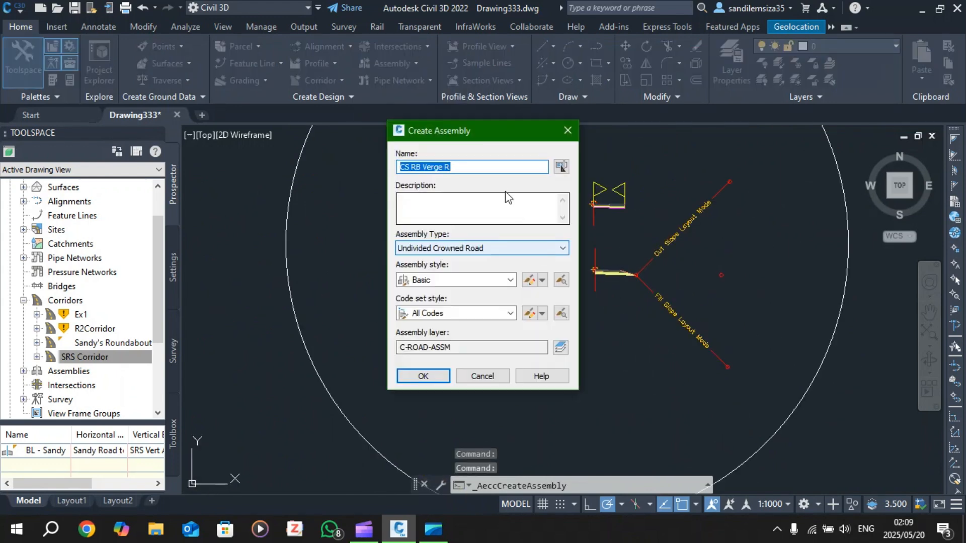
{"action": "type", "text": "CS RB Verge R"}
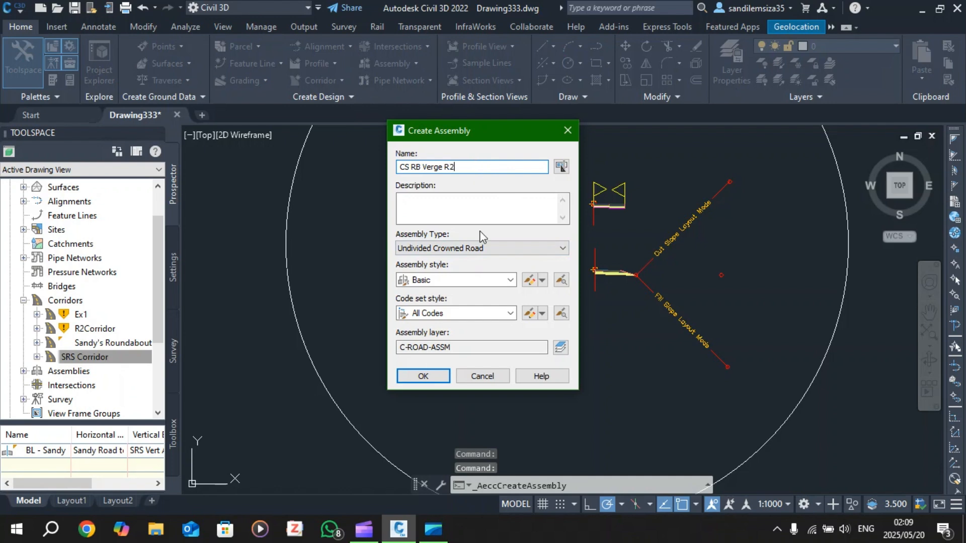
{"action": "left_click", "coordinate": [423, 377]}
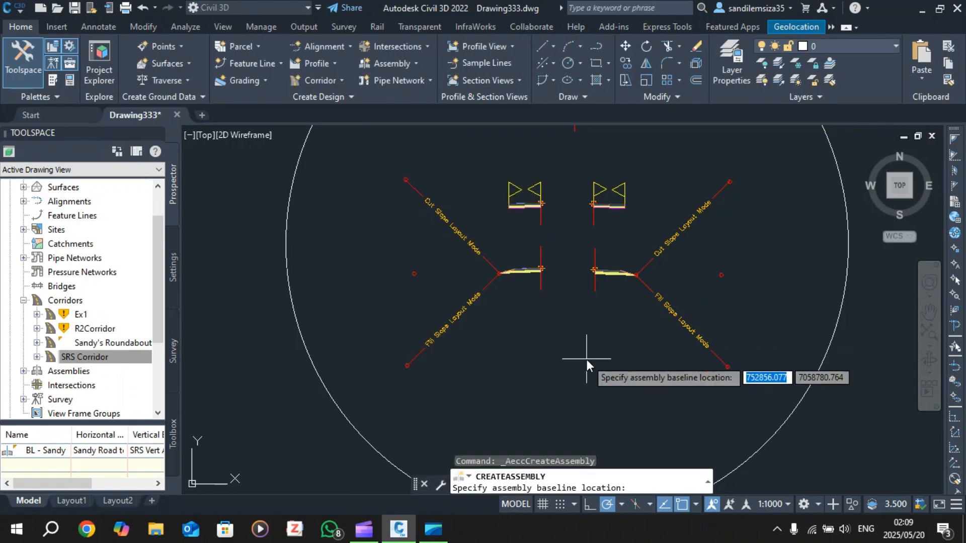
{"action": "left_click", "coordinate": [586, 360]}
Copy the subassemblies of the right-hand verge assembly onto the new CS RB Verge R2 baseline
{"action": "scroll", "coordinate": [617, 310], "scroll_direction": "down", "scroll_amount": 5}
{"action": "left_click", "coordinate": [642, 212]}
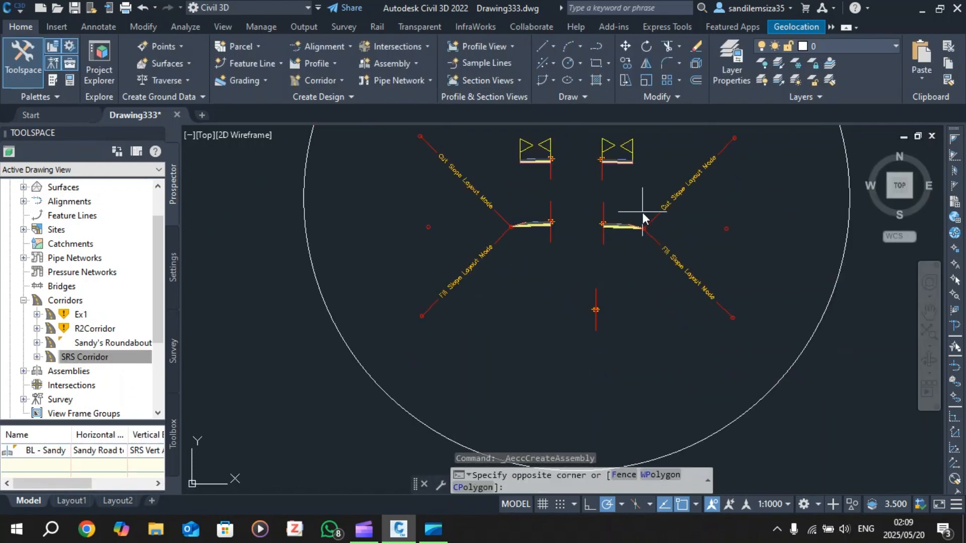
{"action": "left_click", "coordinate": [626, 241]}
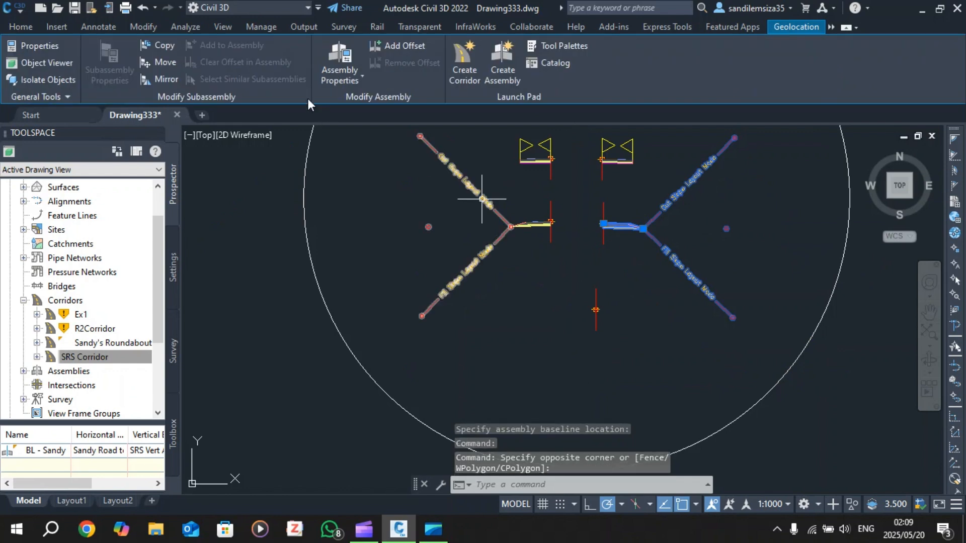
{"action": "left_click", "coordinate": [163, 45]}
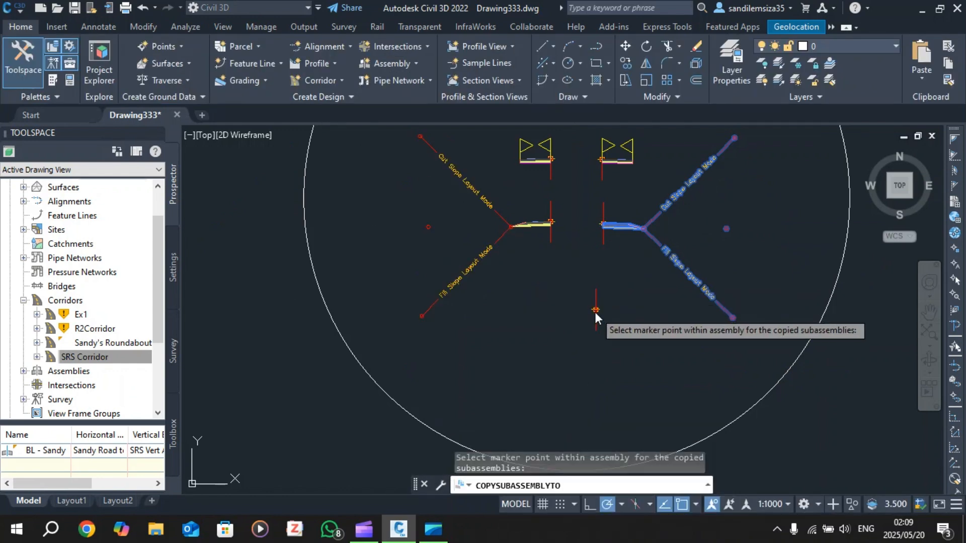
{"action": "left_click", "coordinate": [603, 310]}
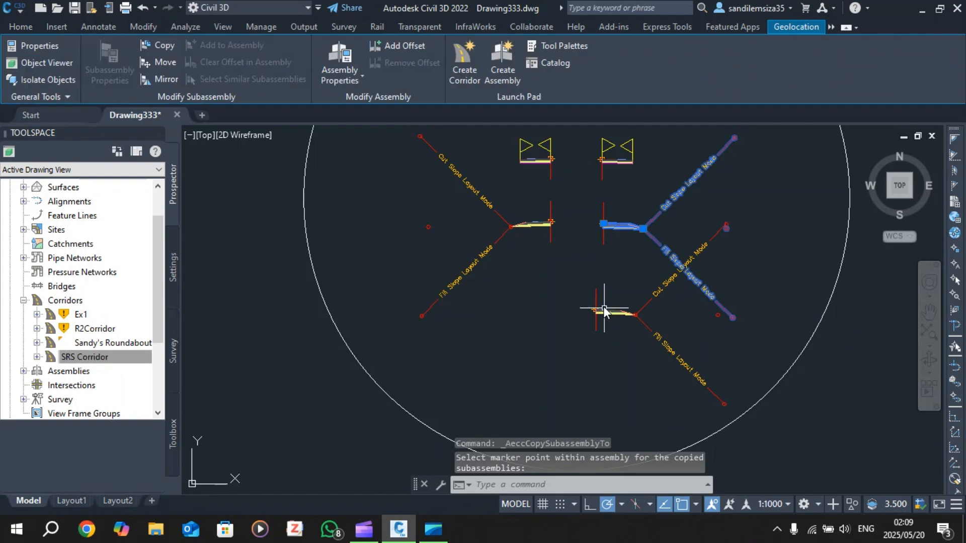
{"action": "scroll", "coordinate": [602, 306], "scroll_direction": "down", "scroll_amount": 5}
{"action": "scroll", "coordinate": [603, 306], "scroll_direction": "down", "scroll_amount": 5}
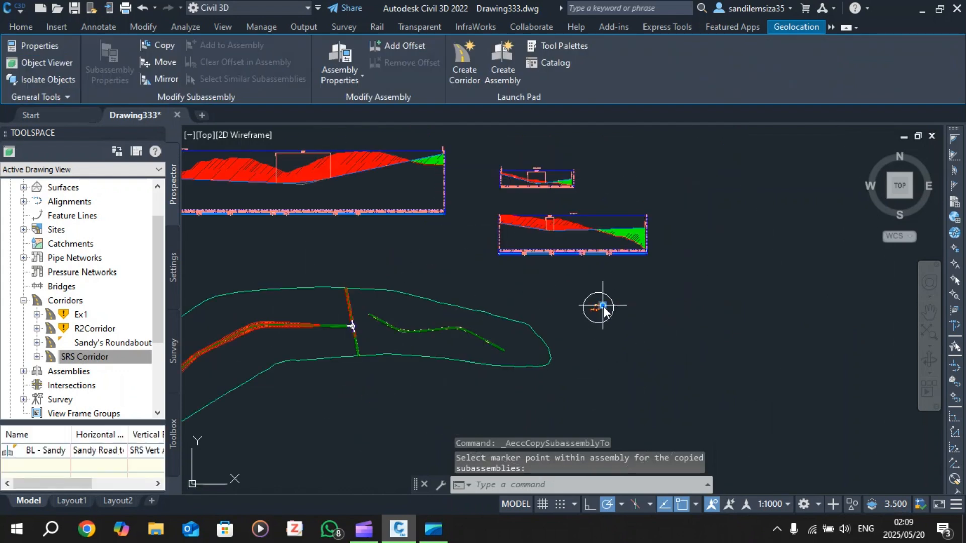
{"action": "scroll", "coordinate": [355, 331], "scroll_direction": "up", "scroll_amount": 3}
{"action": "key", "text": "Escape"}
Assign the CS RB Verge R2 assembly to the Arm 1 Outer Curb Entry Verge region of the roundabout corridor
{"action": "scroll", "coordinate": [345, 328], "scroll_direction": "up", "scroll_amount": 8}
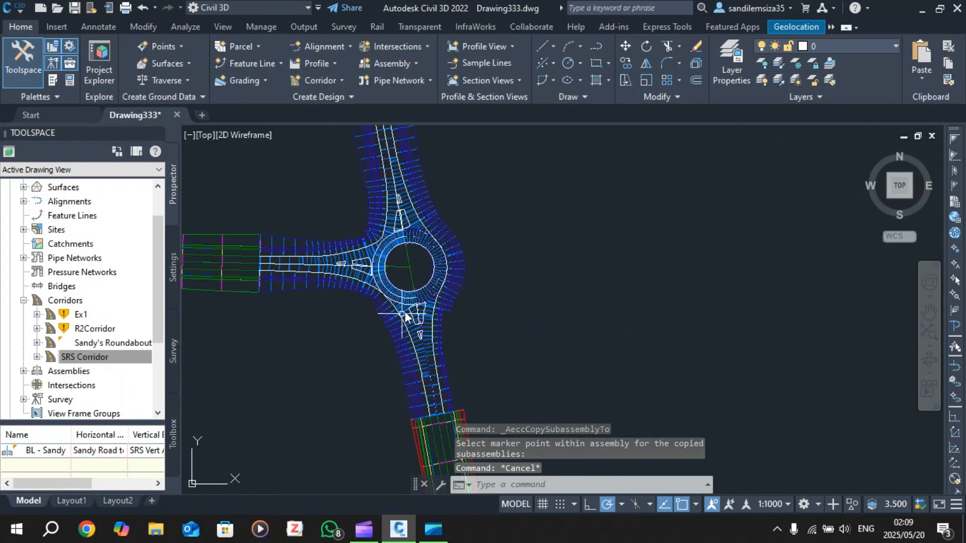
{"action": "left_click", "coordinate": [449, 298]}
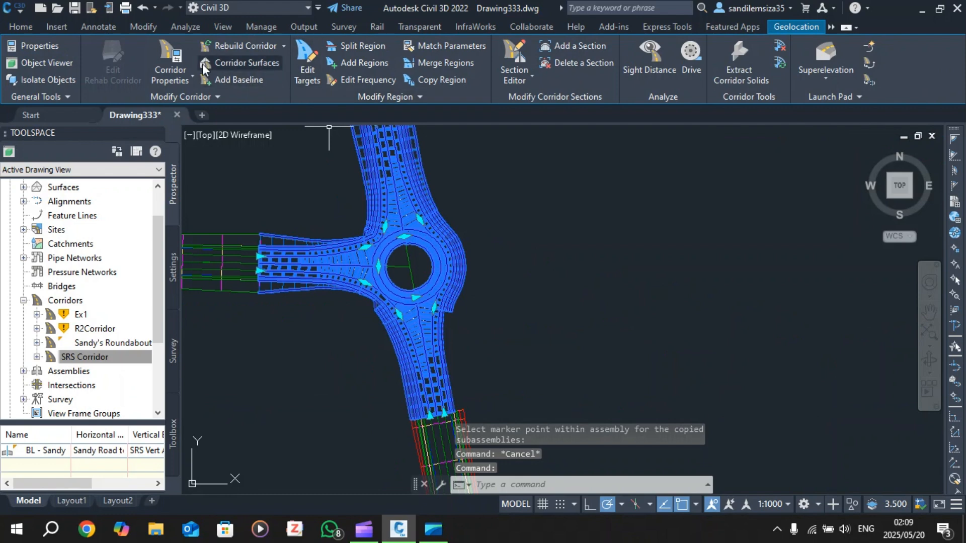
{"action": "key", "text": "Escape"}
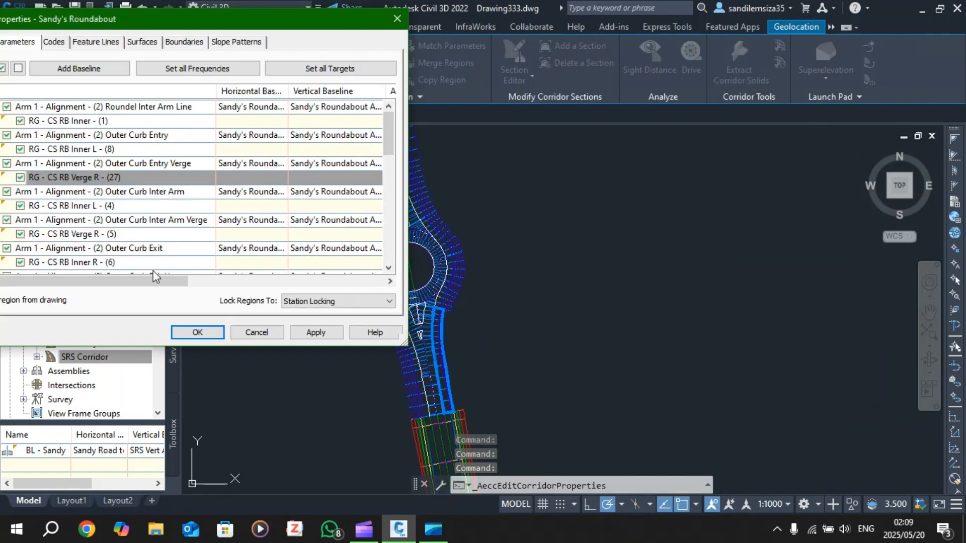
{"action": "left_click_drag", "start_coordinate": [154, 277], "coordinate": [277, 281]}
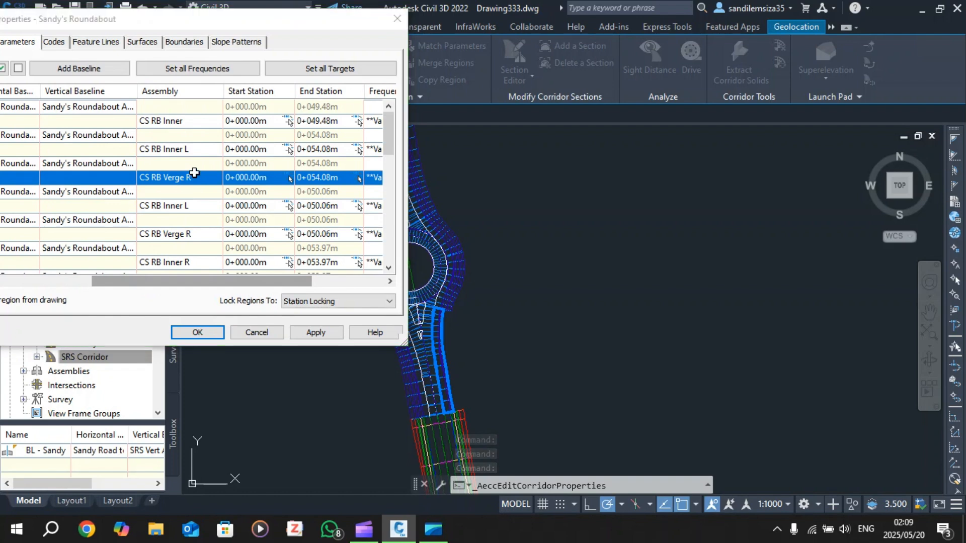
{"action": "double_click", "coordinate": [194, 173]}
{"action": "left_click", "coordinate": [744, 242]}
{"action": "left_click", "coordinate": [744, 343]}
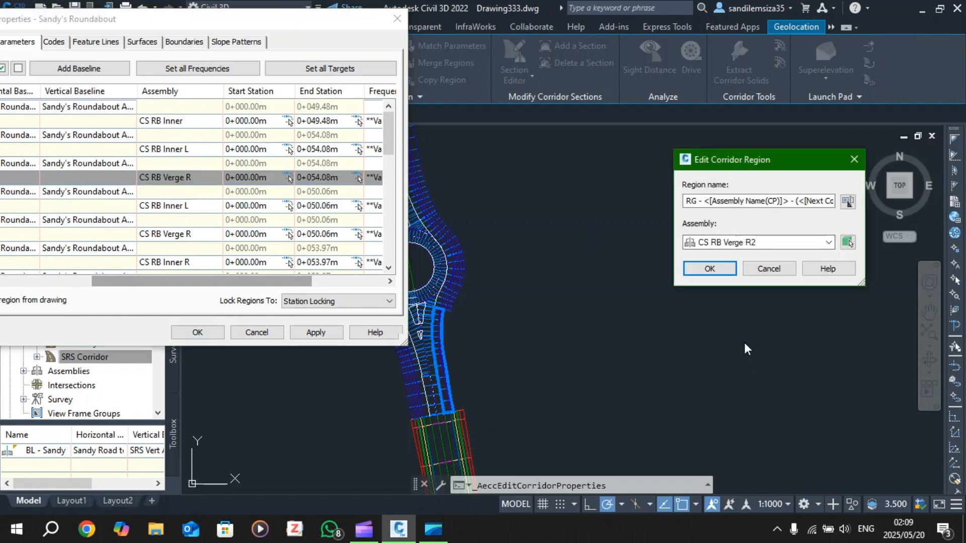
{"action": "left_click", "coordinate": [710, 268]}
Apply and accept the roundabout corridor properties, and check the rebuilt verge at the southern arm
{"action": "left_click", "coordinate": [309, 332]}
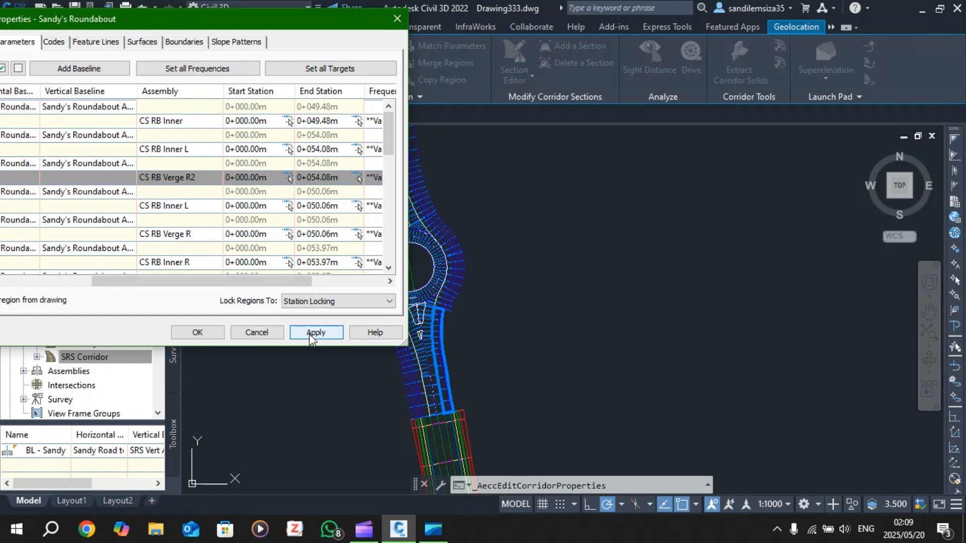
{"action": "left_click", "coordinate": [214, 331]}
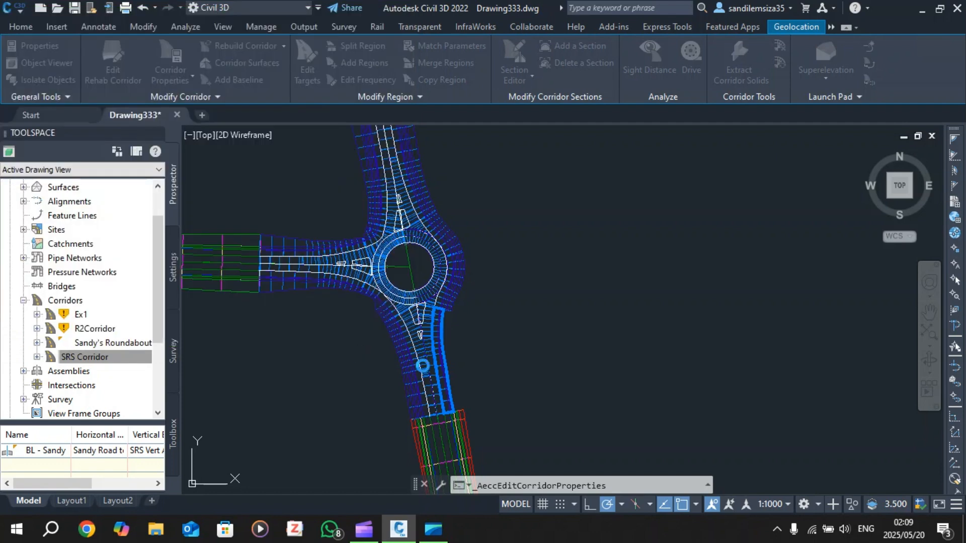
{"action": "scroll", "coordinate": [423, 405], "scroll_direction": "up", "scroll_amount": 8}
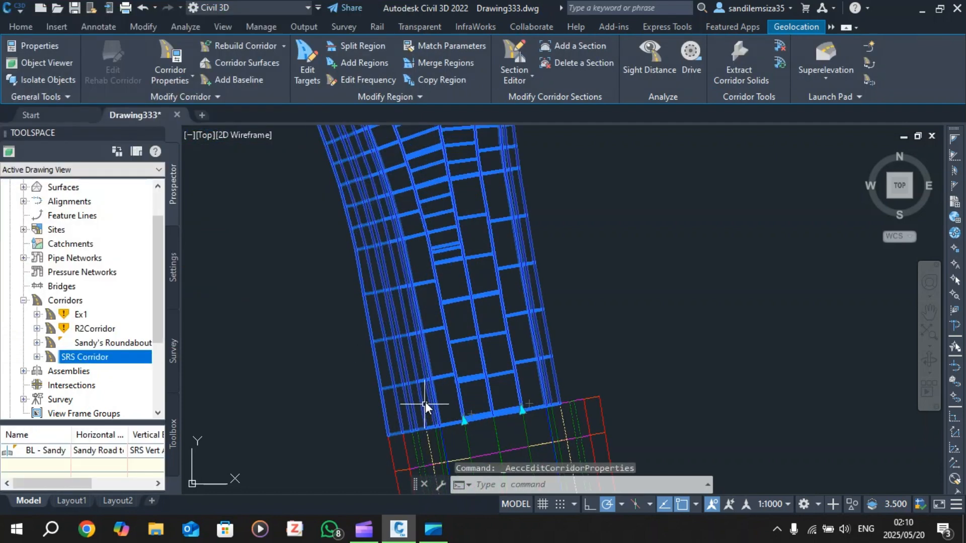
{"action": "key", "text": "Escape"}
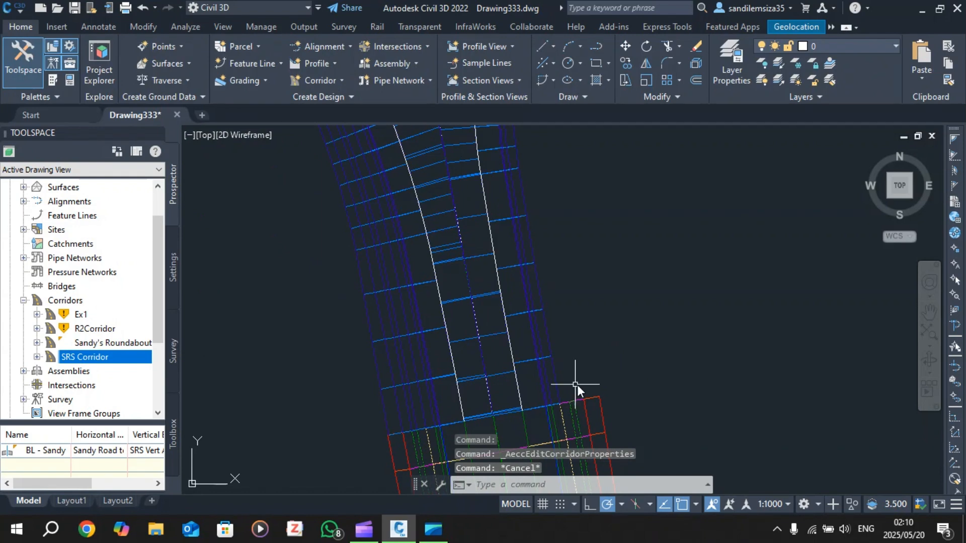
{"action": "scroll", "coordinate": [586, 390], "scroll_direction": "down", "scroll_amount": 4}
{"action": "scroll", "coordinate": [585, 243], "scroll_direction": "down", "scroll_amount": 4}
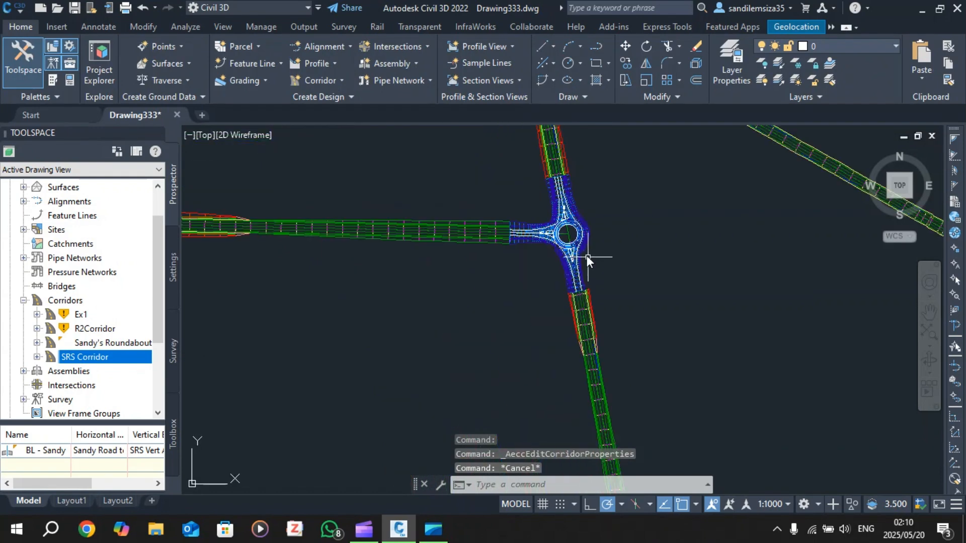
Inspect the finished roundabout corridor, its circulatory verge and the joins with the northern, western and southern approach road corridors
{"action": "scroll", "coordinate": [556, 212], "scroll_direction": "up", "scroll_amount": 4}
{"action": "scroll", "coordinate": [674, 379], "scroll_direction": "down", "scroll_amount": 2}
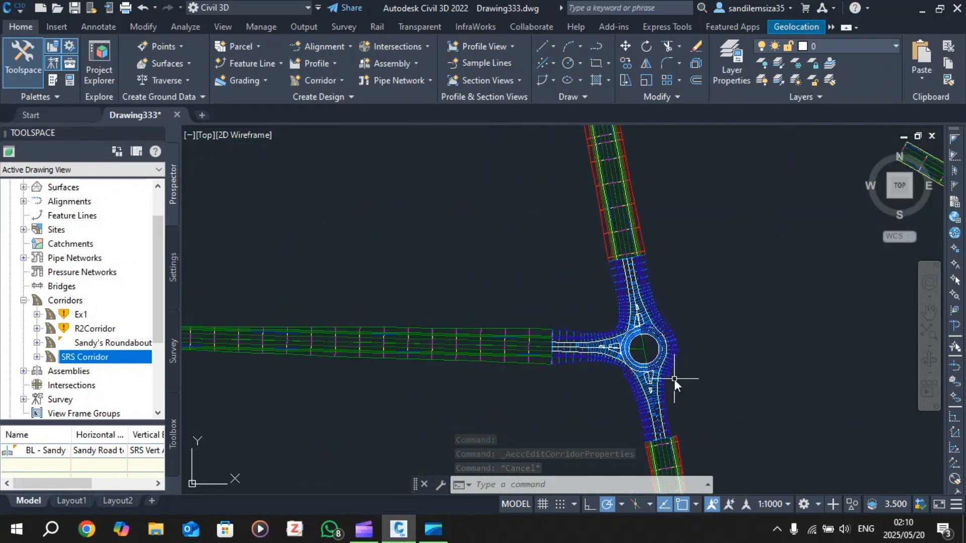
{"action": "scroll", "coordinate": [674, 379], "scroll_direction": "up", "scroll_amount": 2}
{"action": "scroll", "coordinate": [666, 363], "scroll_direction": "down", "scroll_amount": 1}
{"action": "scroll", "coordinate": [672, 384], "scroll_direction": "up", "scroll_amount": 3}
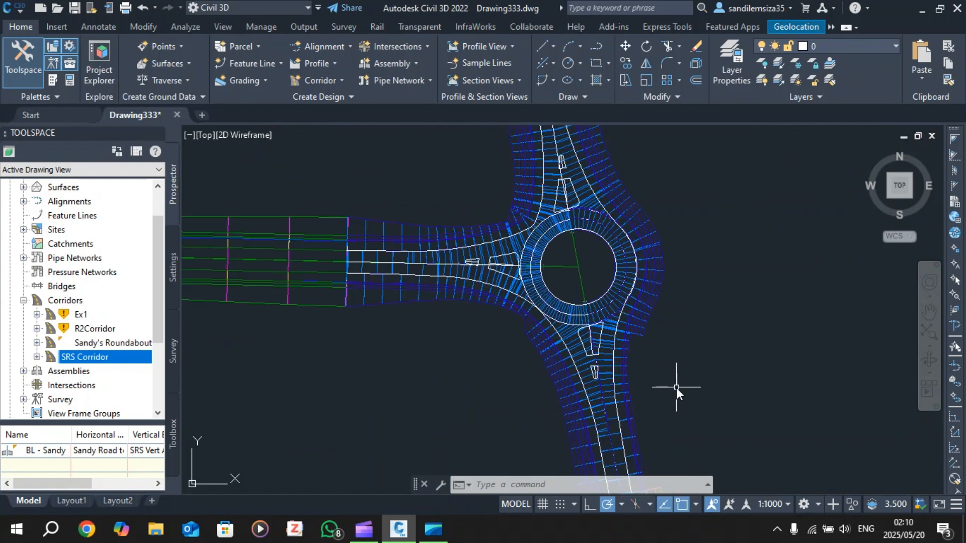
{"action": "scroll", "coordinate": [674, 352], "scroll_direction": "down", "scroll_amount": 2}
{"action": "scroll", "coordinate": [695, 292], "scroll_direction": "up", "scroll_amount": 3}
{"action": "mouse_move", "coordinate": [705, 267]}
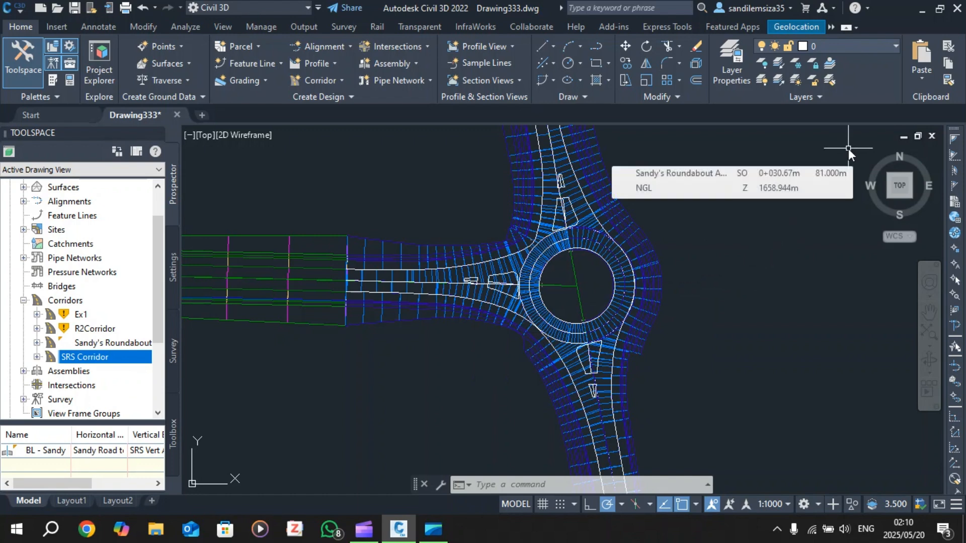
{"action": "mouse_move", "coordinate": [850, 149]}
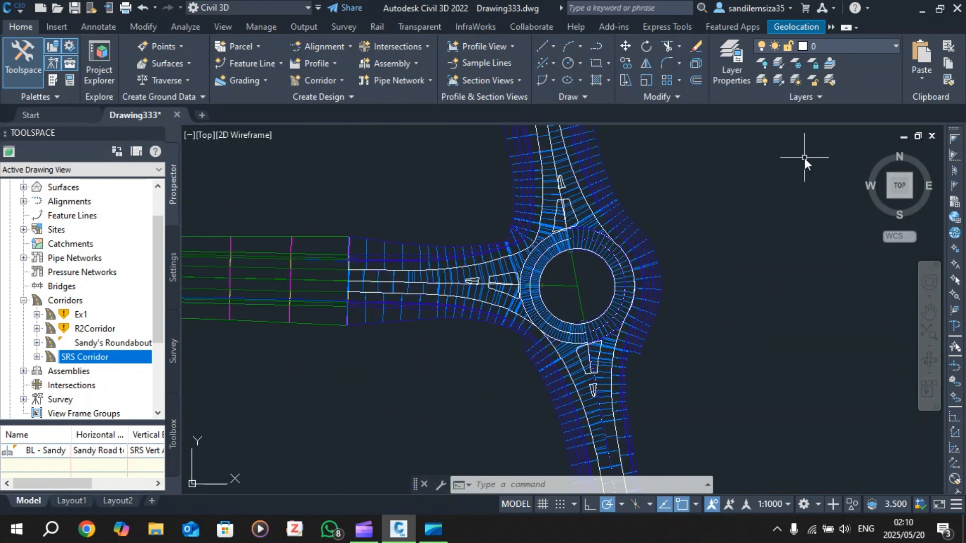
{"action": "scroll", "coordinate": [804, 158], "scroll_direction": "up", "scroll_amount": 2}
{"action": "scroll", "coordinate": [749, 273], "scroll_direction": "down", "scroll_amount": 2}
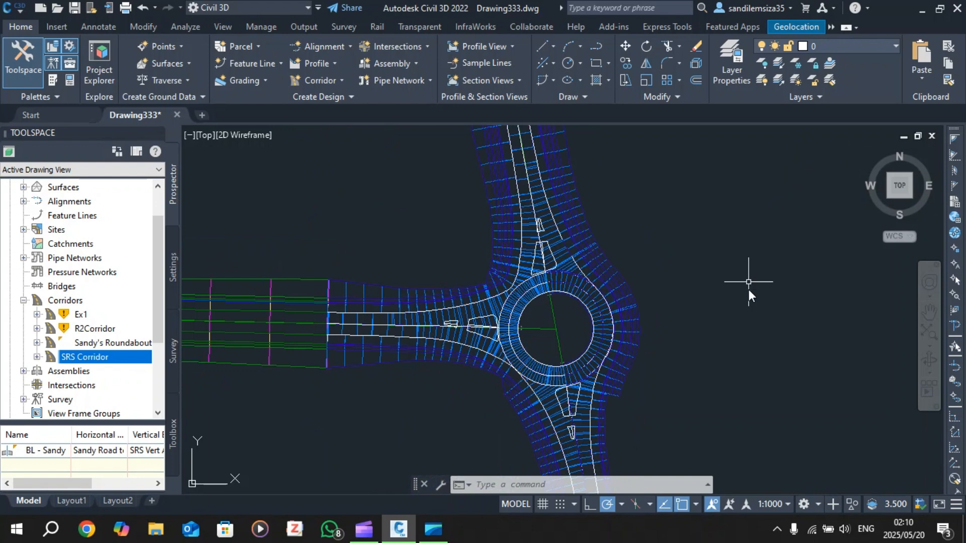
{"action": "scroll", "coordinate": [734, 322], "scroll_direction": "down", "scroll_amount": 2}
{"action": "scroll", "coordinate": [730, 333], "scroll_direction": "up", "scroll_amount": 2}
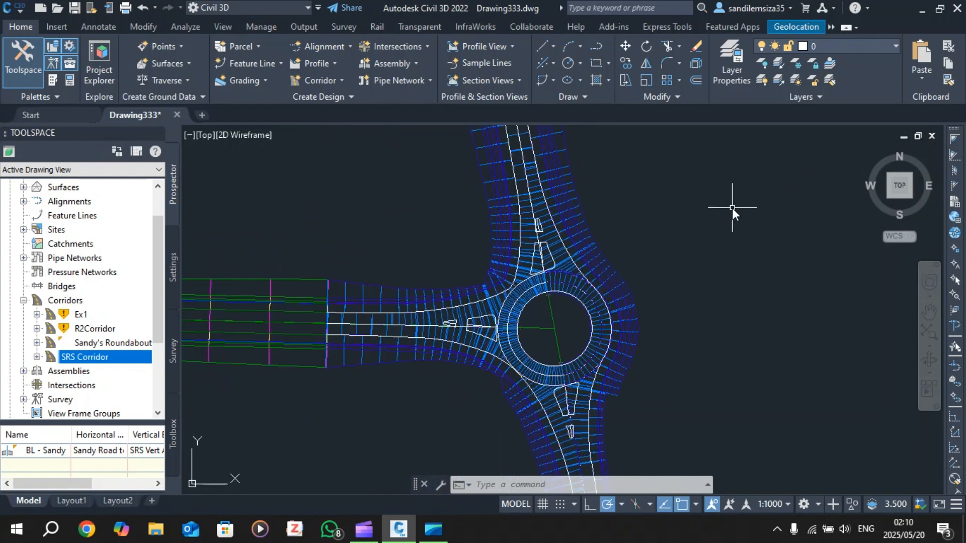
{"action": "scroll", "coordinate": [732, 208], "scroll_direction": "down", "scroll_amount": 2}
{"action": "scroll", "coordinate": [783, 219], "scroll_direction": "up", "scroll_amount": 2}
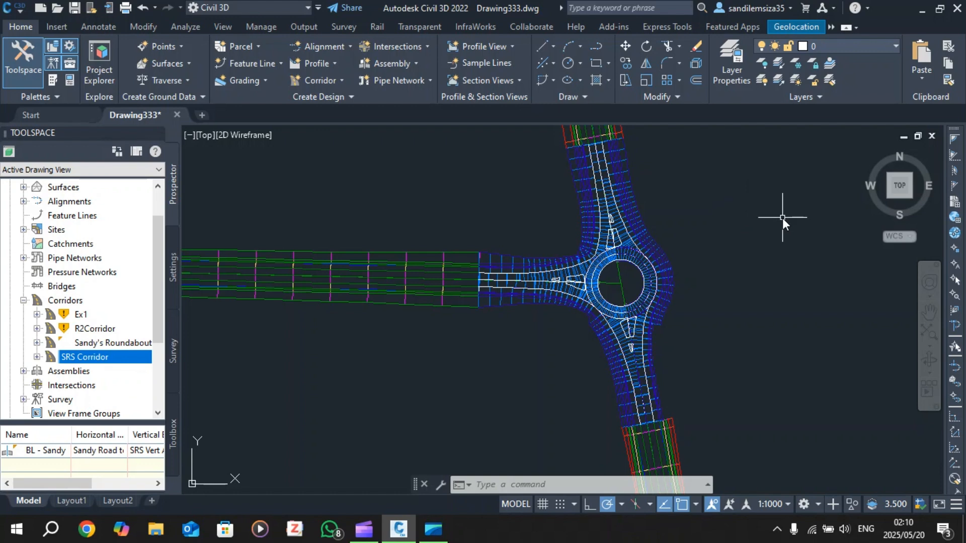
{"action": "scroll", "coordinate": [781, 252], "scroll_direction": "down", "scroll_amount": 2}
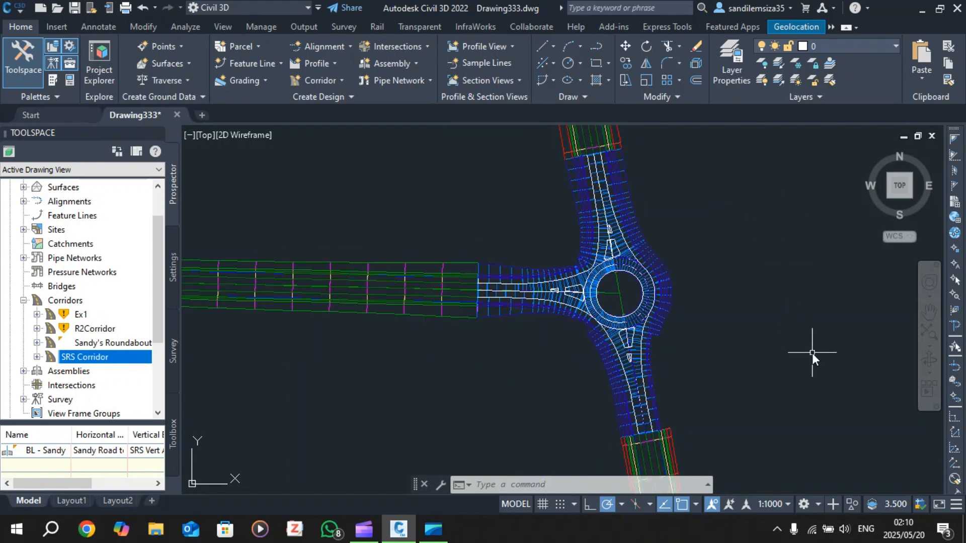
{"action": "mouse_move", "coordinate": [812, 353]}
{"action": "mouse_move", "coordinate": [873, 446]}
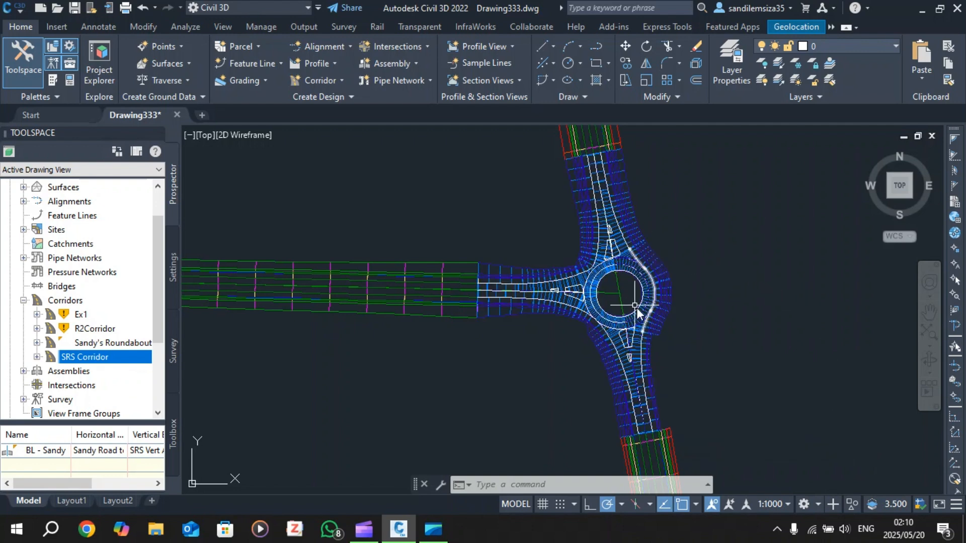
{"action": "scroll", "coordinate": [633, 301], "scroll_direction": "up", "scroll_amount": 2}
{"action": "scroll", "coordinate": [614, 253], "scroll_direction": "up", "scroll_amount": 2}
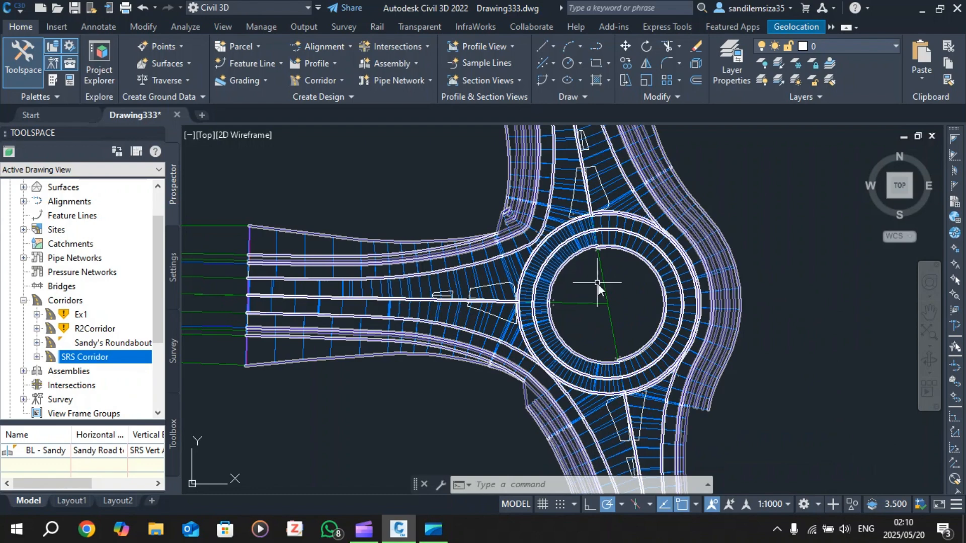
{"action": "scroll", "coordinate": [599, 176], "scroll_direction": "down", "scroll_amount": 5}
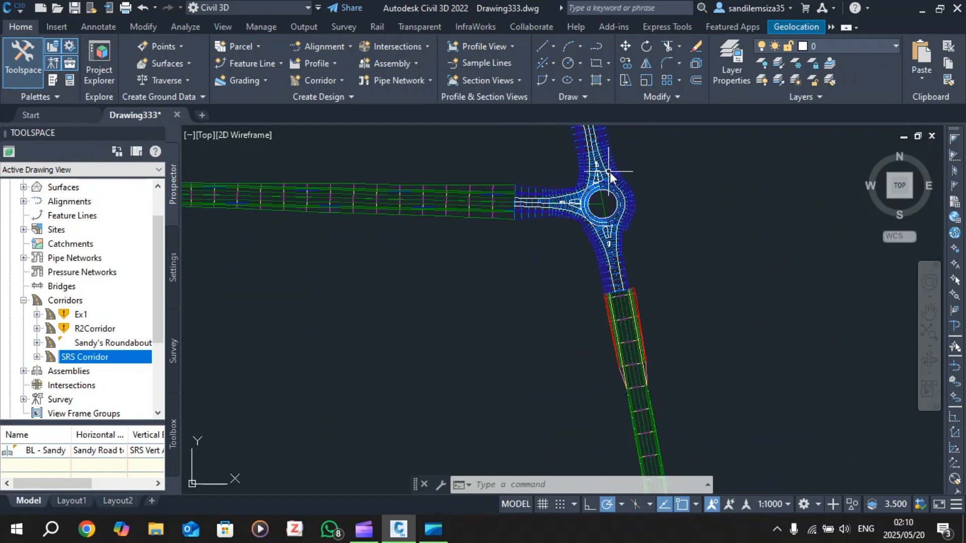
{"action": "scroll", "coordinate": [628, 161], "scroll_direction": "up", "scroll_amount": 3}
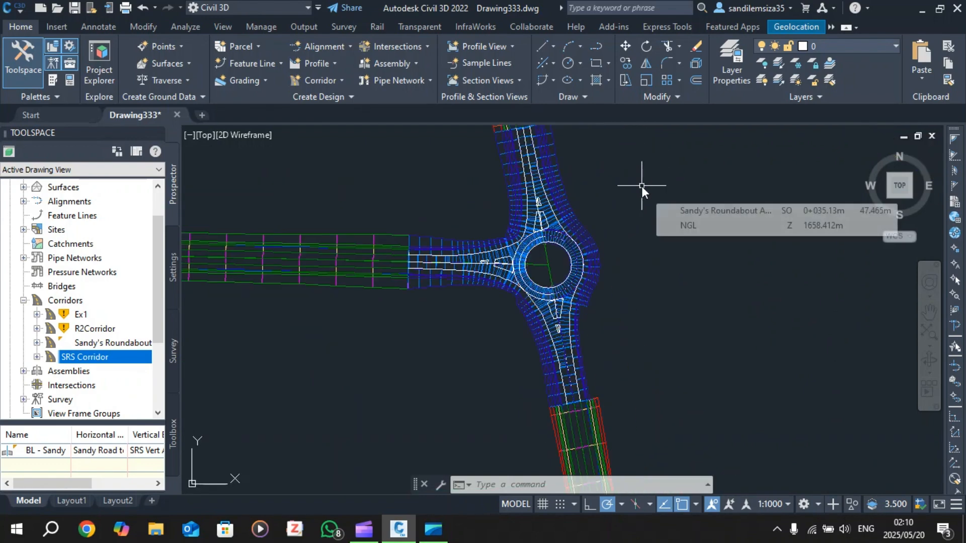
{"action": "scroll", "coordinate": [631, 189], "scroll_direction": "down", "scroll_amount": 3}
{"action": "scroll", "coordinate": [599, 146], "scroll_direction": "up", "scroll_amount": 3}
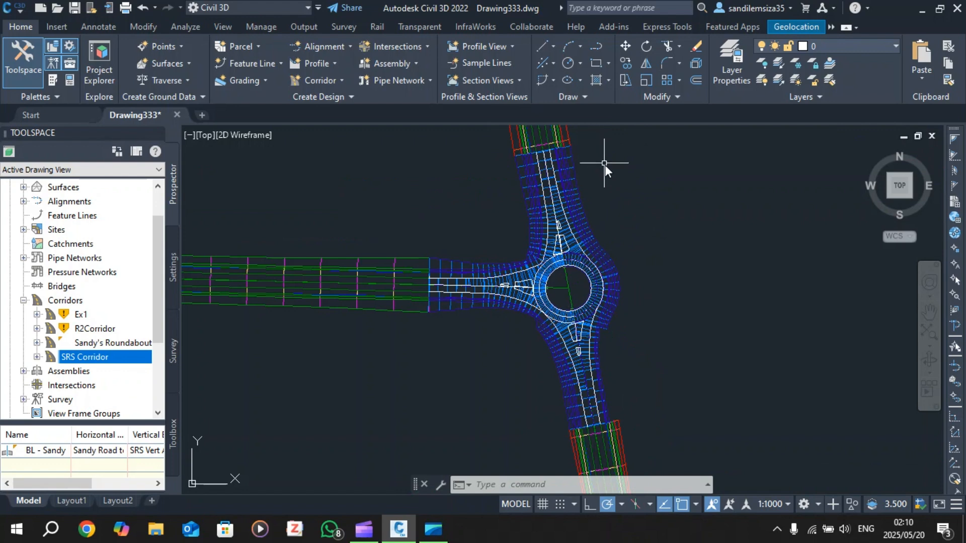
{"action": "mouse_move", "coordinate": [604, 165]}
{"action": "mouse_move", "coordinate": [722, 148]}
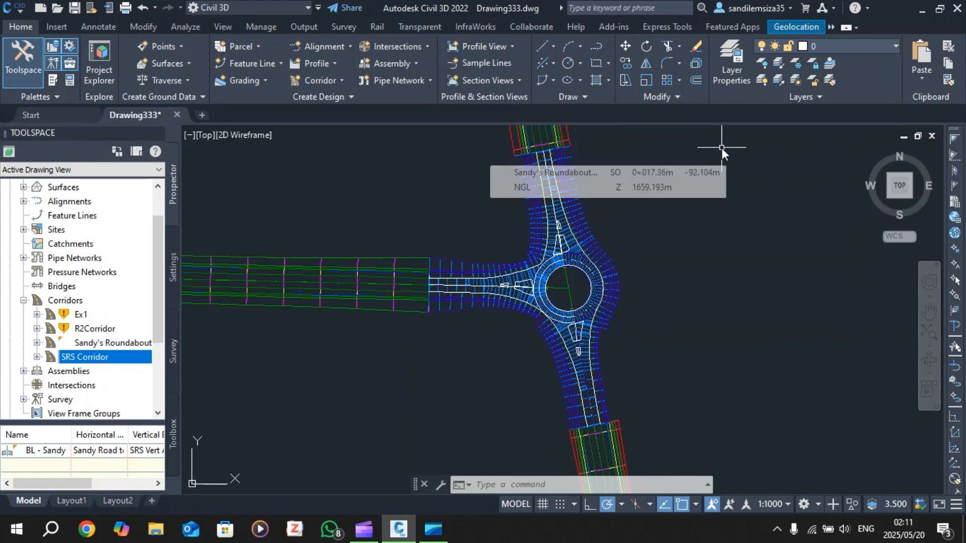